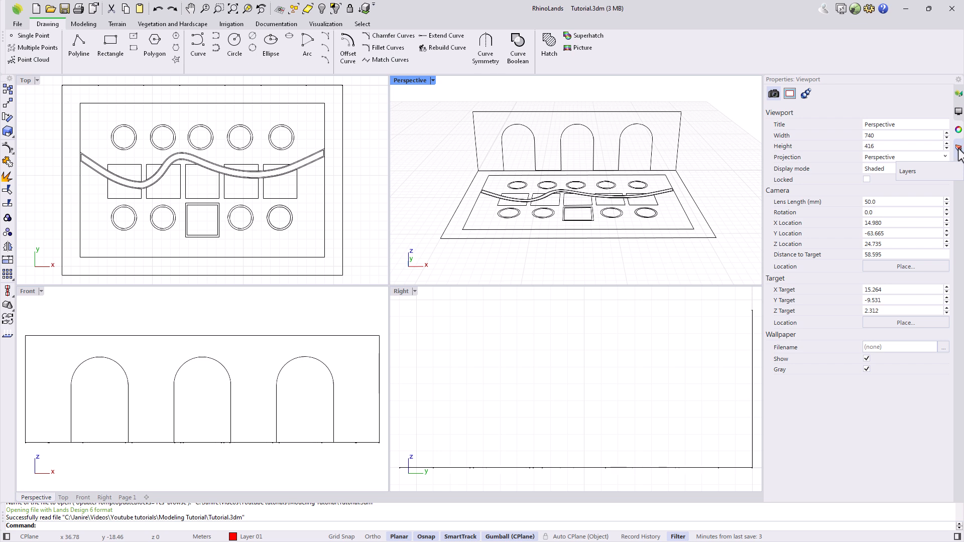
In the Layers panel, toggle Default's visibility off and on, make Default current, and select the outer slab curves.
click(959, 149)
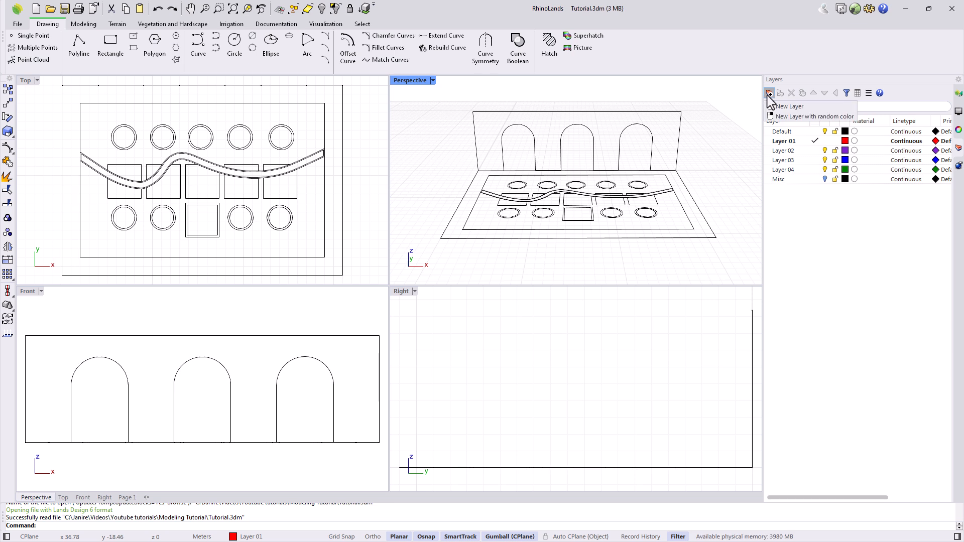
click(778, 140)
click(778, 142)
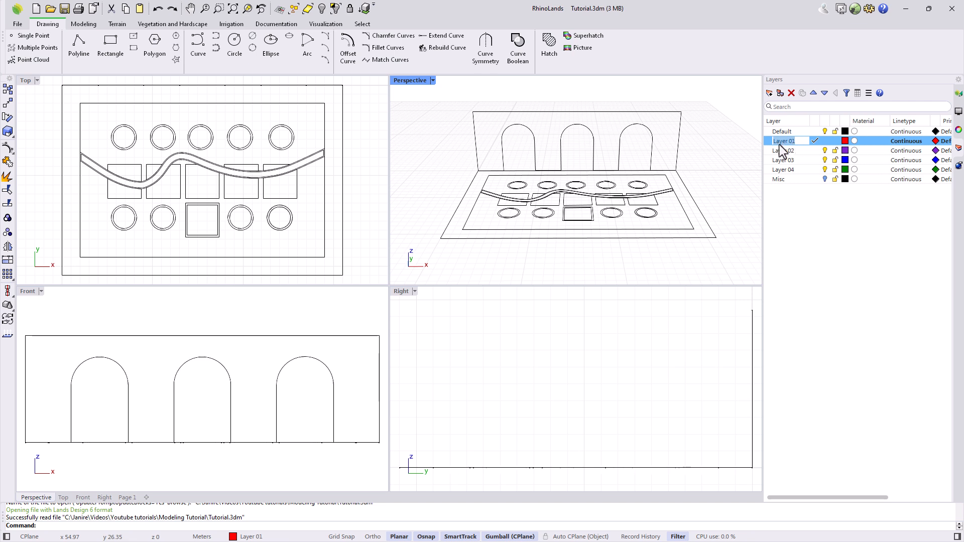
click(825, 132)
click(825, 131)
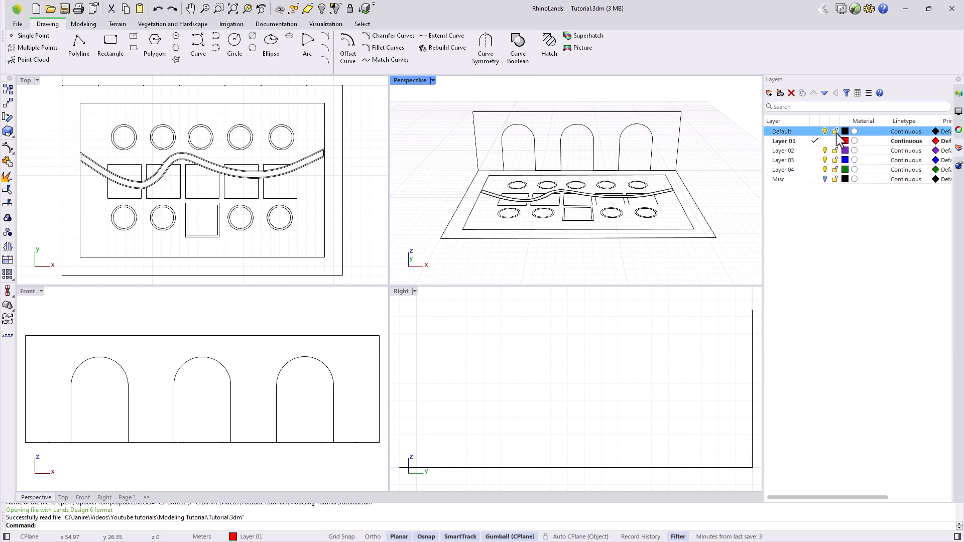
click(815, 132)
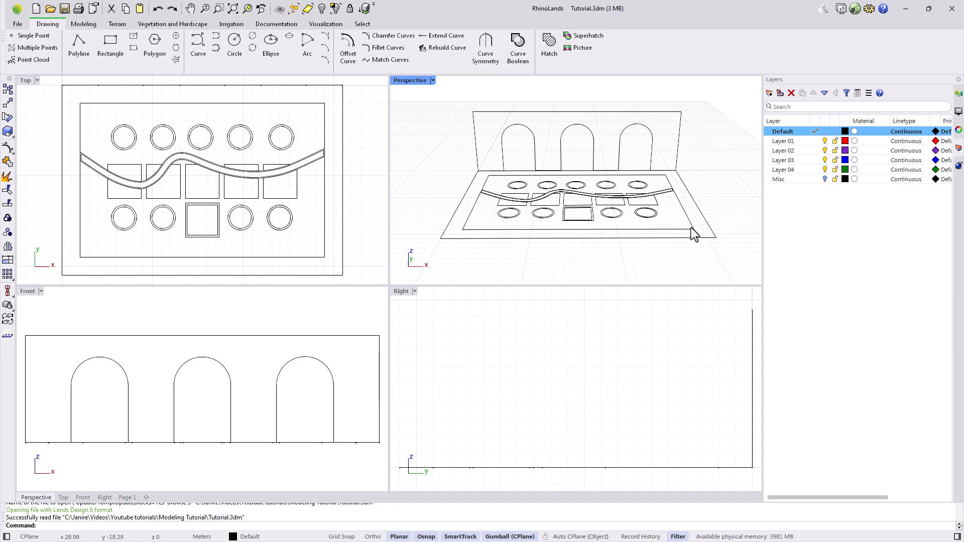
drag(670, 227, 650, 216)
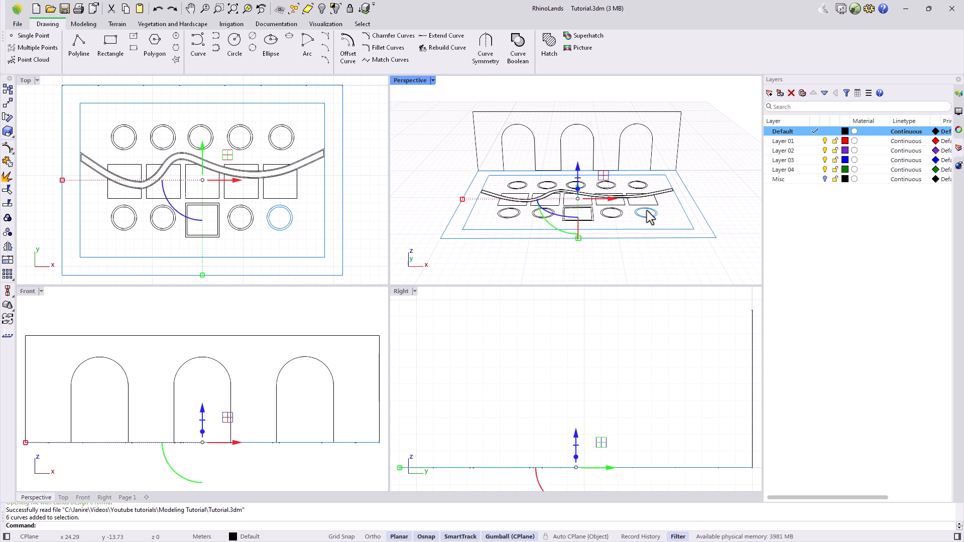
Assign the six selected outer rectangles and circle to Layer 01, deselect, and make Layer 01 current.
right_click(779, 142)
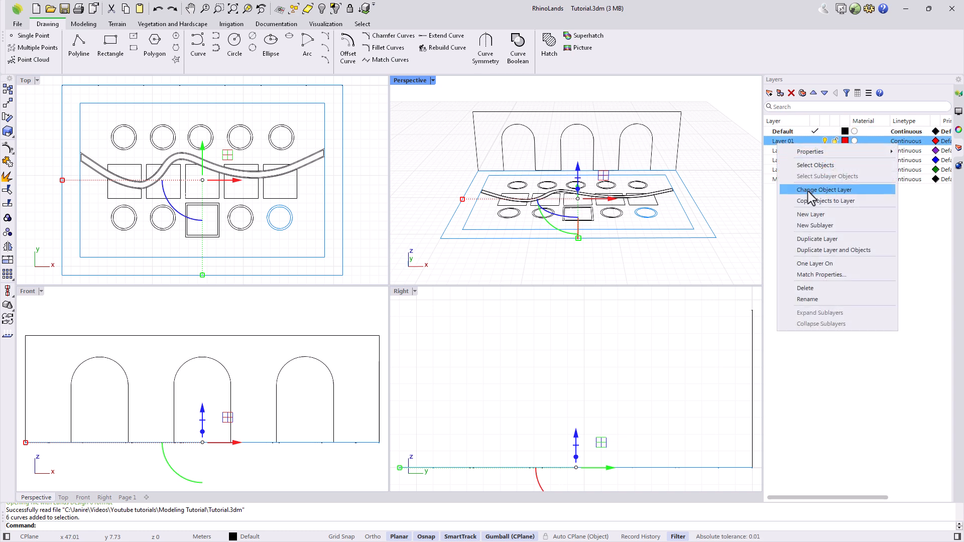
click(284, 537)
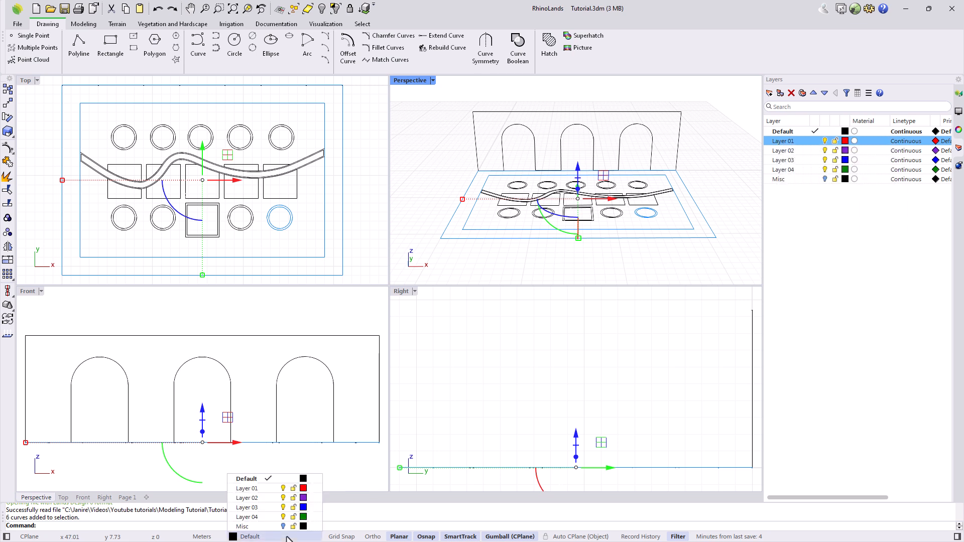
click(249, 488)
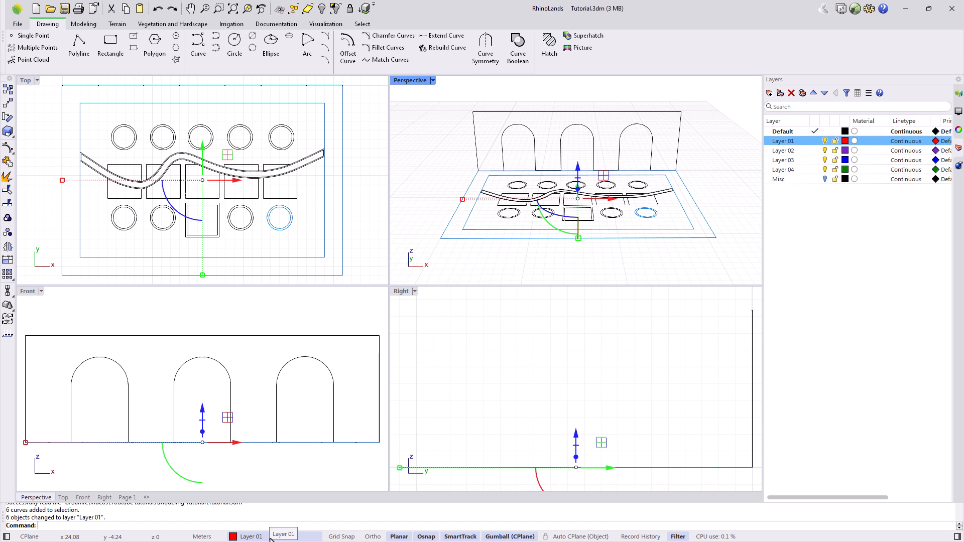
click(477, 409)
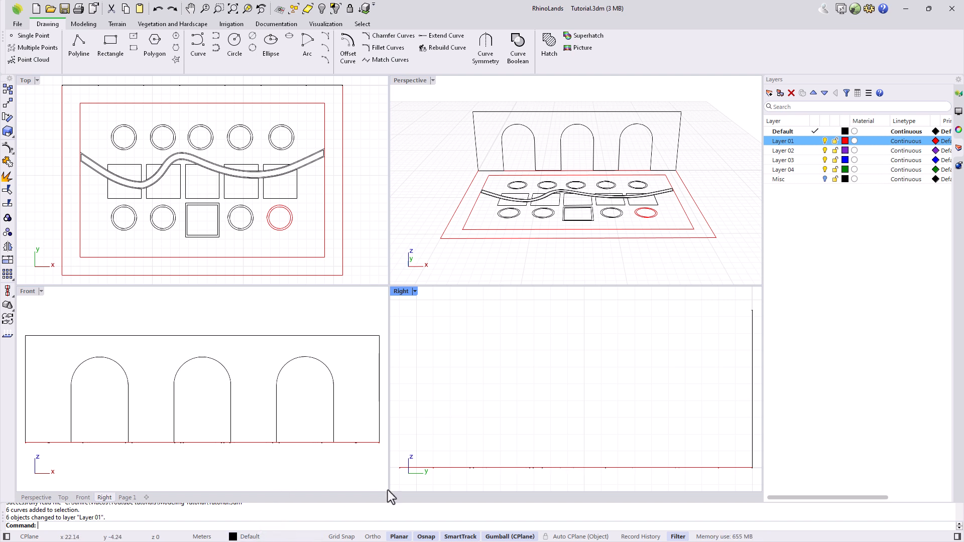
click(815, 141)
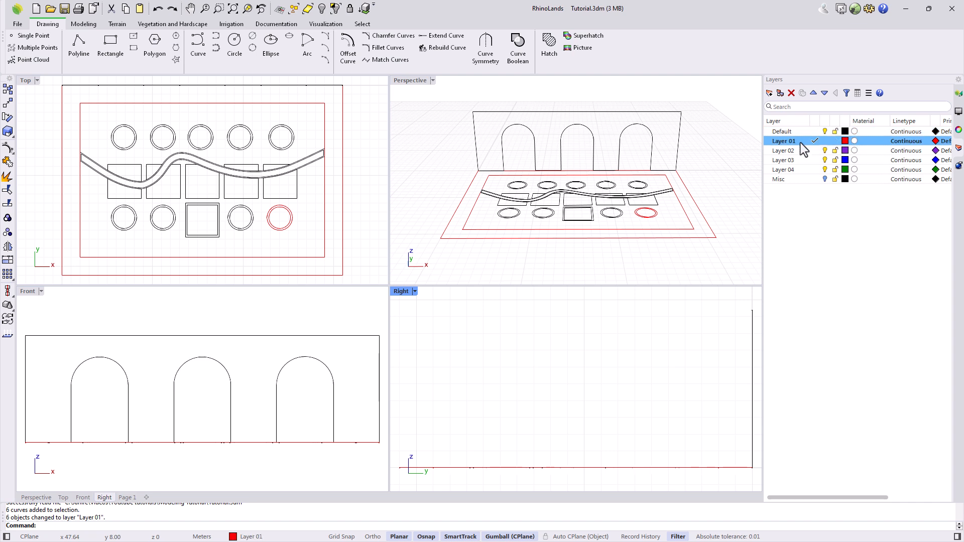
Crossing-select every garden curve and assign them all to Layer 01.
drag(733, 258, 439, 100)
click(247, 536)
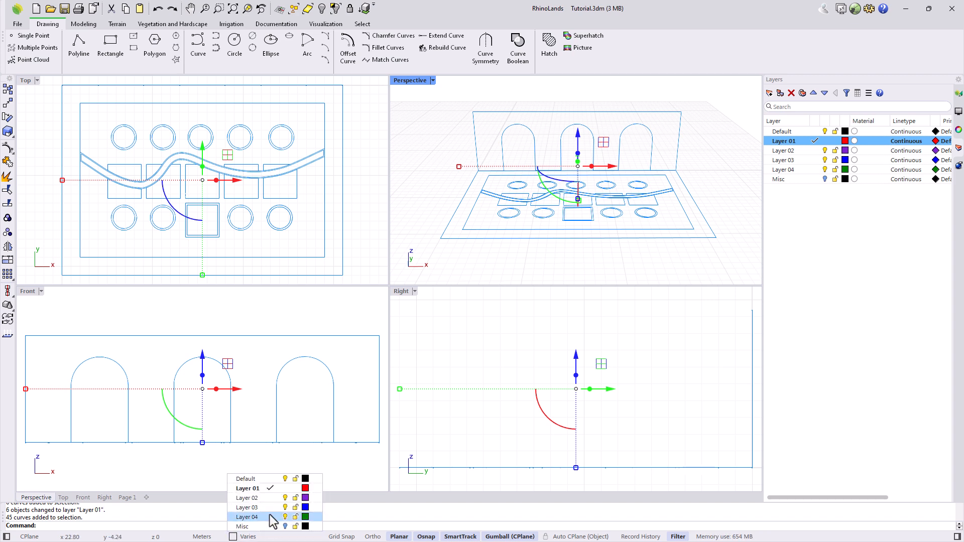
click(248, 489)
Rename Layer 01 to 'Curves', set its colour to black, and select the inner slab rectangle.
click(789, 142)
text(Curves)
key(Return)
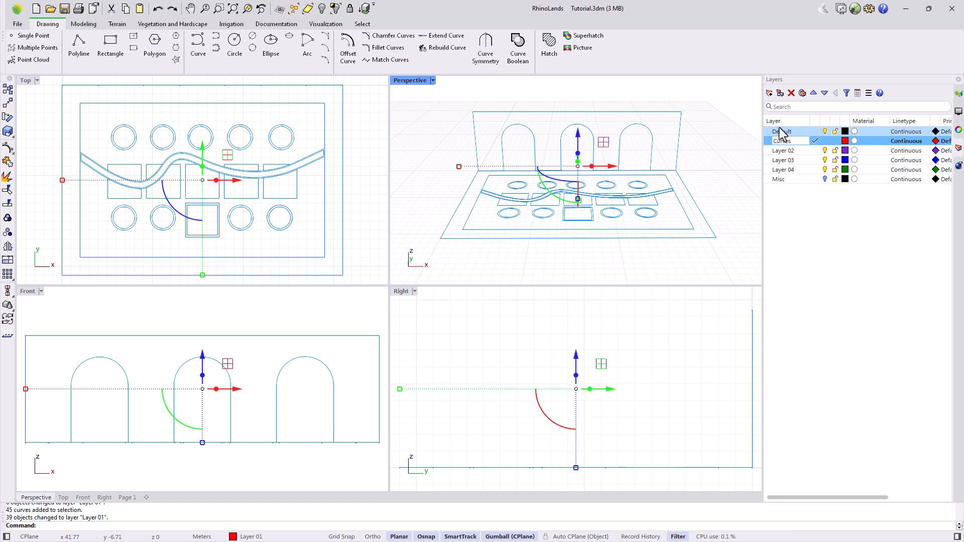
click(845, 142)
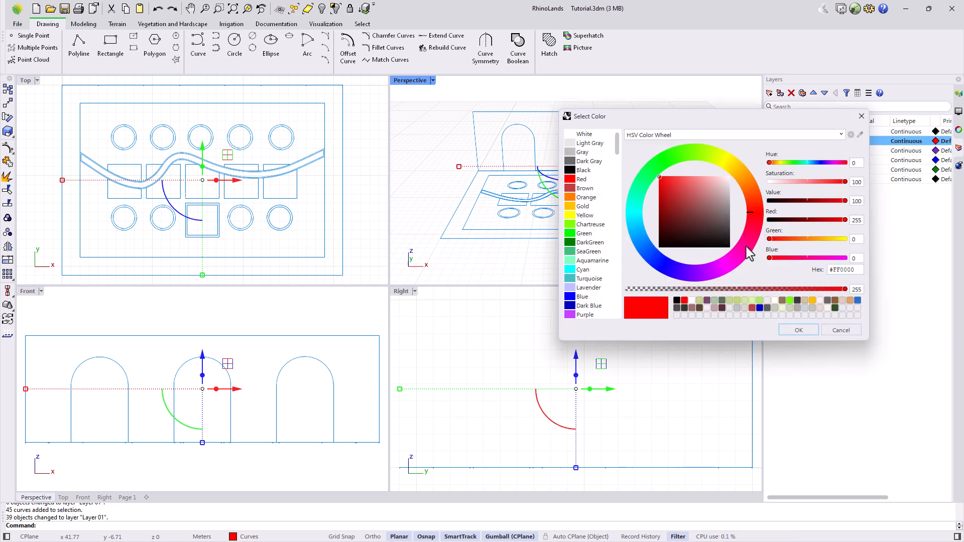
click(677, 301)
click(799, 330)
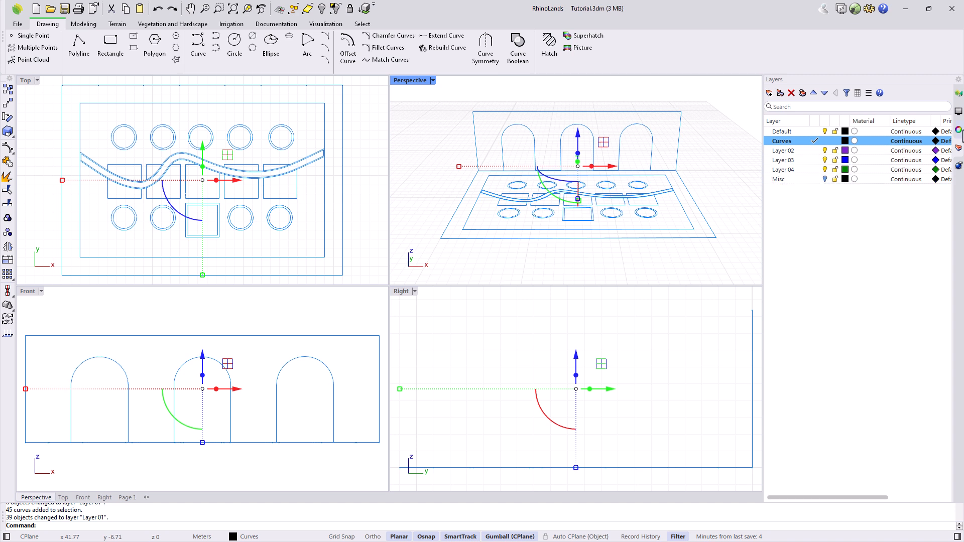
click(959, 130)
click(716, 176)
click(690, 223)
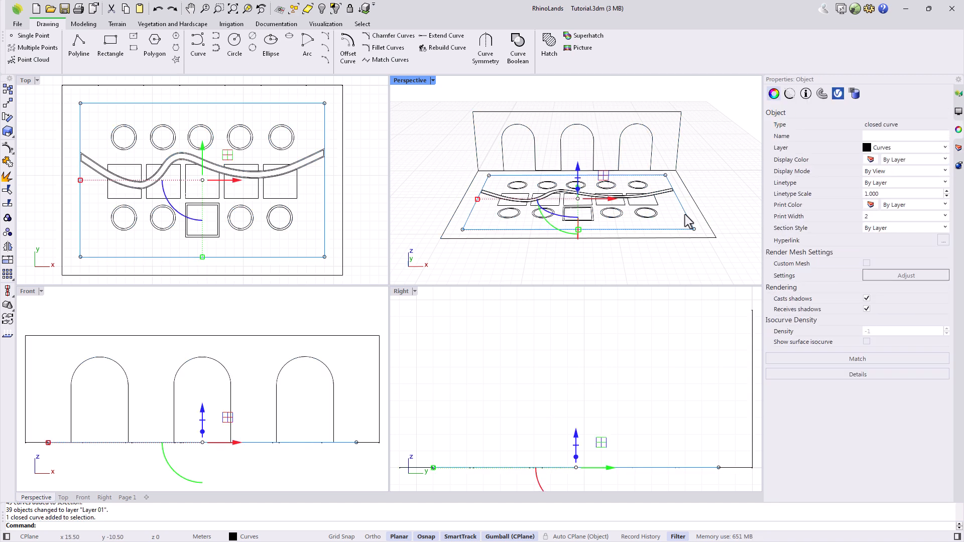
Give the inner rectangle a purple display colour, revert it to By Layer, and maximize Perspective.
click(871, 160)
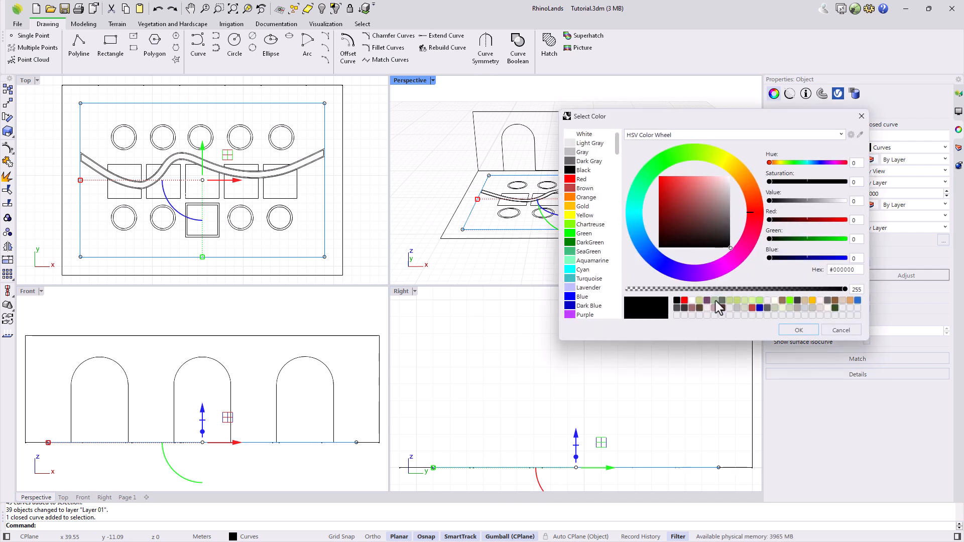
click(707, 301)
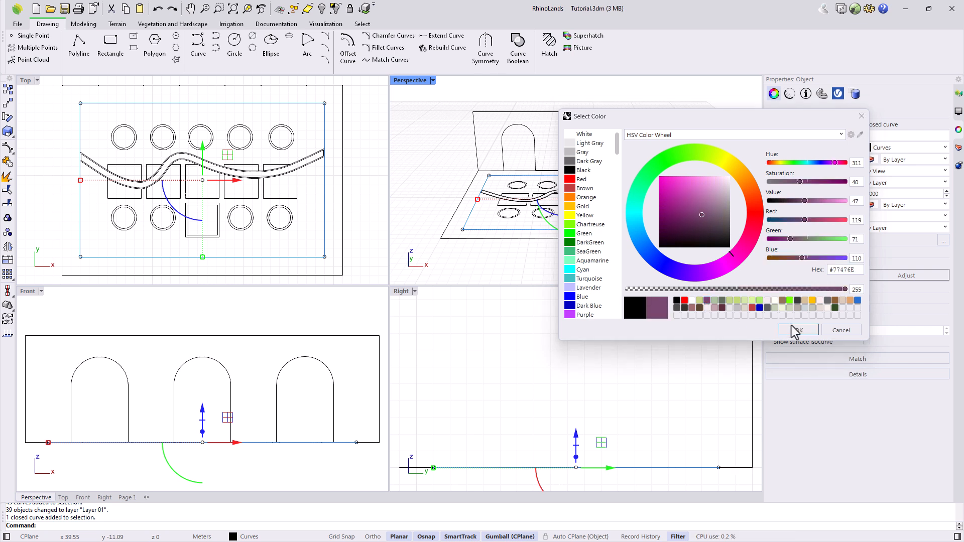
click(796, 332)
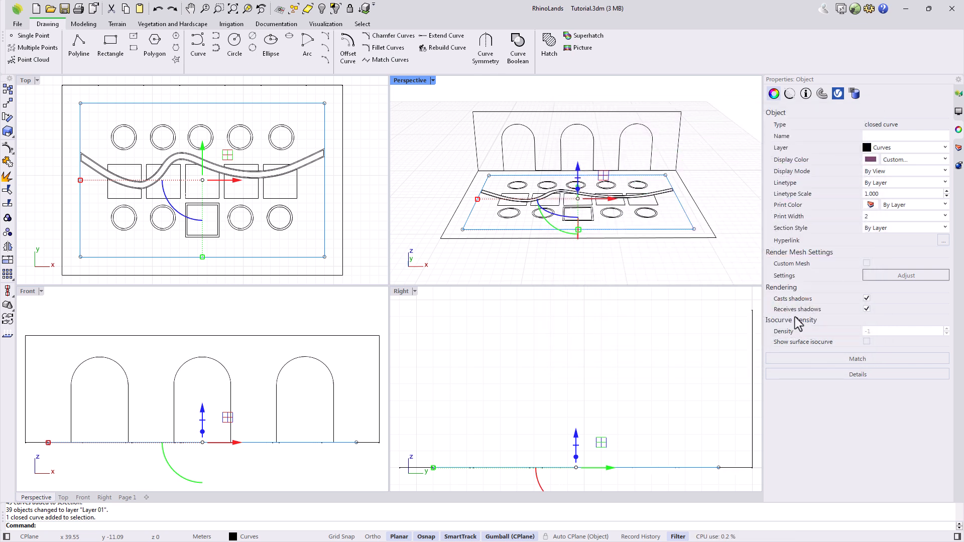
click(903, 160)
click(907, 170)
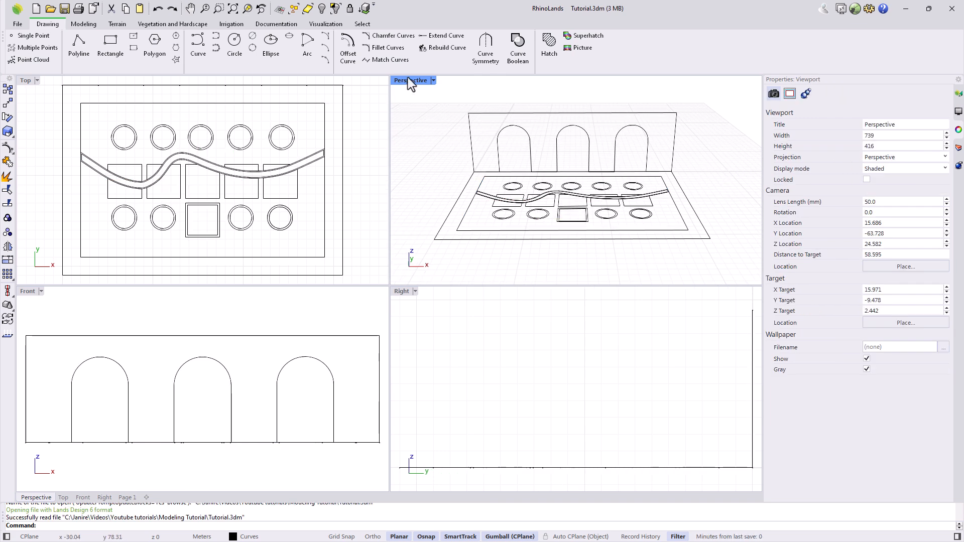
double_click(408, 79)
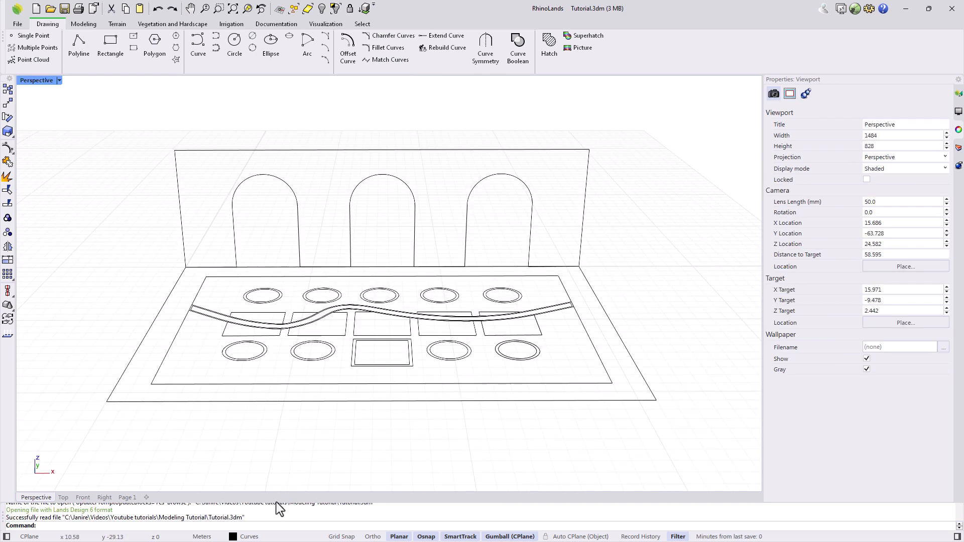
On the Default layer, draw a four-corner planar surface to the right of the garden slab.
click(271, 536)
click(265, 480)
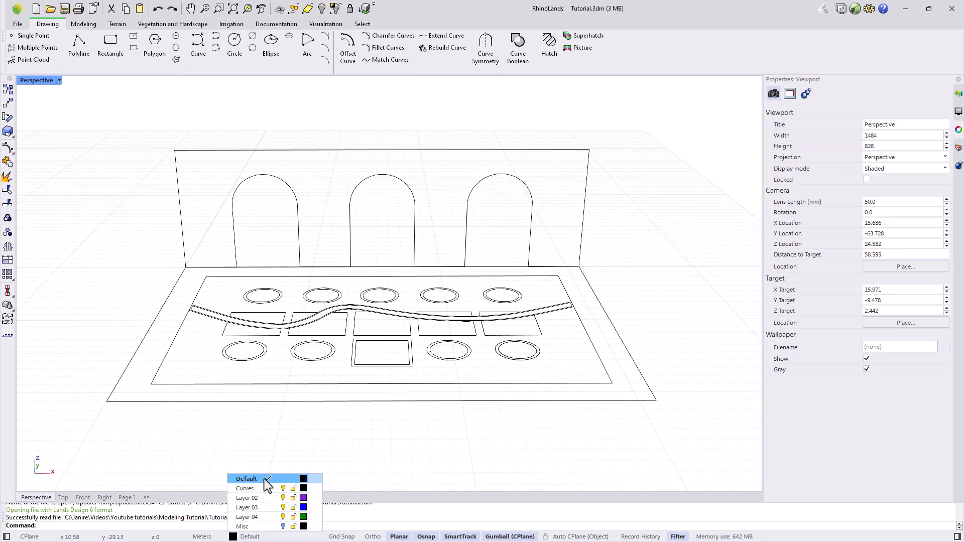
click(83, 24)
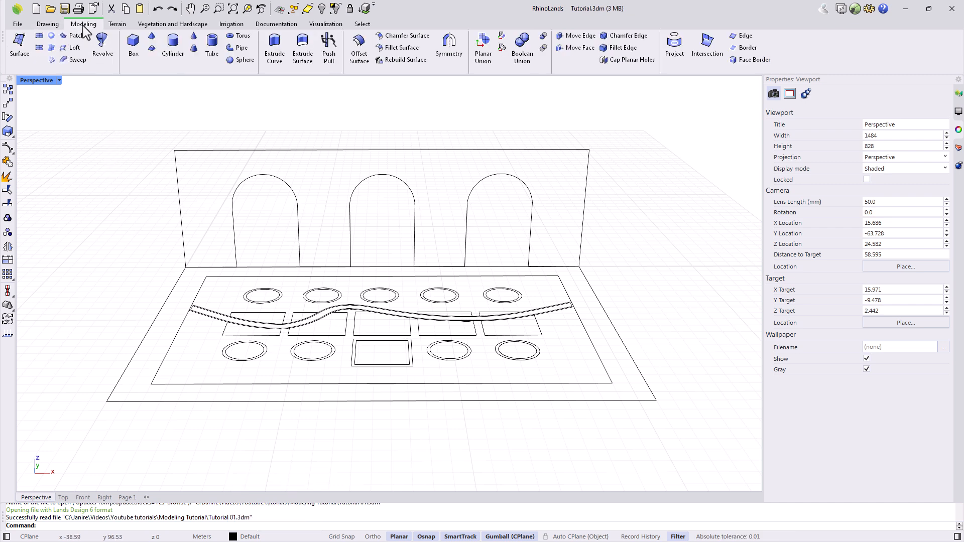
click(18, 50)
scroll(646, 340, up, 5)
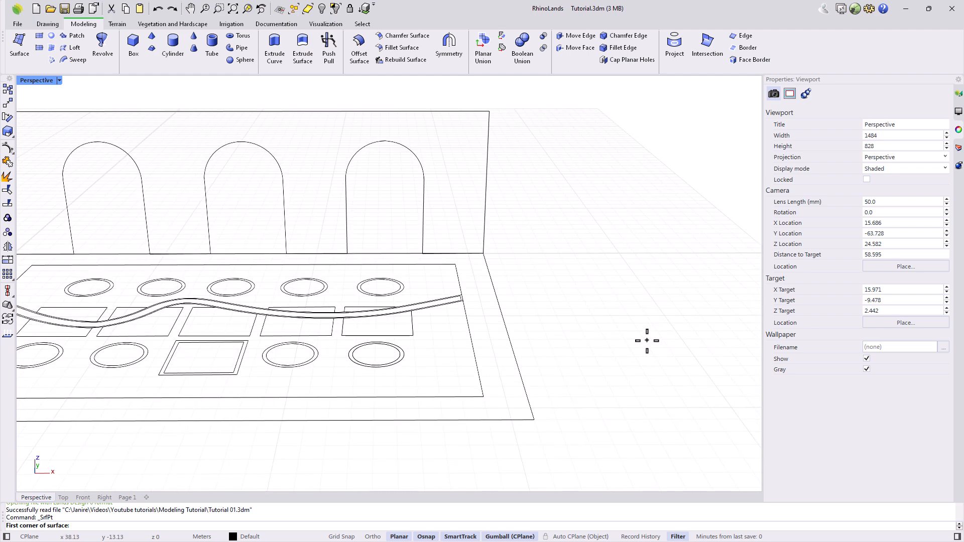
click(528, 364)
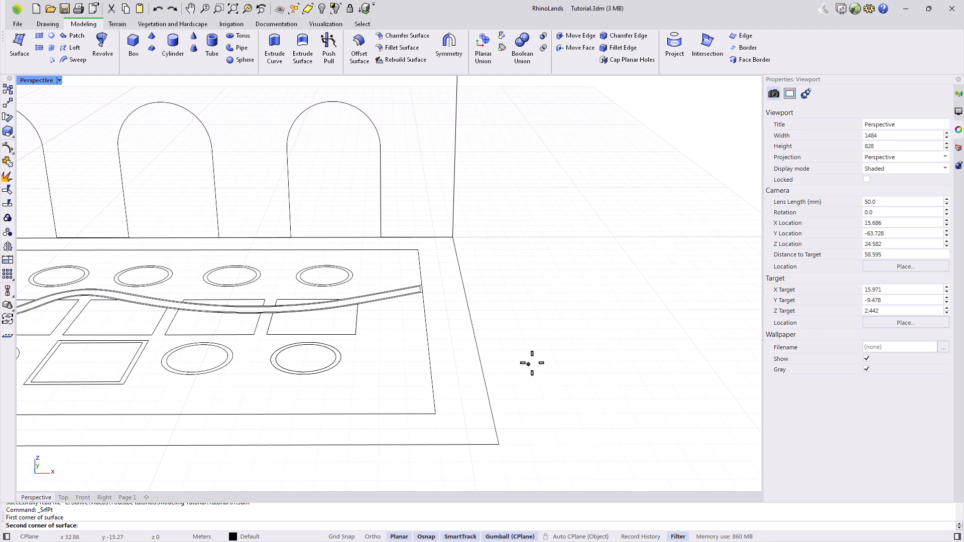
click(605, 335)
click(686, 375)
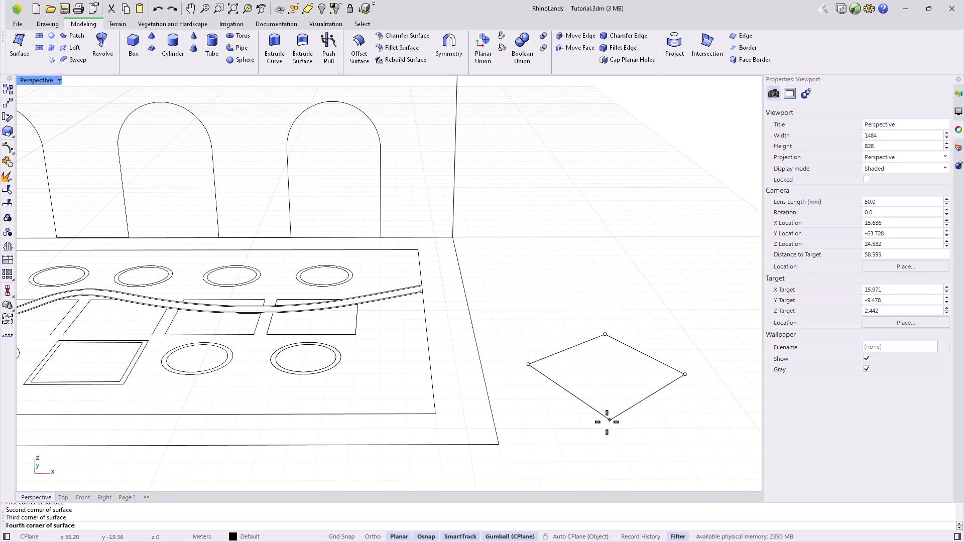
click(580, 428)
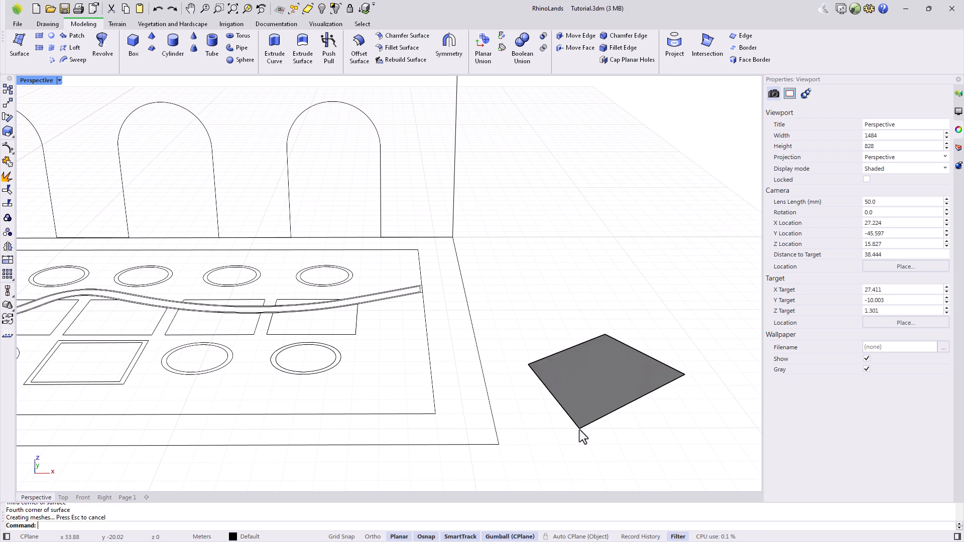
click(598, 390)
click(671, 430)
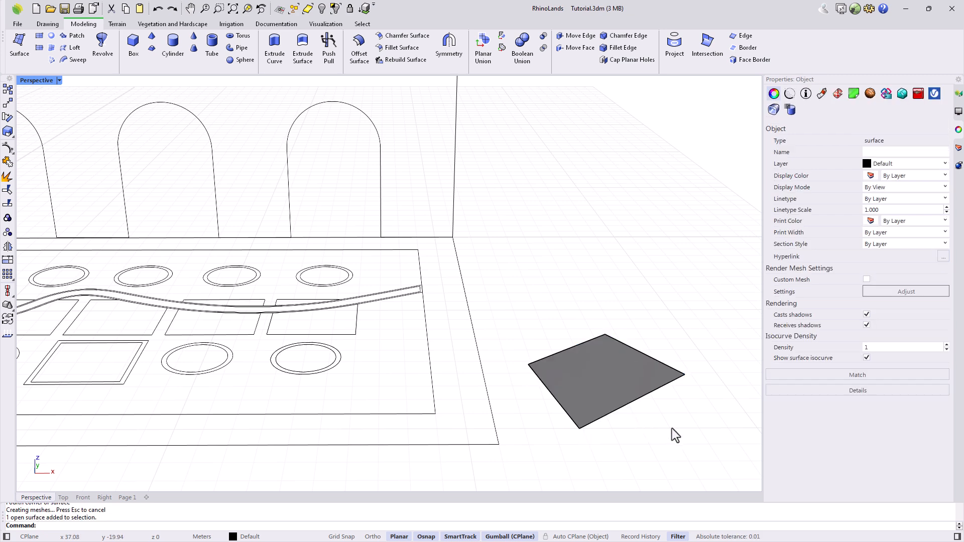
mouse_move(690, 446)
right_down()
mouse_move(685, 397)
mouse_move(698, 435)
right_up()
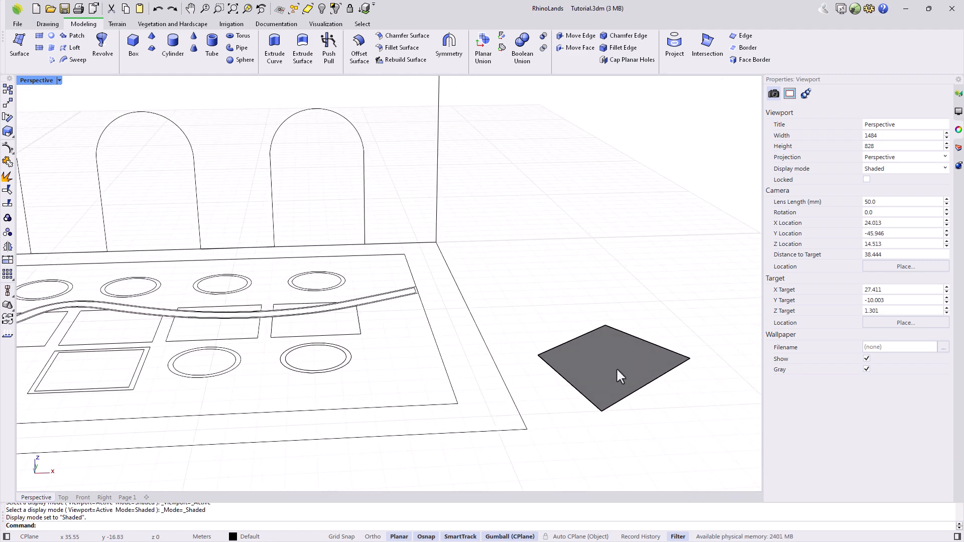
Show the practice surface's control points and raise one corner point upward.
click(613, 367)
click(7, 149)
click(537, 356)
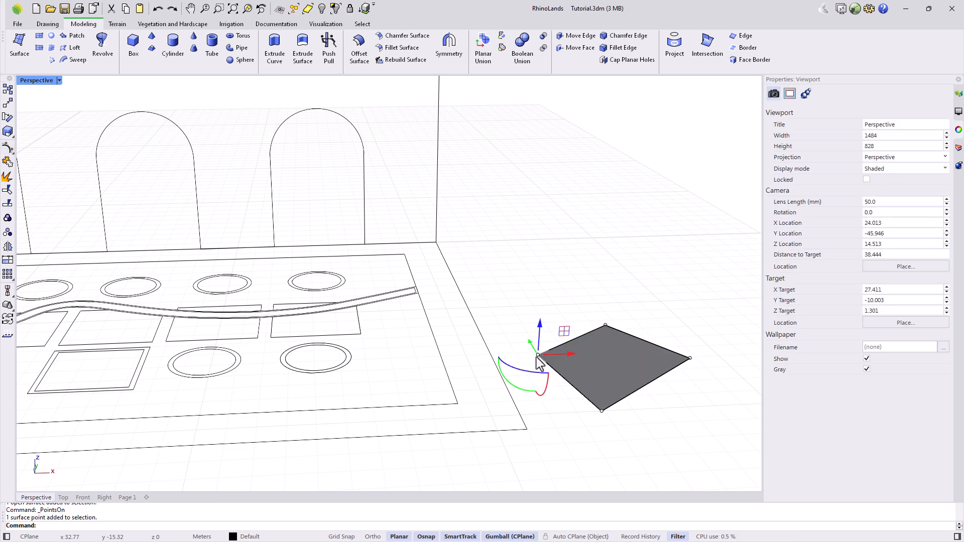
drag(539, 335, 536, 308)
right_drag(552, 394, 603, 425)
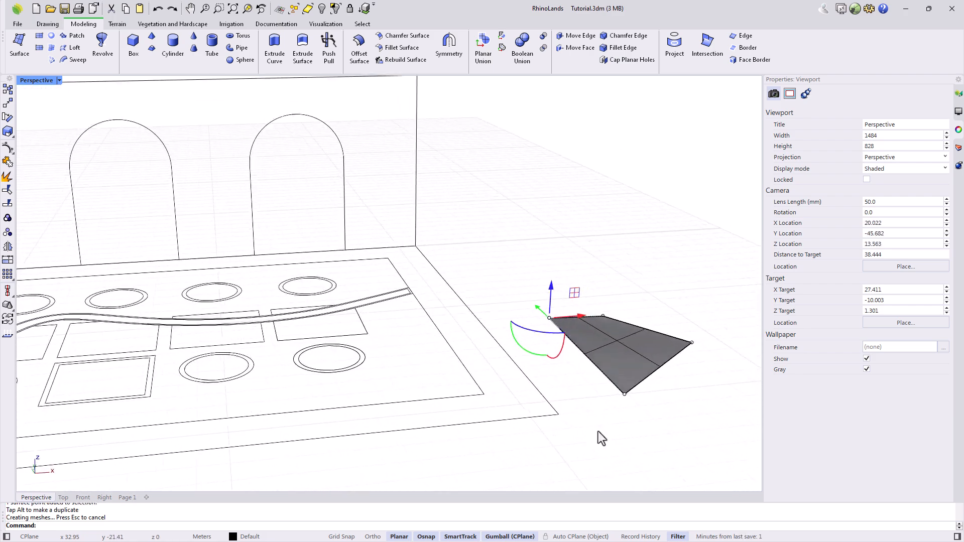
Switch the Perspective view to Wireframe, back to Shaded, and zoom out over the plan.
click(59, 80)
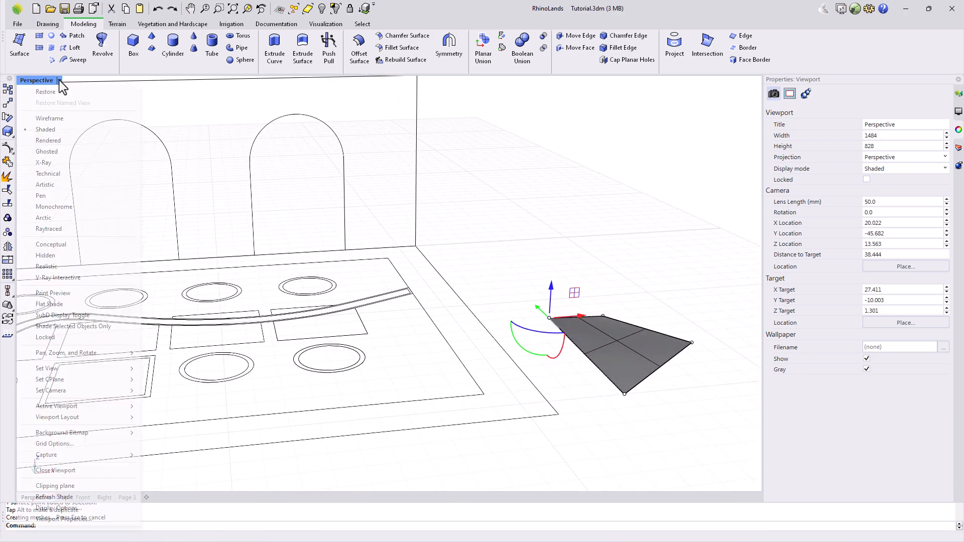
click(59, 119)
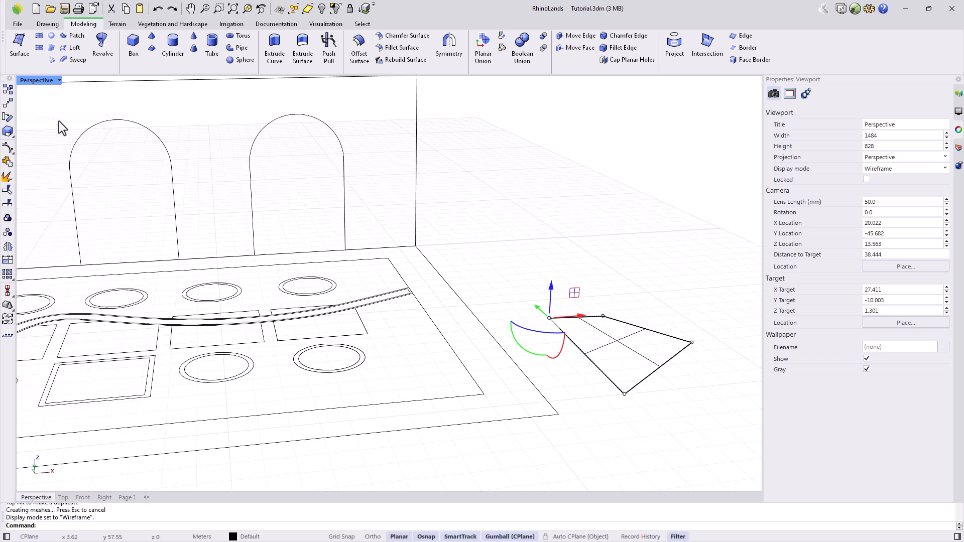
click(59, 80)
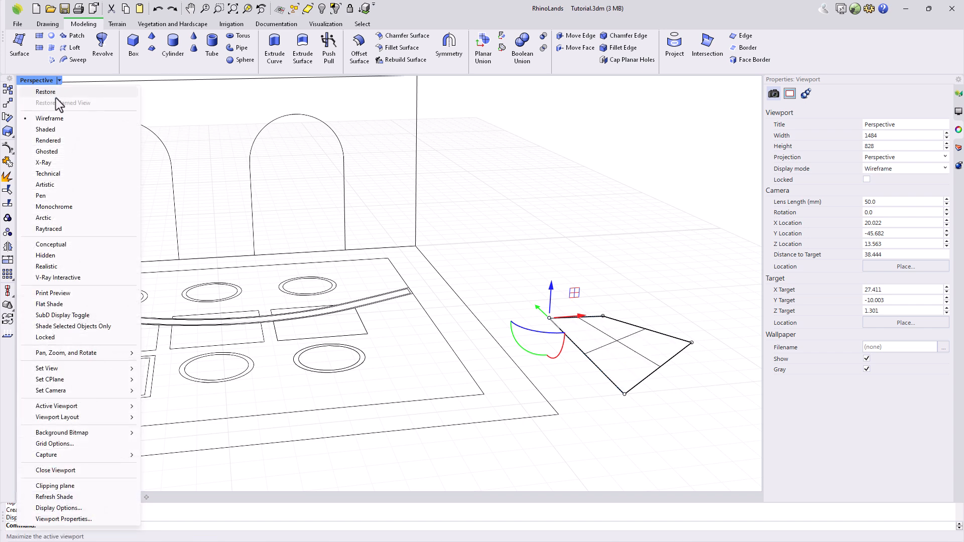
click(51, 132)
click(544, 281)
scroll(575, 324, down, 10)
scroll(452, 341, up, 6)
right_drag(329, 419, 323, 416)
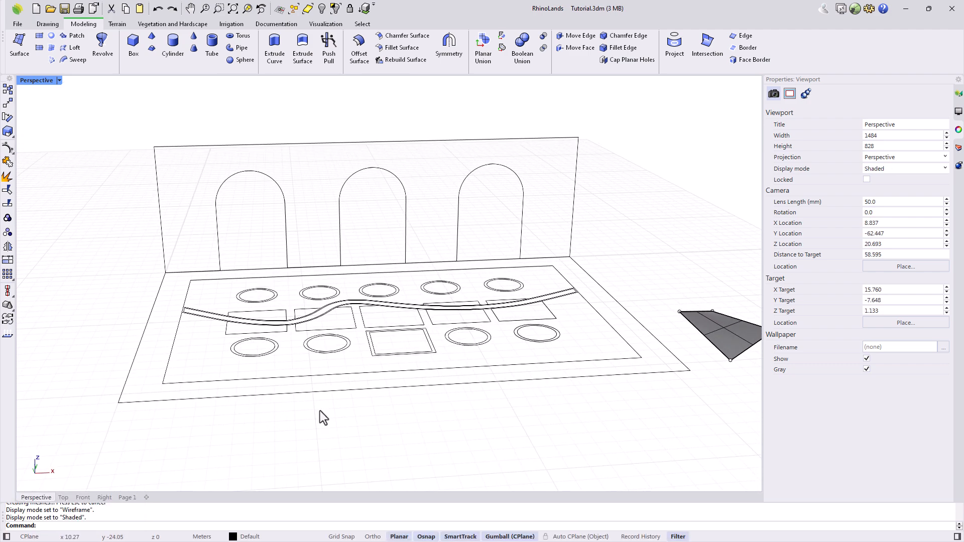
Draw a 3-point plane across the slab's back-left, back-right and front-right corners.
click(39, 50)
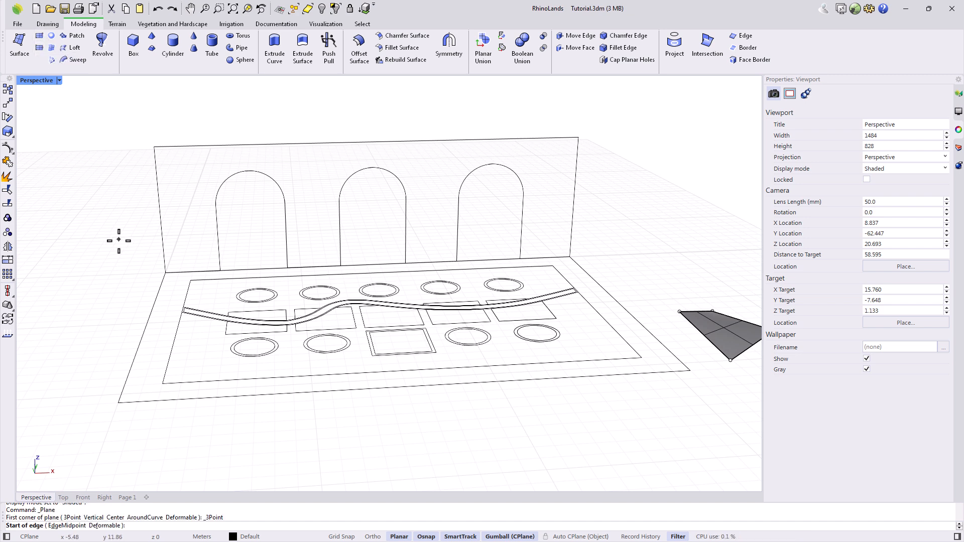
click(166, 273)
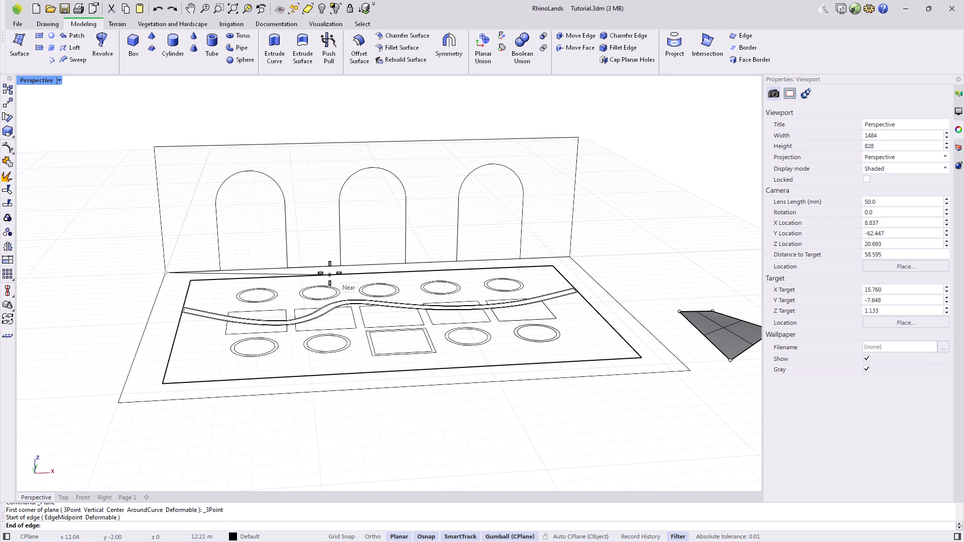
click(570, 258)
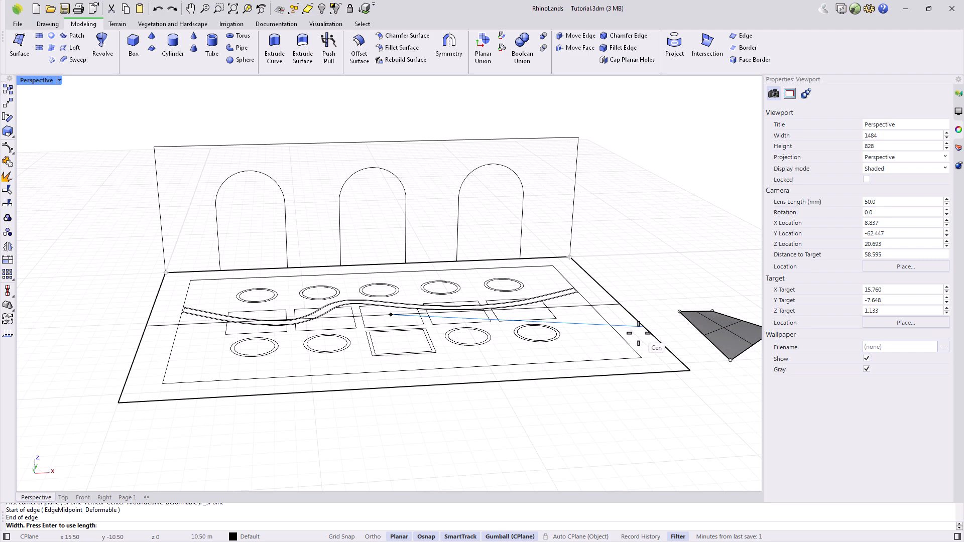
click(687, 371)
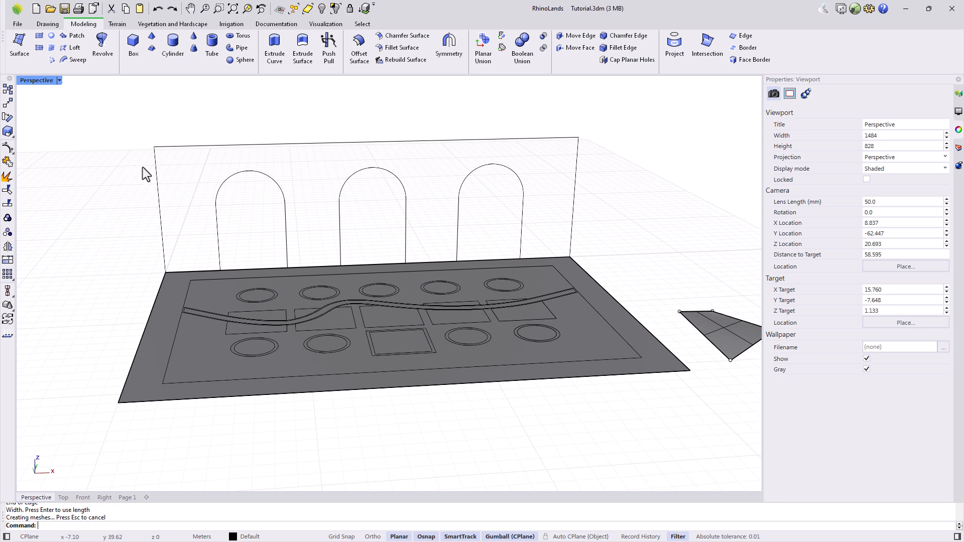
click(38, 36)
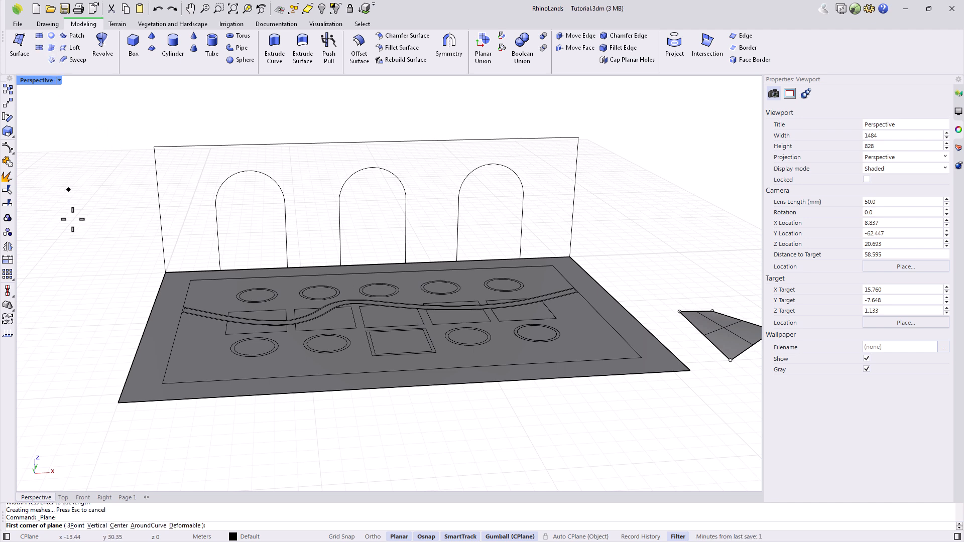
click(96, 526)
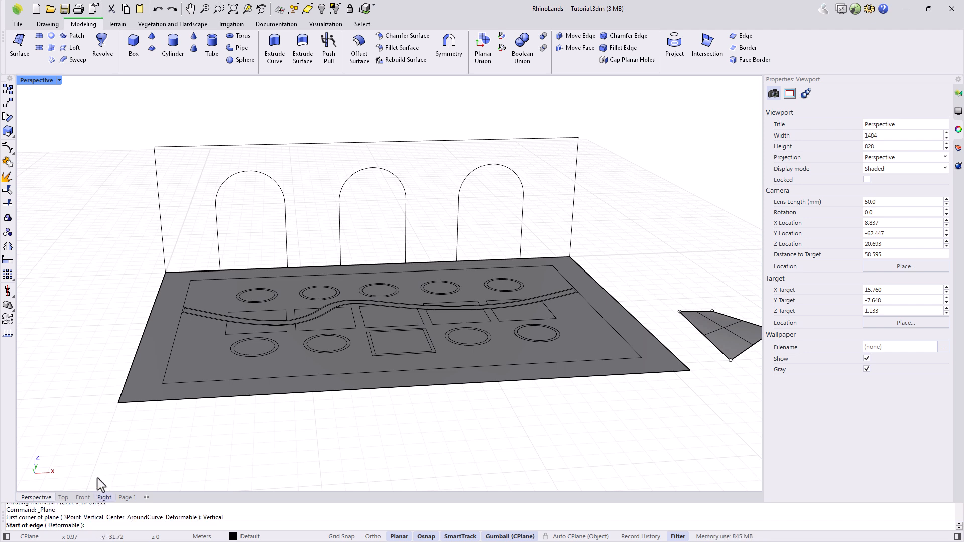
Draw the vertical plane from the wall's two base corners up to its top corner.
click(165, 271)
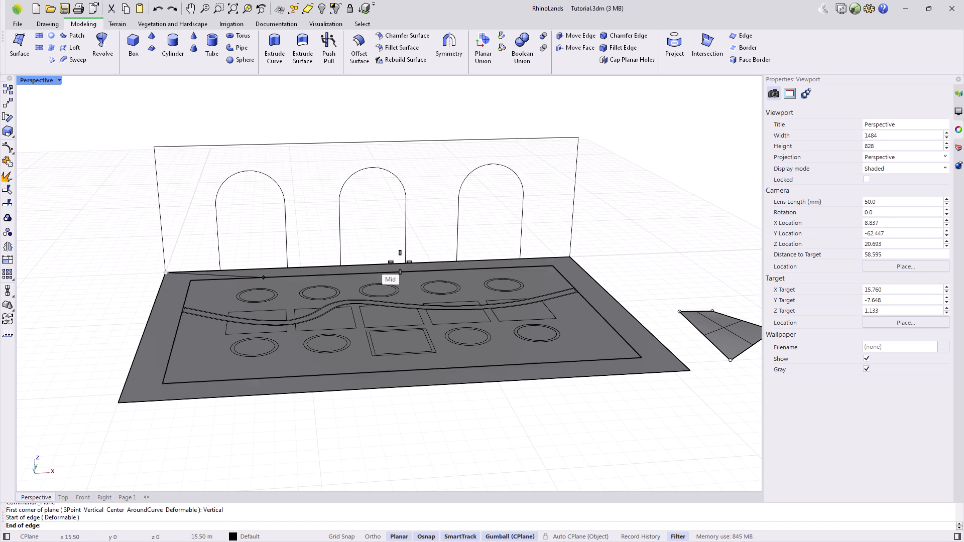
click(570, 257)
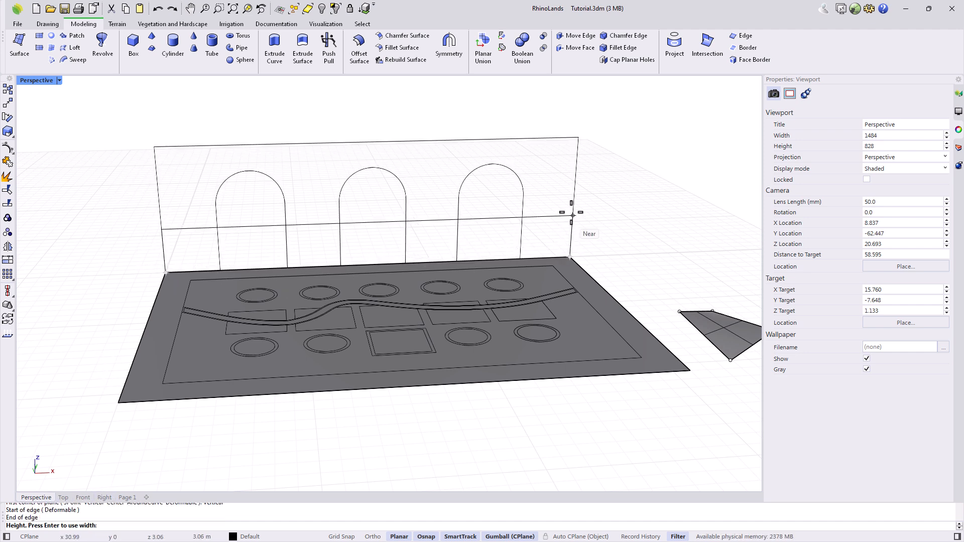
click(576, 135)
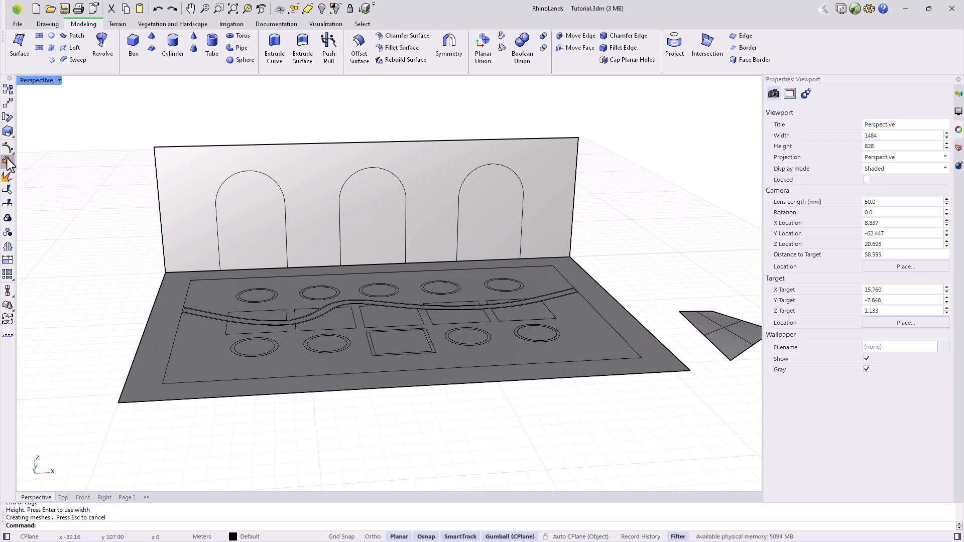
Split the ground slab with the inner rectangle, test lowering the outer piece, then undo.
click(8, 205)
click(152, 393)
key(Return)
click(163, 380)
key(Return)
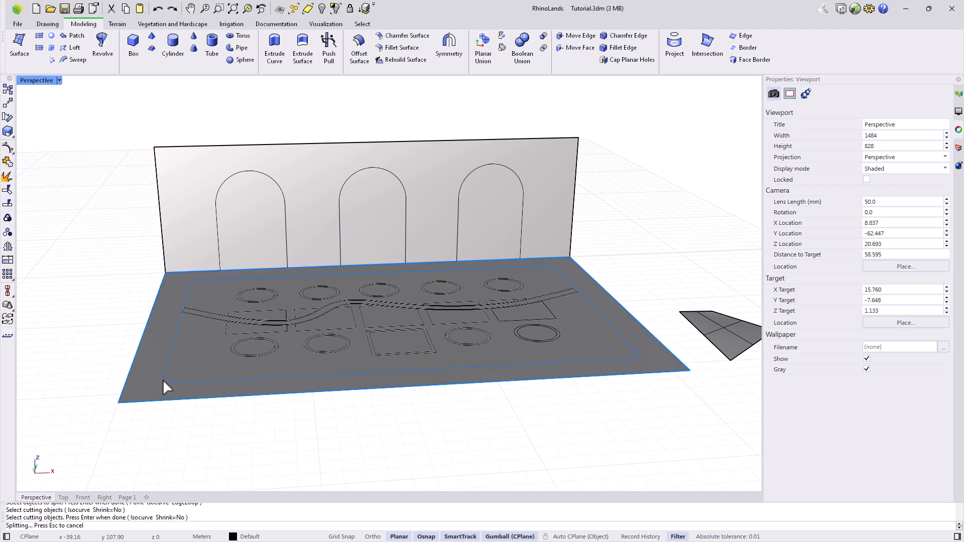
click(187, 365)
click(146, 381)
drag(389, 286, 385, 310)
key(ctrl+z)
key(Escape)
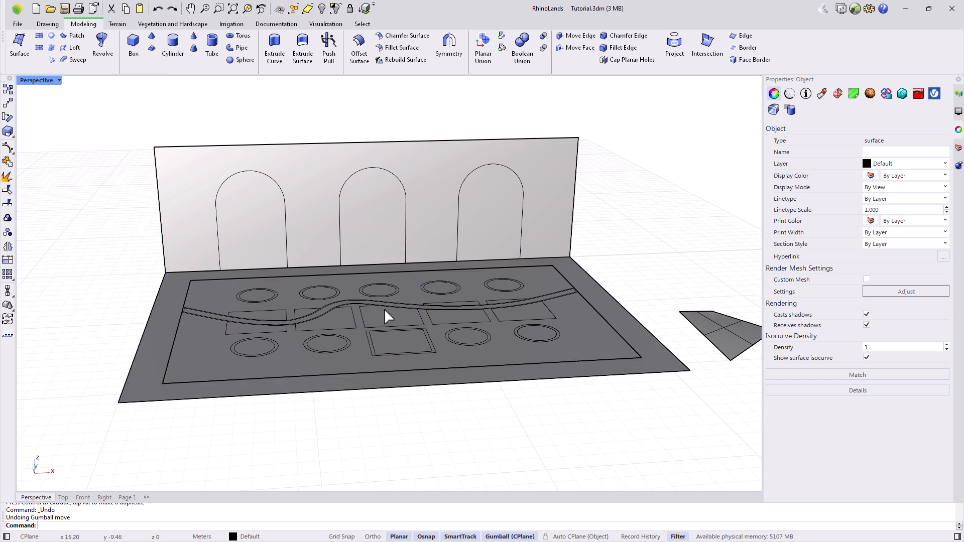
Trim the three arched openings out of the wall using the arch curves as cutters.
click(7, 190)
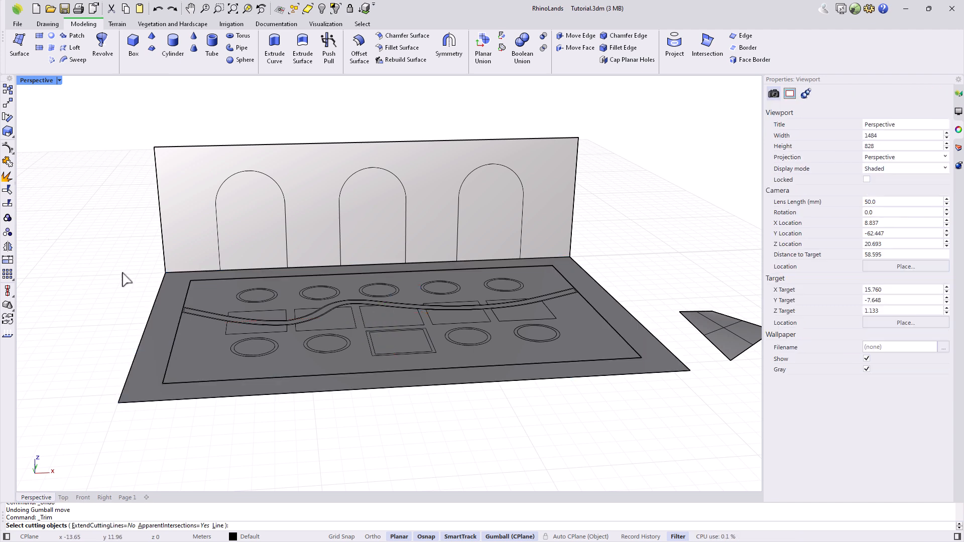
click(289, 223)
key(Return)
click(264, 231)
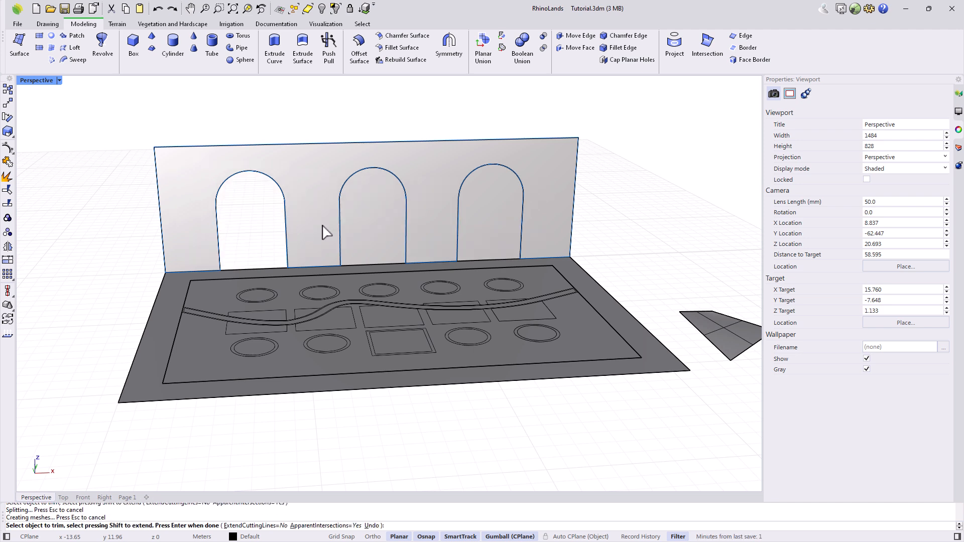
click(394, 231)
click(491, 232)
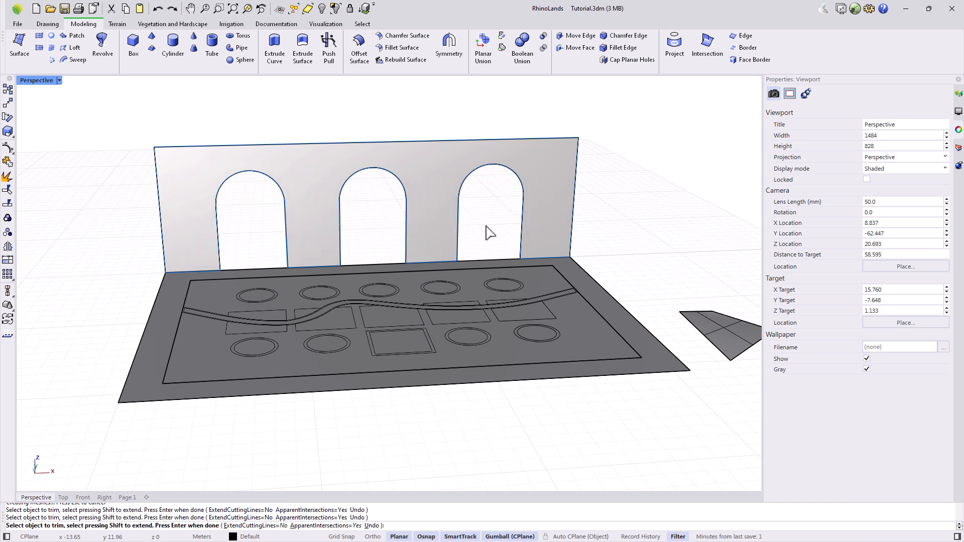
key(Return)
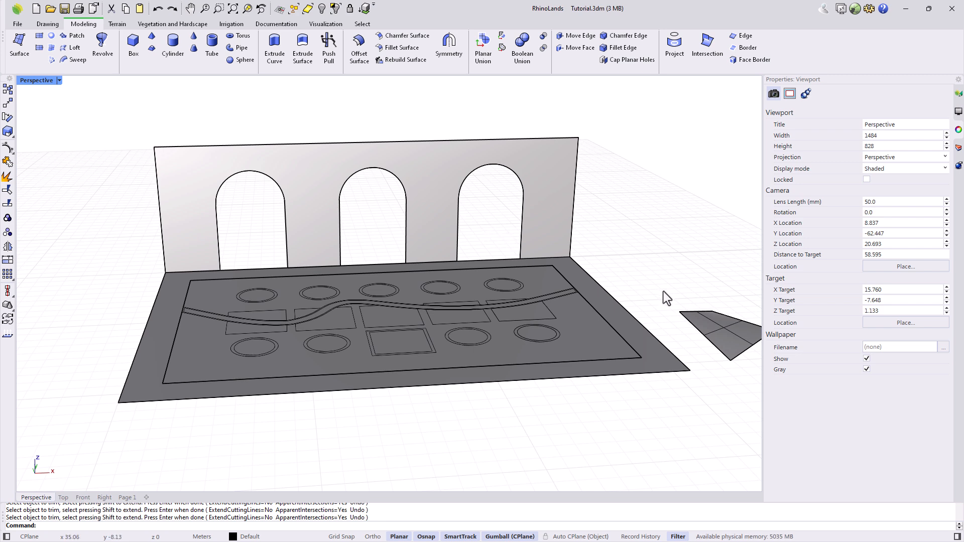
Delete the small triangular practice surface and bring up the layer list.
click(705, 318)
key(Delete)
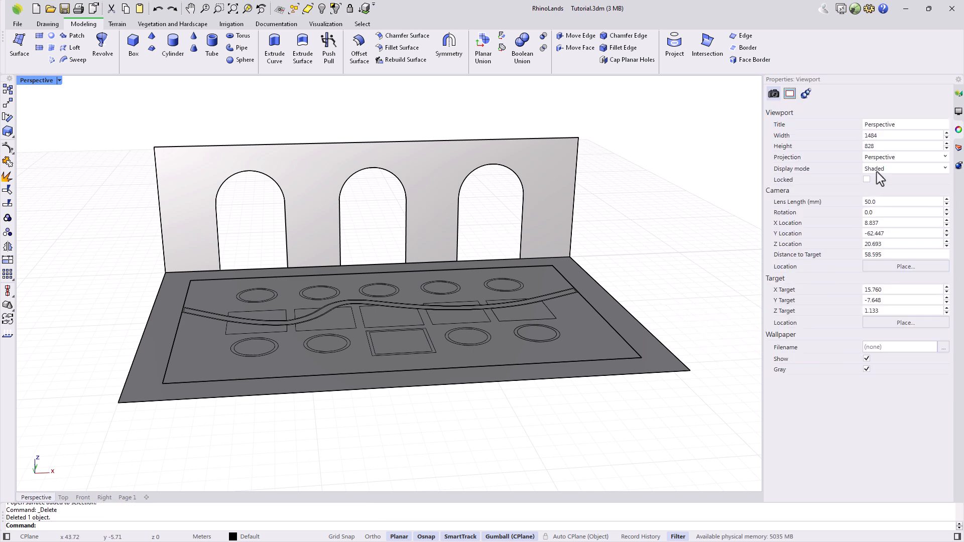
click(959, 147)
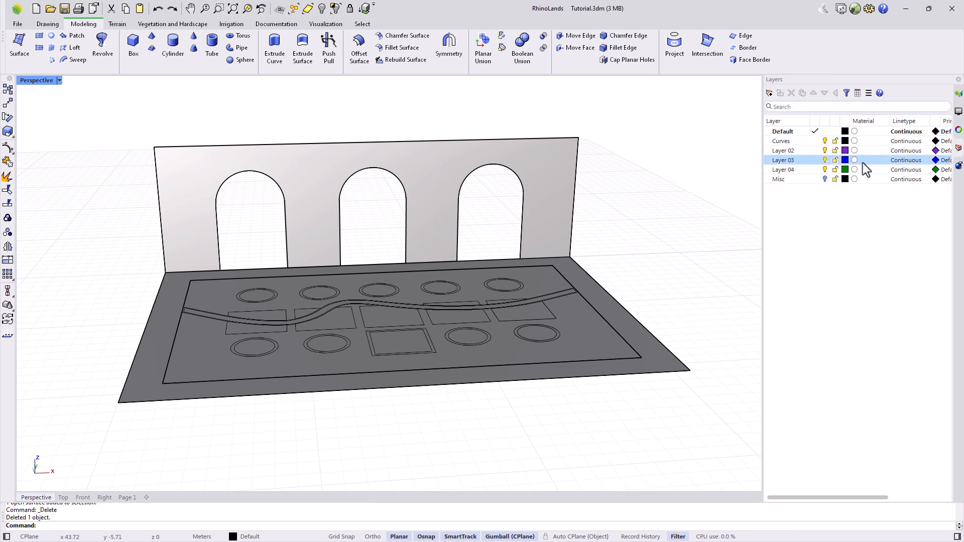
Turn on the Misc layer and zoom in on its practice curves.
click(825, 179)
scroll(719, 299, up, 3)
shift+right_drag(719, 298, 575, 289)
scroll(587, 321, up, 5)
right_drag(689, 359, 553, 361)
shift+right_drag(392, 292, 637, 300)
Make a planar surface from the L-shaped curve, then delete it.
click(52, 36)
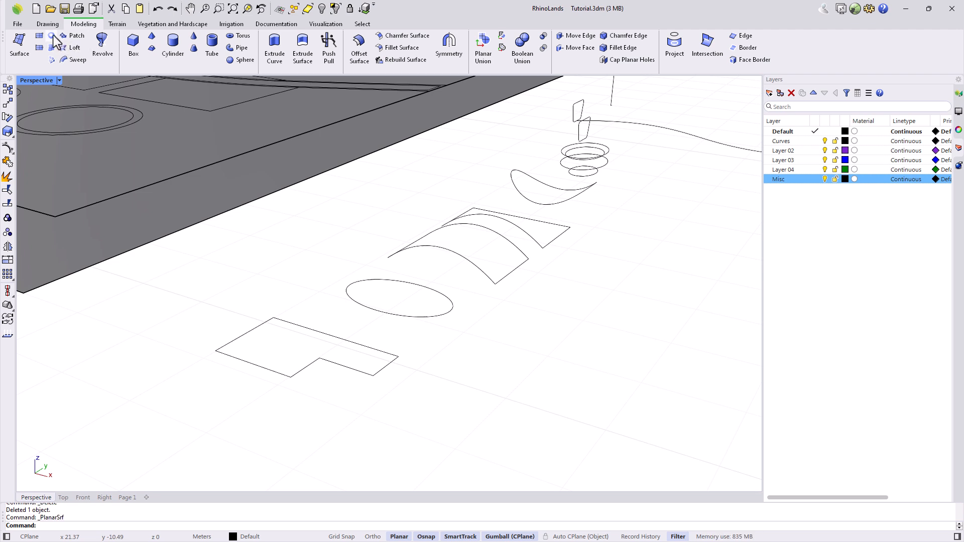
click(273, 374)
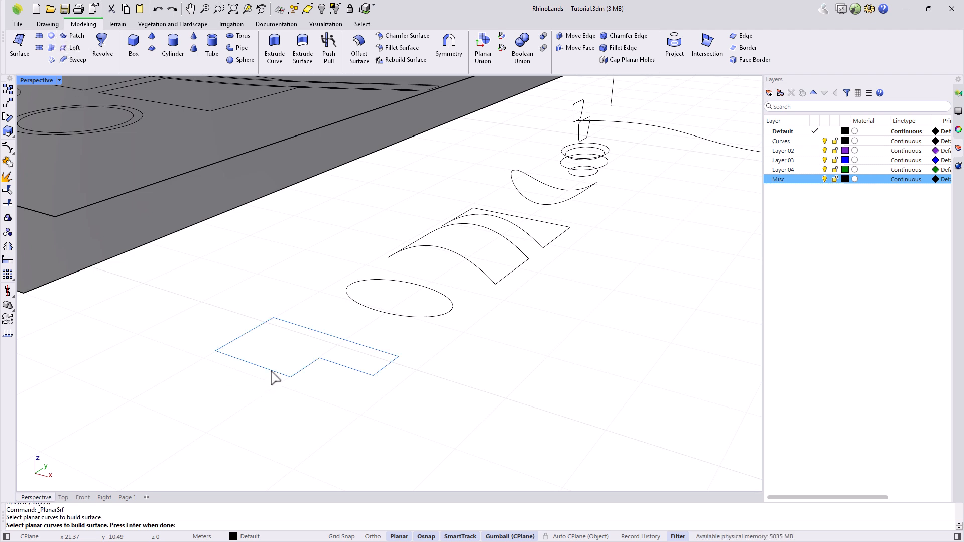
key(Return)
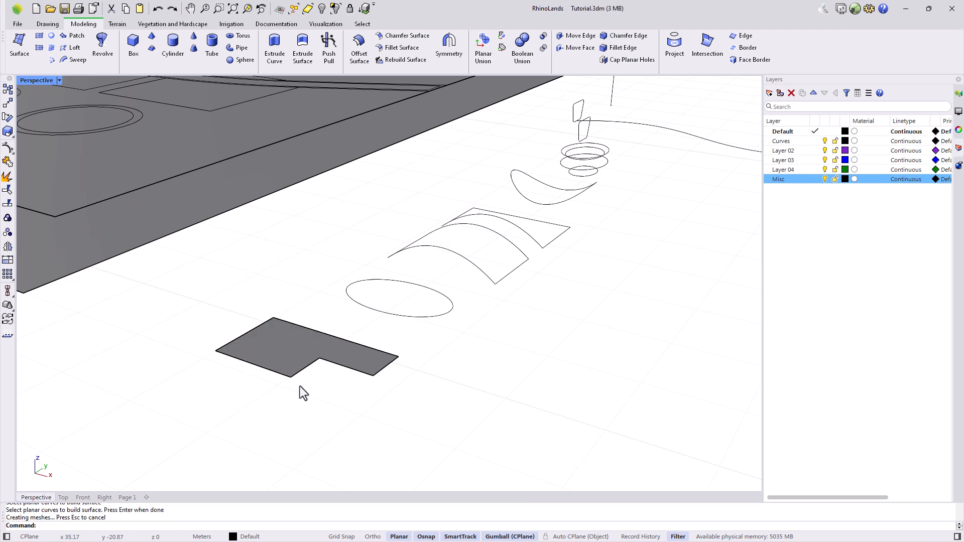
click(285, 352)
key(Delete)
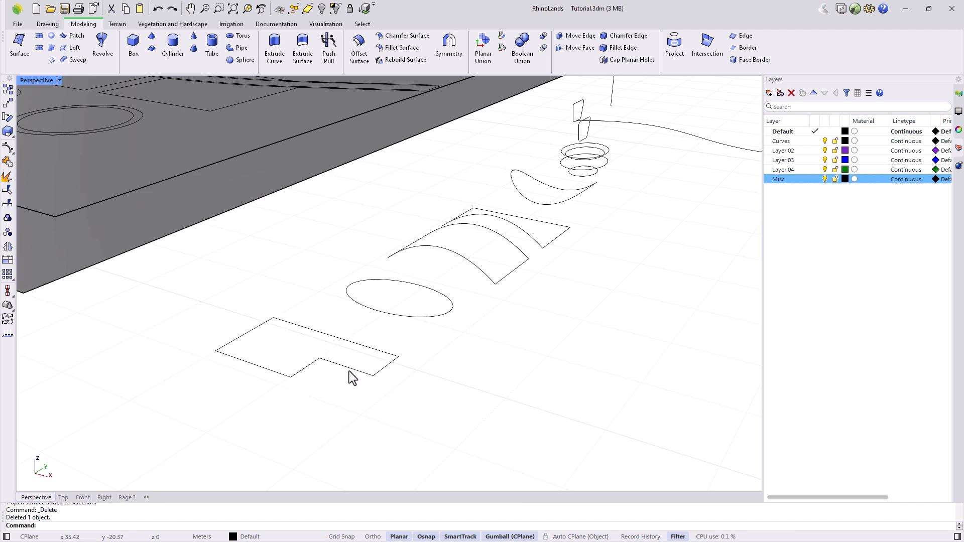
Check the L curve's properties and lift one of its corner points.
click(351, 374)
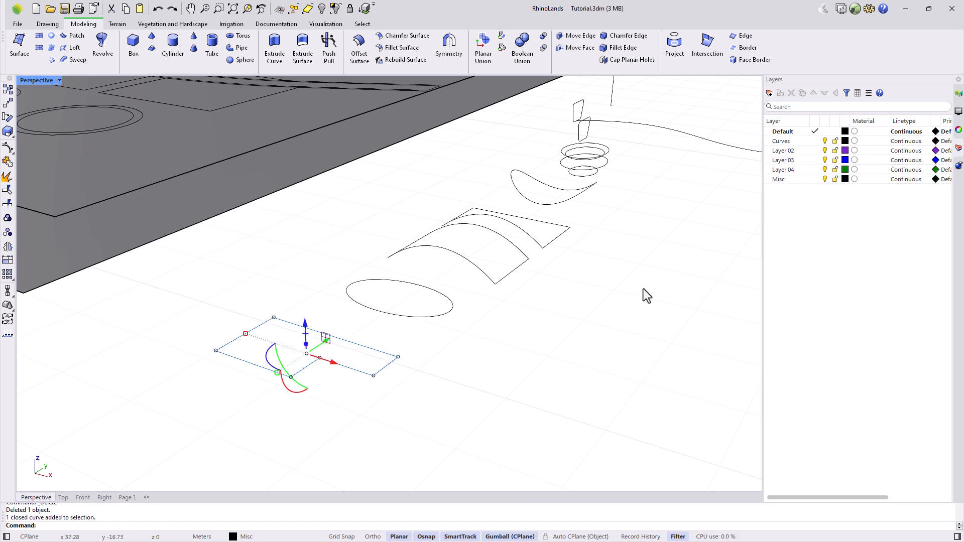
click(959, 131)
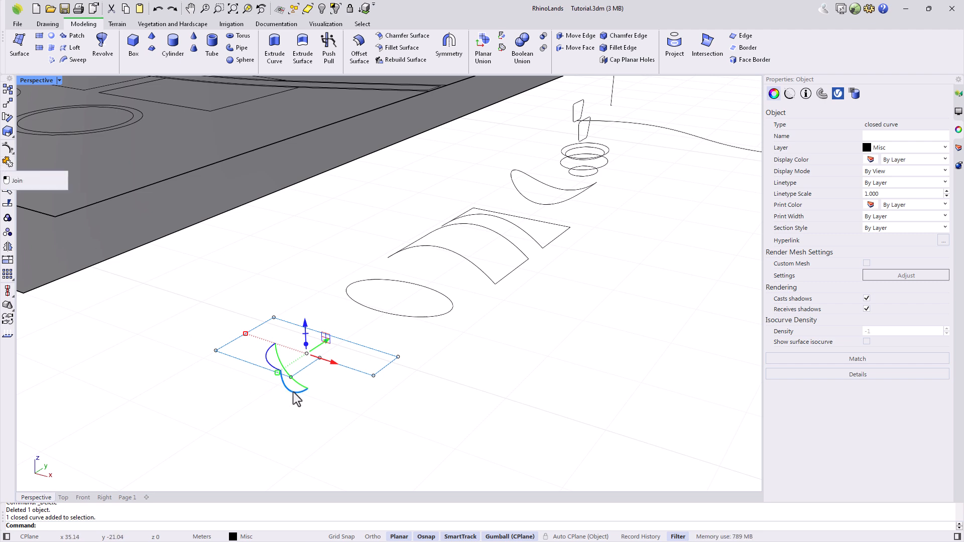
click(390, 370)
click(393, 360)
click(397, 357)
drag(398, 348, 398, 352)
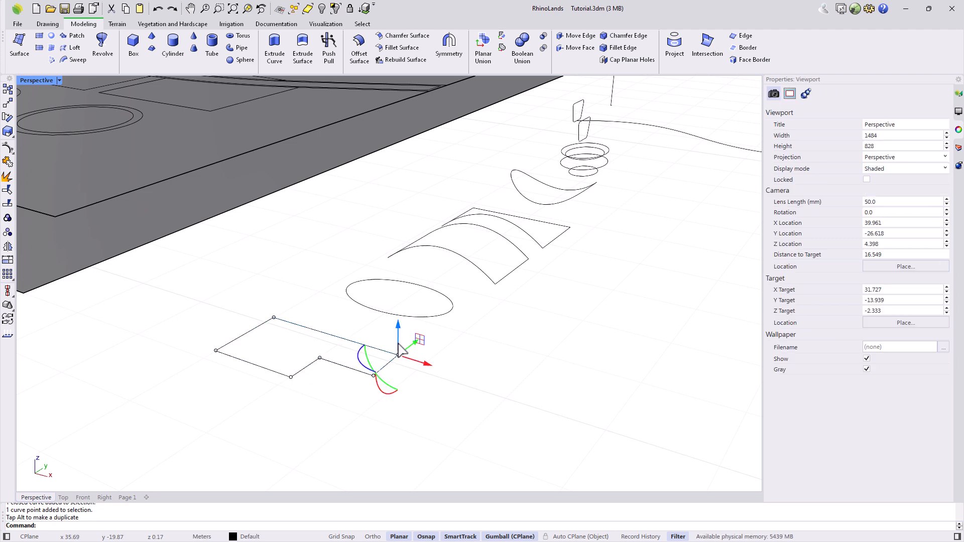
Retry PlanarSrf on the now non-planar L curve, then cancel.
click(52, 38)
click(311, 330)
key(Return)
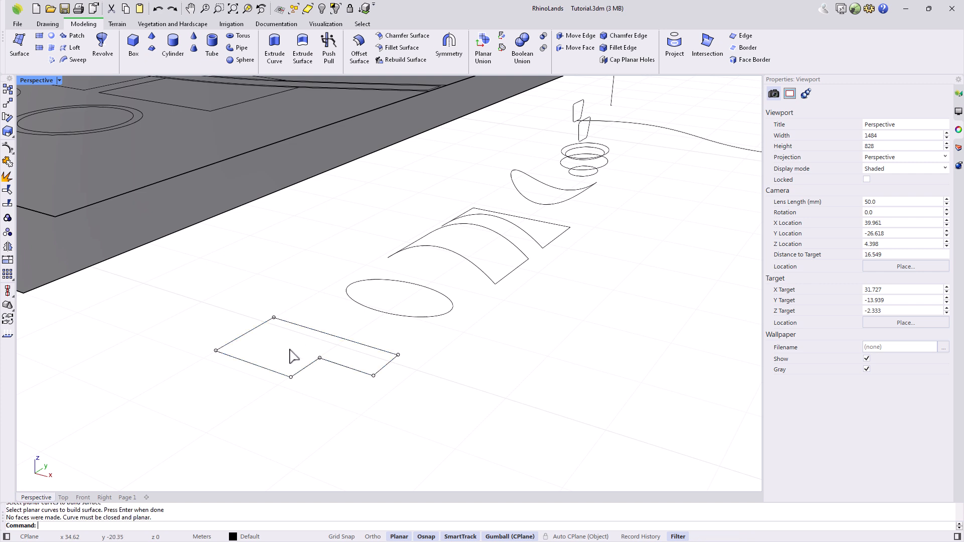
key(Escape)
Turn on the L curve's control points and window-select all six.
click(8, 161)
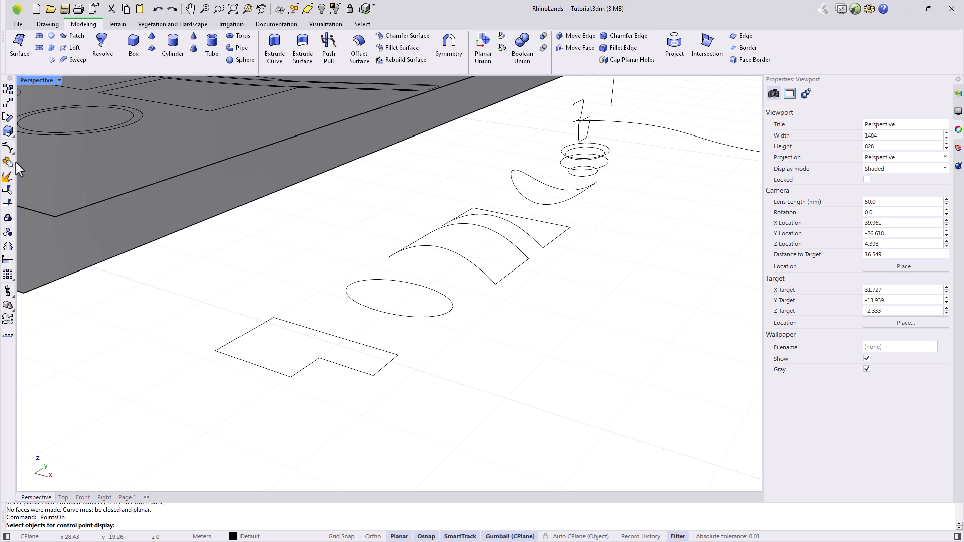
click(255, 365)
drag(201, 300, 324, 397)
drag(362, 329, 404, 398)
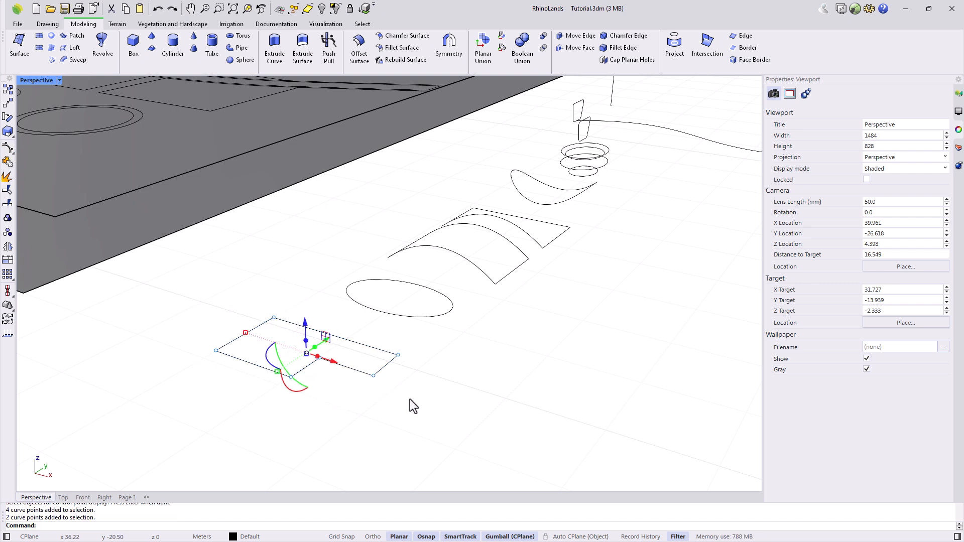
Restore the four-viewport layout and bottom-align the L-shaped curve onto the ground line.
double_click(40, 80)
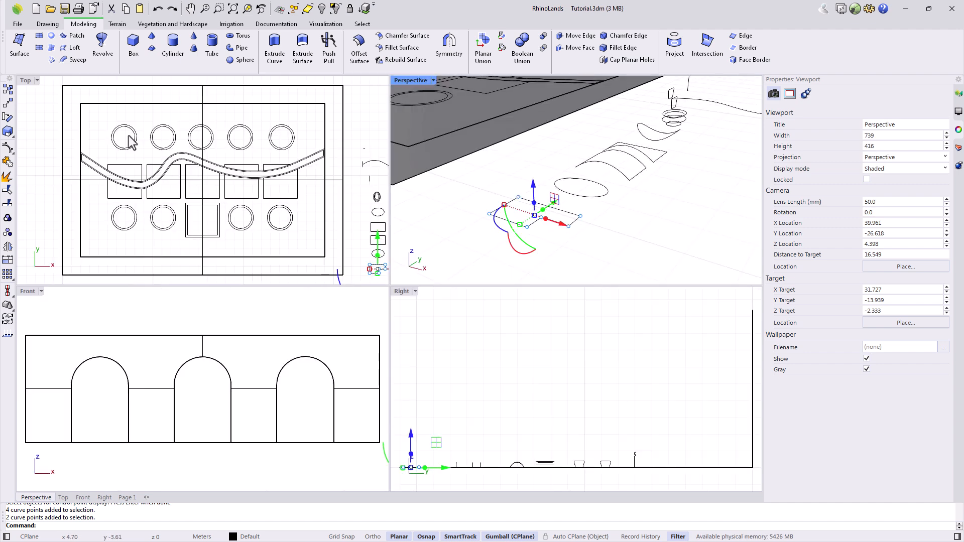
click(553, 458)
scroll(438, 469, up, 20)
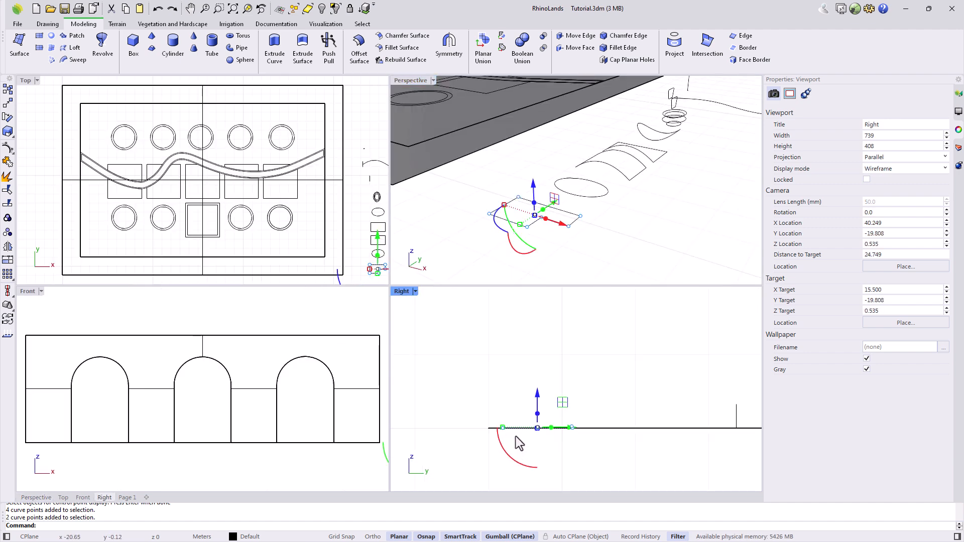
click(9, 296)
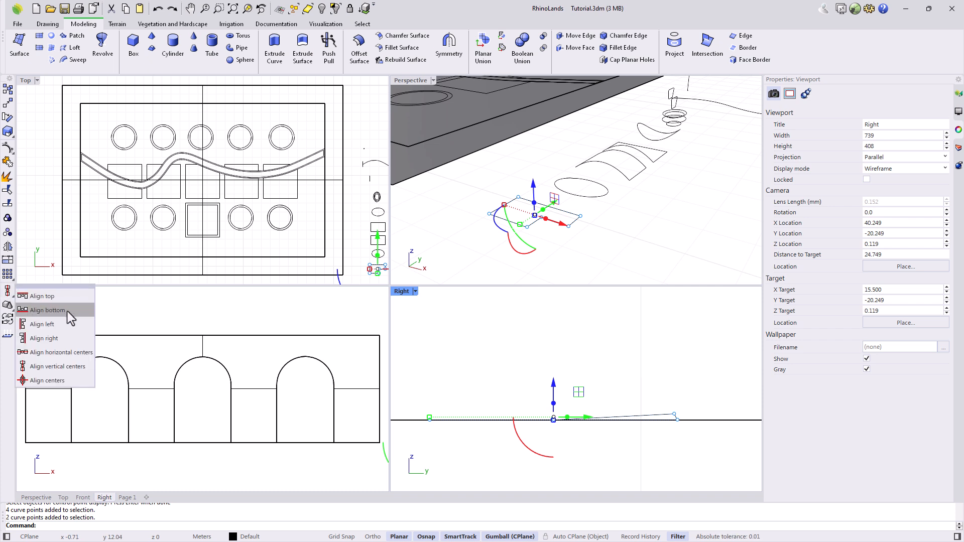
click(48, 310)
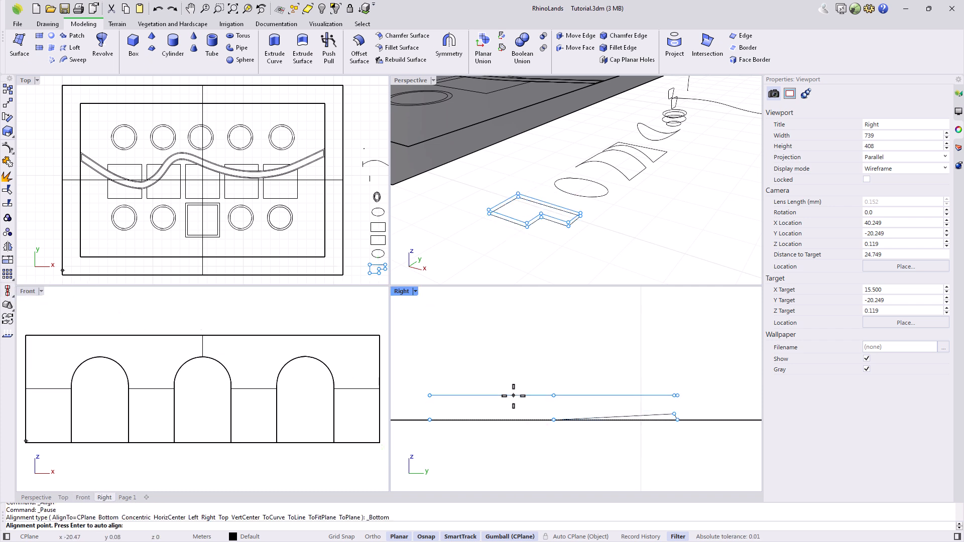
click(429, 420)
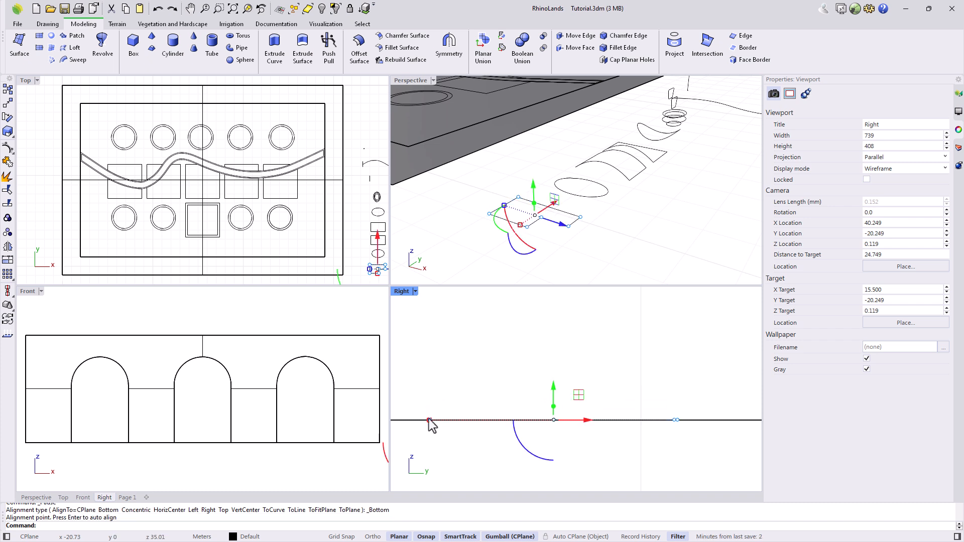
key(Escape)
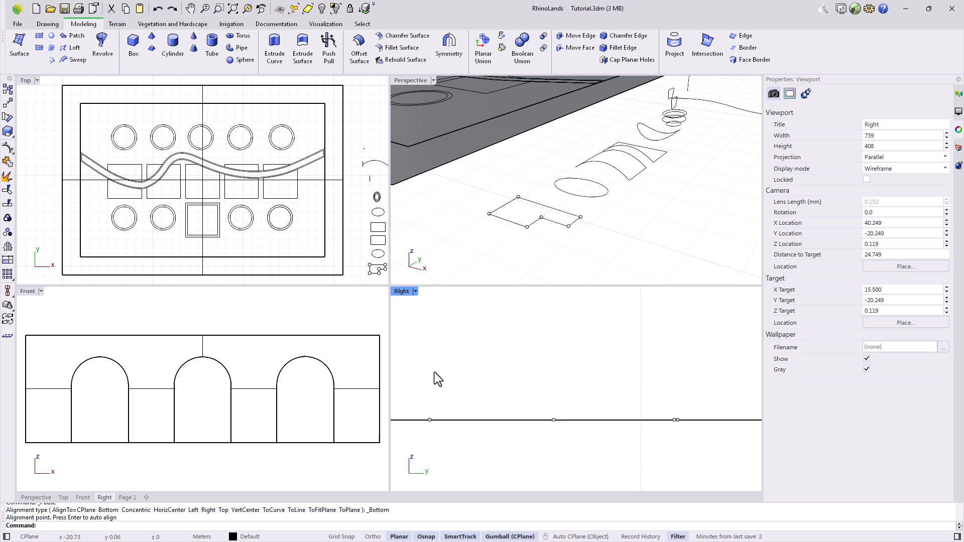
Fill the L-shaped outline and the ellipse with planar surfaces, then begin an edge surface.
double_click(403, 82)
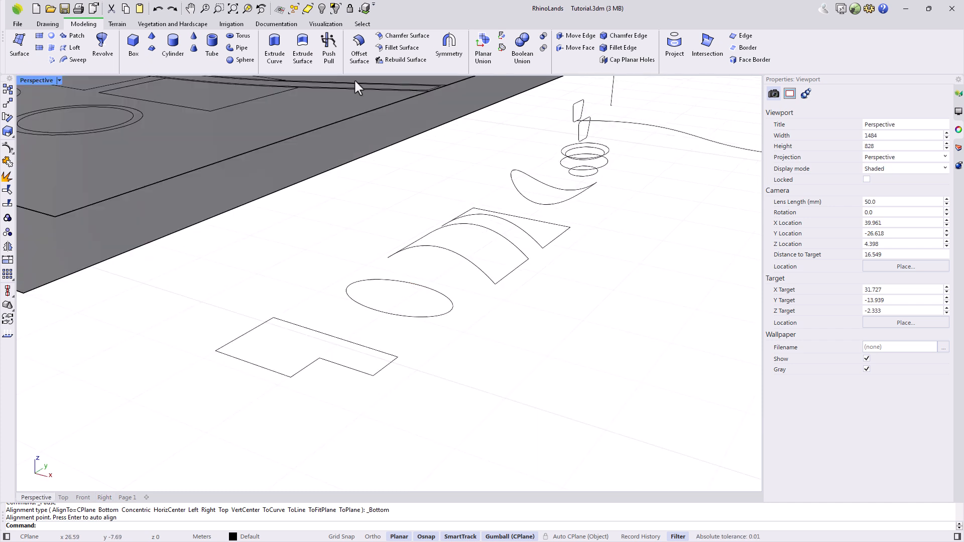
click(52, 37)
click(346, 367)
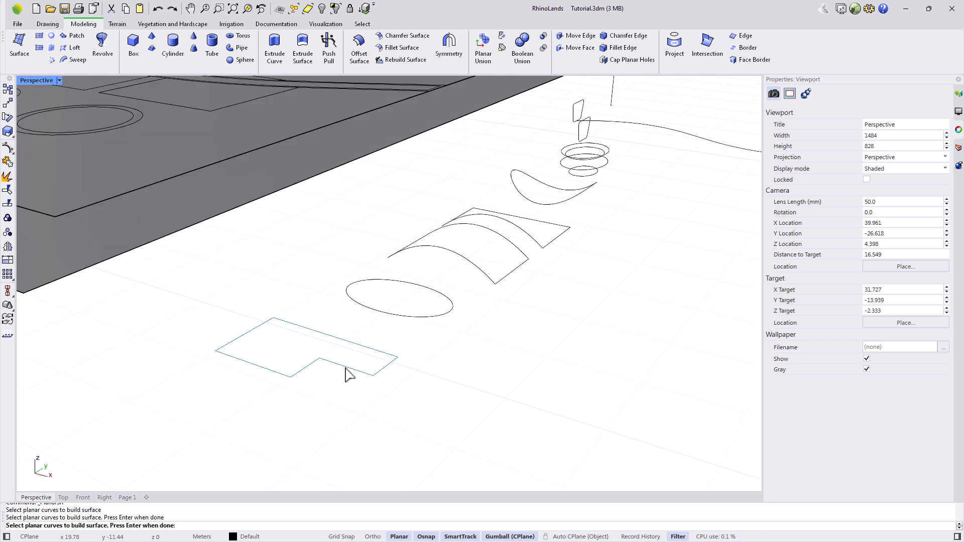
key(Return)
key(Return)
click(394, 317)
key(Return)
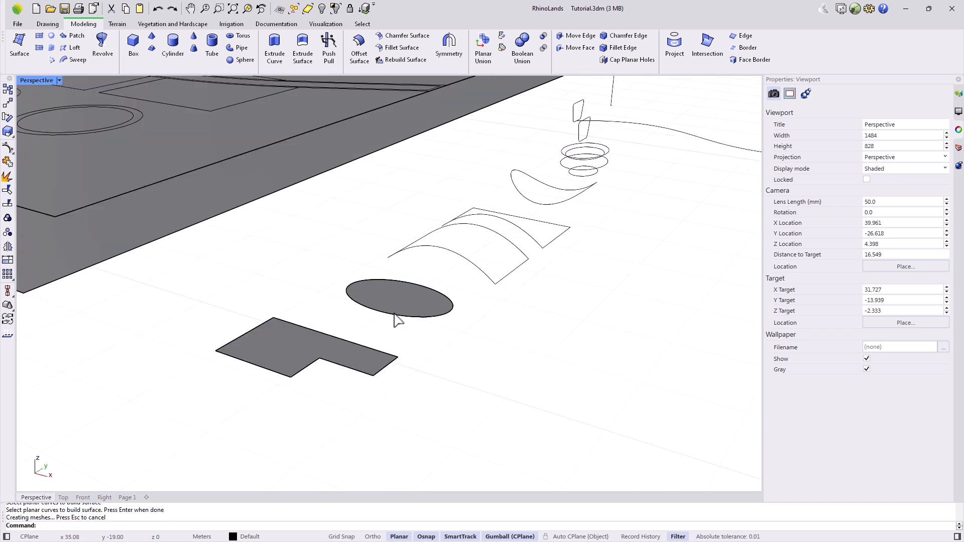
click(51, 48)
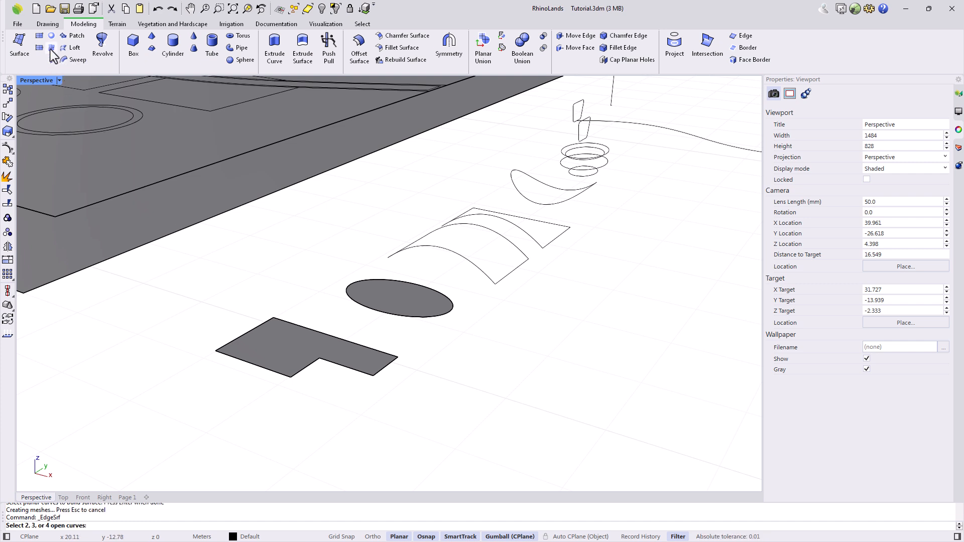
right_drag(506, 267, 339, 287)
Build the arched edge surface from its four boundary curves.
click(337, 268)
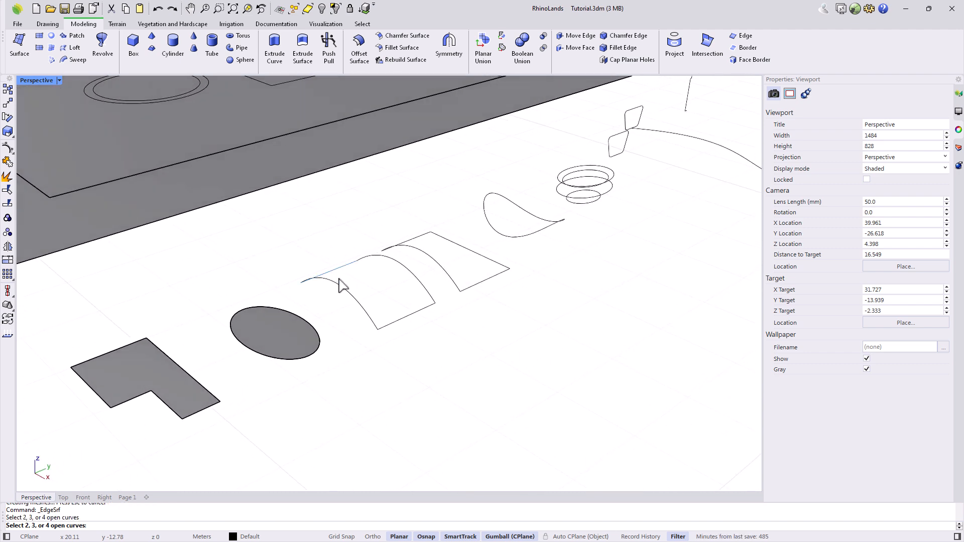
click(354, 304)
click(409, 316)
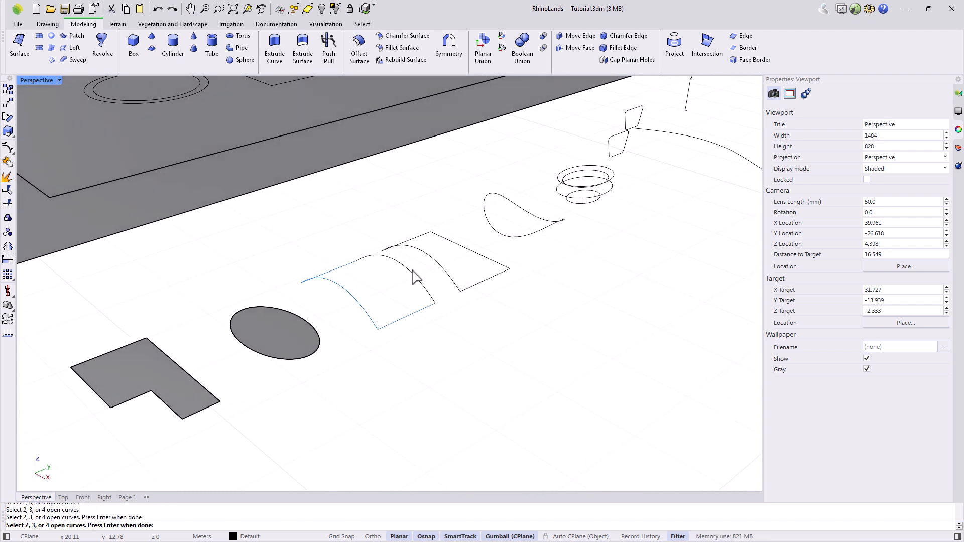
click(411, 275)
right_drag(384, 333, 372, 358)
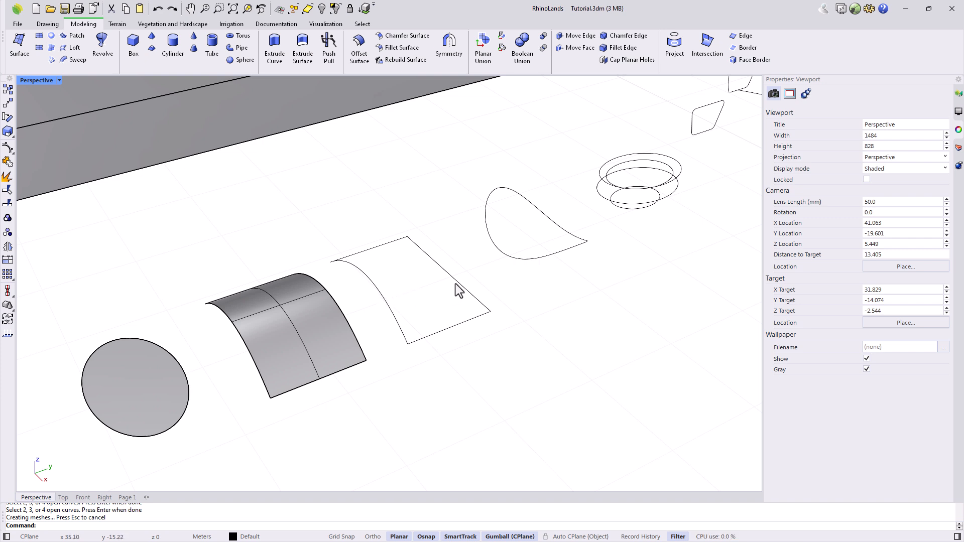
Copy an arc into the next frame and isolate that frame's five curves.
click(384, 300)
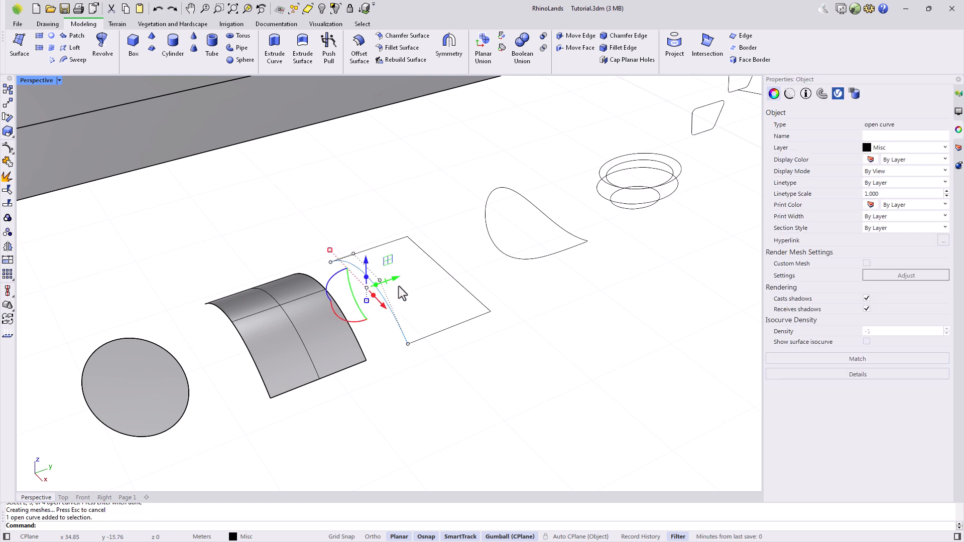
drag(396, 279, 419, 268)
click(348, 220)
drag(295, 209, 504, 368)
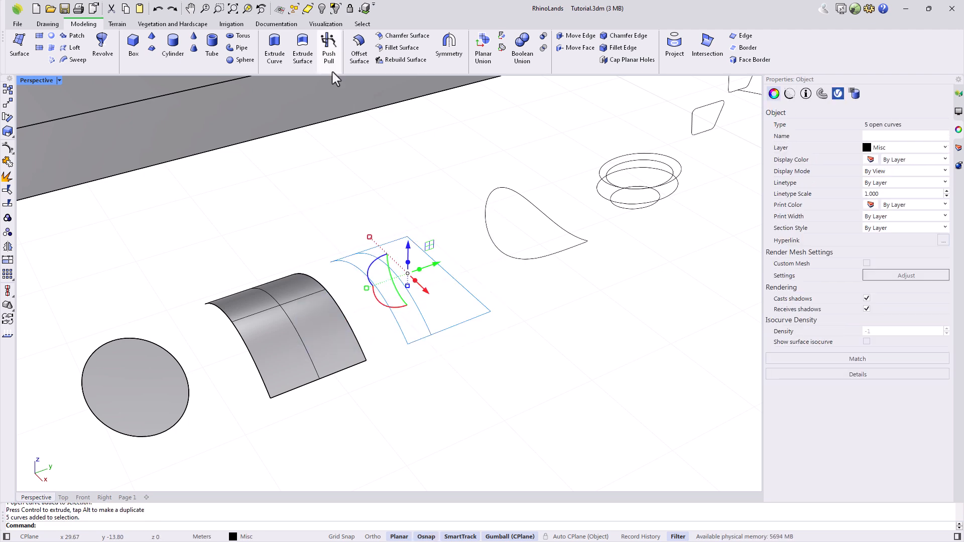
click(336, 9)
Draw a three-point sloping profile curve in the Right view and start the top edge line.
click(48, 23)
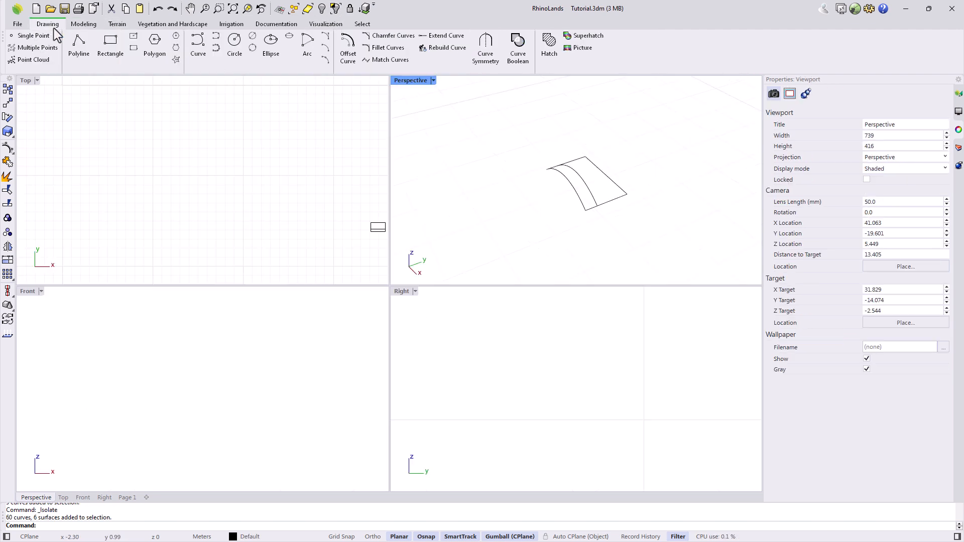
click(201, 43)
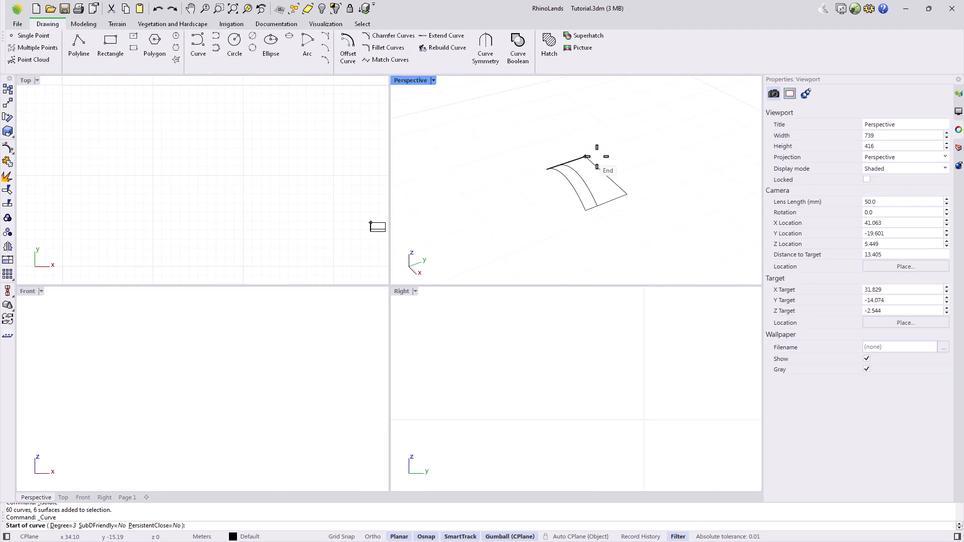
click(606, 175)
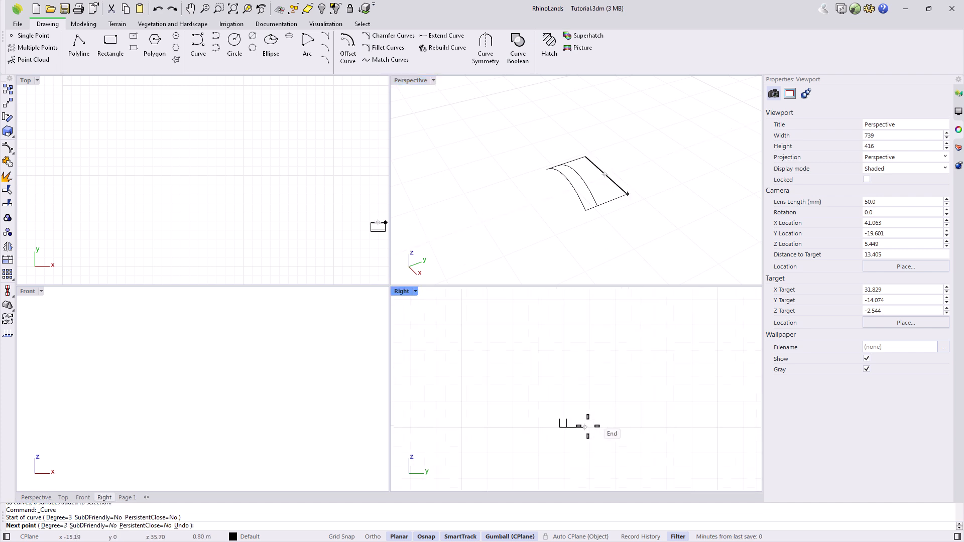
click(587, 392)
click(564, 375)
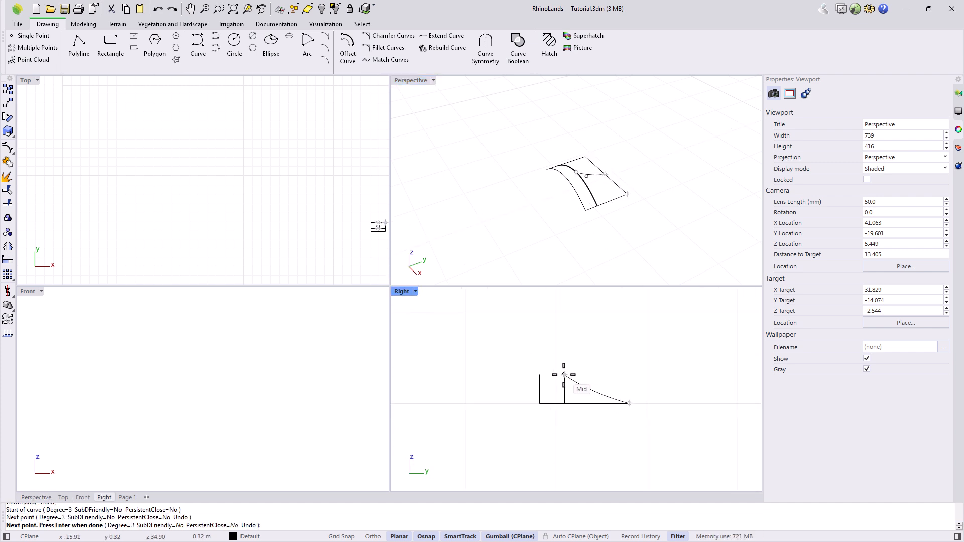
key(Return)
click(79, 51)
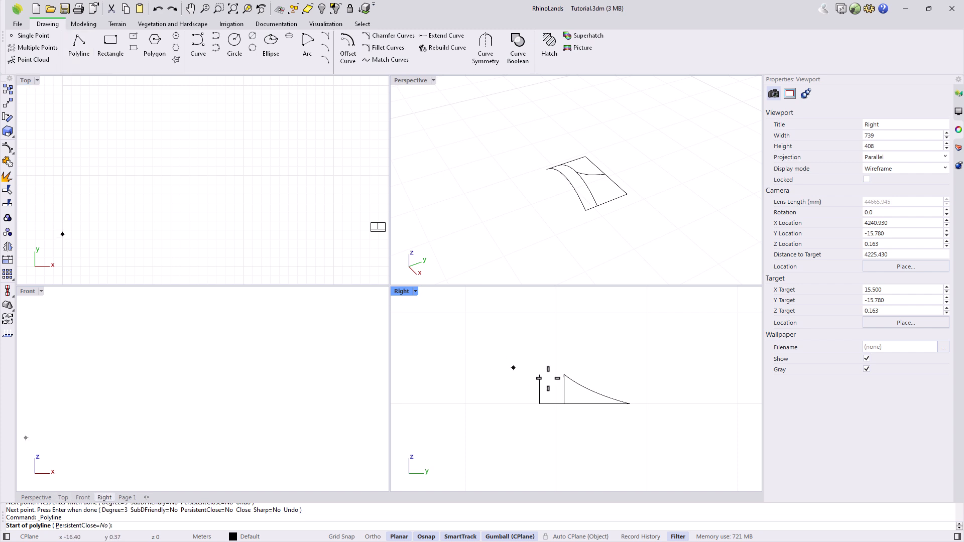
click(540, 375)
Finish the top line and match the profile curve to it with Tangency and Join.
click(564, 375)
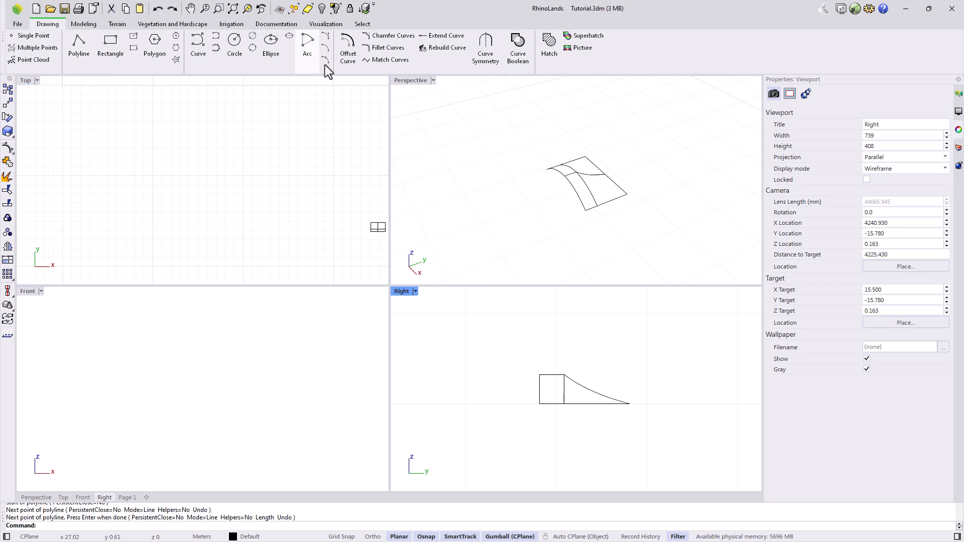
click(390, 60)
click(567, 381)
click(562, 378)
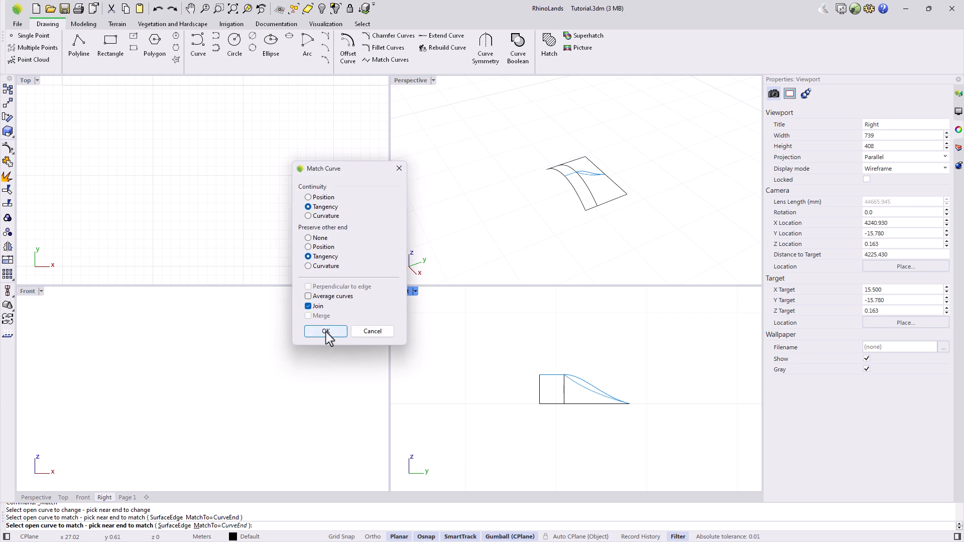
click(326, 332)
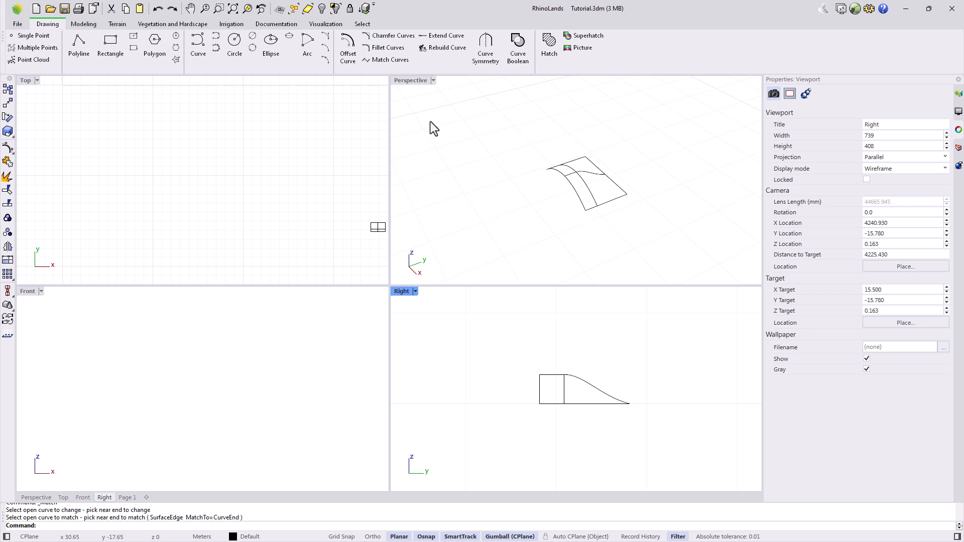
double_click(410, 81)
Show all objects and try a network surface through the five frame curves.
click(322, 8)
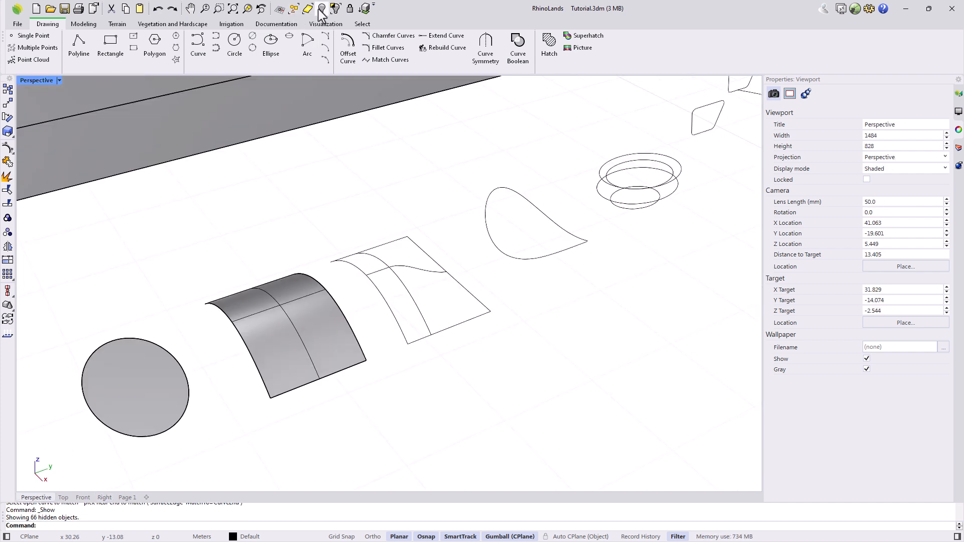
click(90, 26)
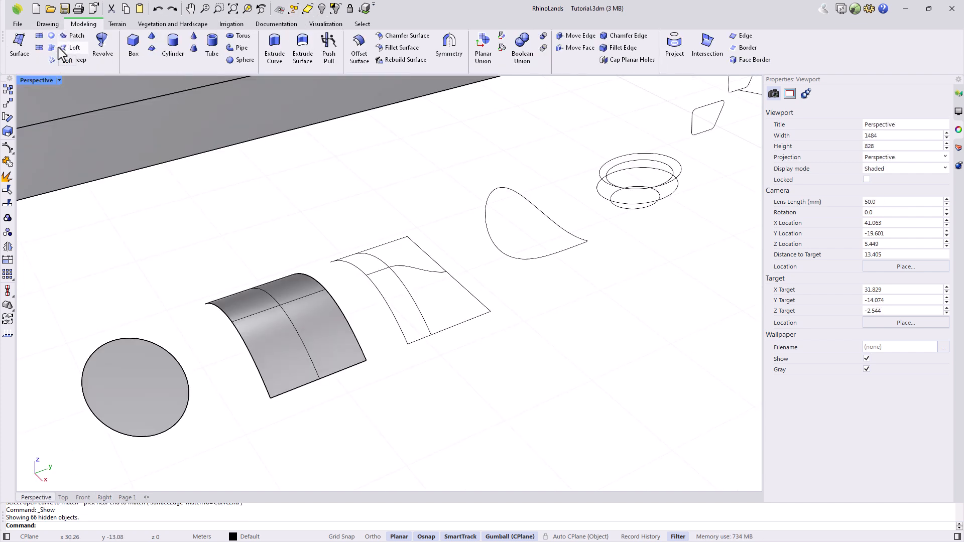
click(52, 61)
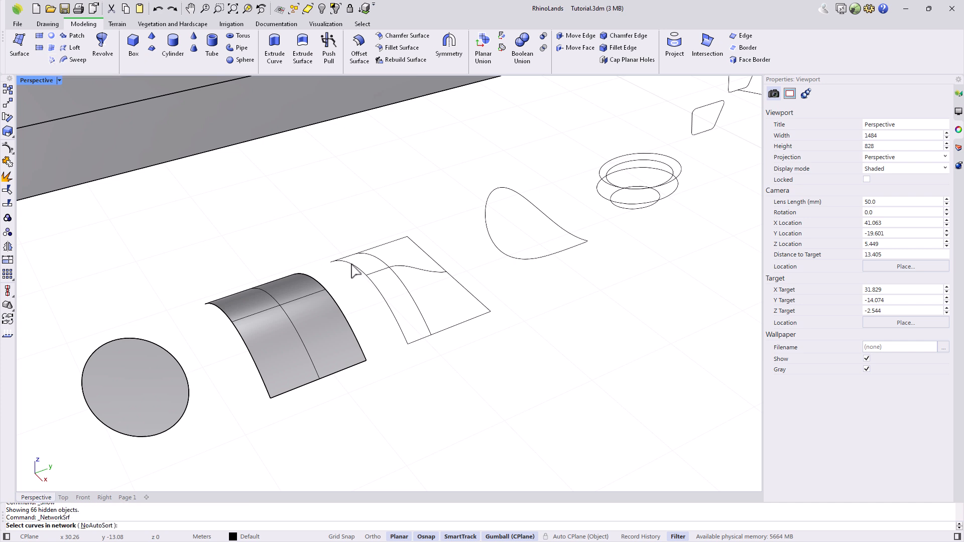
click(353, 266)
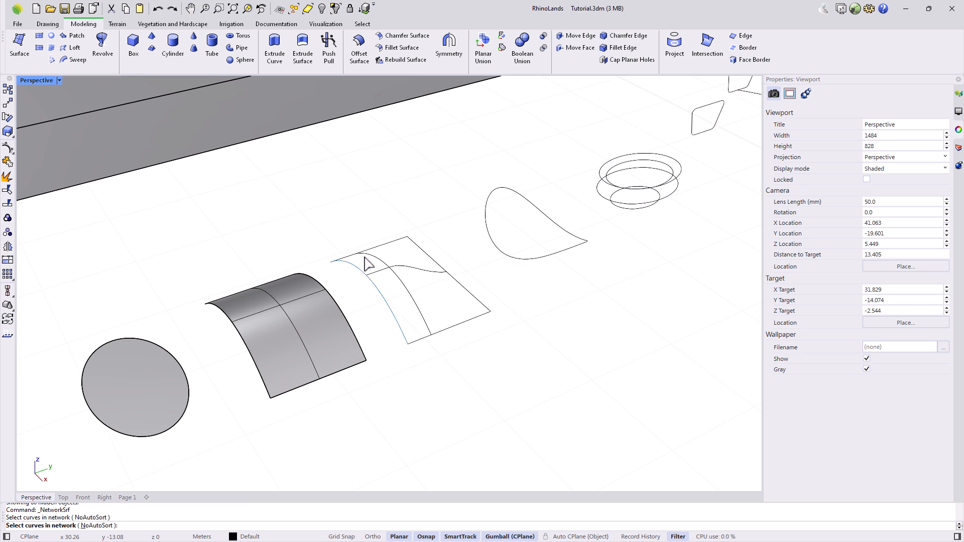
click(375, 260)
click(428, 253)
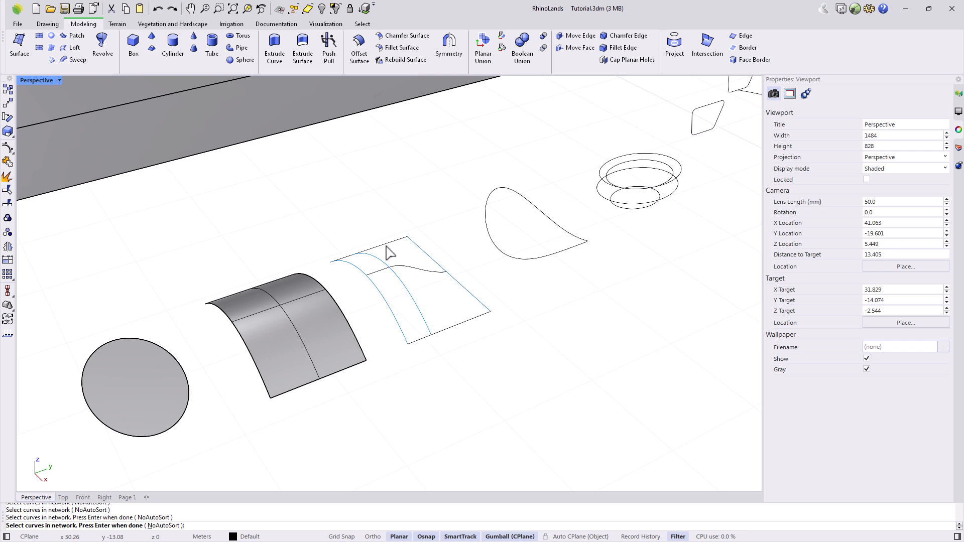
click(383, 245)
click(415, 269)
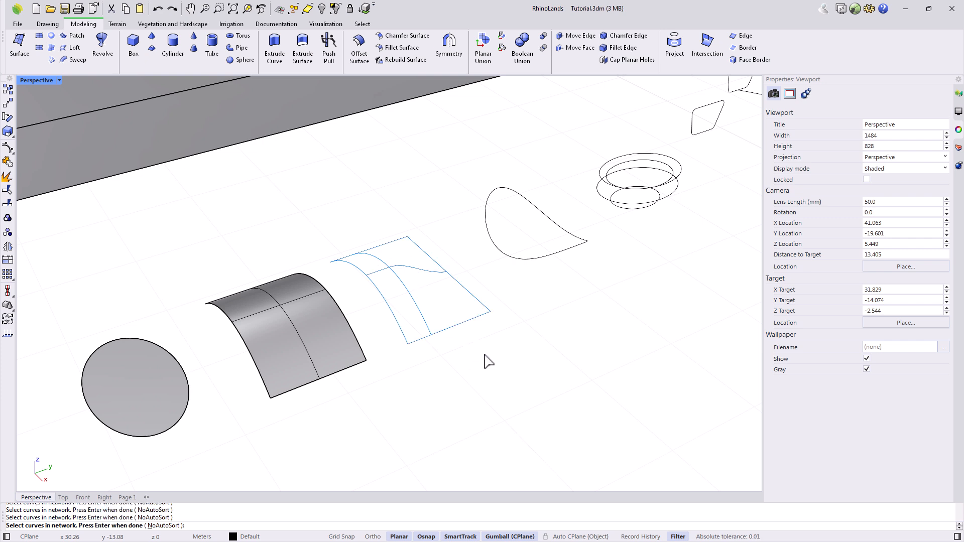
key(Return)
drag(378, 125, 573, 182)
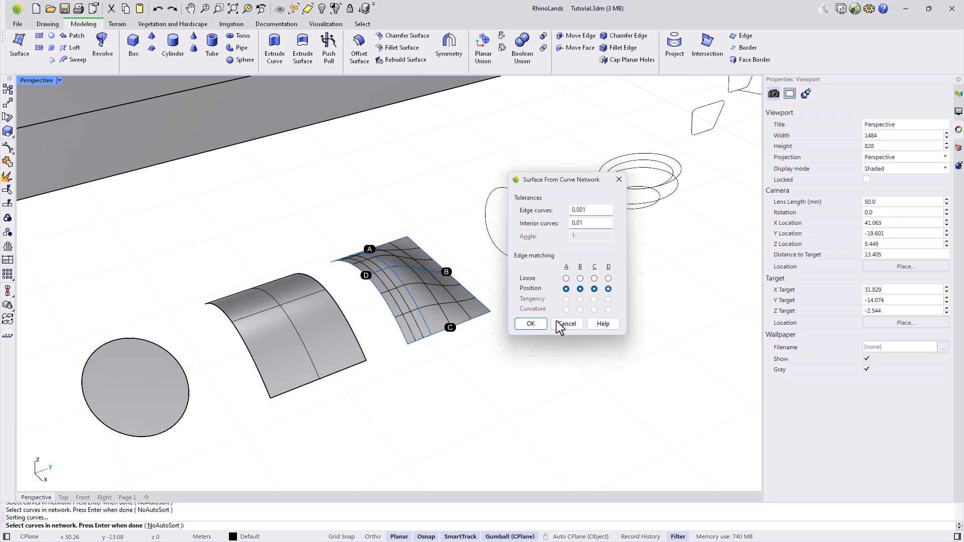
click(524, 326)
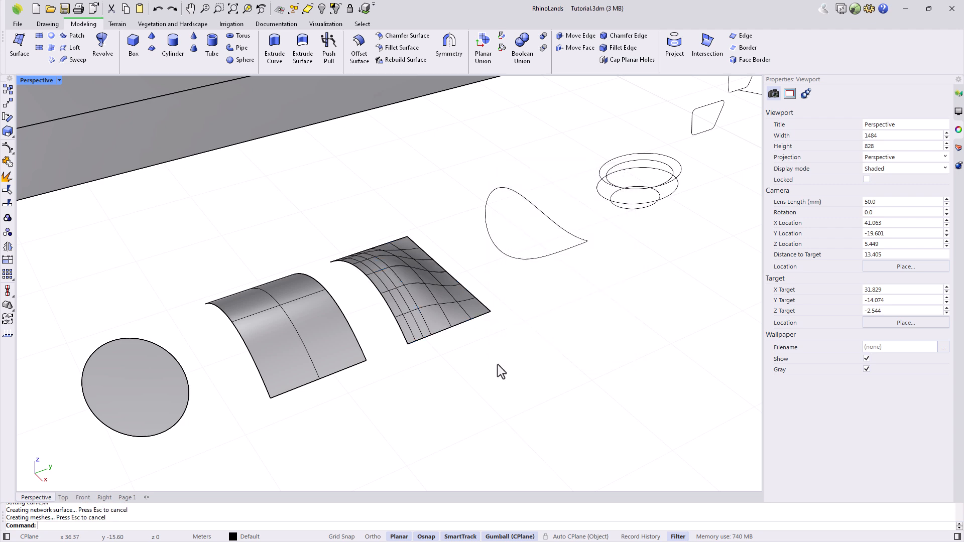
Delete the trial network surface and the leftover arc curve.
click(435, 308)
key(Delete)
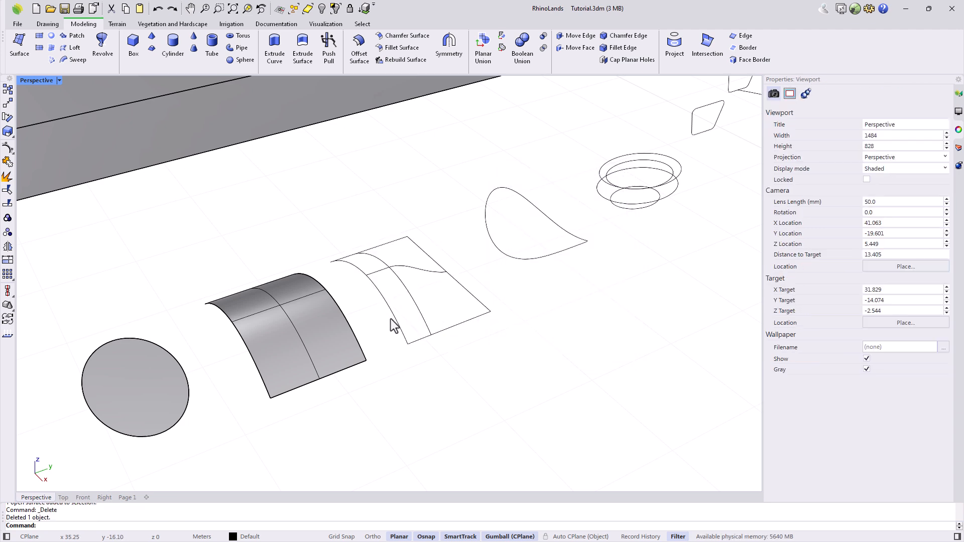
click(394, 324)
key(Delete)
Move the five frame curves against the arched surface's edge and delete the duplicate edge curve.
drag(437, 348, 374, 217)
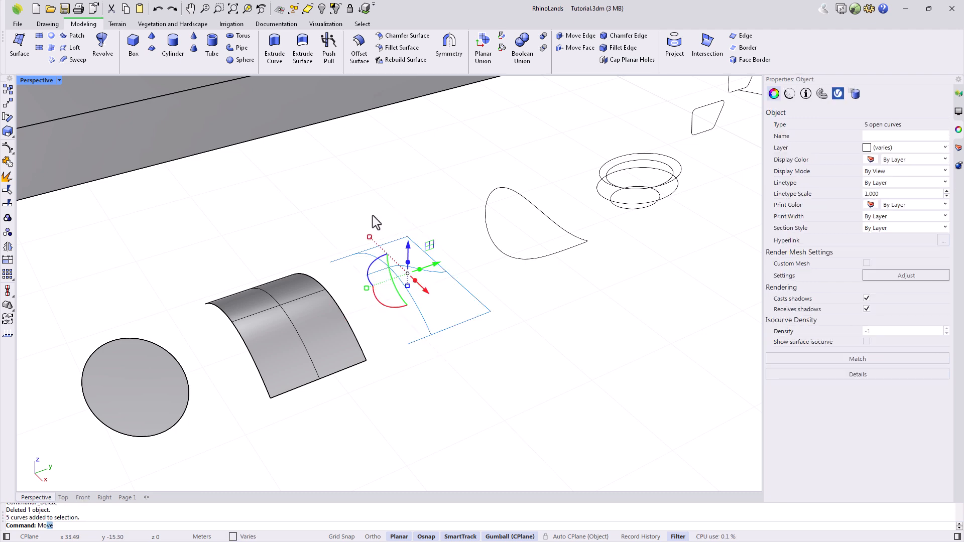
key(Return)
click(405, 338)
click(371, 357)
click(390, 363)
click(388, 347)
key(Delete)
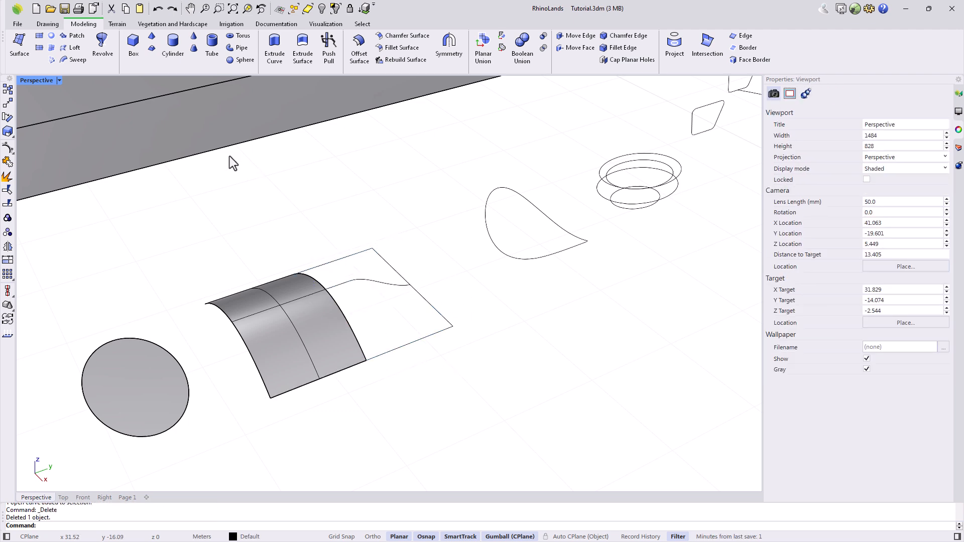
Pick the frame curves, wavy curve and arched surface edge for a network surface.
click(53, 61)
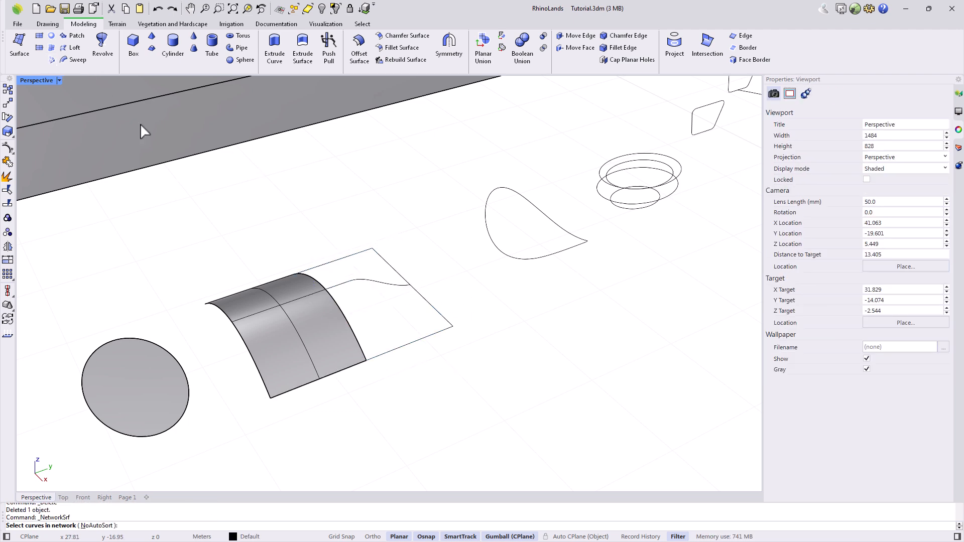
click(348, 265)
click(355, 288)
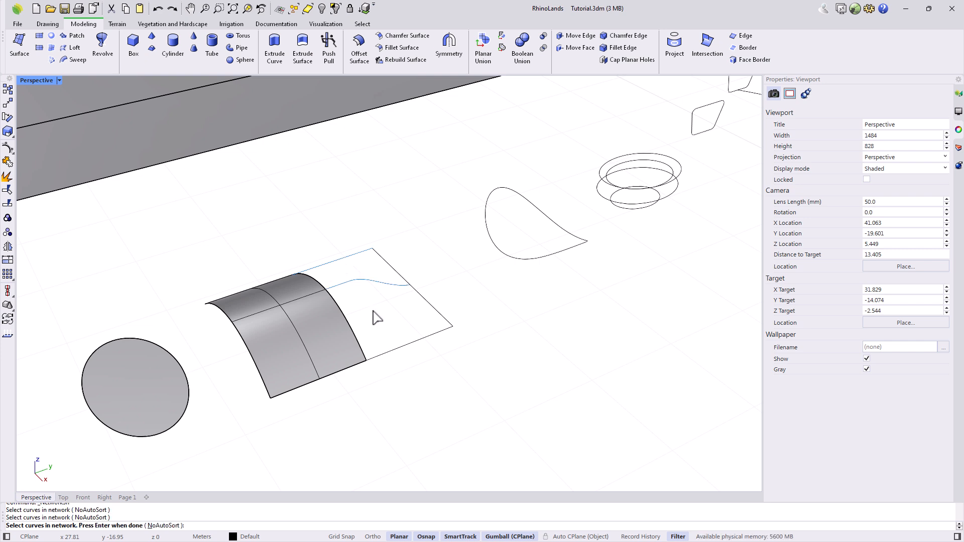
click(395, 349)
click(421, 298)
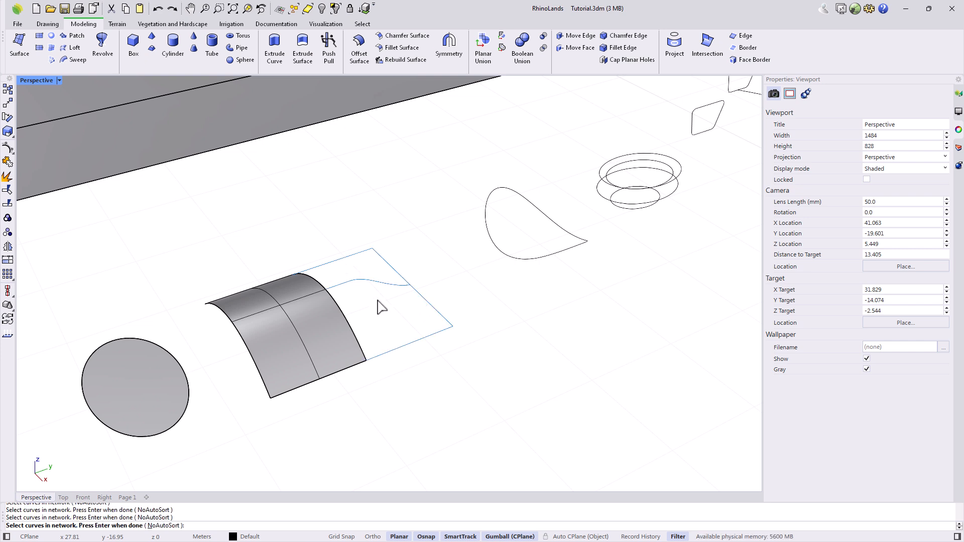
click(355, 331)
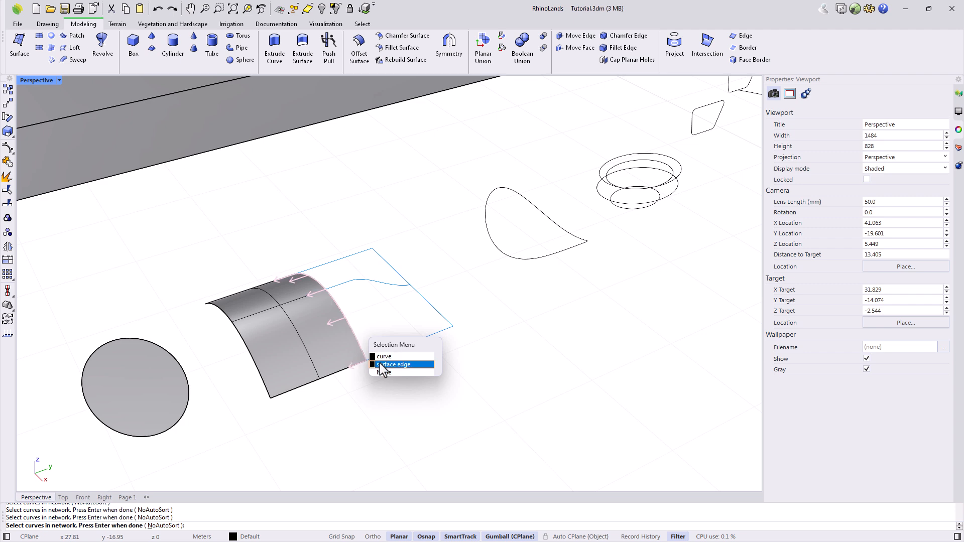
click(380, 364)
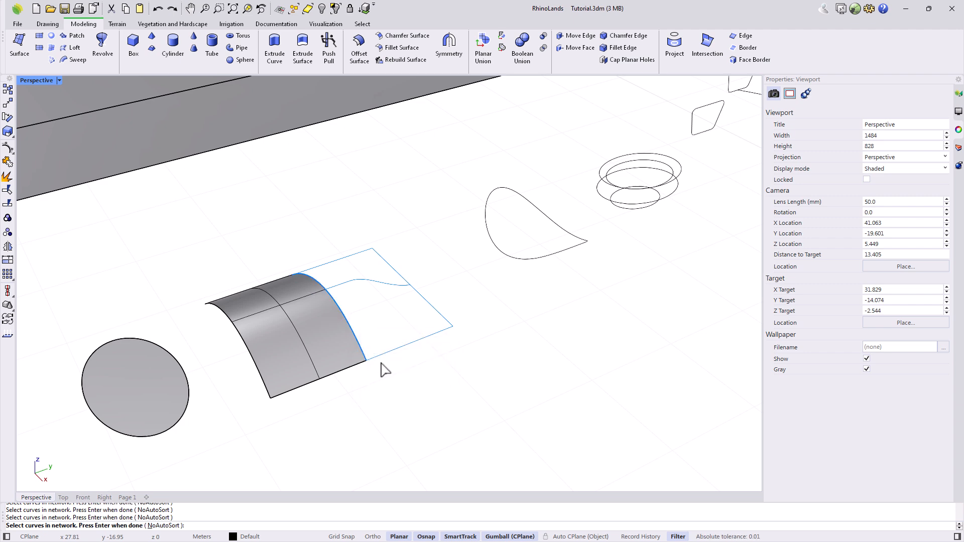
key(Return)
Set edge A to Curvature continuity and create the network surface.
scroll(396, 360, up, 5)
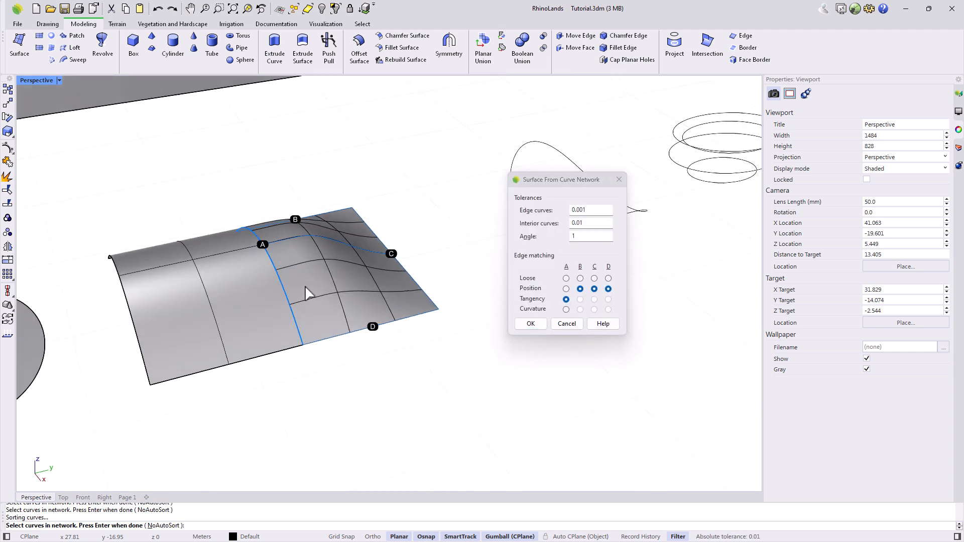
click(566, 309)
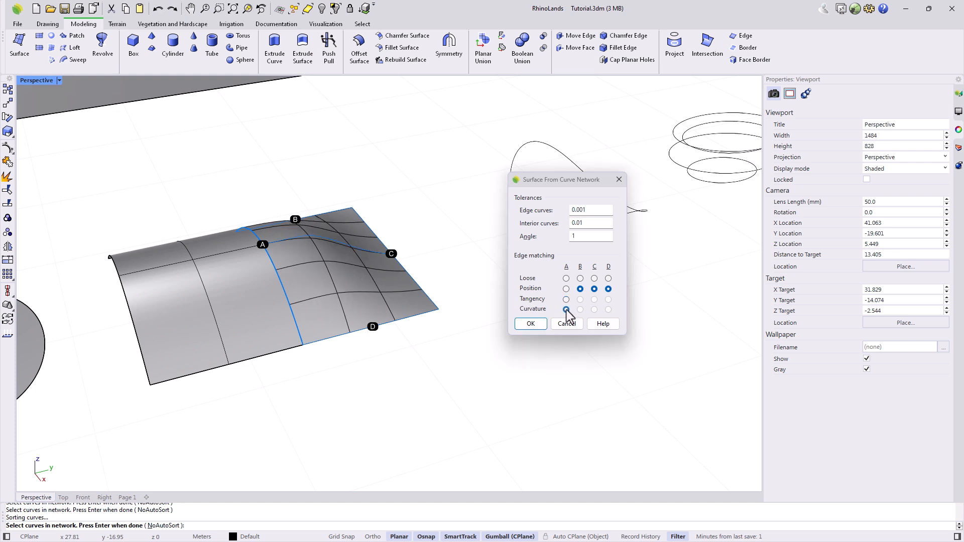
click(529, 324)
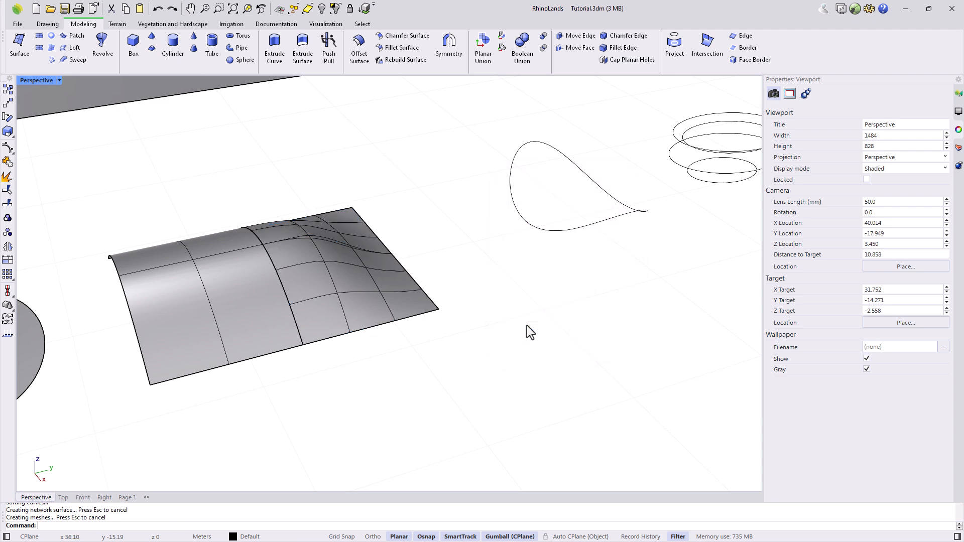
scroll(541, 319, down, 5)
right_drag(502, 349, 502, 348)
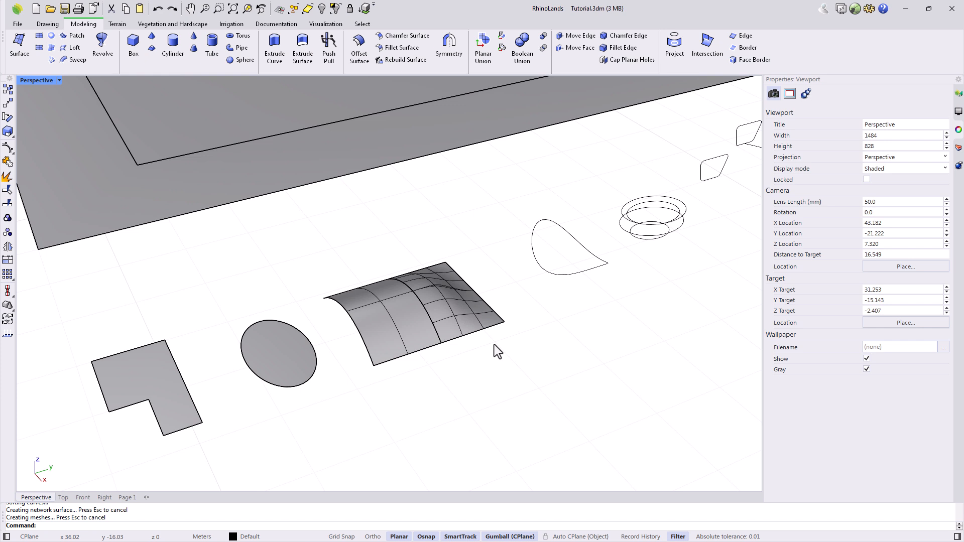
Patch the teardrop curve with Surface U spans 4 and V spans 4.
click(72, 37)
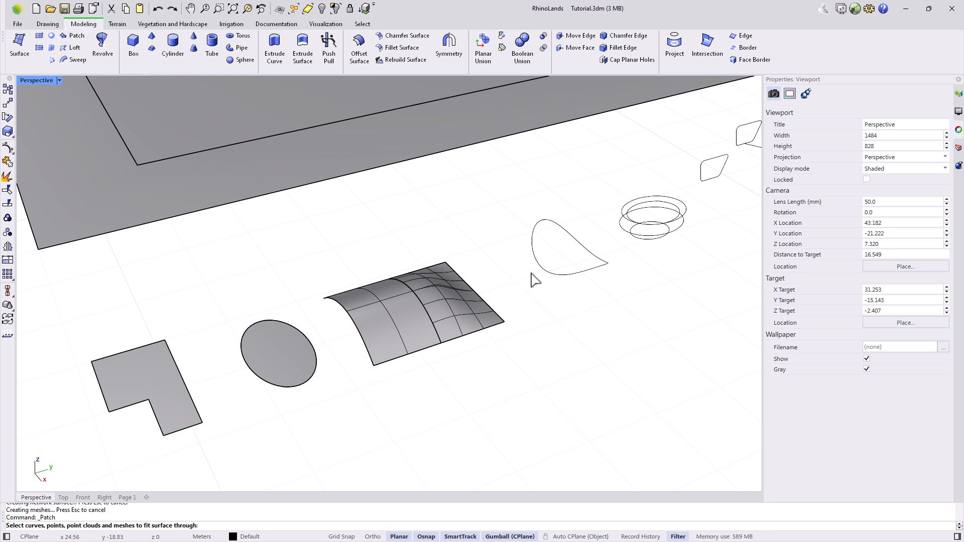
click(559, 276)
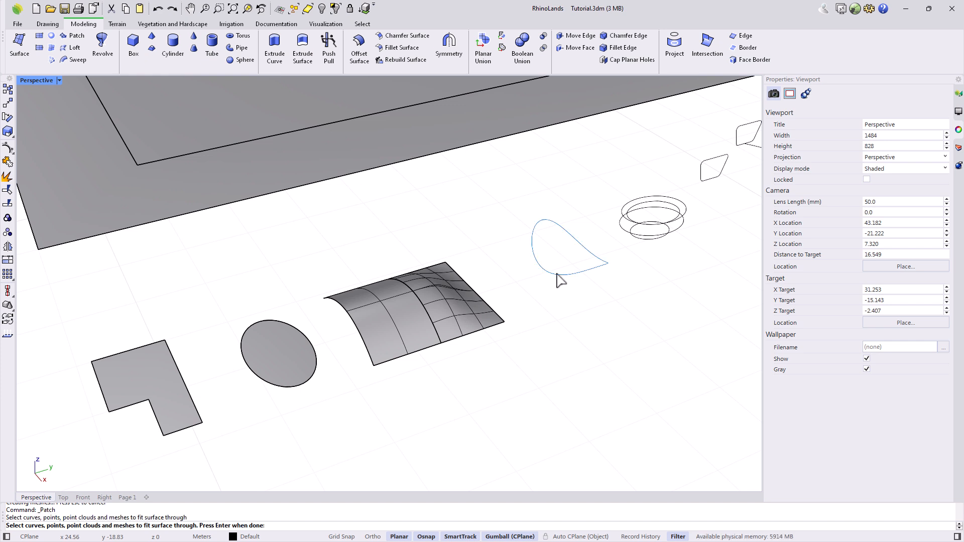
key(Return)
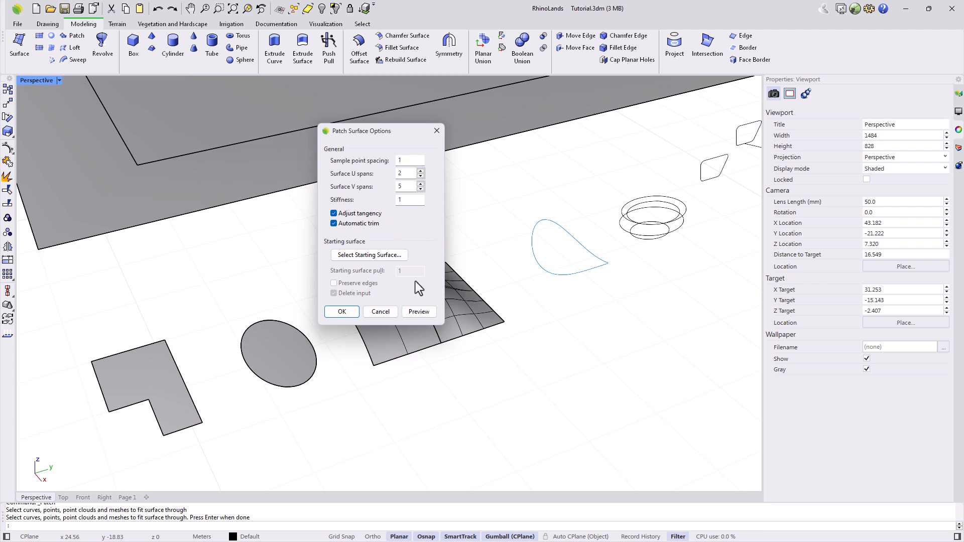
click(418, 312)
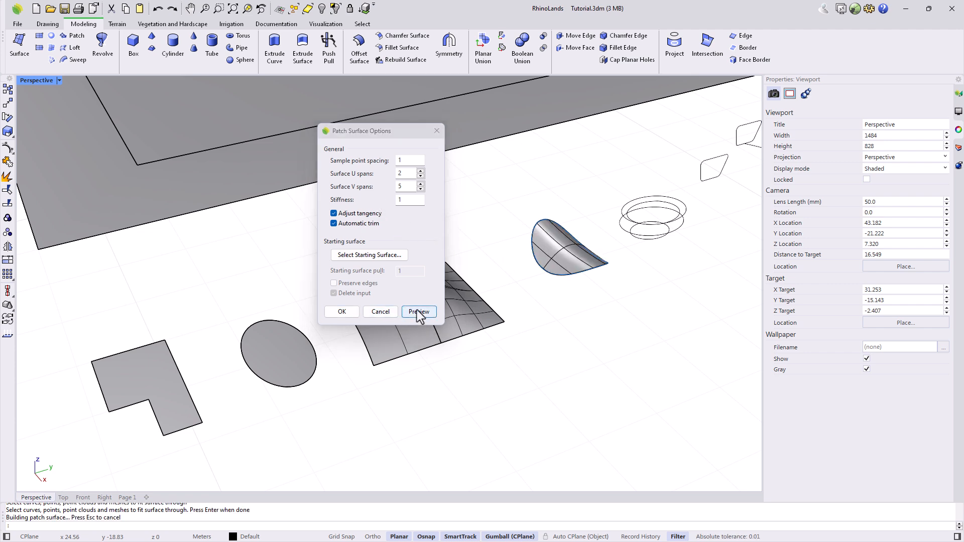
drag(405, 174, 395, 174)
click(407, 187)
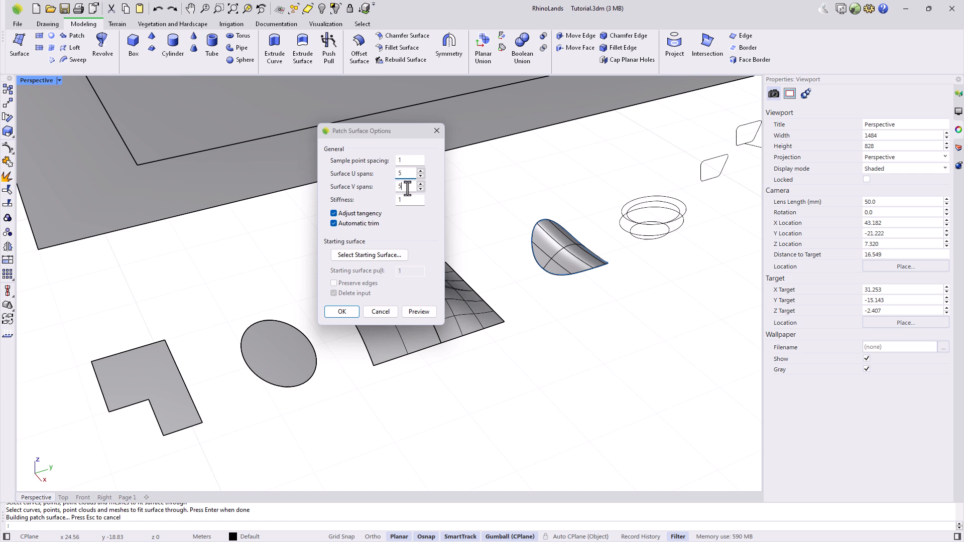
click(418, 312)
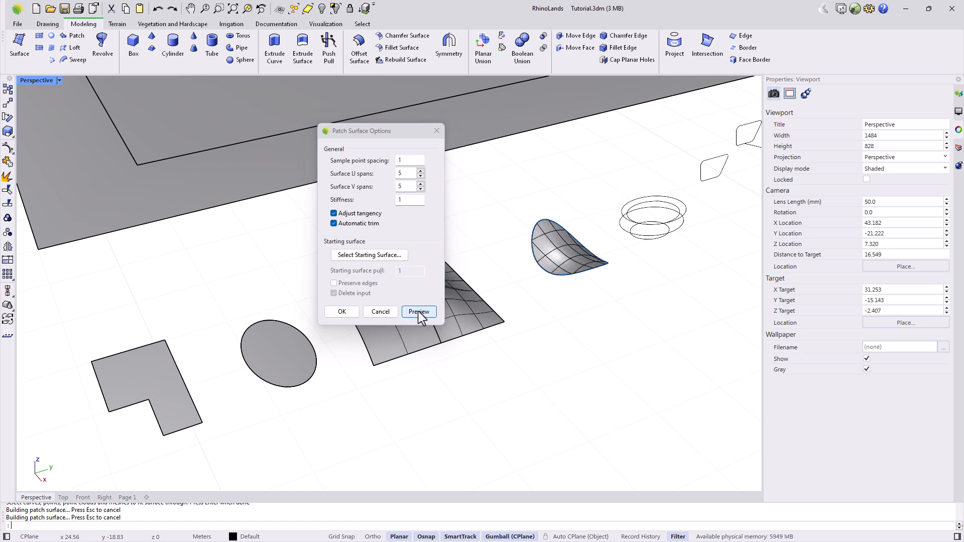
double_click(406, 175)
text(4)
key(Tab)
text(4)
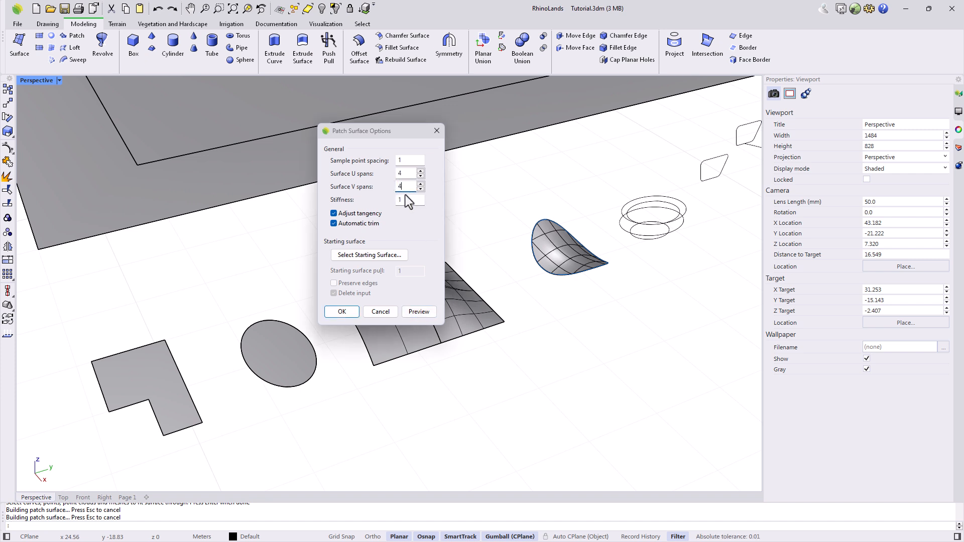
click(346, 314)
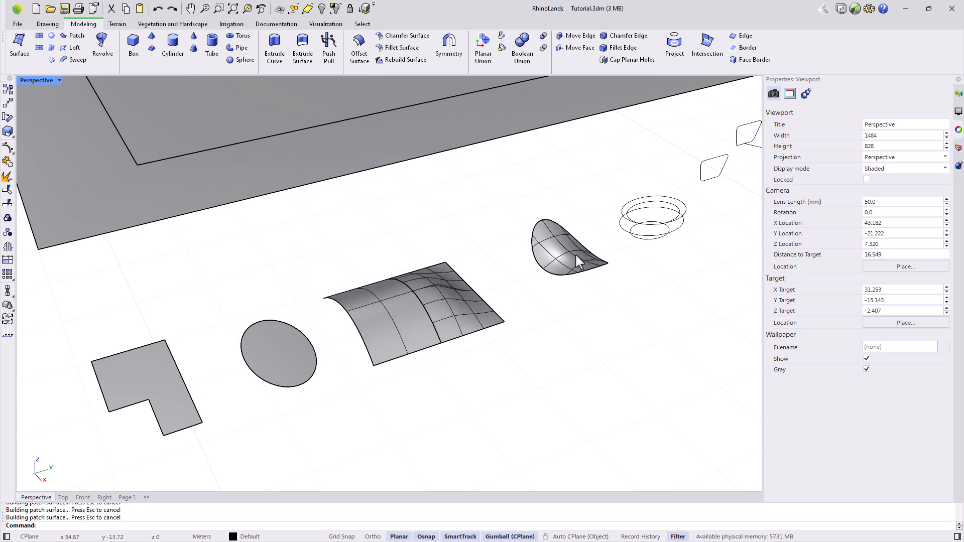
click(959, 112)
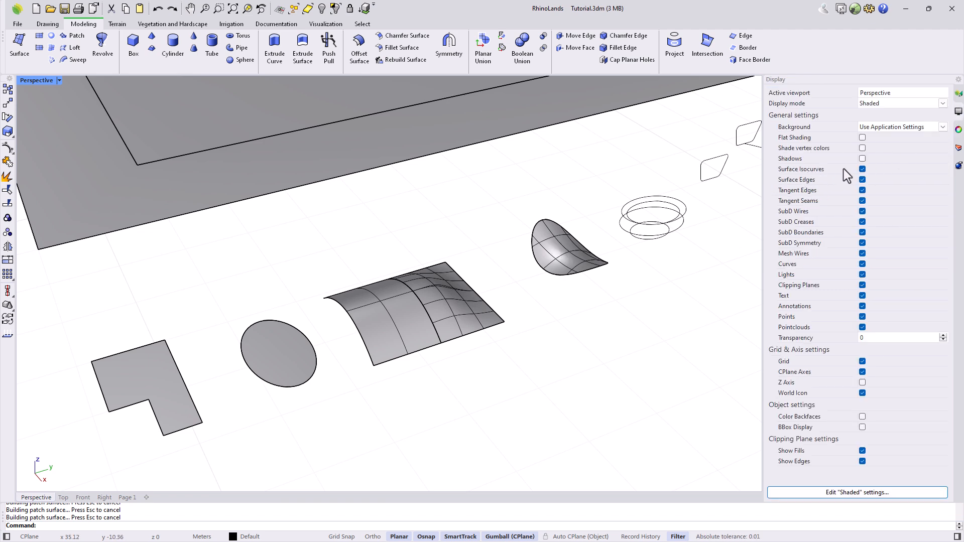
click(863, 169)
click(863, 169)
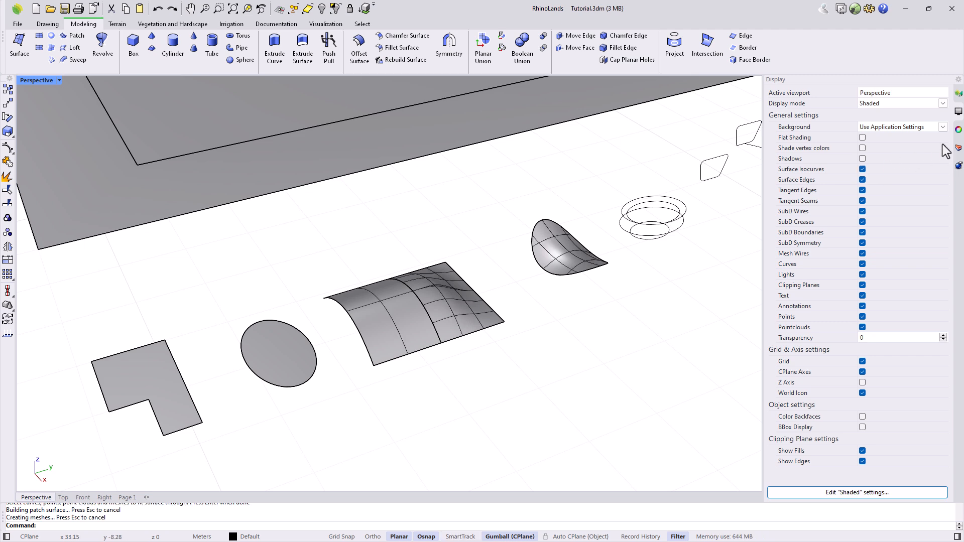
click(957, 132)
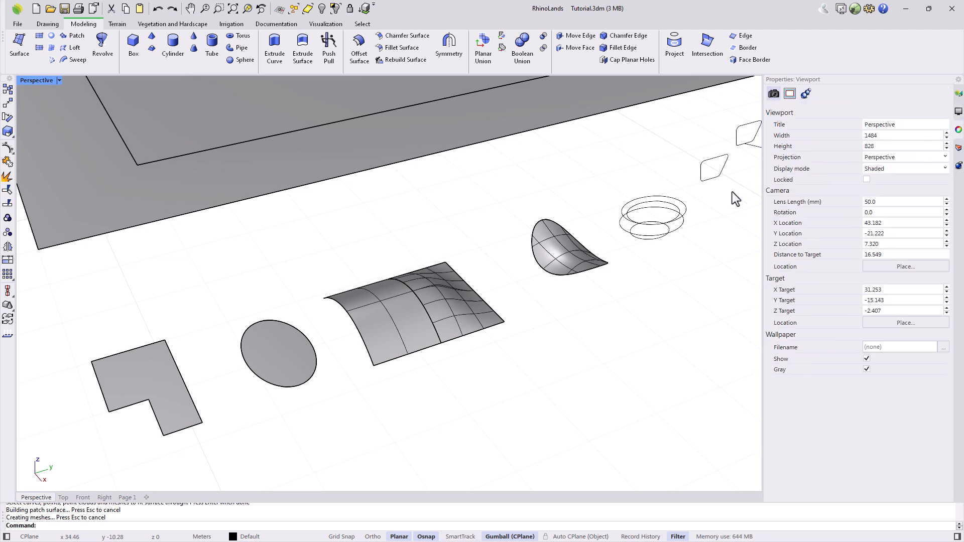
scroll(706, 213, up, 5)
right_drag(554, 299, 526, 290)
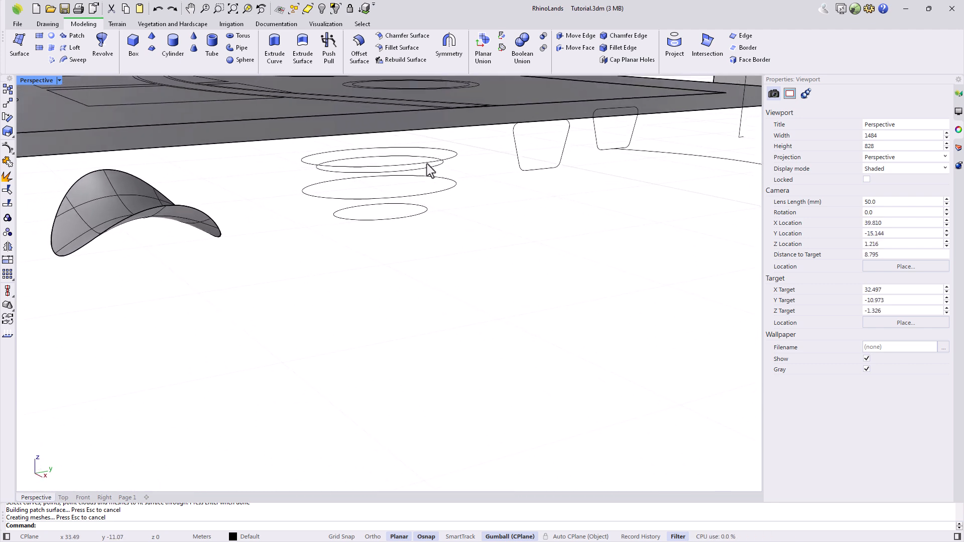
Loft a surface through the four ellipses, shifting the middle ellipse's seam point left.
click(75, 49)
click(378, 221)
click(417, 197)
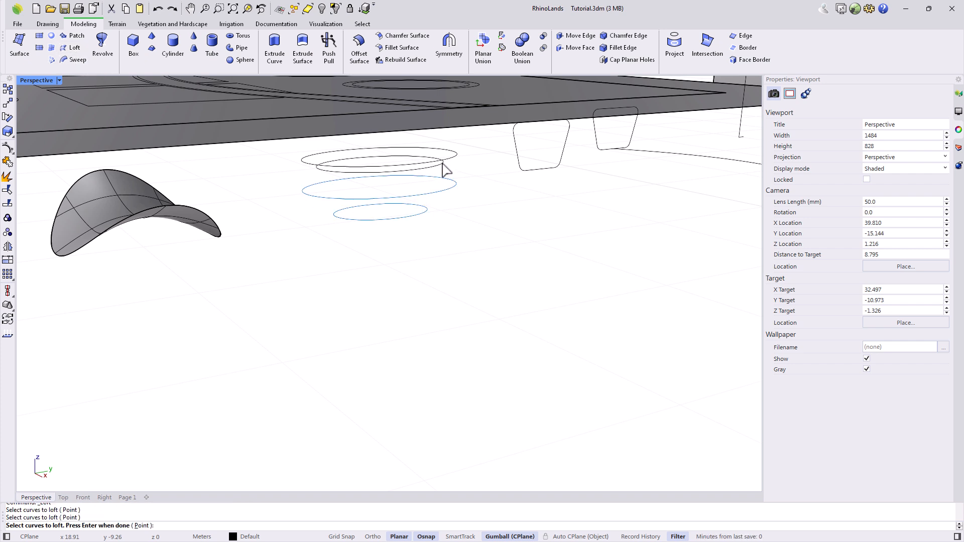
click(446, 160)
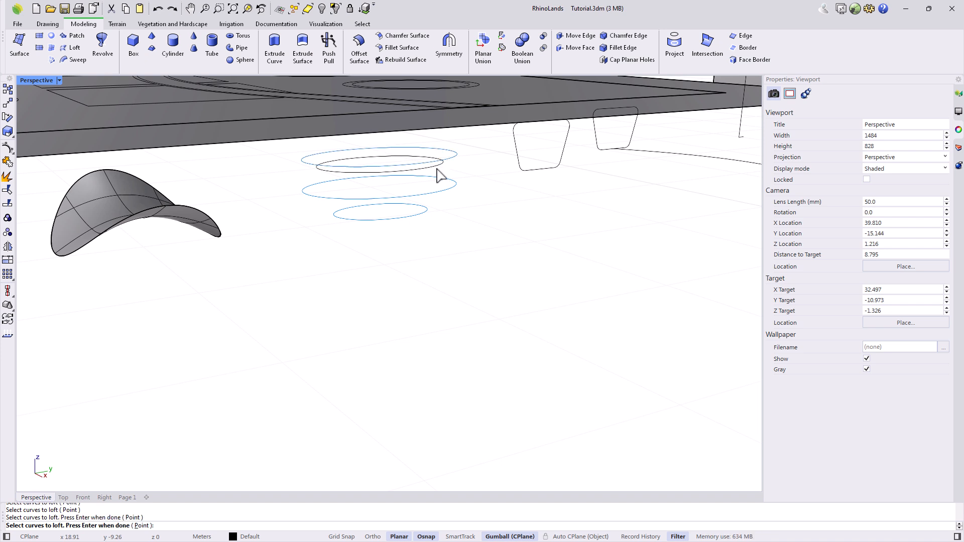
click(435, 173)
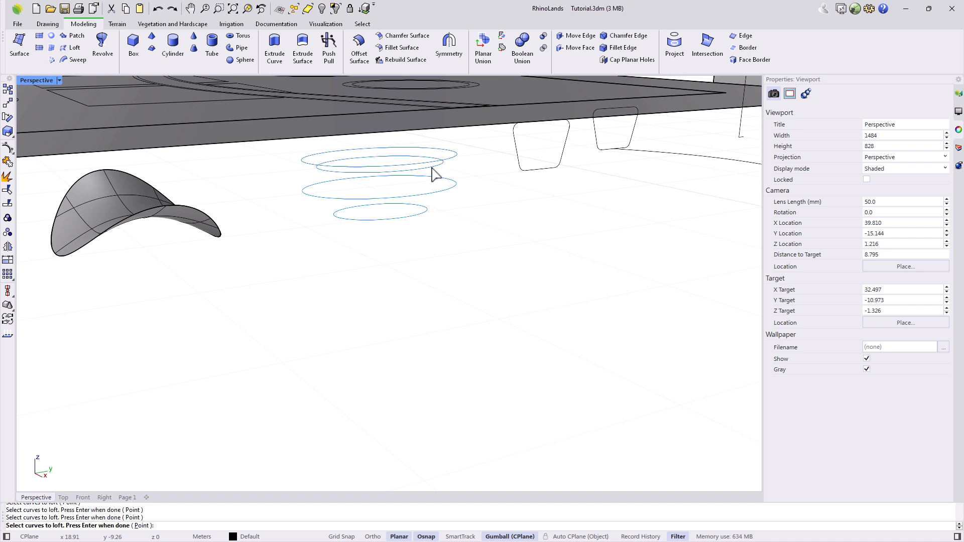
key(Return)
shift+right_drag(470, 209, 507, 257)
scroll(478, 268, up, 5)
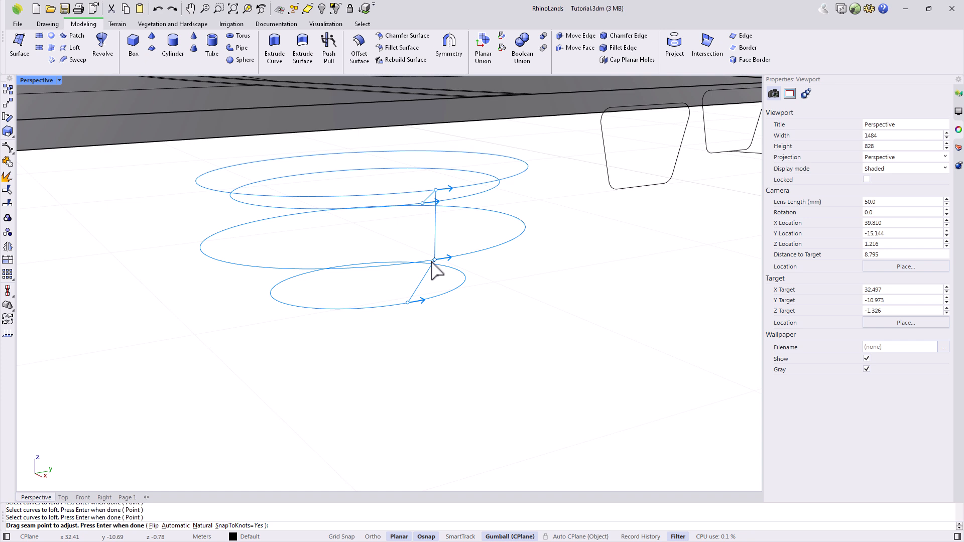
drag(435, 262, 201, 261)
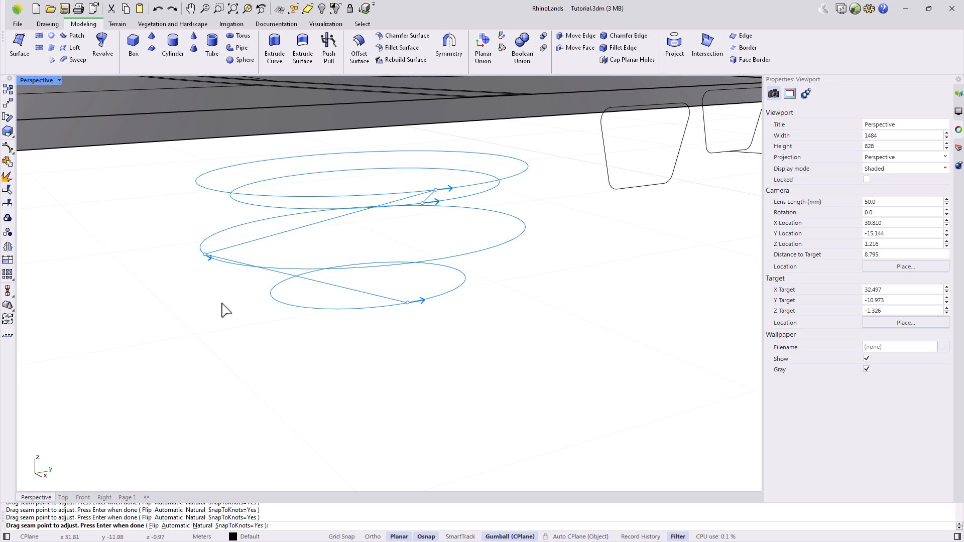
key(Return)
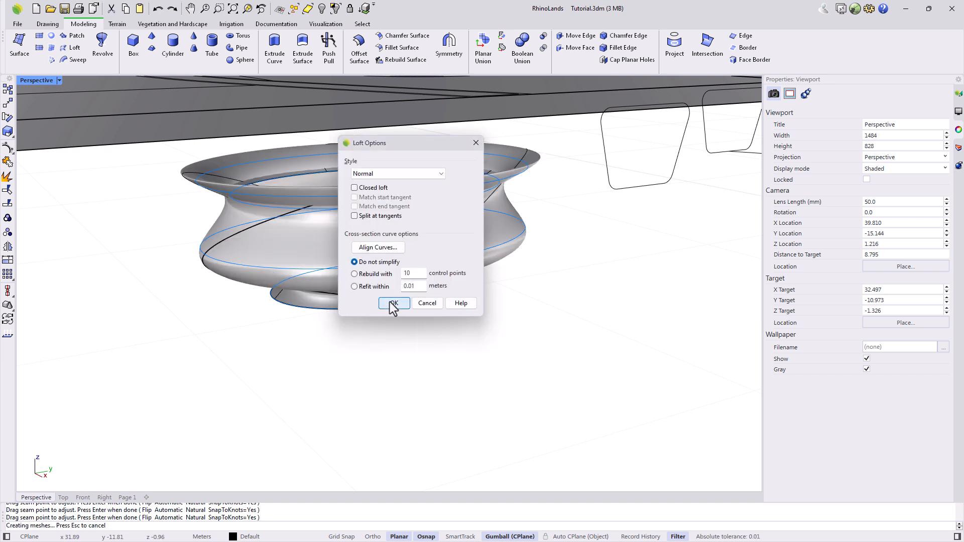
click(393, 303)
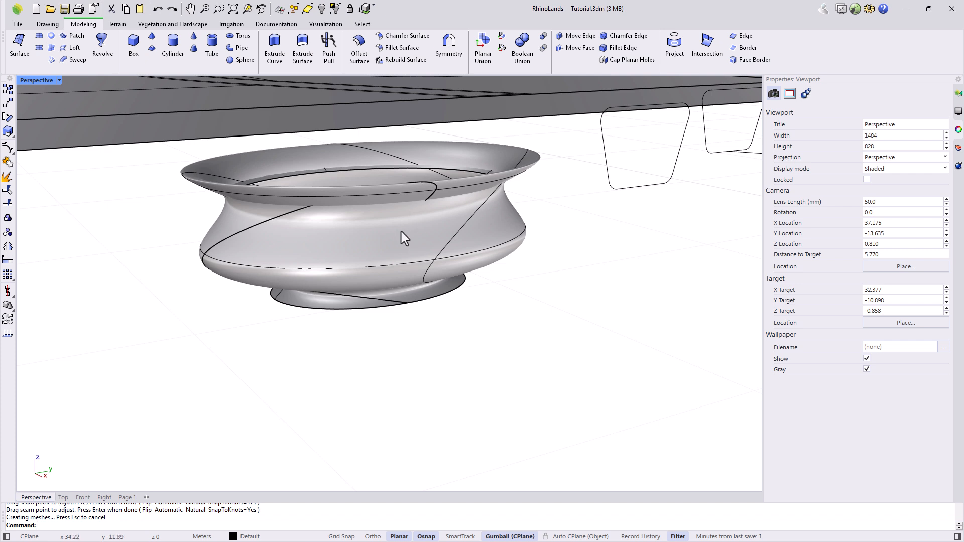
Delete that loft and re-loft the four ellipses in order from bottom to top.
click(402, 244)
key(Delete)
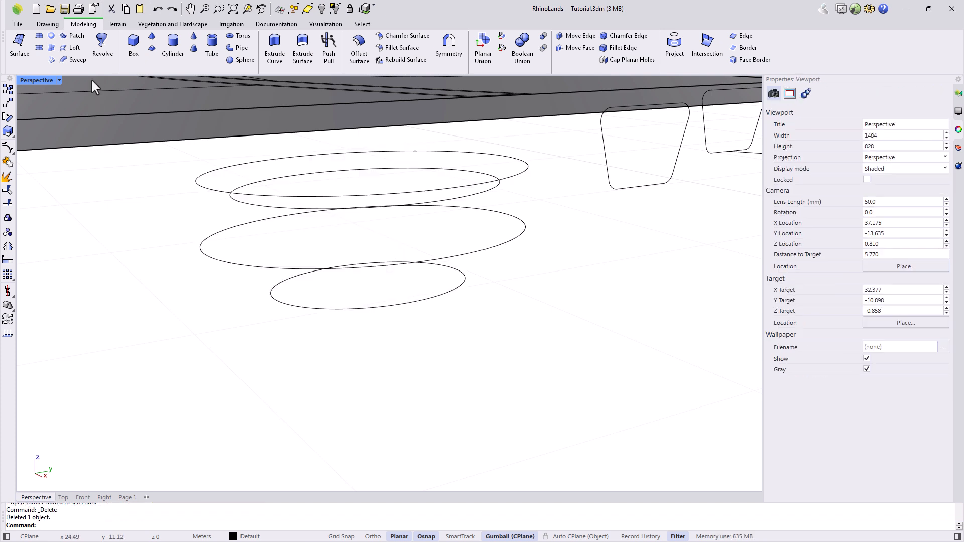
click(74, 47)
click(323, 307)
click(296, 269)
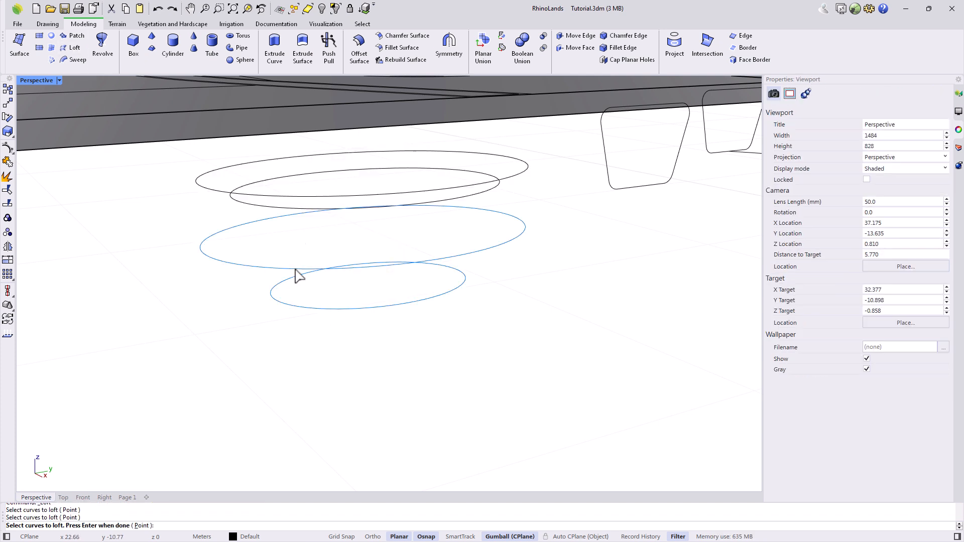
click(295, 195)
click(291, 205)
key(Return)
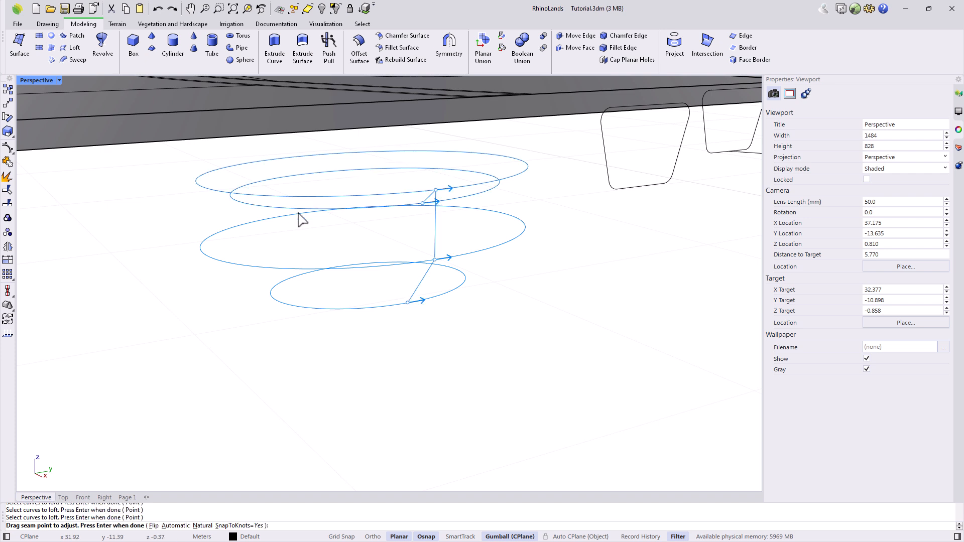
key(Return)
click(393, 301)
right_drag(463, 329, 460, 342)
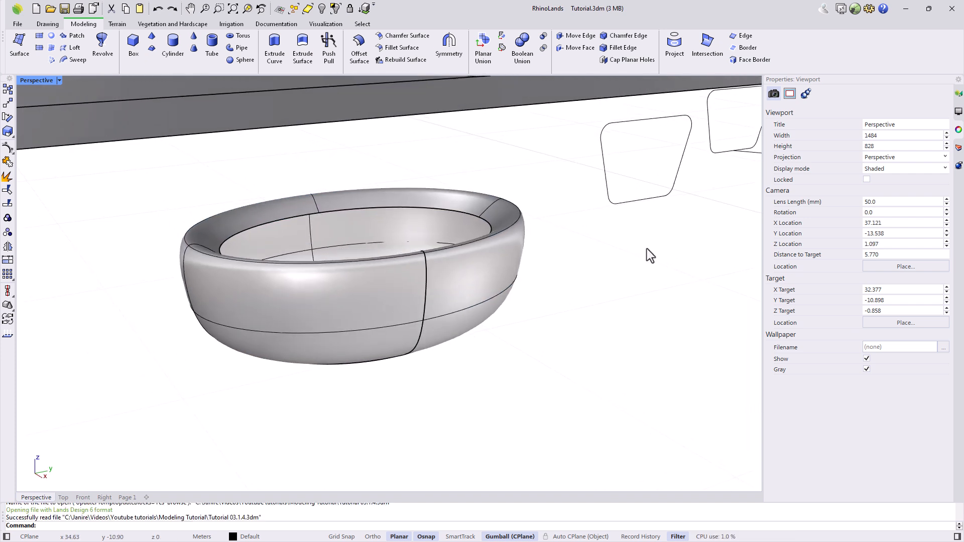
shift+right_drag(653, 248, 402, 295)
Copy the bench-end profile curve and raise its lower points into a leg cutout.
click(381, 280)
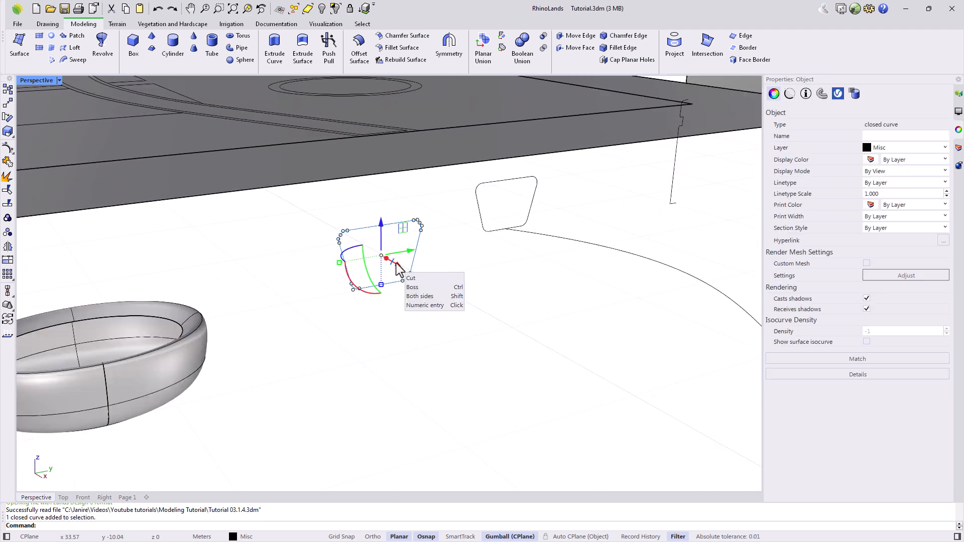
drag(400, 266, 423, 290)
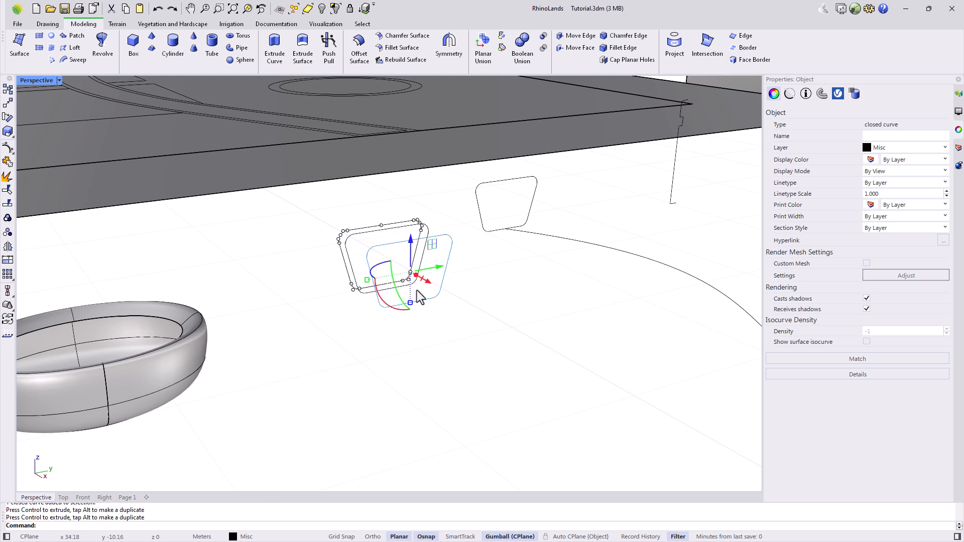
click(372, 309)
click(382, 307)
drag(314, 280, 468, 332)
drag(410, 284, 404, 257)
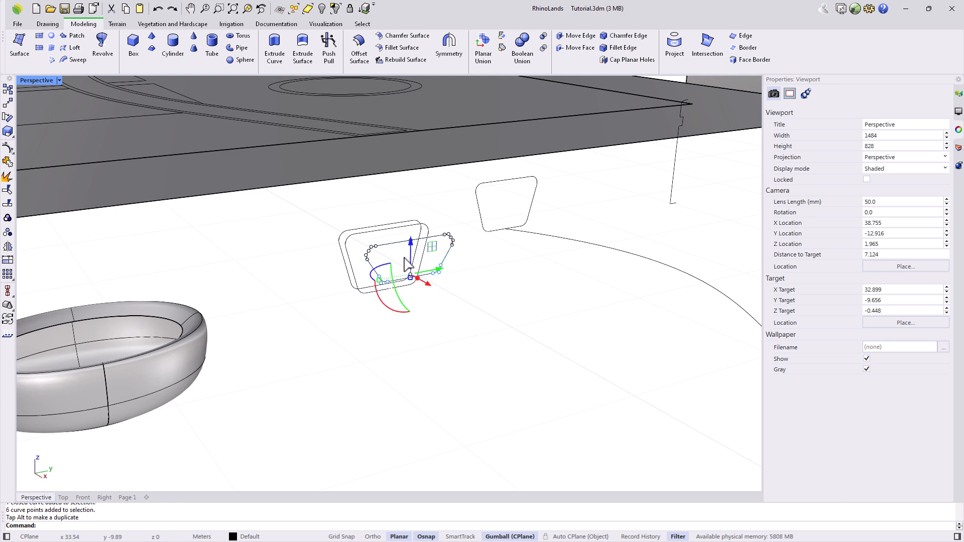
key(Escape)
Mirror the three bench profile curves to the opposite end.
click(7, 246)
drag(416, 306, 323, 267)
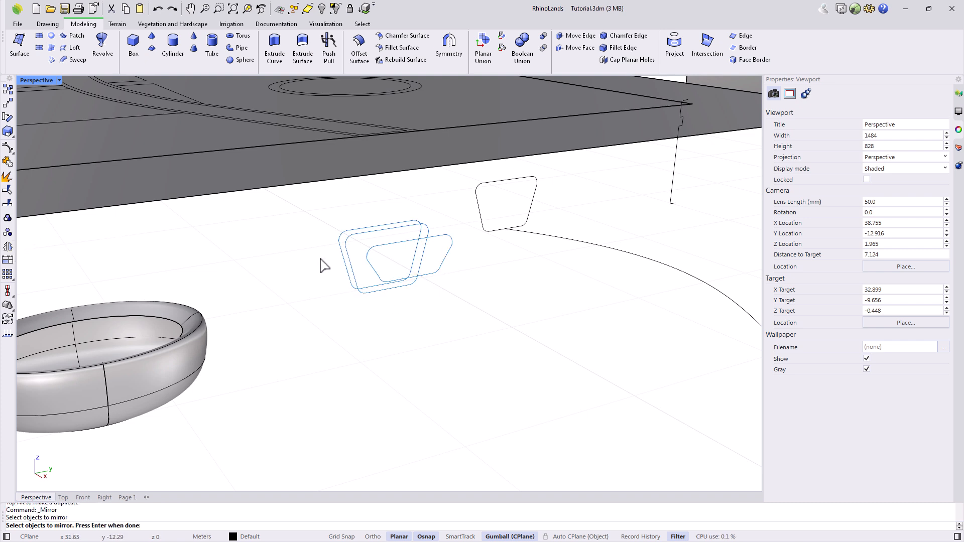
key(Return)
click(379, 351)
click(525, 316)
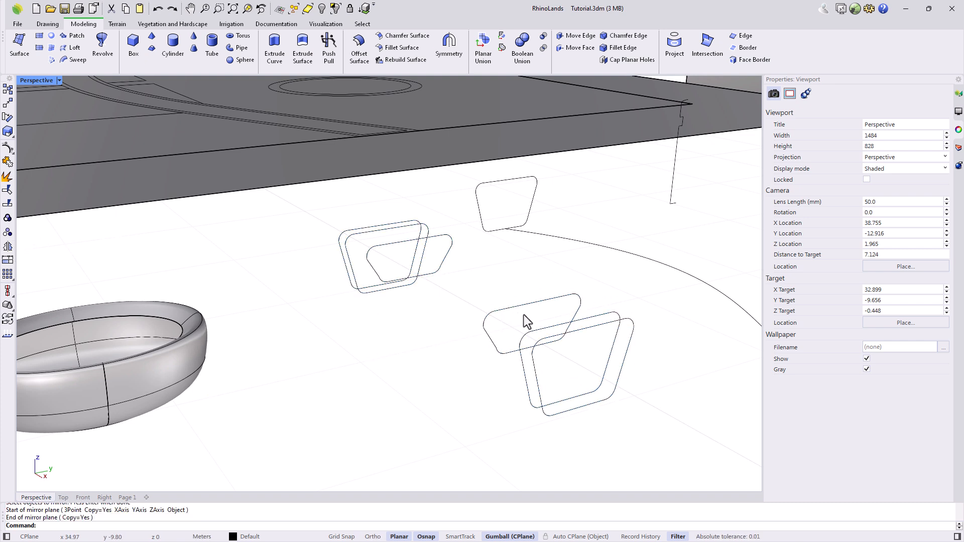
Loft all six profile curves into the bench surface.
click(75, 48)
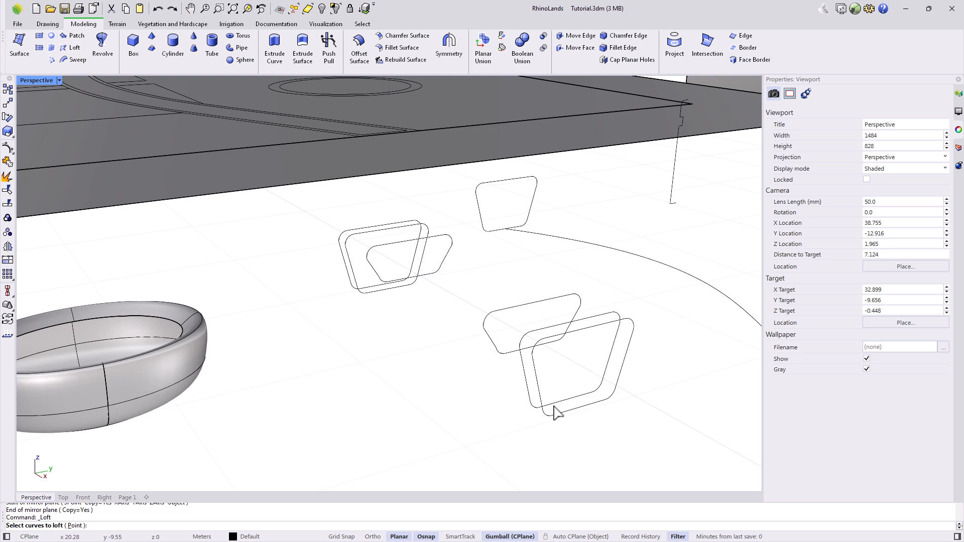
drag(572, 442, 450, 344)
drag(402, 314, 332, 271)
key(Return)
key(Return)
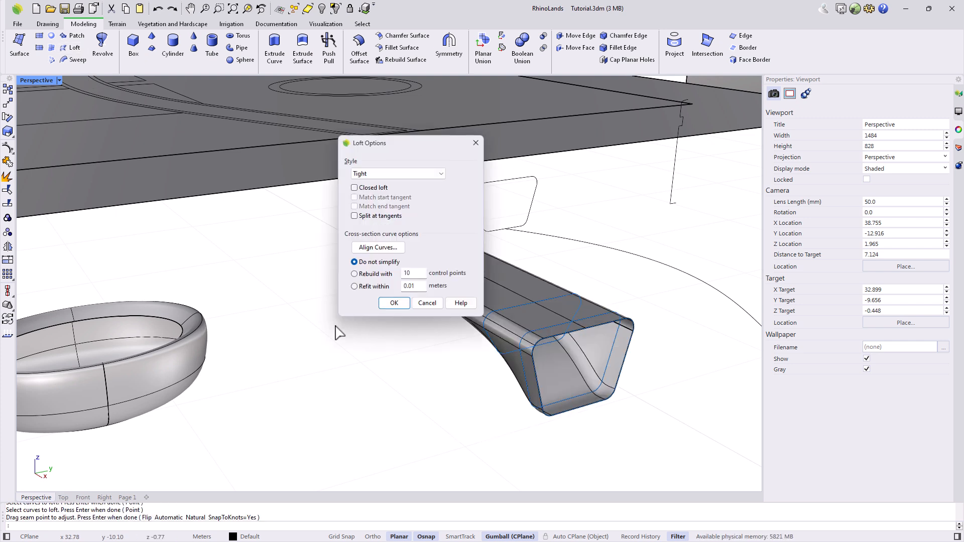
click(395, 303)
right_drag(506, 411, 513, 396)
right_drag(522, 345, 398, 366)
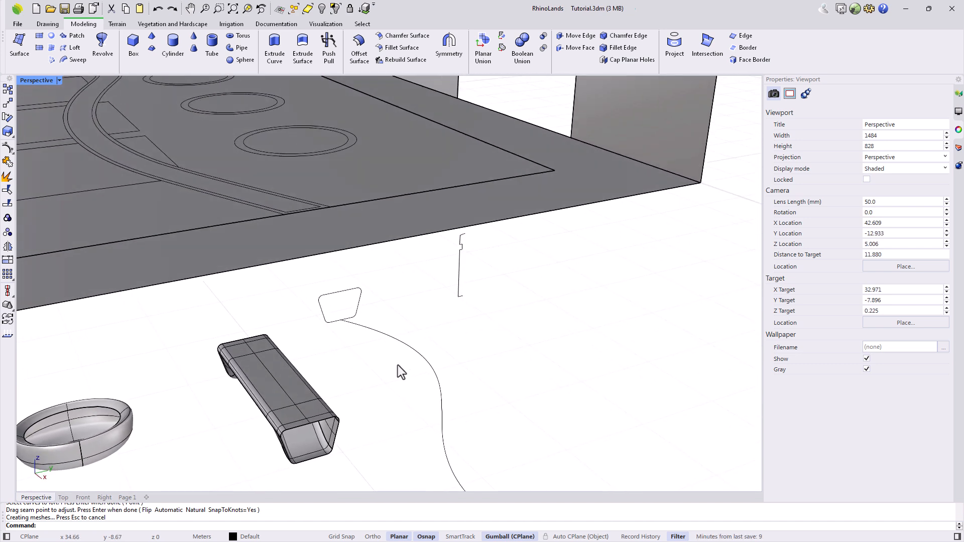
Sweep the bench profile along the S-shaped curve with Sweep1.
click(76, 61)
click(379, 332)
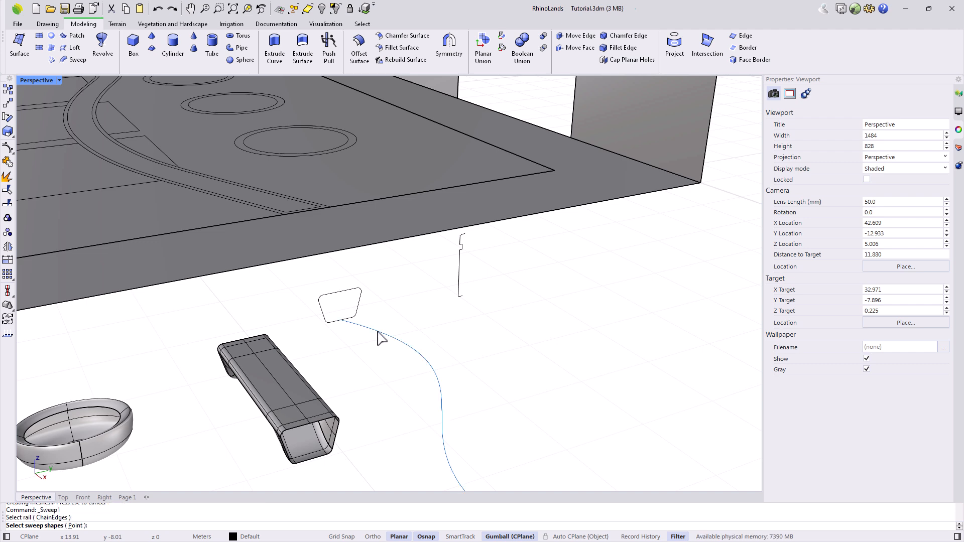
click(341, 292)
key(Return)
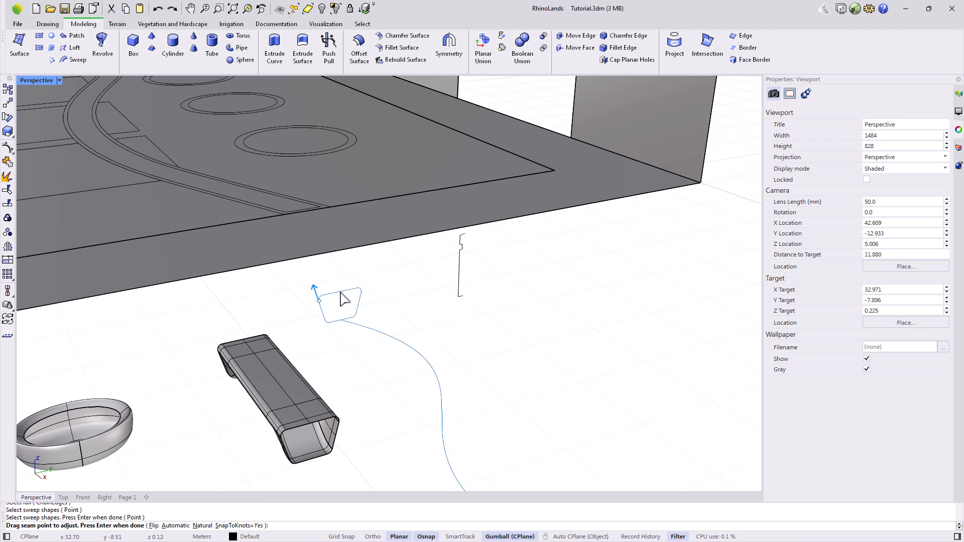
key(Return)
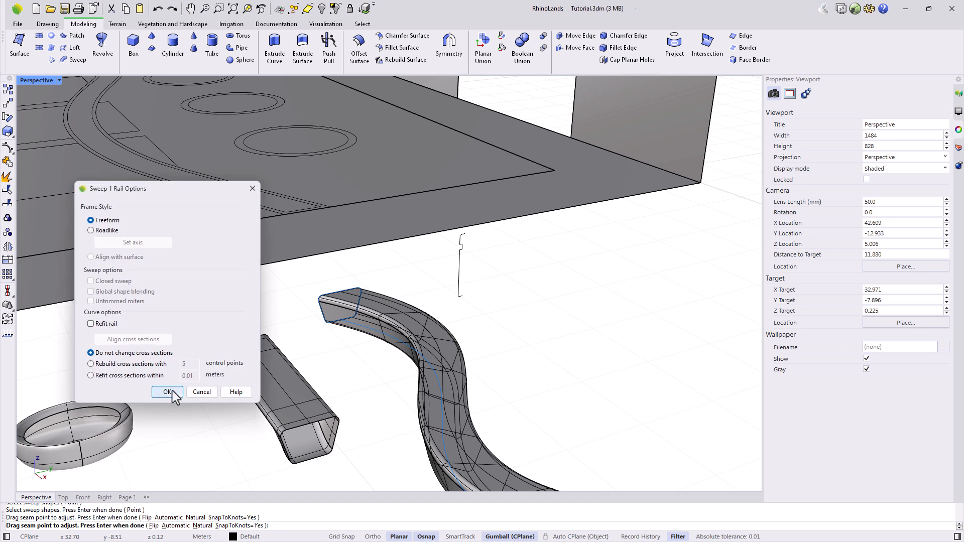
click(172, 391)
Inspect the first swept bench from above and delete it.
scroll(266, 302, down, 6)
right_drag(361, 433, 415, 424)
scroll(445, 384, up, 4)
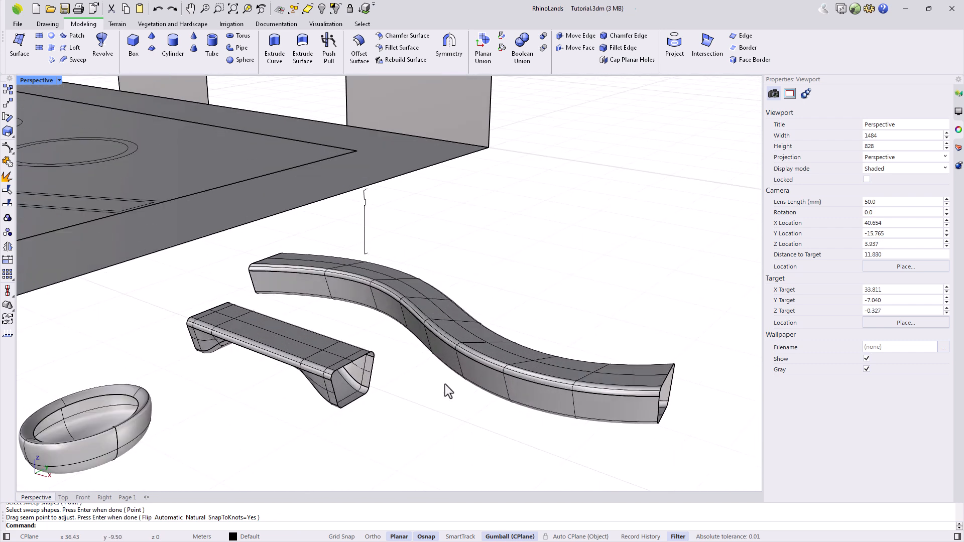
right_drag(375, 310, 374, 346)
click(374, 346)
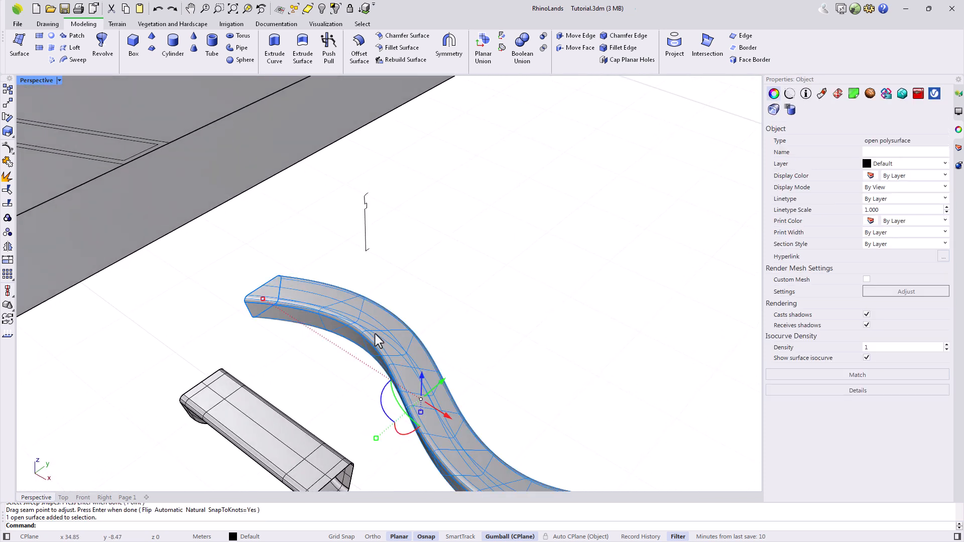
key(Delete)
Rotate the bench profile upright, then a further 90° about its end point.
right_drag(333, 376, 375, 372)
scroll(290, 340, up, 3)
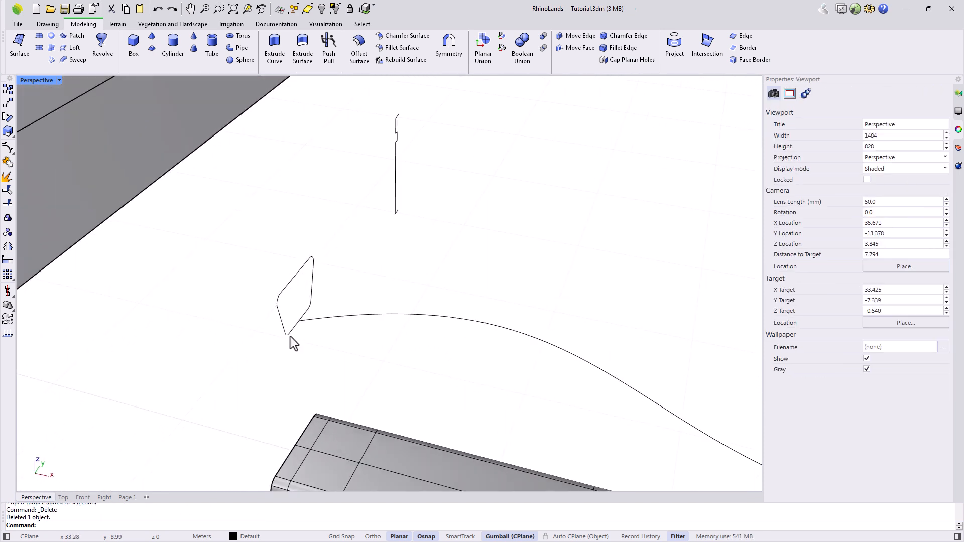
click(290, 335)
text(Rota)
key(Return)
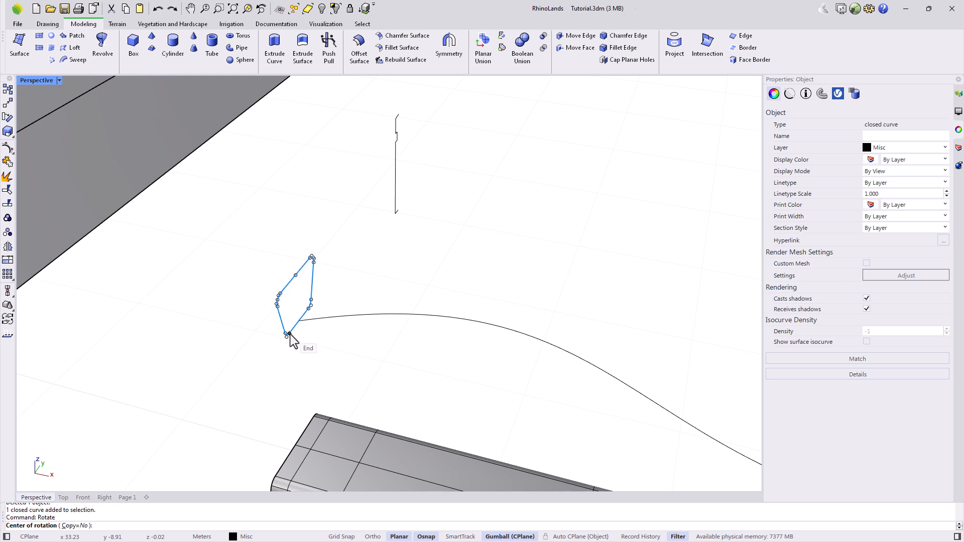
click(290, 335)
click(324, 322)
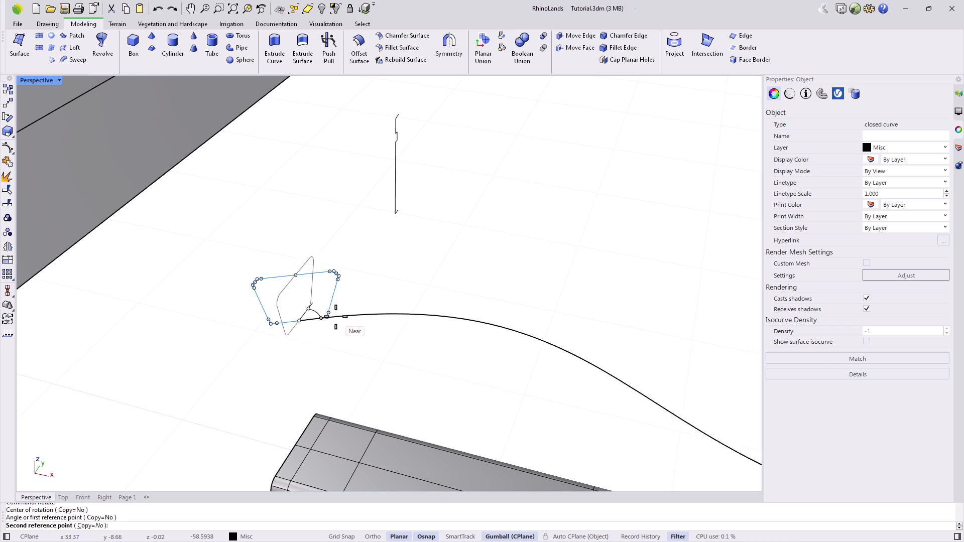
click(326, 313)
click(260, 317)
text(90)
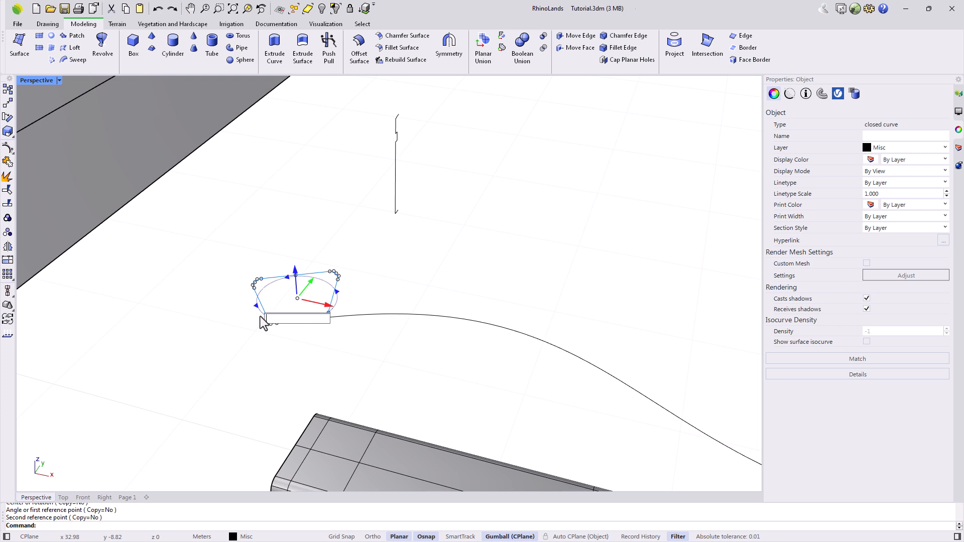
key(Return)
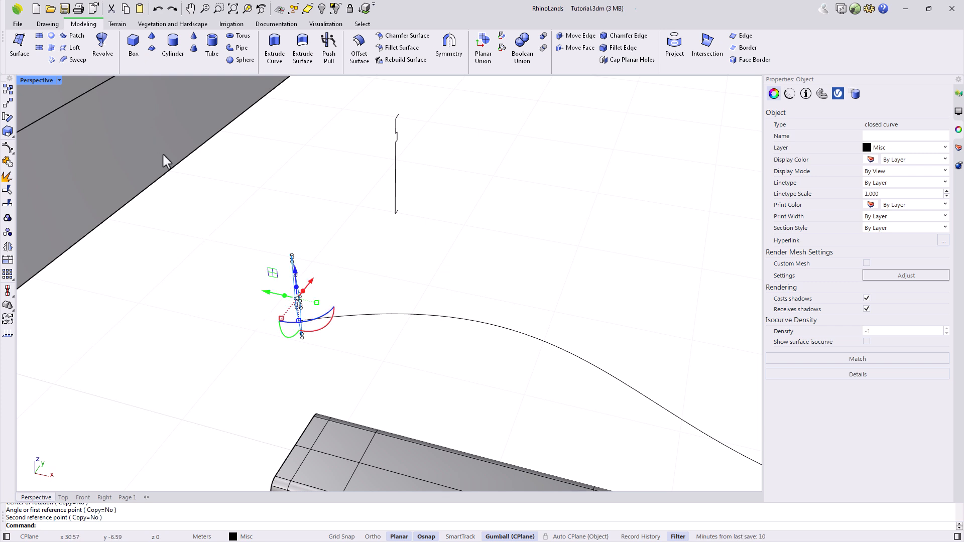
key(Escape)
Sweep the rotated profile along the long S-curve to form the curved bench.
click(73, 61)
click(377, 316)
click(293, 303)
key(Return)
key(Return)
click(158, 388)
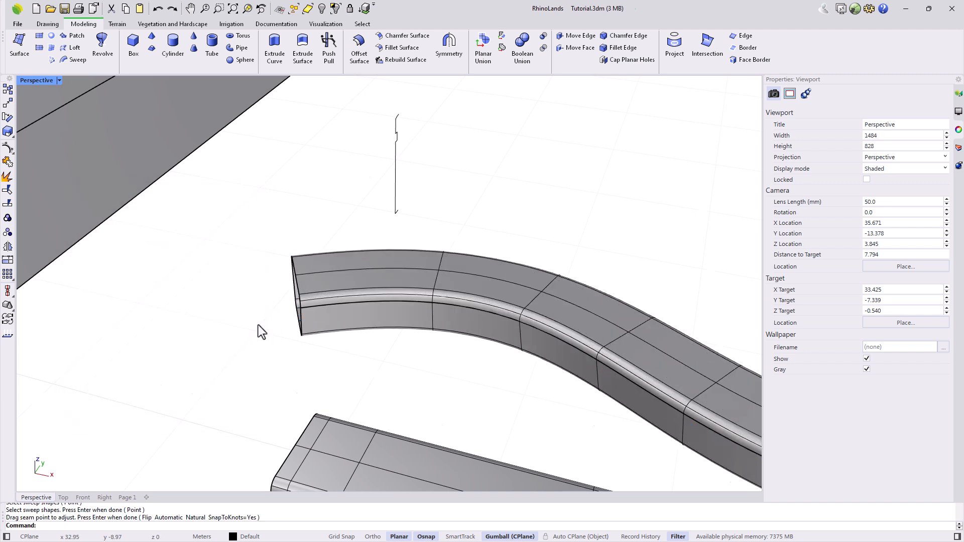
scroll(282, 334, down, 7)
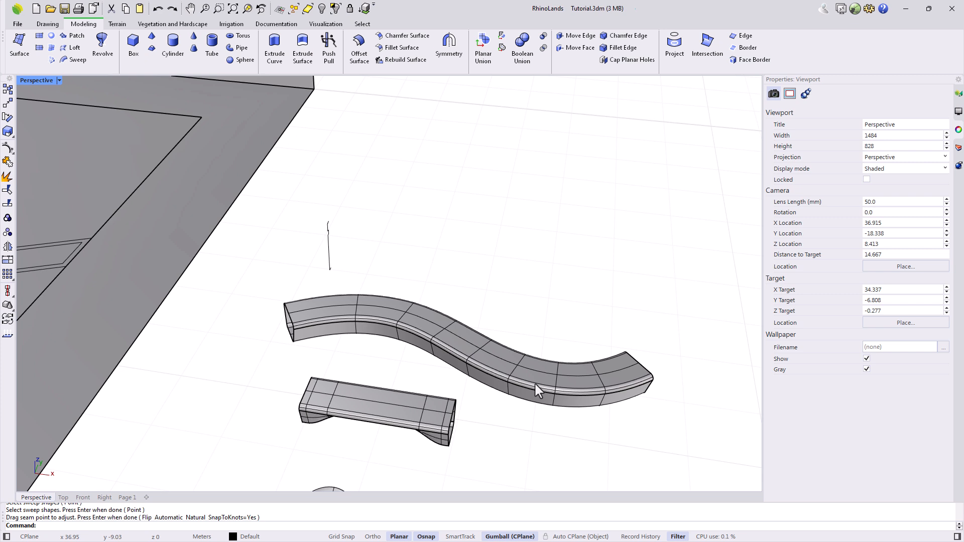
Save the model as Tutorial 03.1.6.3dm and pick the lamp post profile to revolve.
key(ctrl+shift+s)
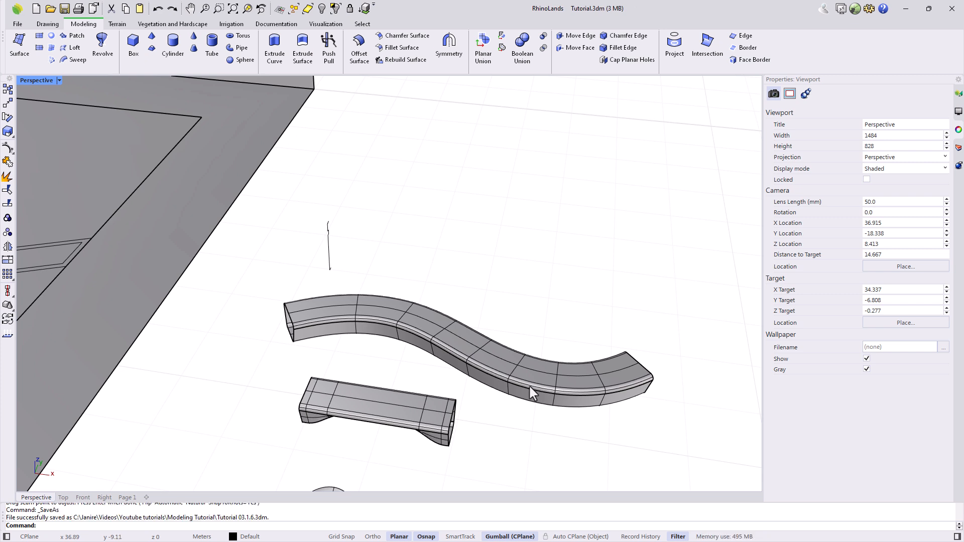
click(102, 40)
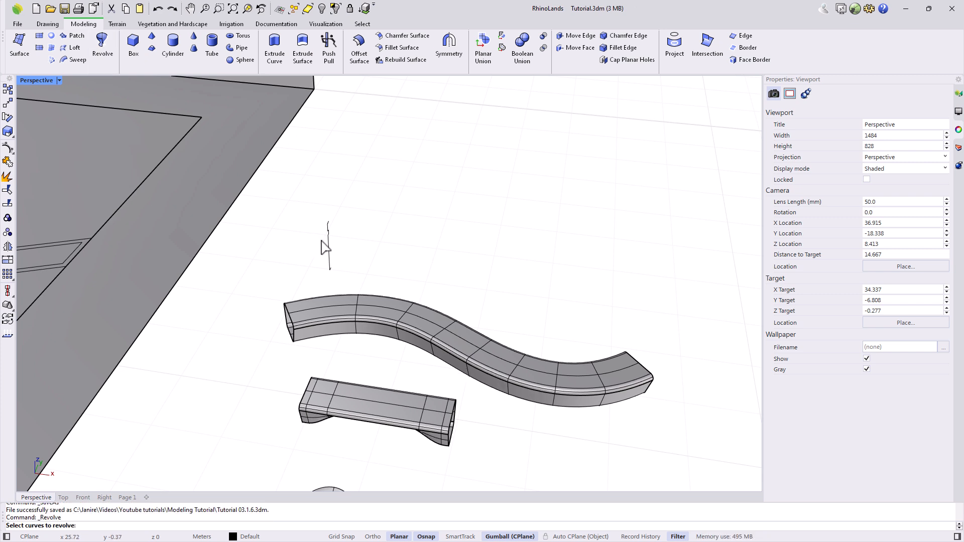
right_drag(452, 286, 370, 271)
scroll(350, 227, up, 3)
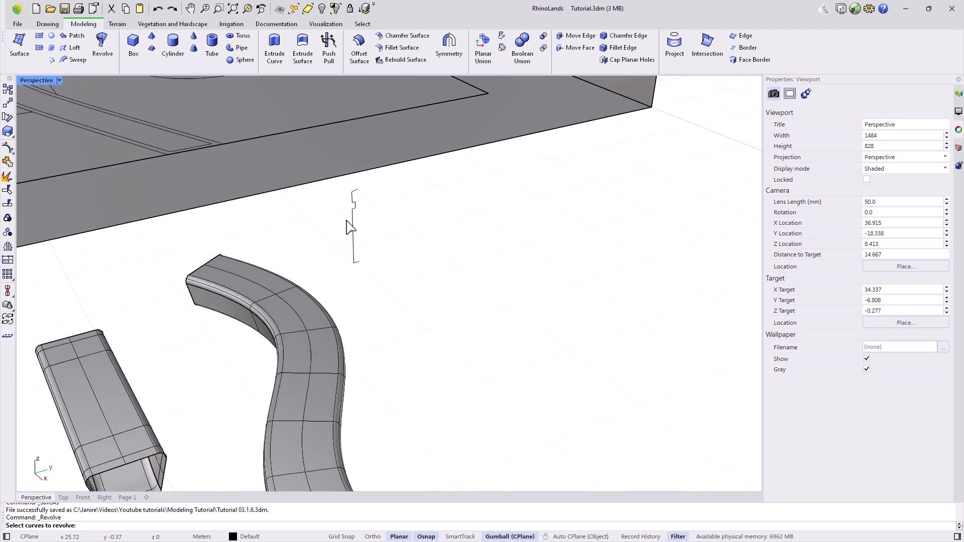
scroll(350, 227, up, 2)
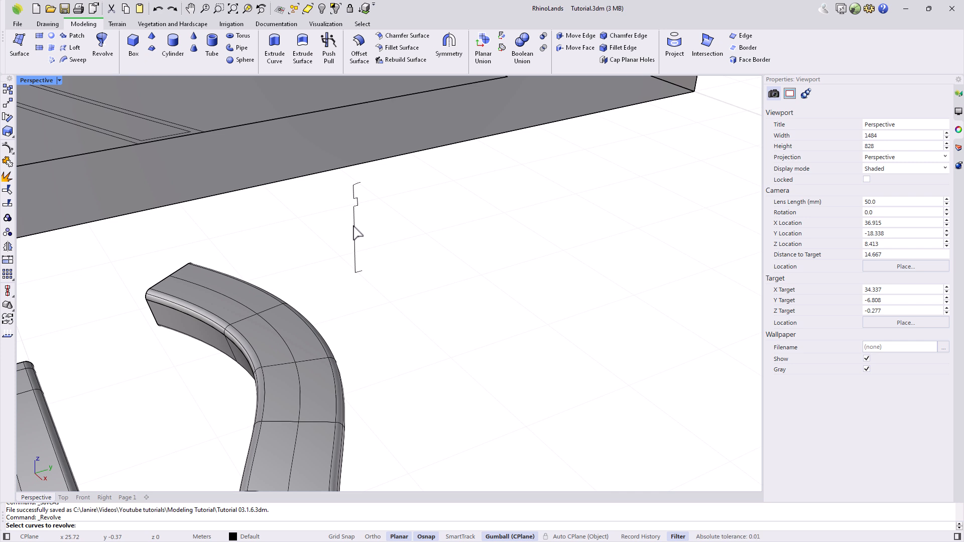
click(355, 229)
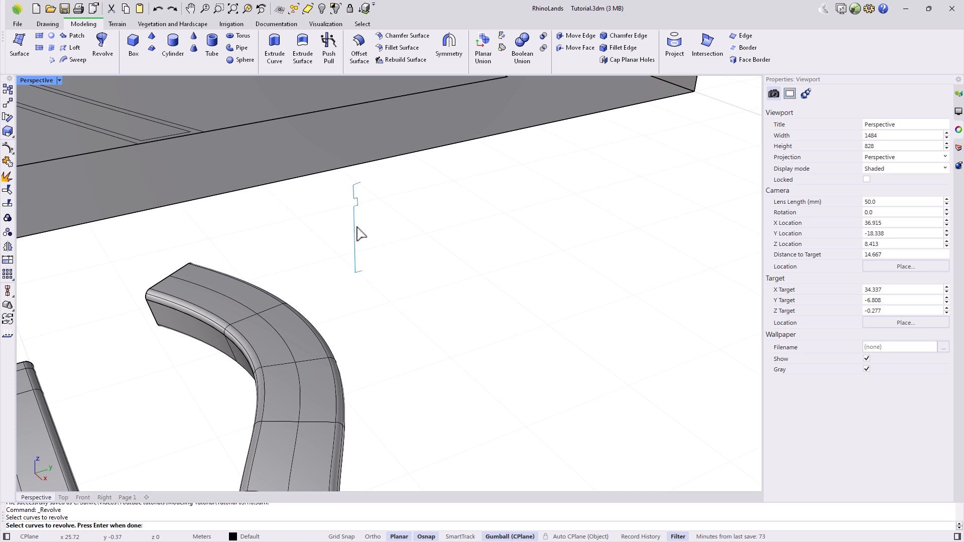
key(Return)
Revolve the post profile a full 360° about its top-to-bottom axis.
click(361, 184)
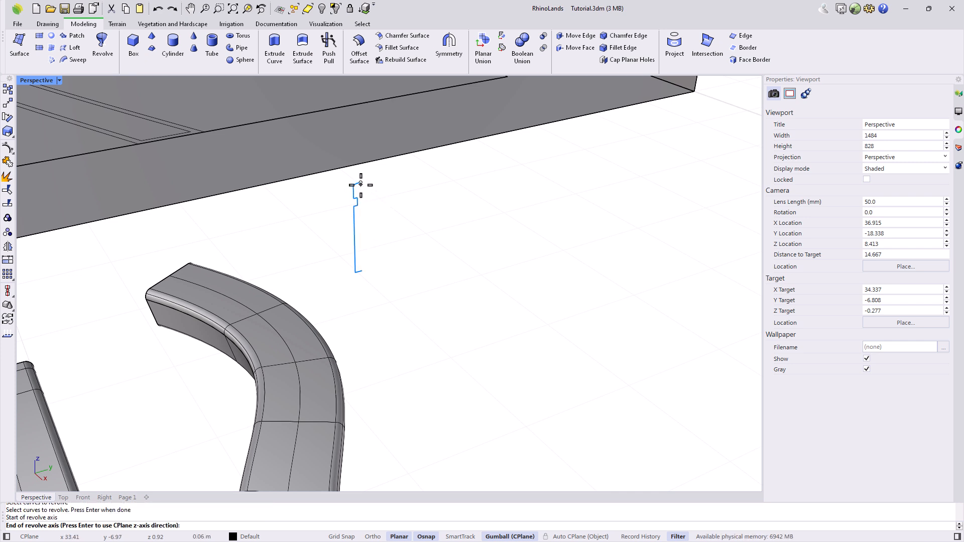
click(362, 271)
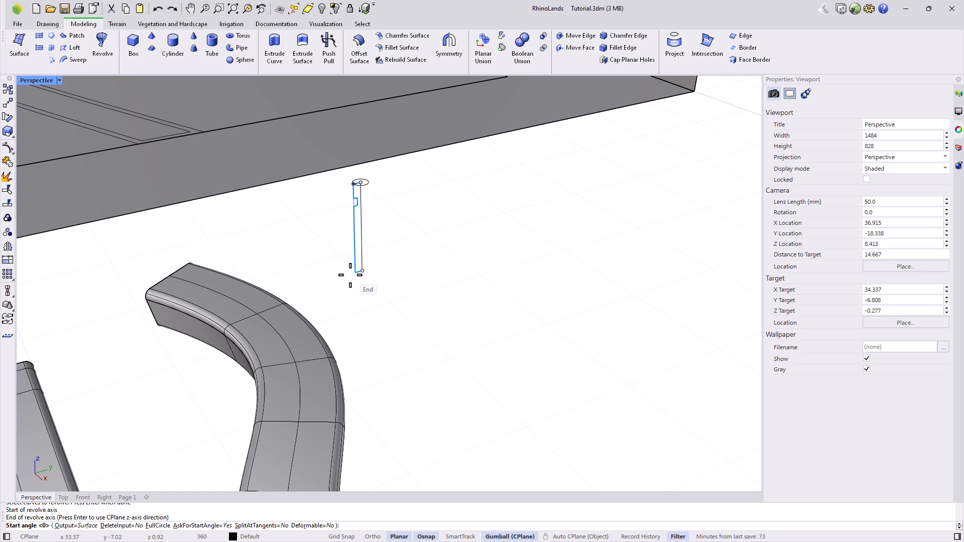
click(364, 275)
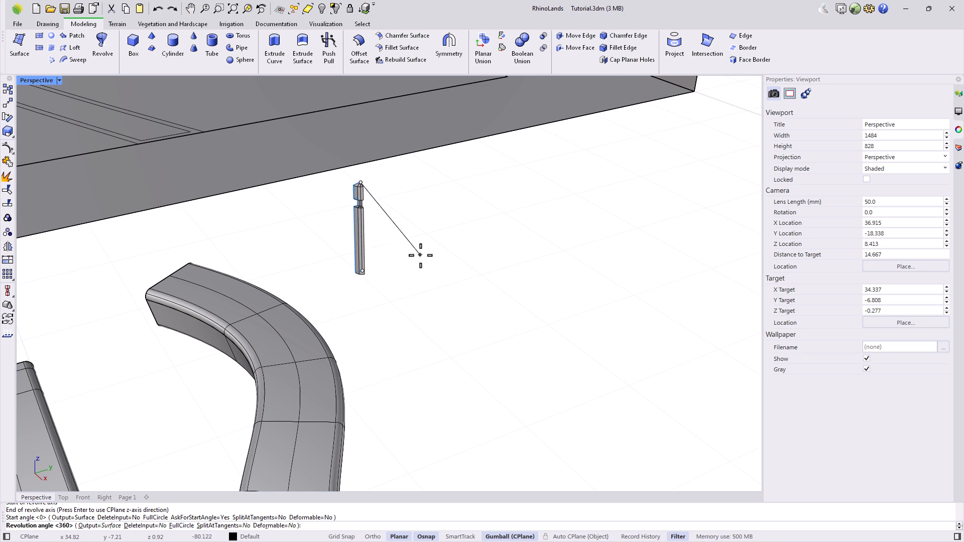
text(180)
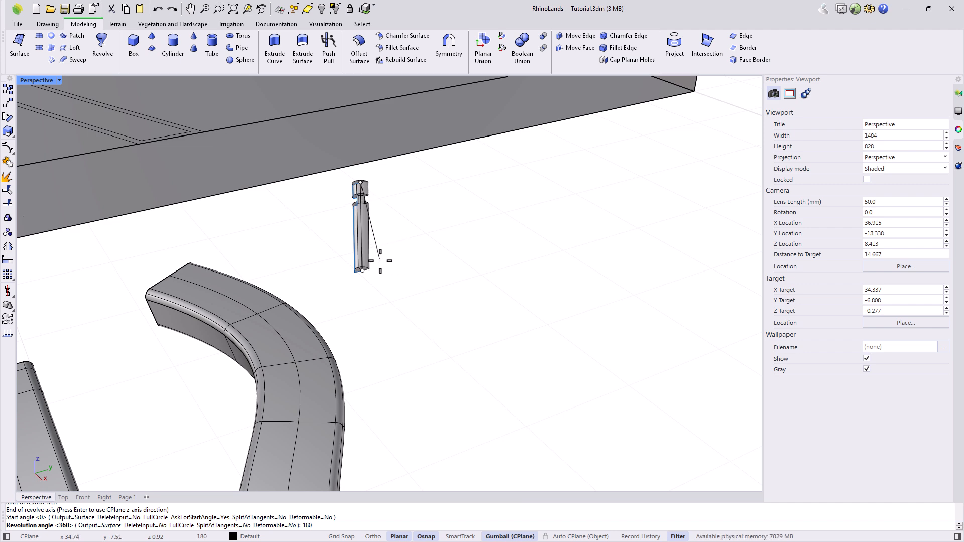
scroll(381, 260, up, 4)
right_drag(342, 313, 435, 309)
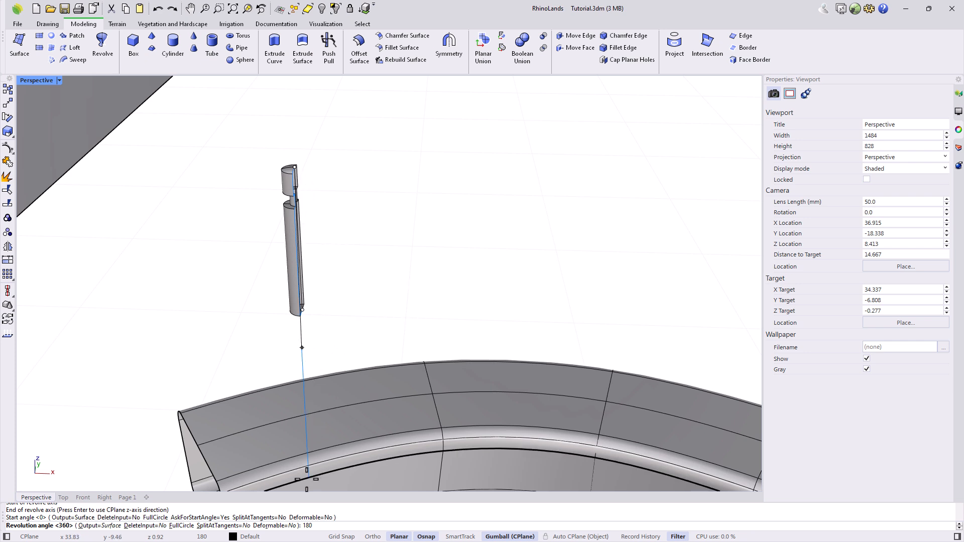
click(181, 526)
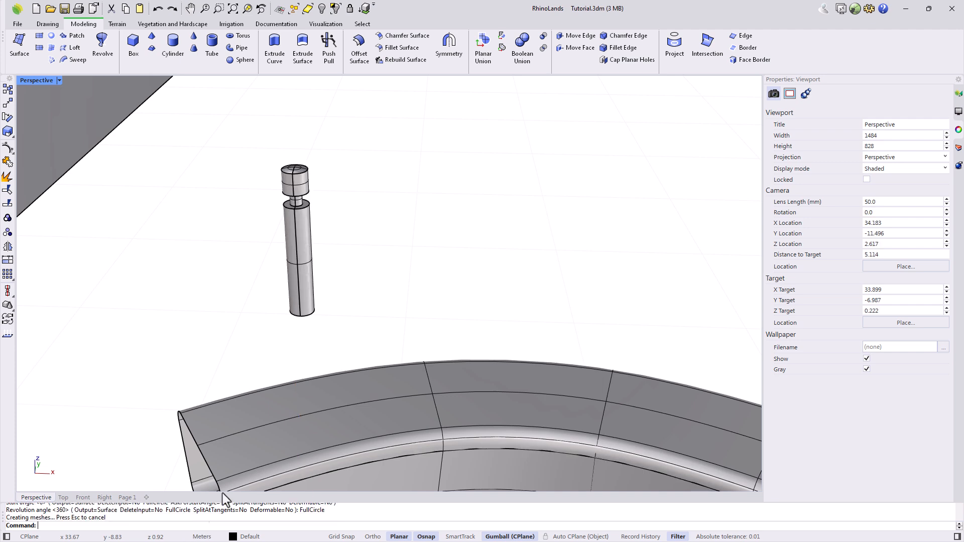
right_drag(345, 344, 362, 319)
Zoom to the whole garden and orbit to a nearly frontal view.
right_click(233, 9)
right_drag(476, 317, 433, 411)
scroll(409, 387, up, 4)
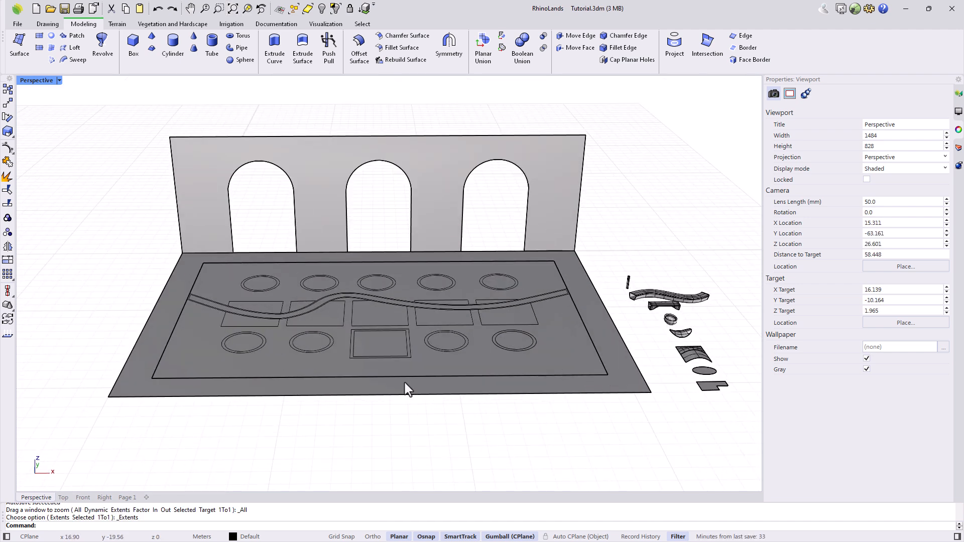
scroll(405, 383, up, 2)
right_drag(407, 383, 406, 381)
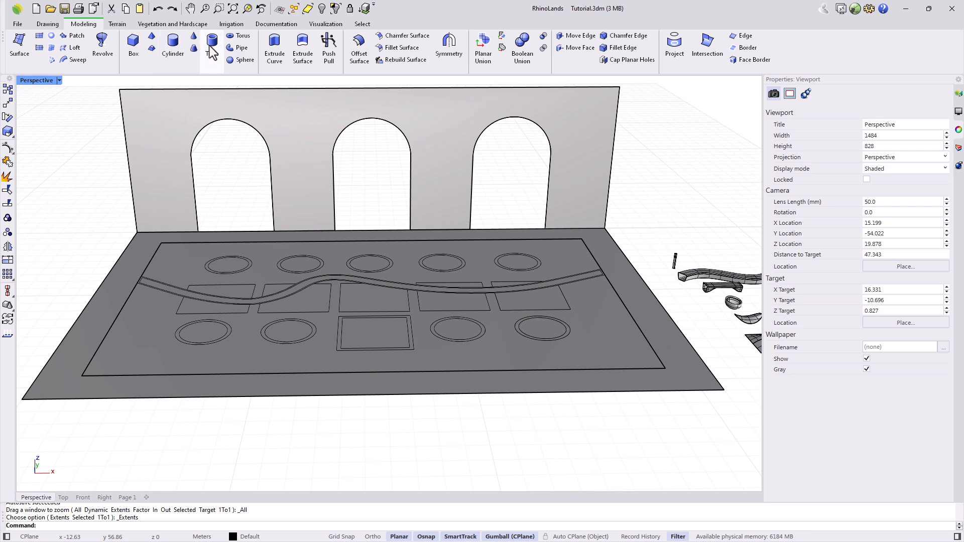
Draw a practice box below the slab and move it closer to the ground slab.
click(135, 50)
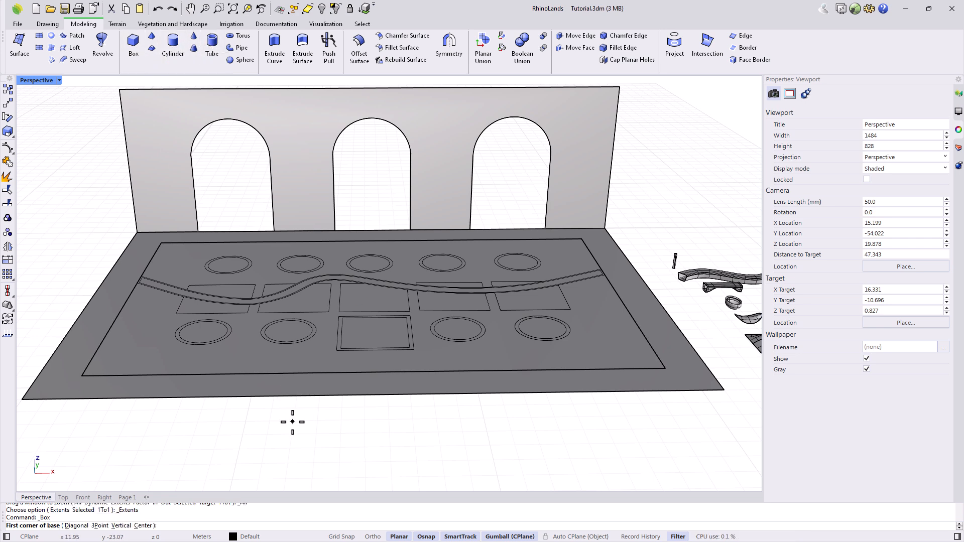
click(306, 415)
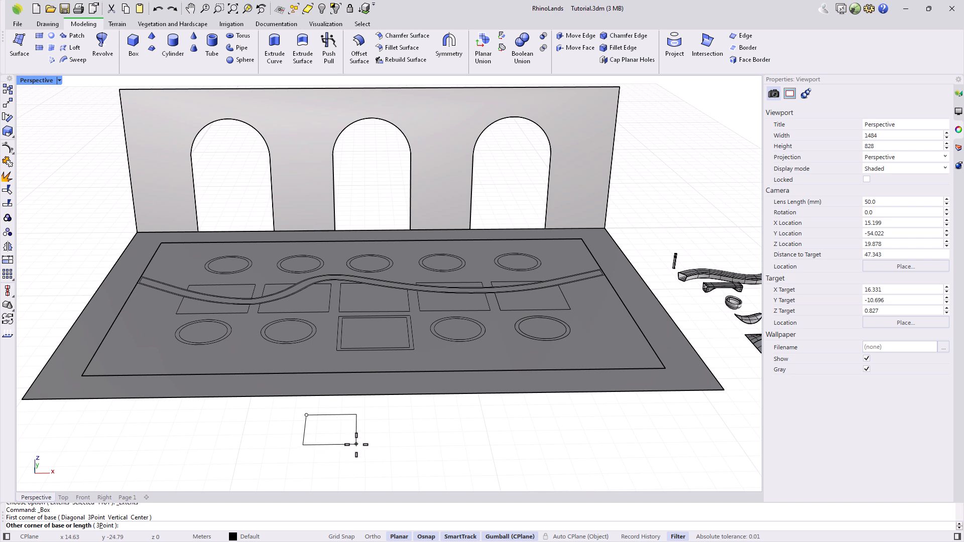
click(341, 439)
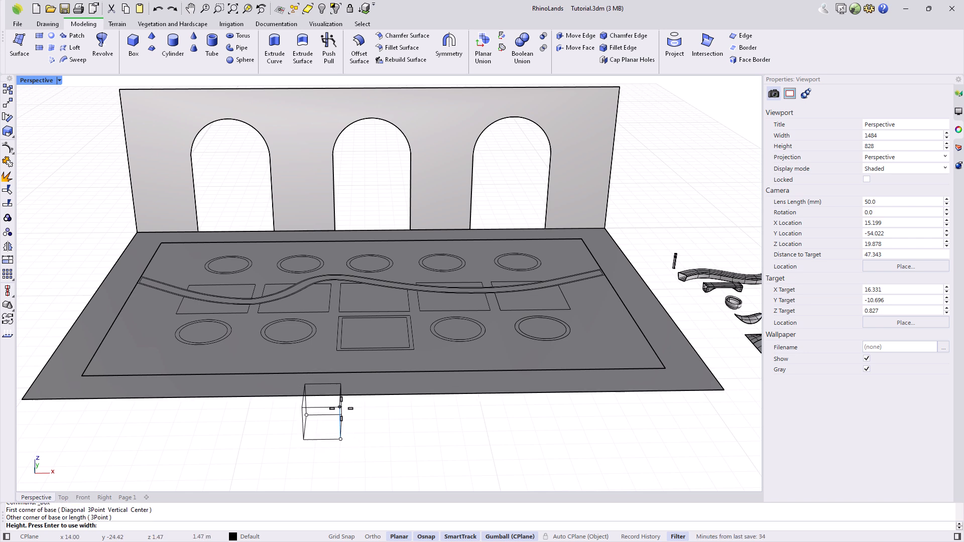
click(341, 410)
right_drag(372, 441, 435, 427)
click(435, 426)
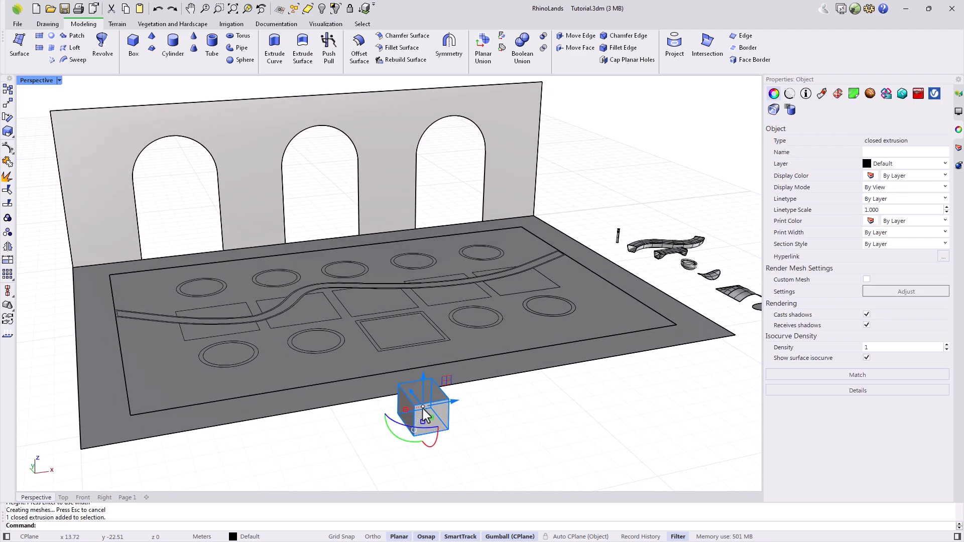
drag(411, 393, 417, 404)
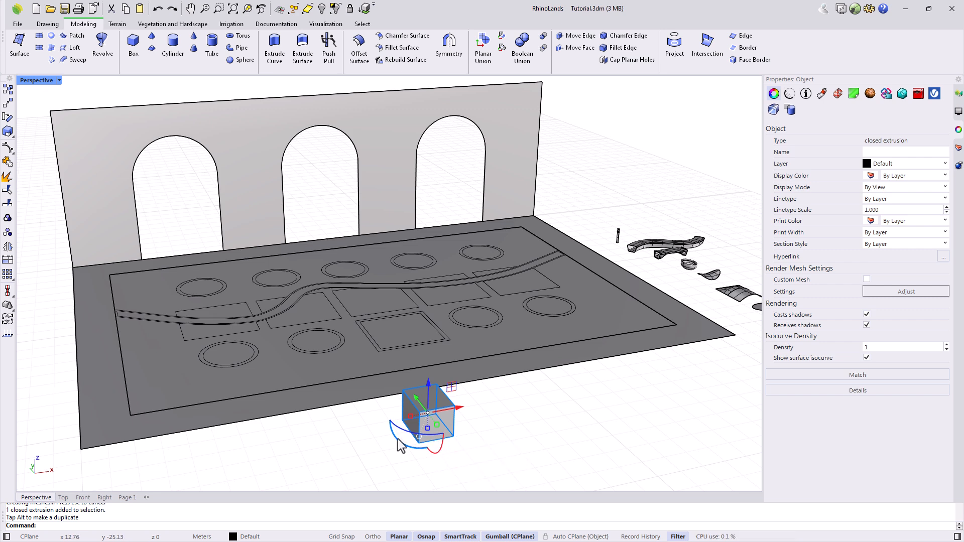
Explode the box into six faces, pull the front face out, then undo the move.
click(10, 178)
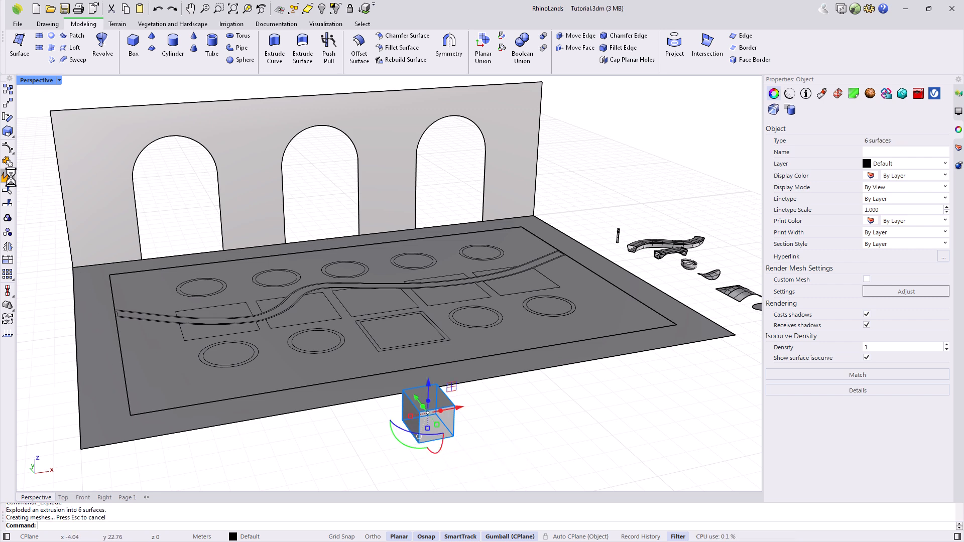
click(437, 427)
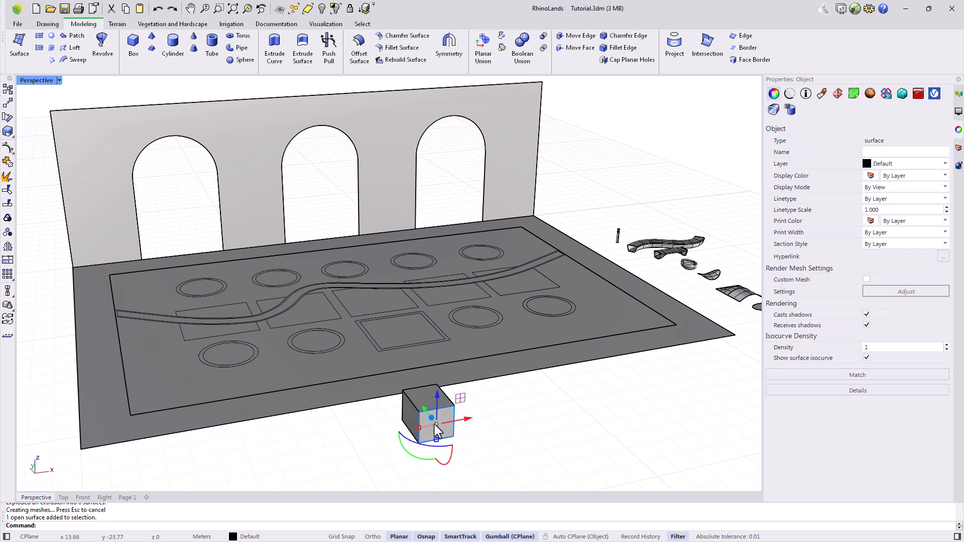
drag(424, 409, 435, 420)
click(505, 395)
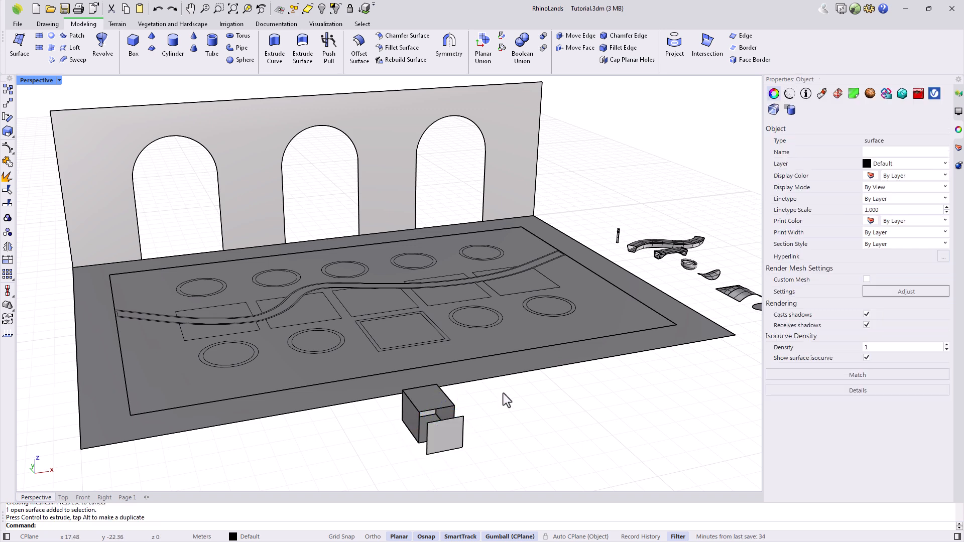
click(437, 397)
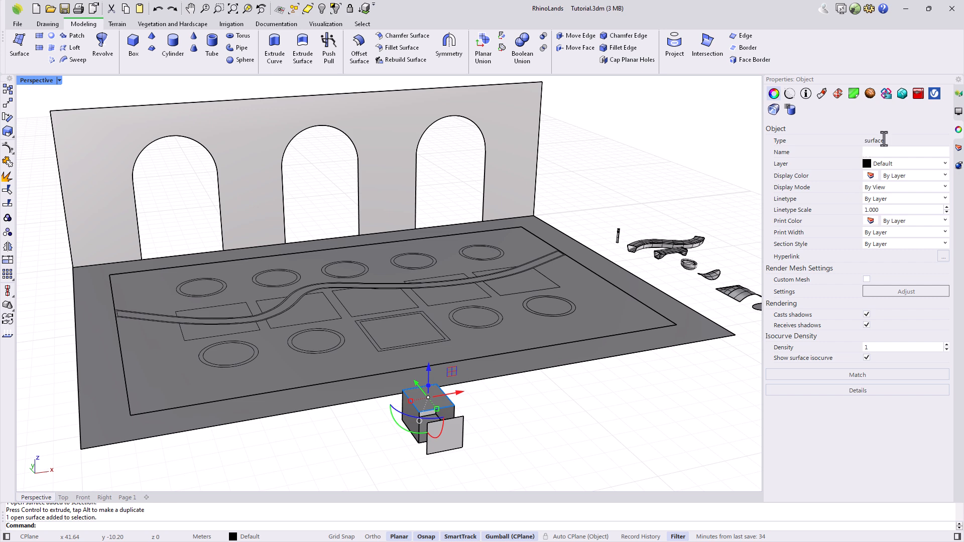
click(539, 414)
key(ctrl+z)
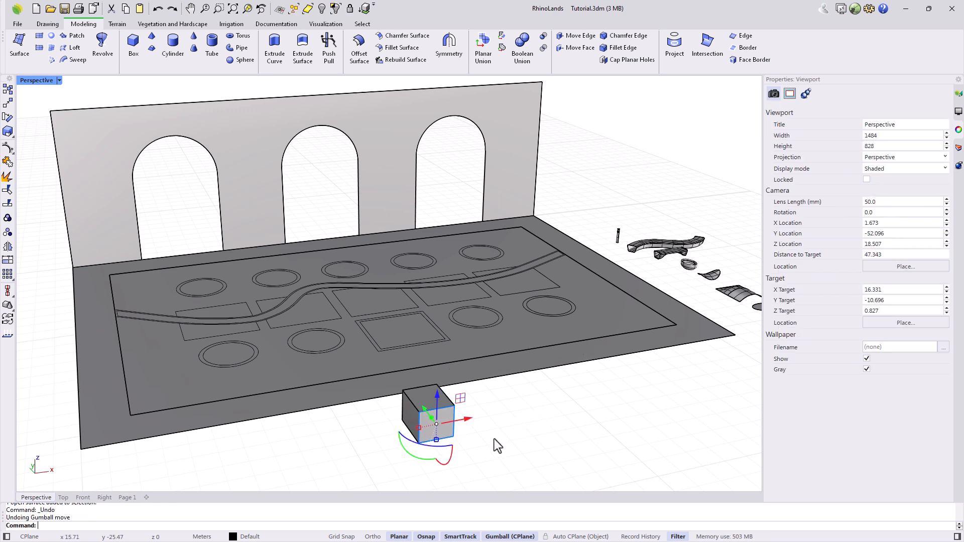
Join the six faces back into a closed solid and delete the box.
drag(476, 460, 411, 404)
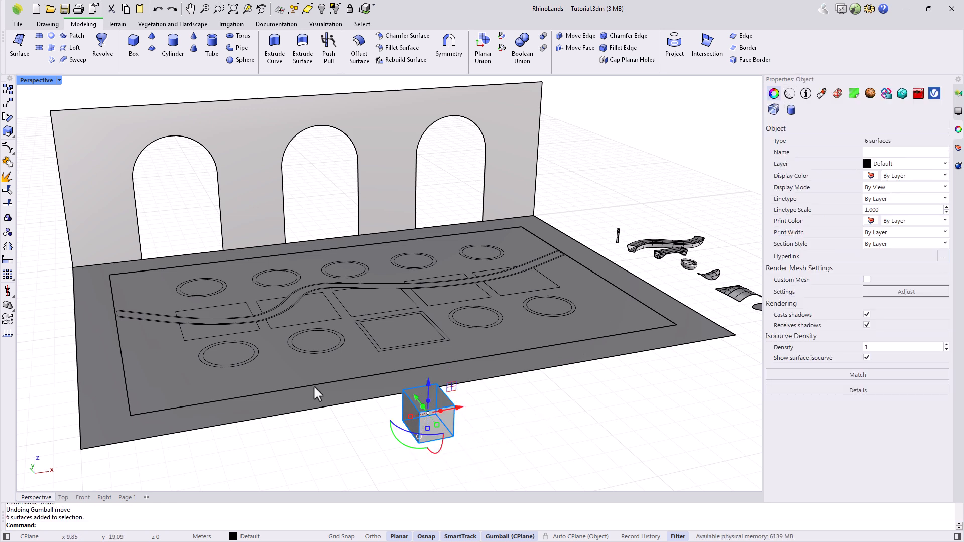
click(8, 163)
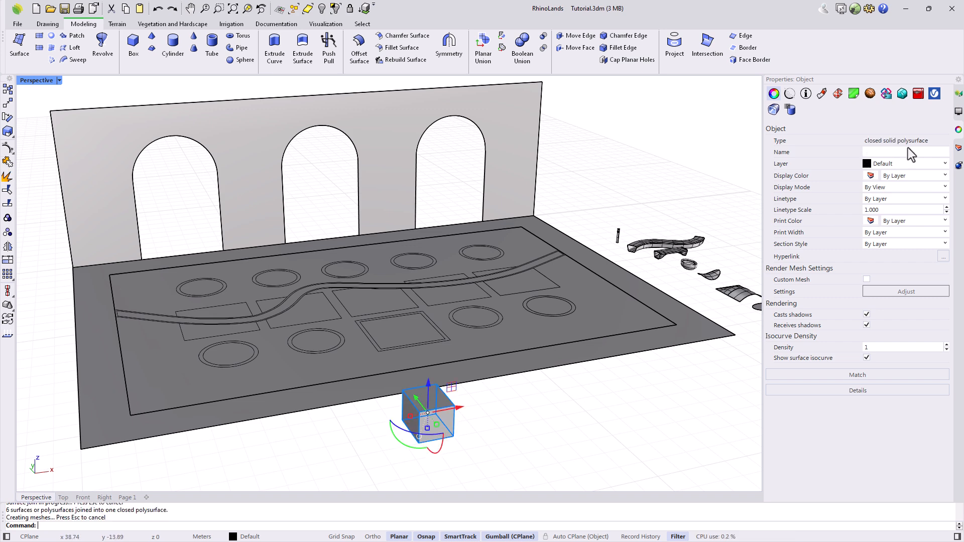
click(457, 427)
click(440, 421)
key(Delete)
right_drag(441, 426, 499, 452)
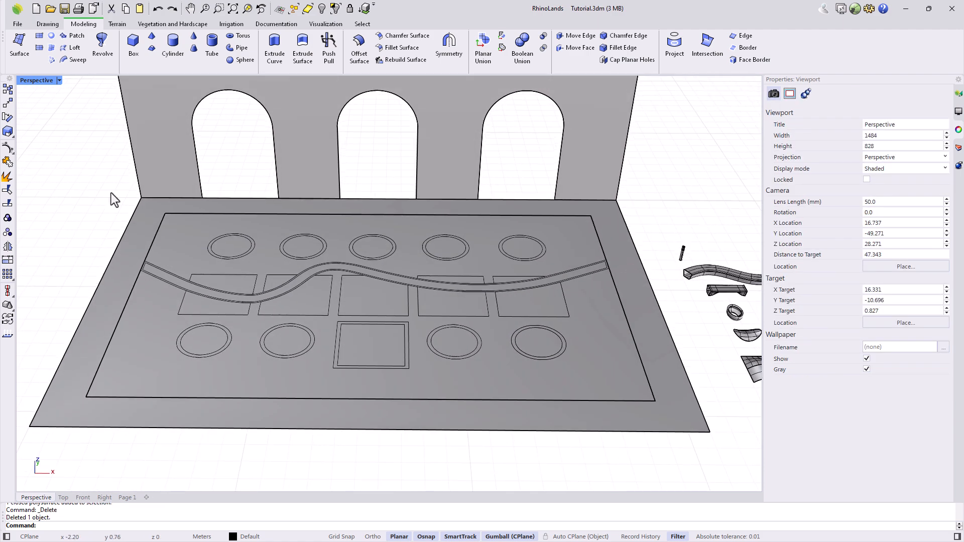
Draw a 0.05-radius, 1.7-high cylinder in the lower-middle square.
double_click(35, 80)
double_click(31, 81)
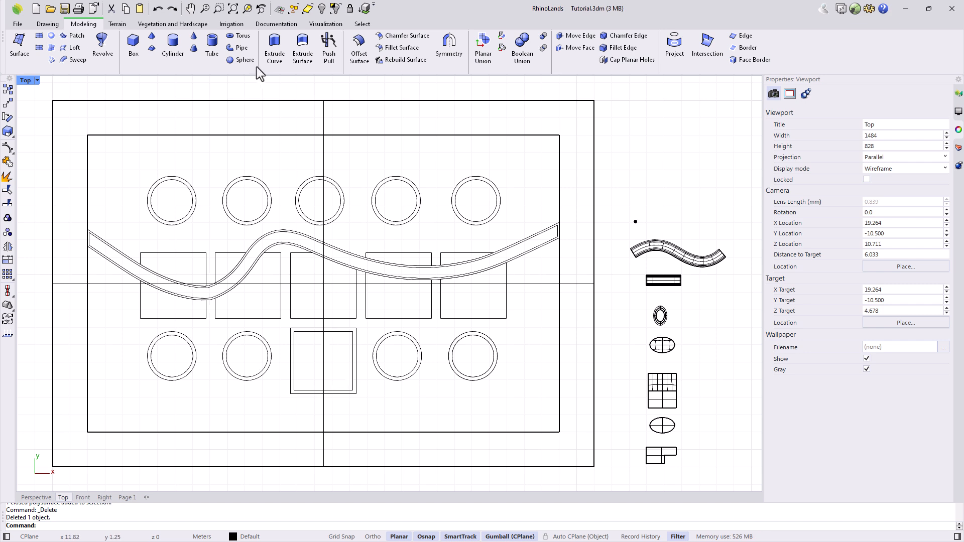
click(173, 47)
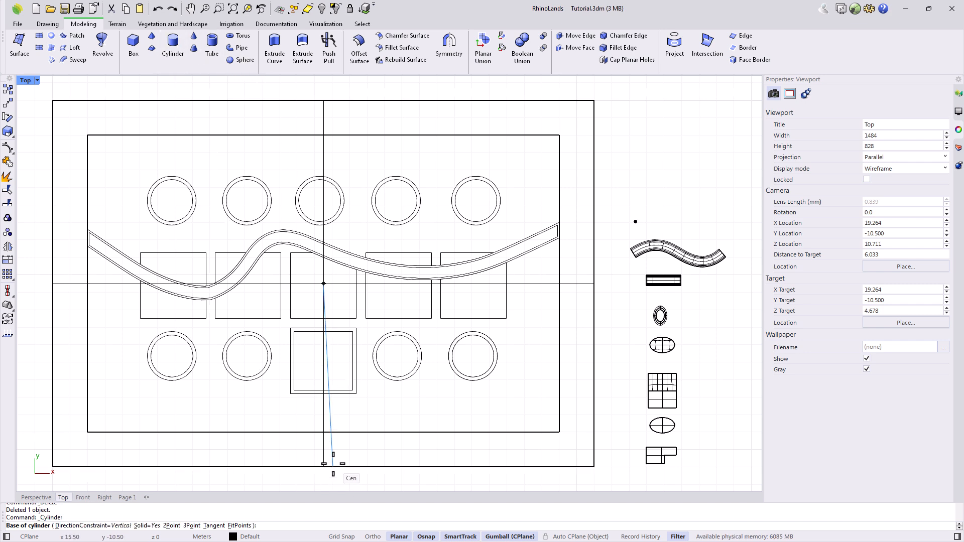
scroll(333, 464, up, 3)
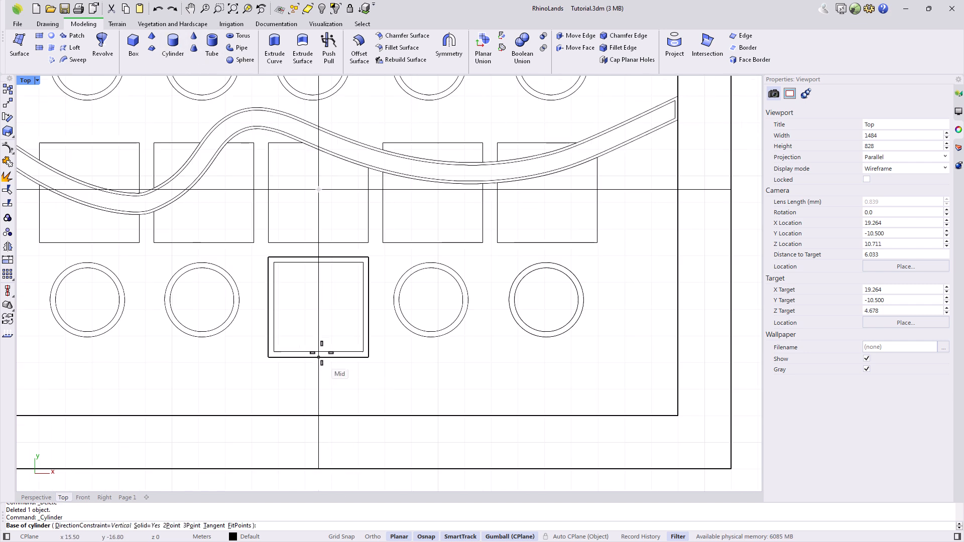
click(319, 324)
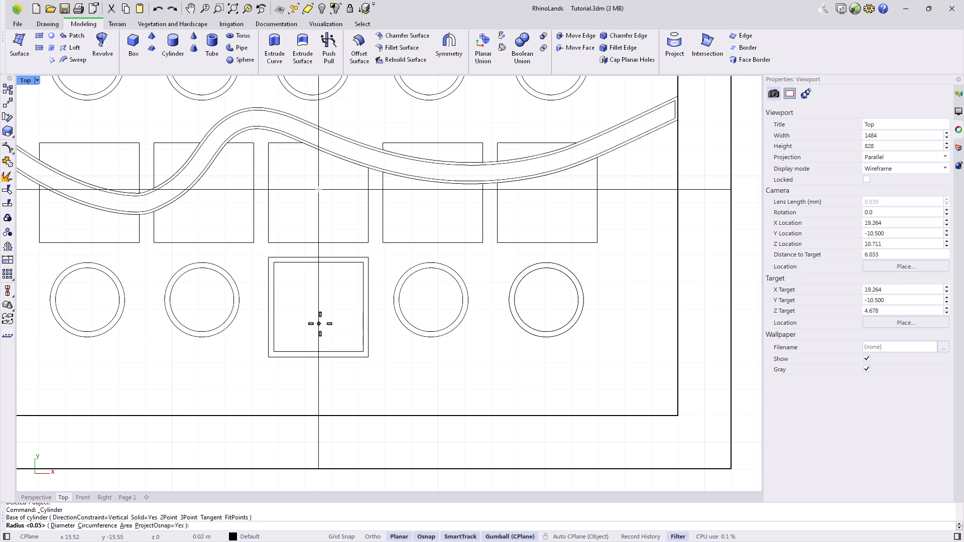
key(Return)
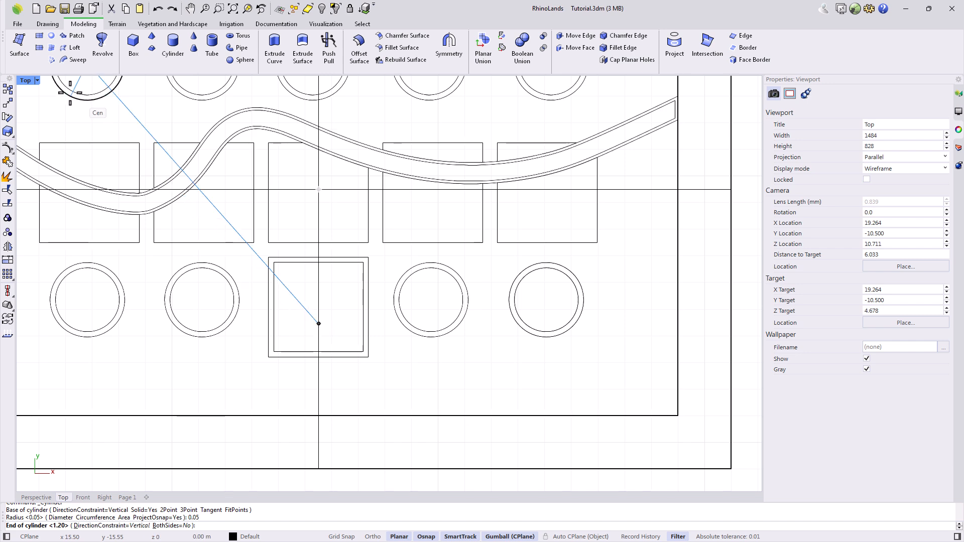
double_click(26, 80)
scroll(184, 413, up, 2)
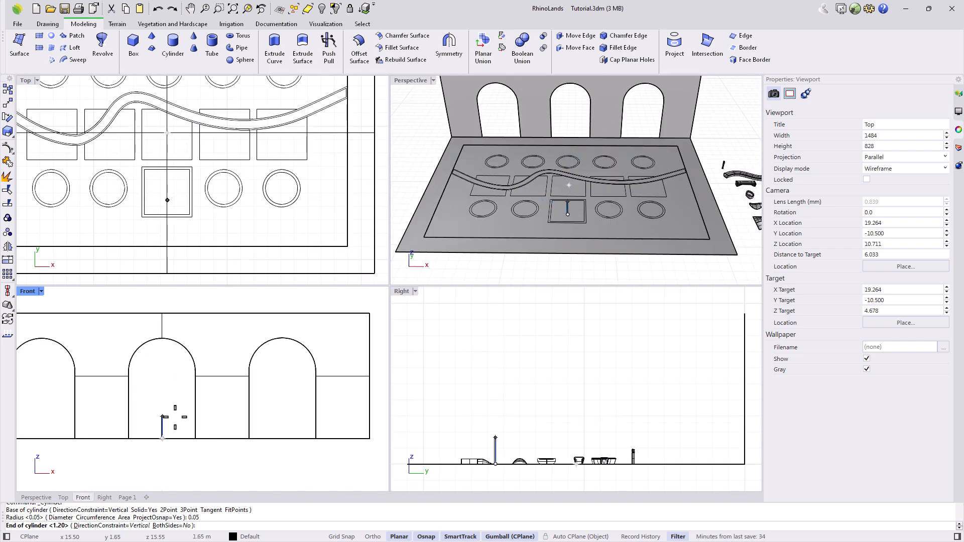
text(1.7)
key(Return)
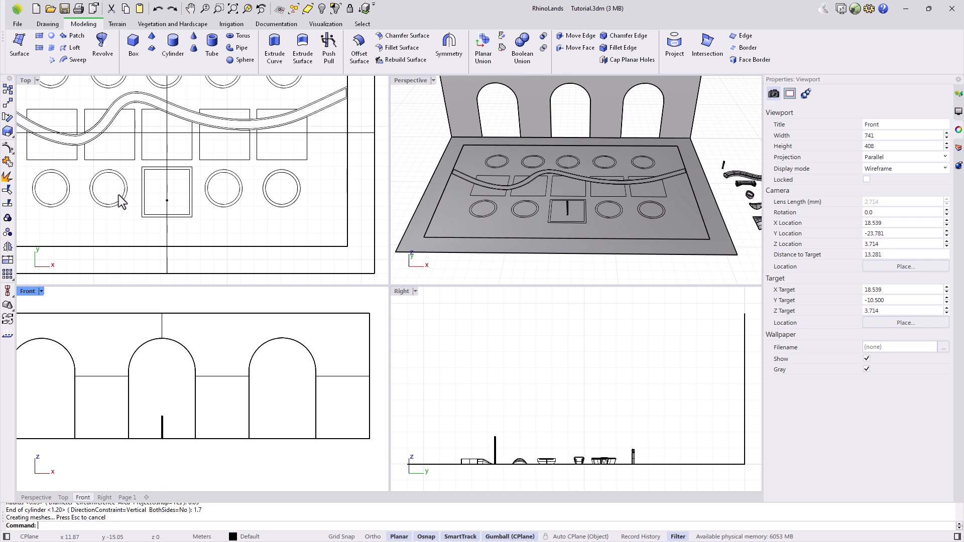
Add two more 0.05-radius cylinders in the square, 1.9 and 1.2 high.
scroll(146, 195, up, 10)
right_click(179, 194)
click(171, 184)
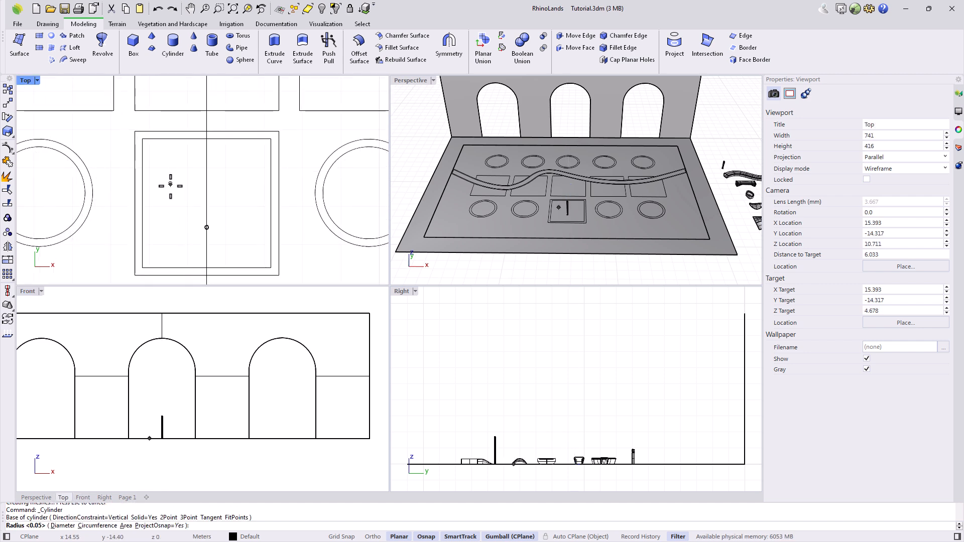
right_click(175, 189)
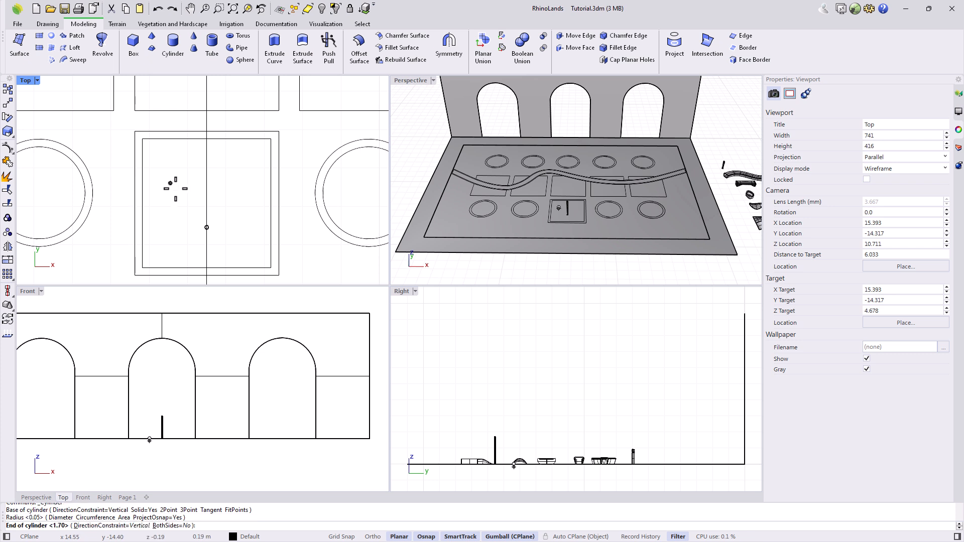
key(Return)
right_click(229, 196)
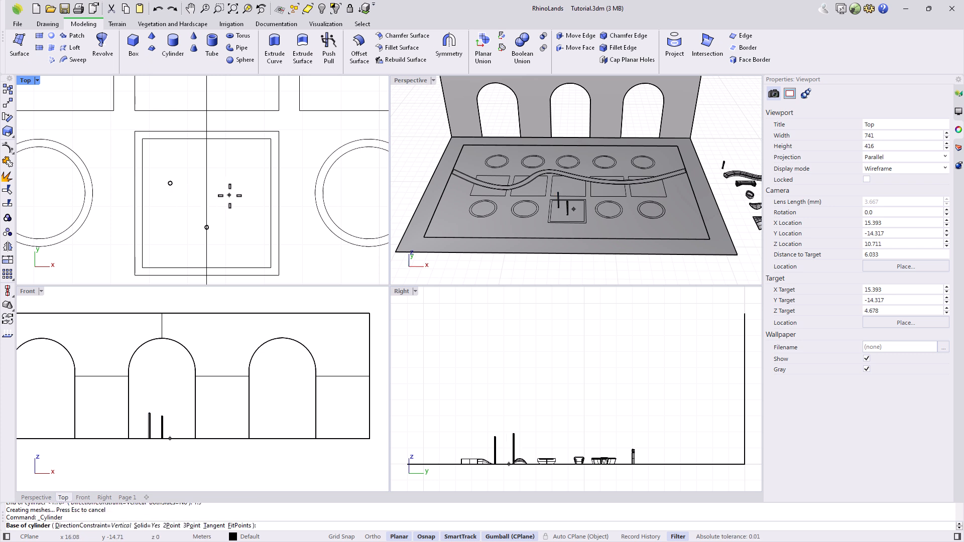
click(234, 183)
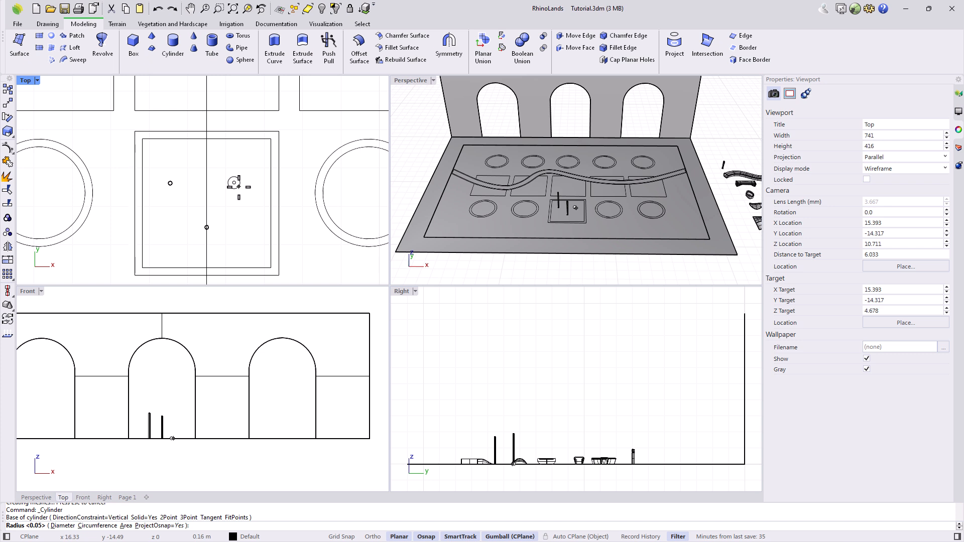
right_click(172, 438)
key(Return)
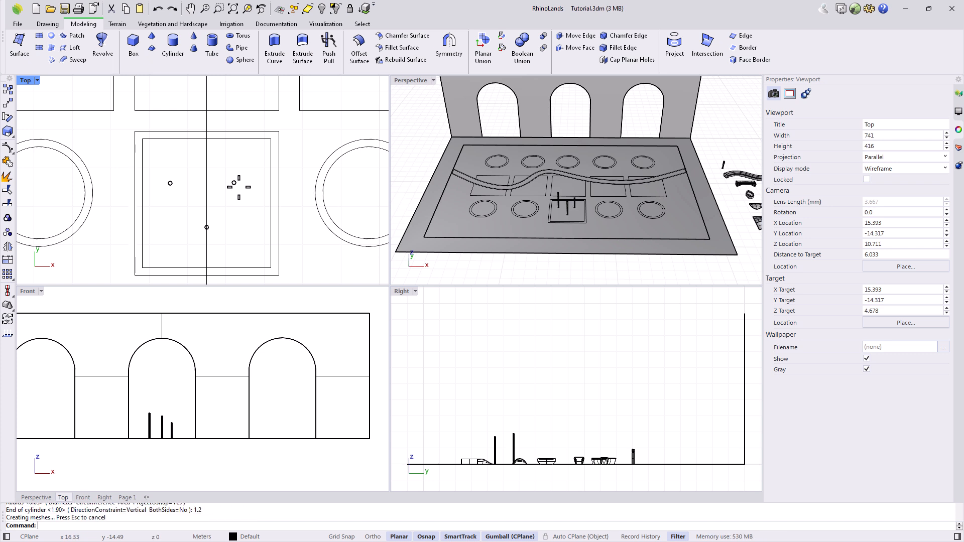
Select two of the new cylinders with the Top view enlarged.
drag(159, 169, 256, 207)
scroll(203, 196, up, 3)
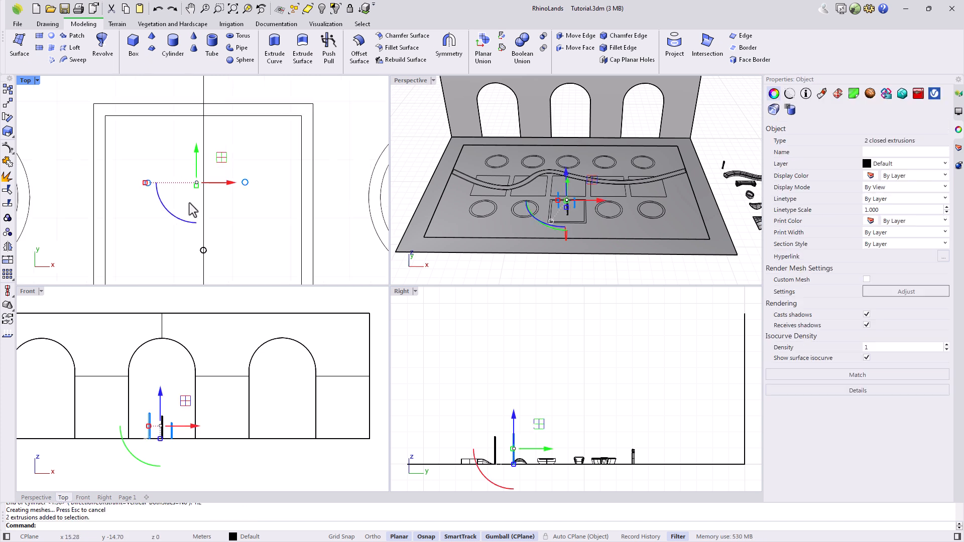
double_click(25, 80)
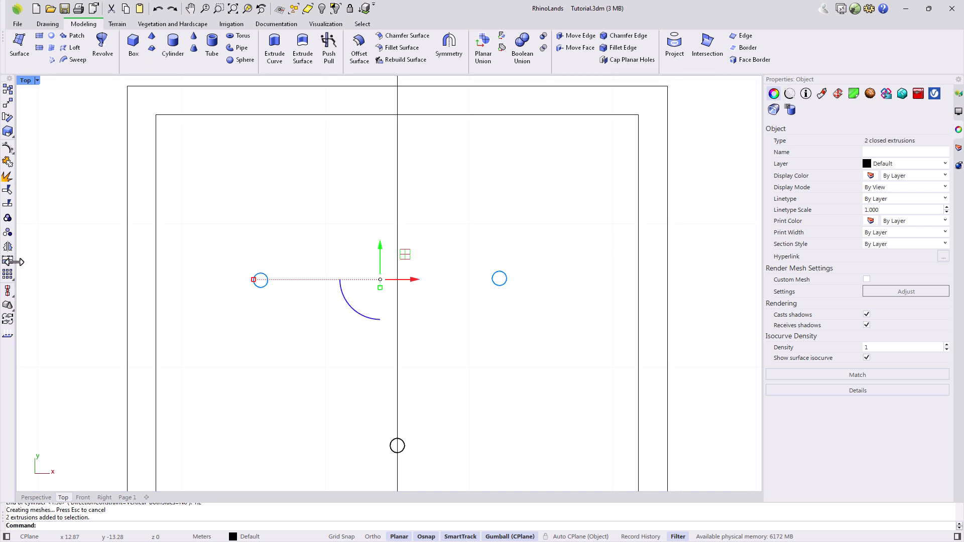
Align the two selected posts along their tops.
click(8, 292)
click(15, 296)
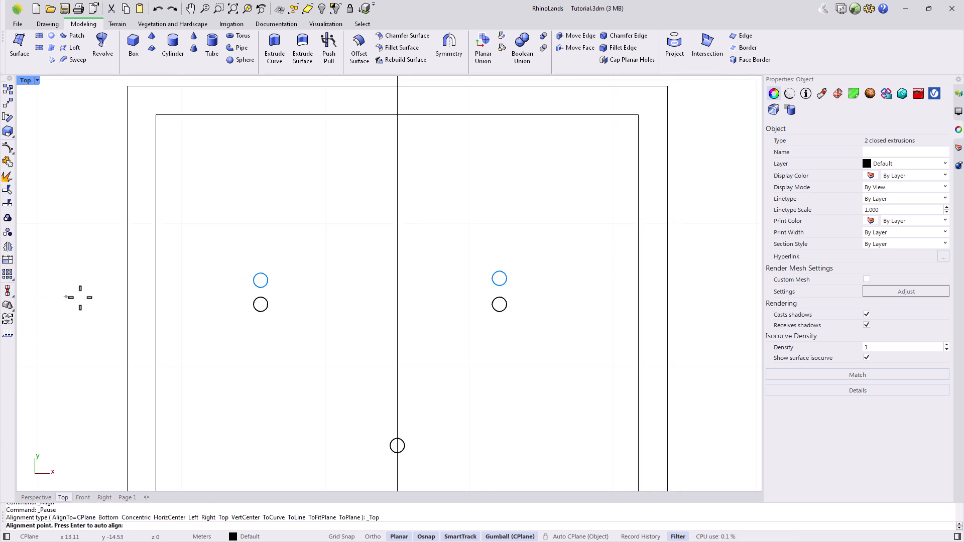
click(477, 267)
key(Escape)
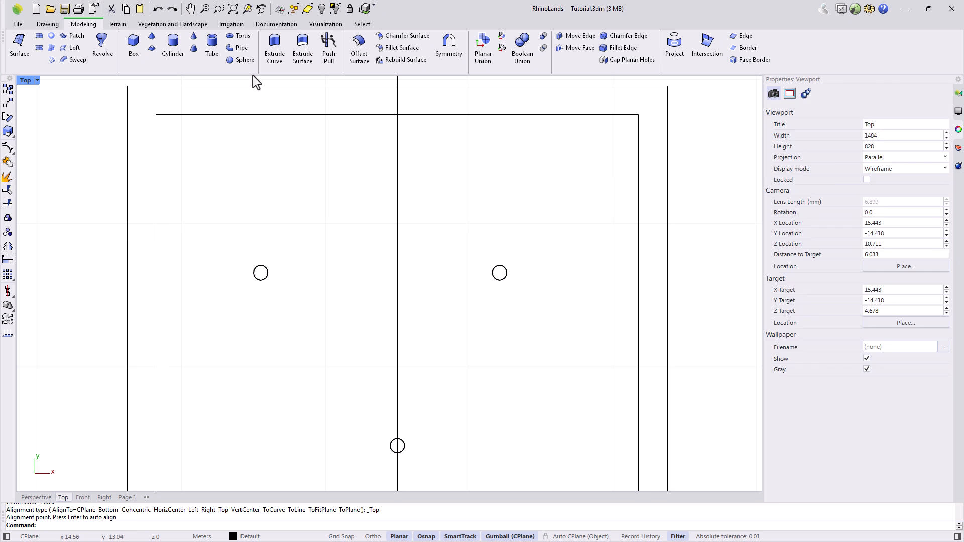
Create a 0.4-radius sphere centred on the first post.
click(245, 61)
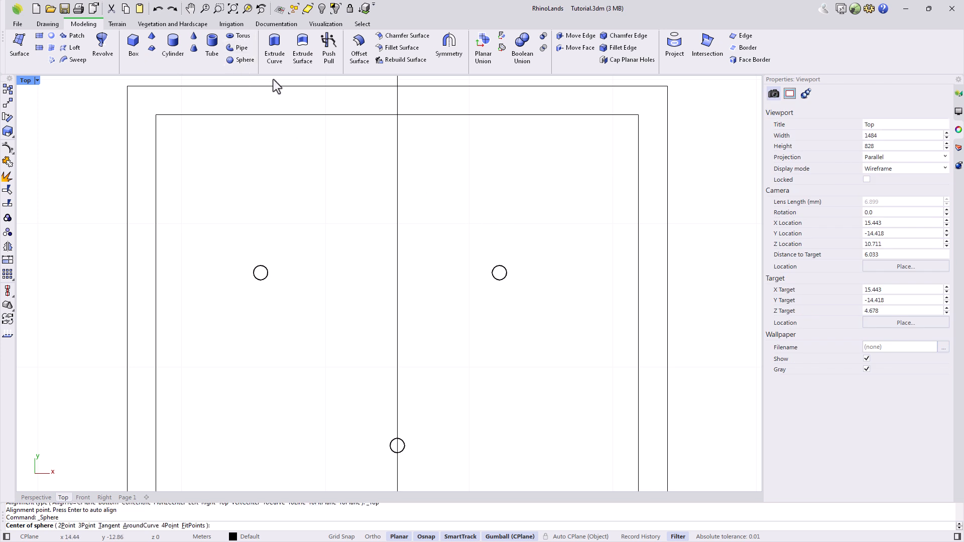
scroll(416, 466, up, 5)
click(355, 390)
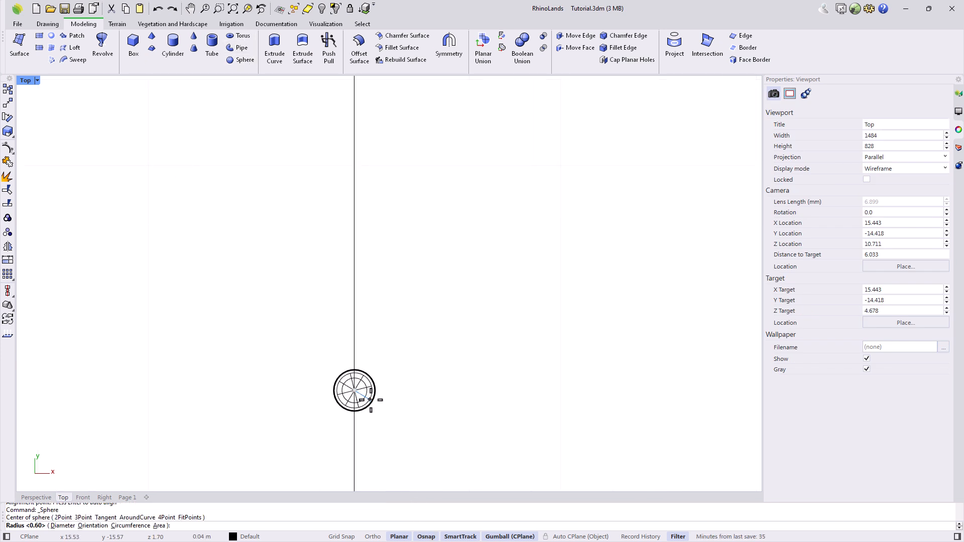
text(0.4)
key(Return)
scroll(415, 413, down, 3)
scroll(415, 413, down, 1)
scroll(513, 203, up, 3)
Create two 0.6-radius spheres centred on the remaining posts.
key(Return)
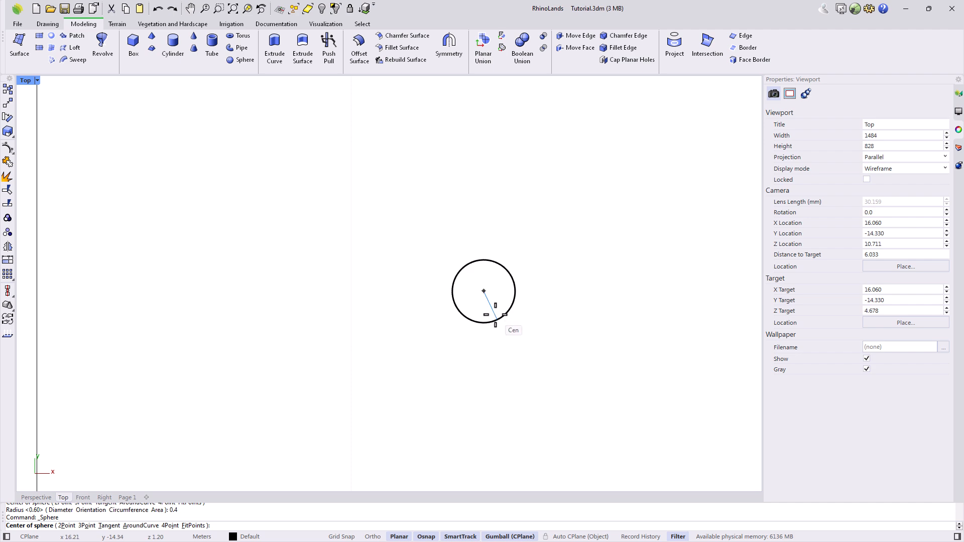
click(495, 316)
text(0.6)
key(Return)
scroll(532, 354, down, 2)
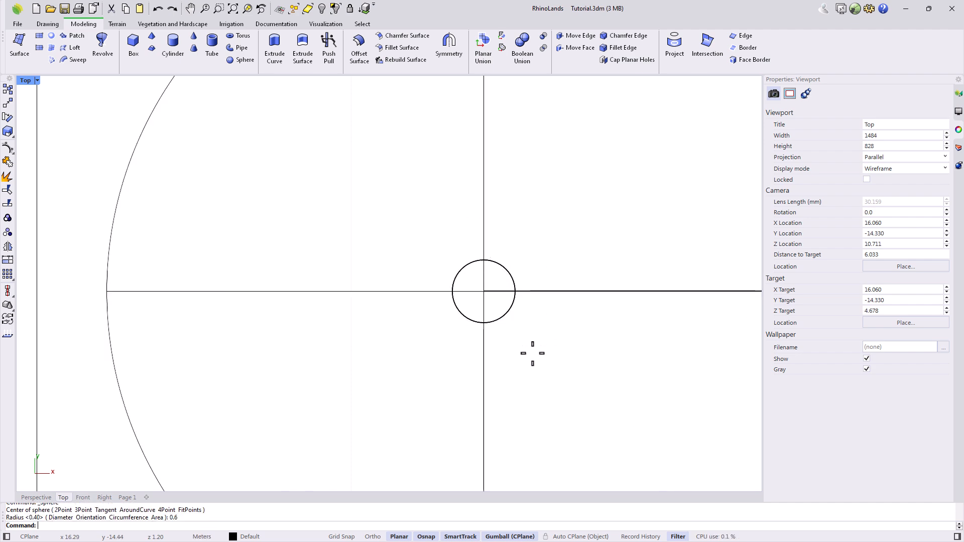
scroll(538, 344, down, 3)
scroll(405, 370, up, 5)
key(Return)
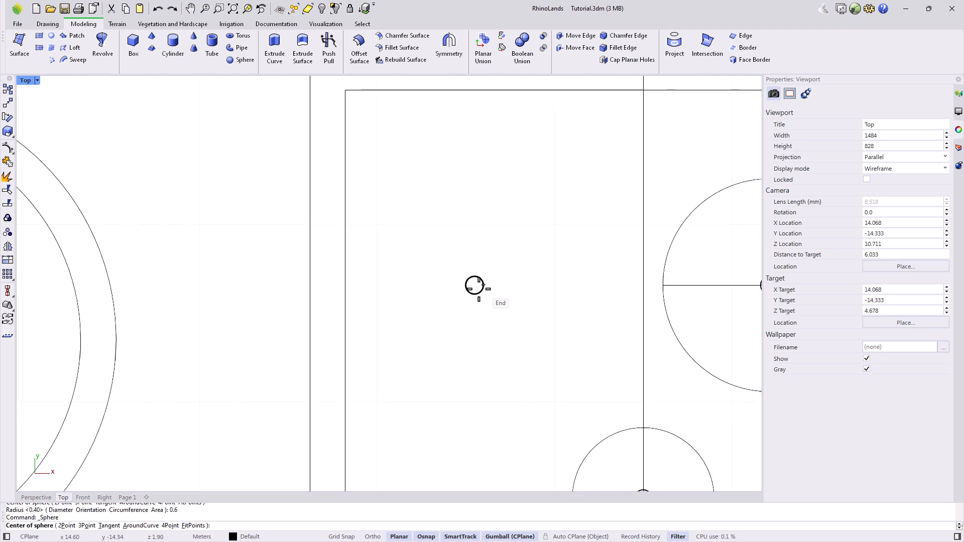
scroll(483, 284, up, 3)
click(487, 293)
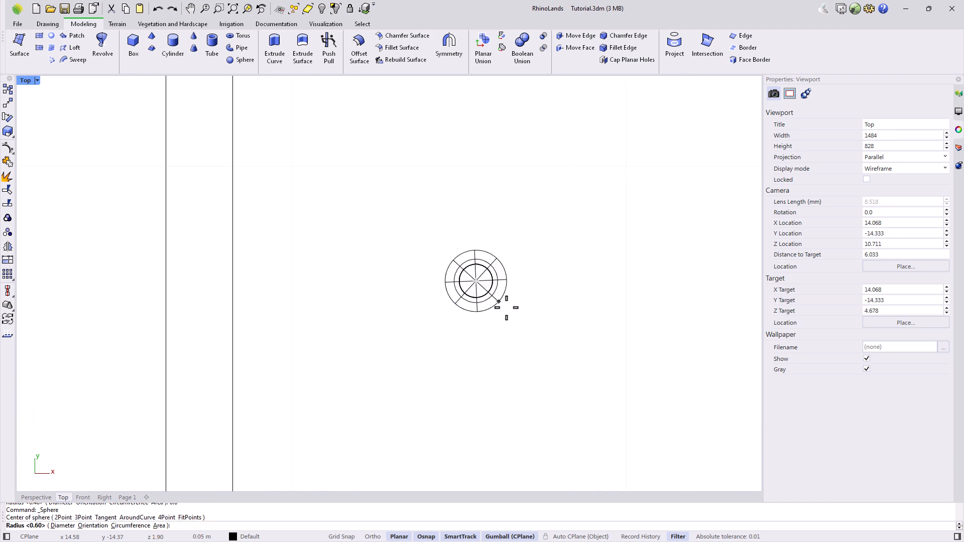
text(0.6)
key(Return)
scroll(422, 314, down, 10)
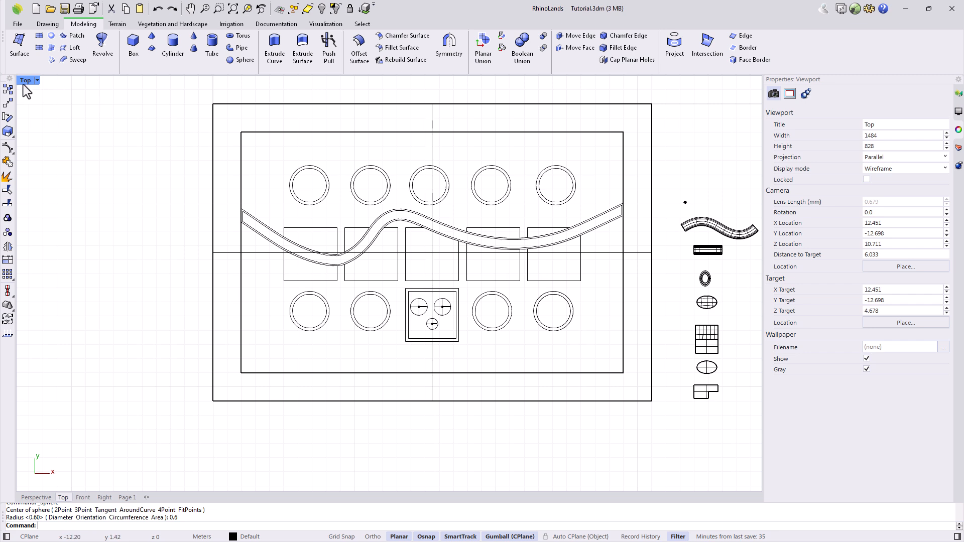
In the Front view, lift the middle and right spheres onto their post tops.
double_click(23, 84)
click(154, 432)
drag(186, 349, 212, 331)
click(255, 398)
drag(238, 365, 238, 343)
key(Escape)
Enlarge the Perspective view and orbit low and close to the garden.
double_click(413, 83)
right_drag(409, 460, 285, 371)
scroll(373, 348, down, 12)
scroll(497, 321, up, 6)
scroll(496, 320, up, 2)
right_drag(503, 312, 478, 295)
scroll(498, 299, down, 2)
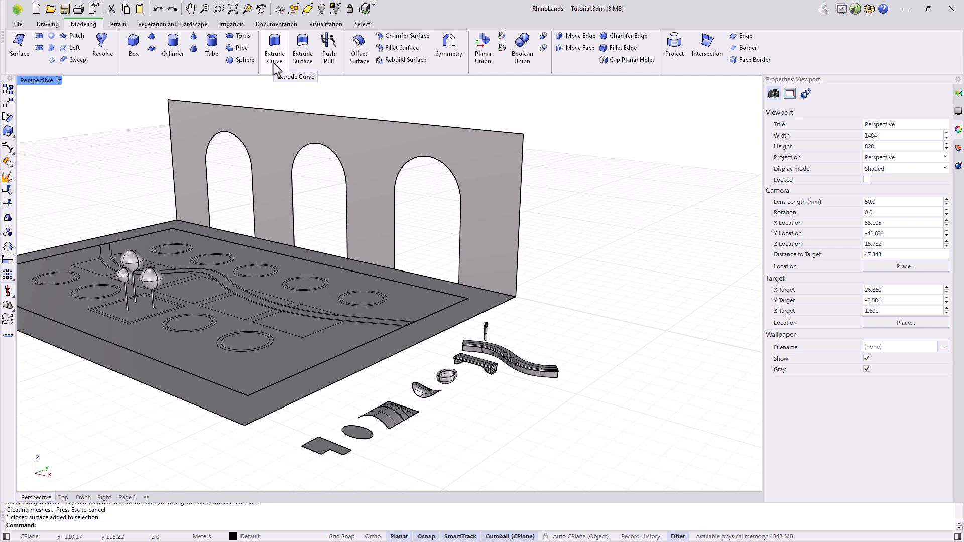
Replace the flat arched wall surface with a 2 m solid extruded from its arch and rectangle outlines.
click(494, 199)
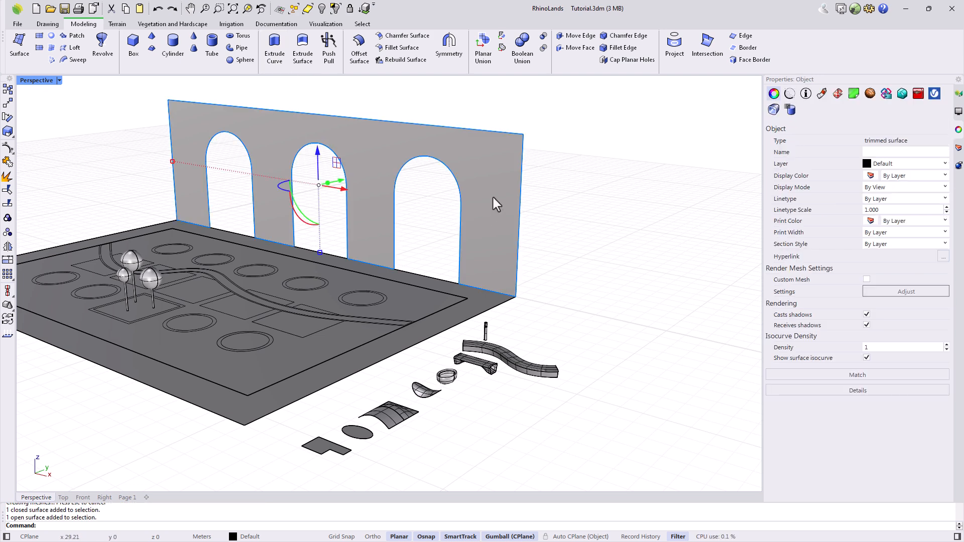
key(Delete)
click(282, 67)
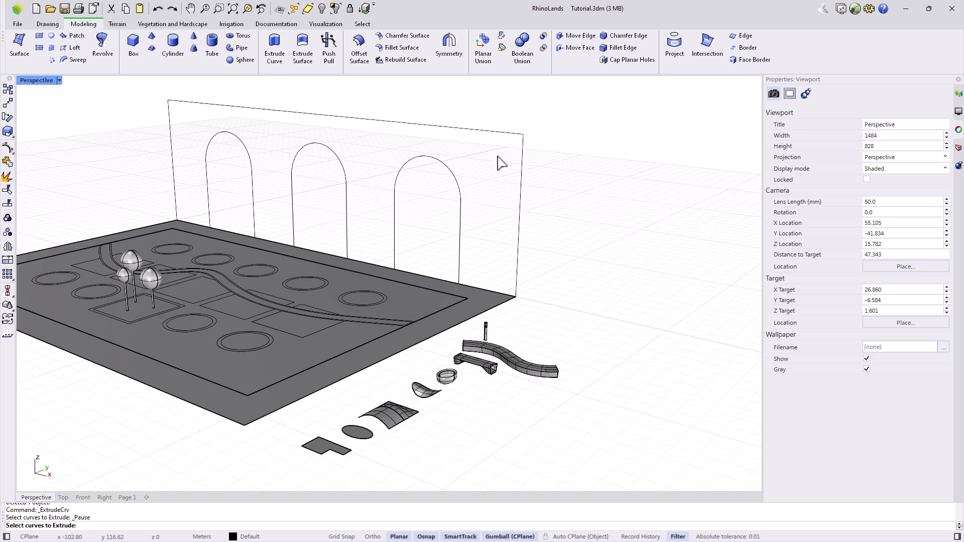
click(522, 177)
key(Return)
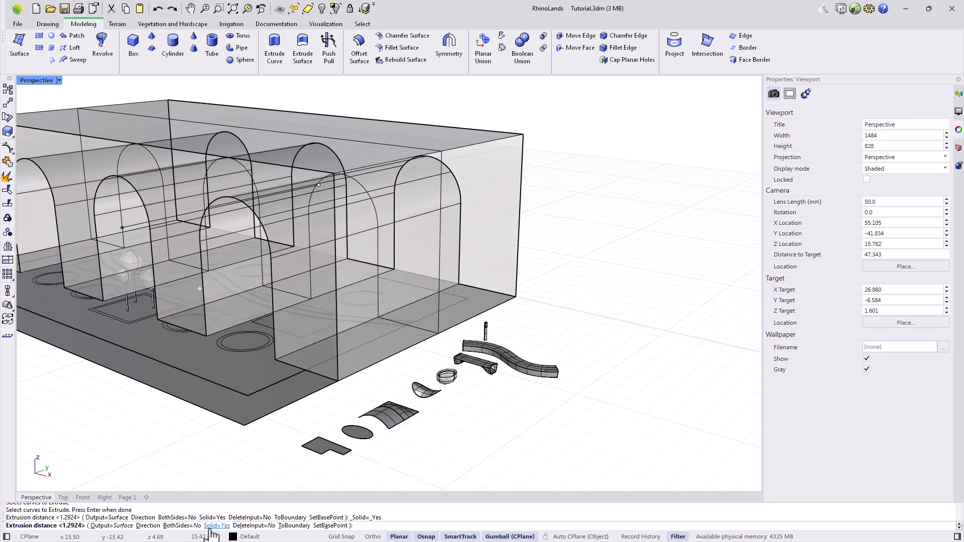
click(221, 528)
right_drag(379, 150, 23, 259)
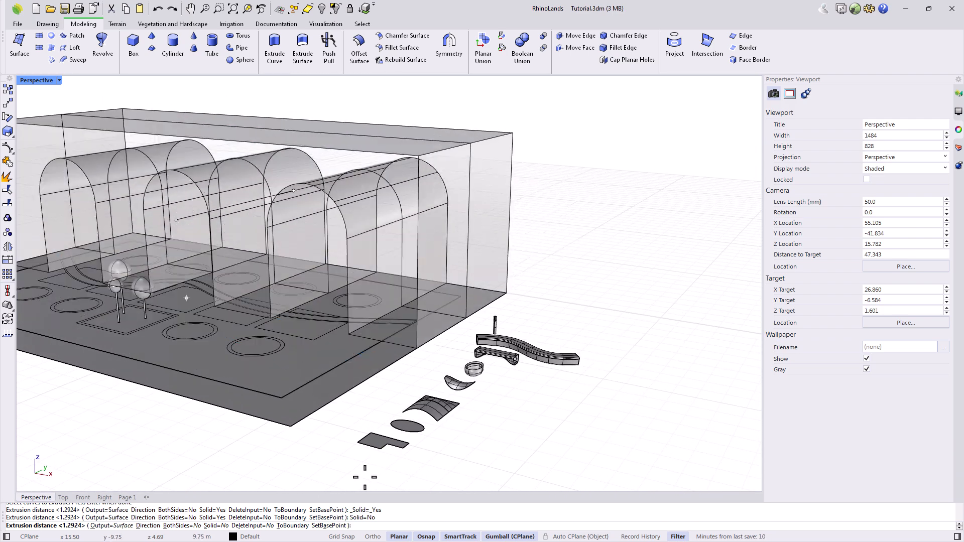
click(215, 526)
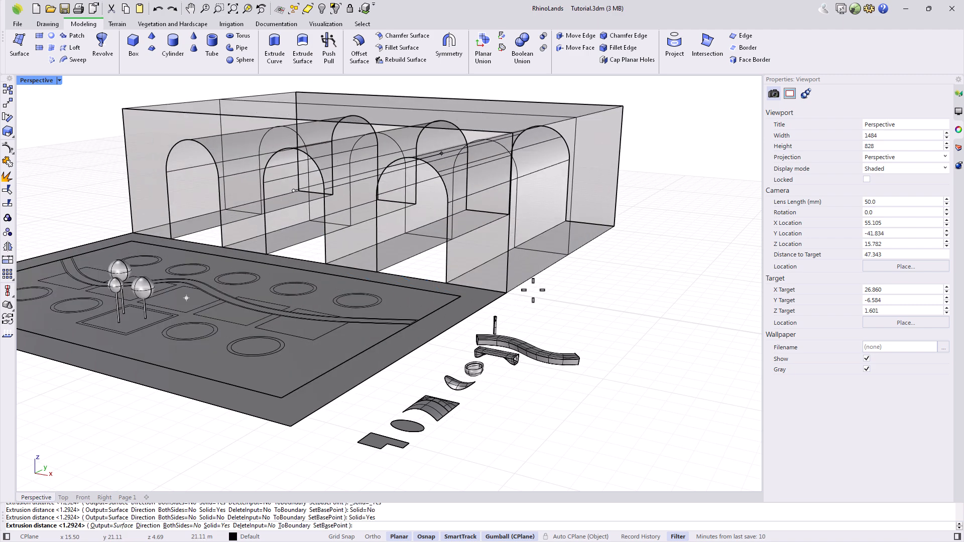
text(2.3)
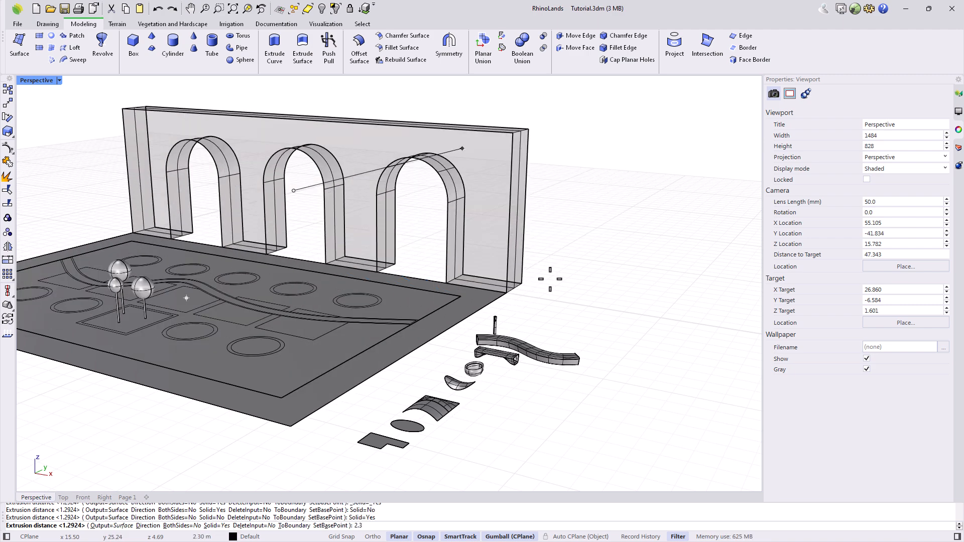
key(Return)
Delete the curved practice surface and select the leftover curve for extrusion.
scroll(554, 369, up, 3)
click(553, 363)
key(Delete)
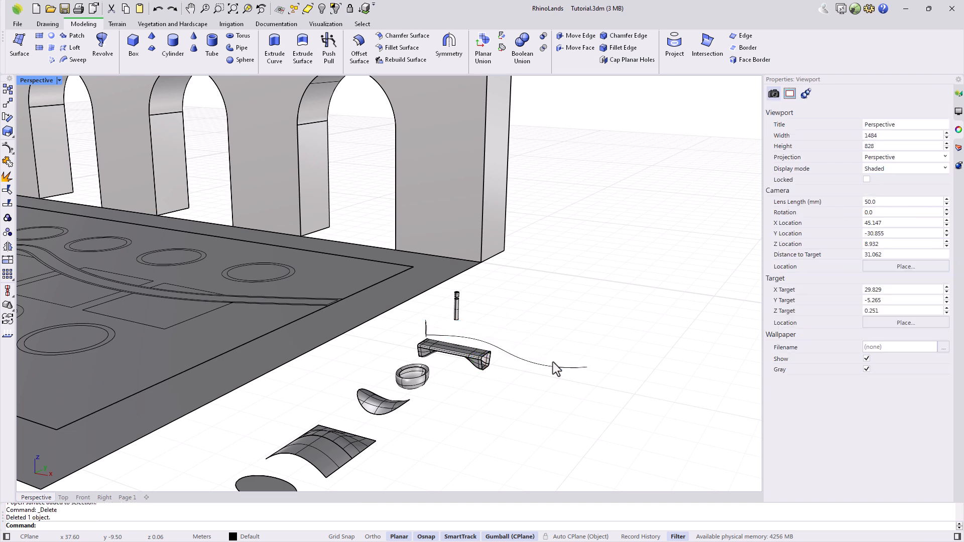
click(275, 50)
click(566, 367)
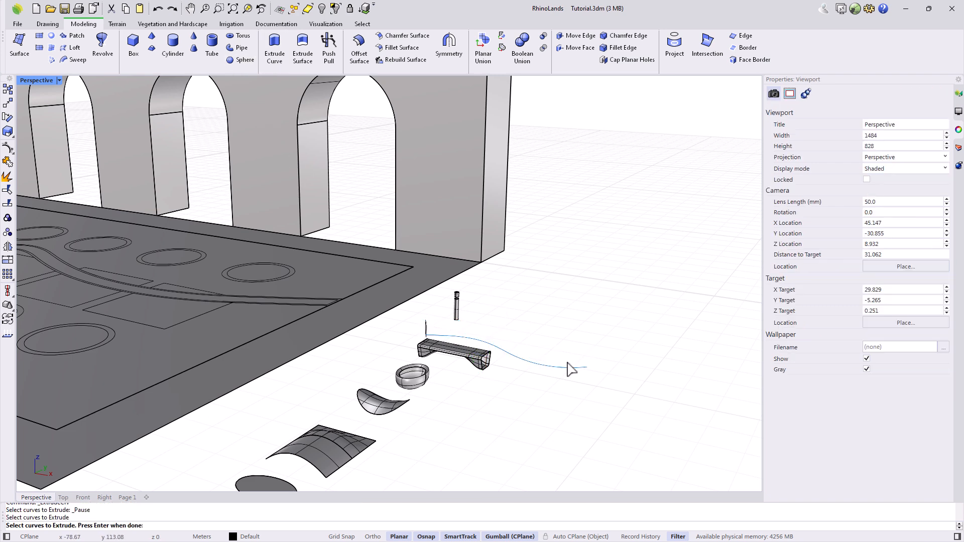
key(Return)
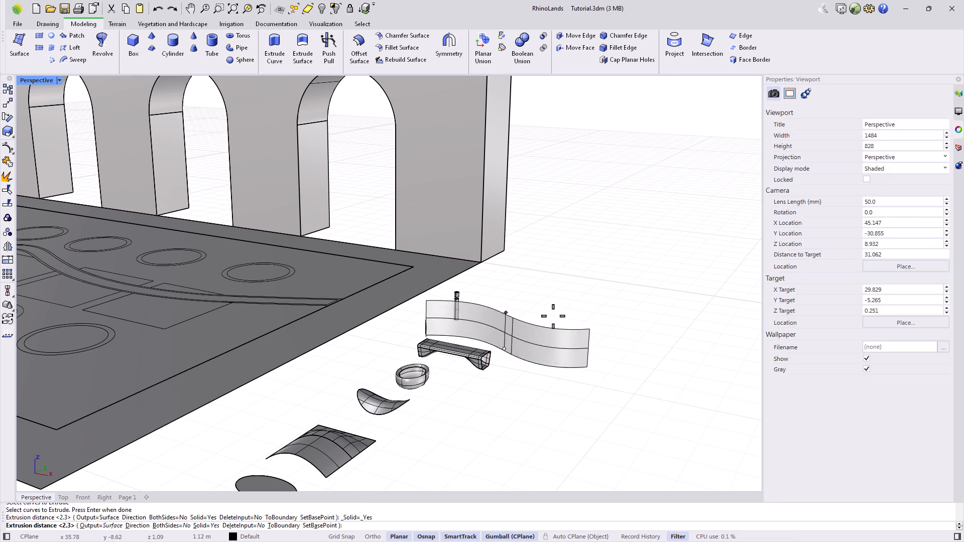
Draw a vertical guide polyline upward from the curve's end in the side view.
right_drag(554, 315, 536, 308)
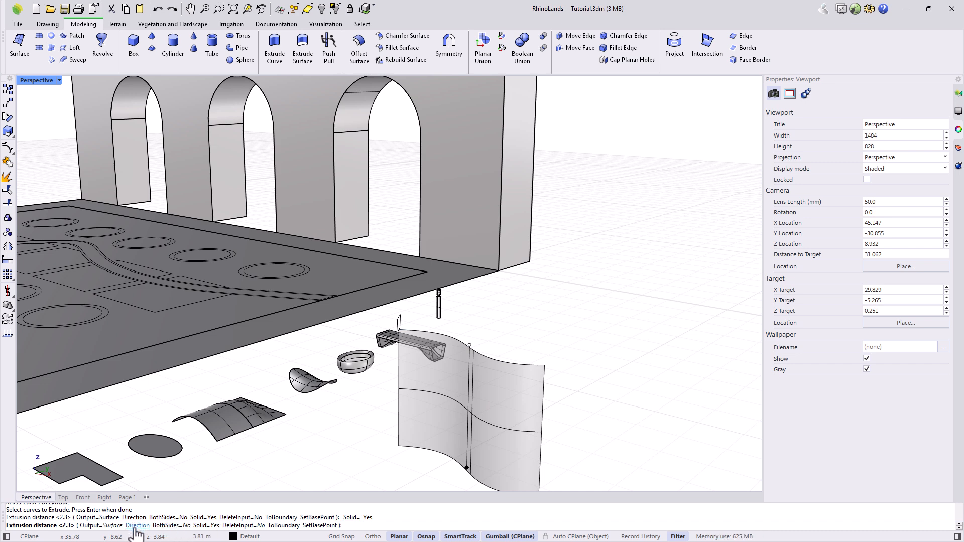
key(Escape)
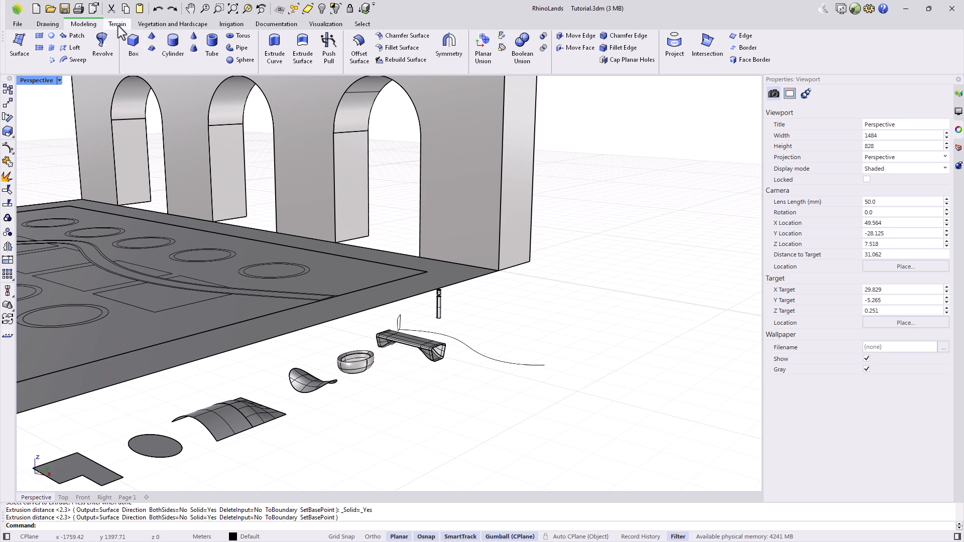
click(50, 24)
click(79, 44)
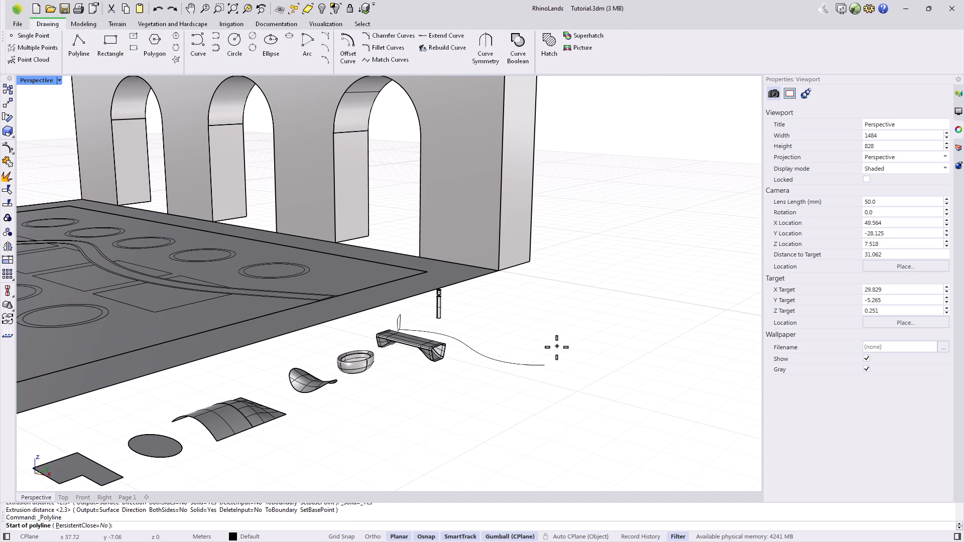
click(544, 367)
double_click(36, 80)
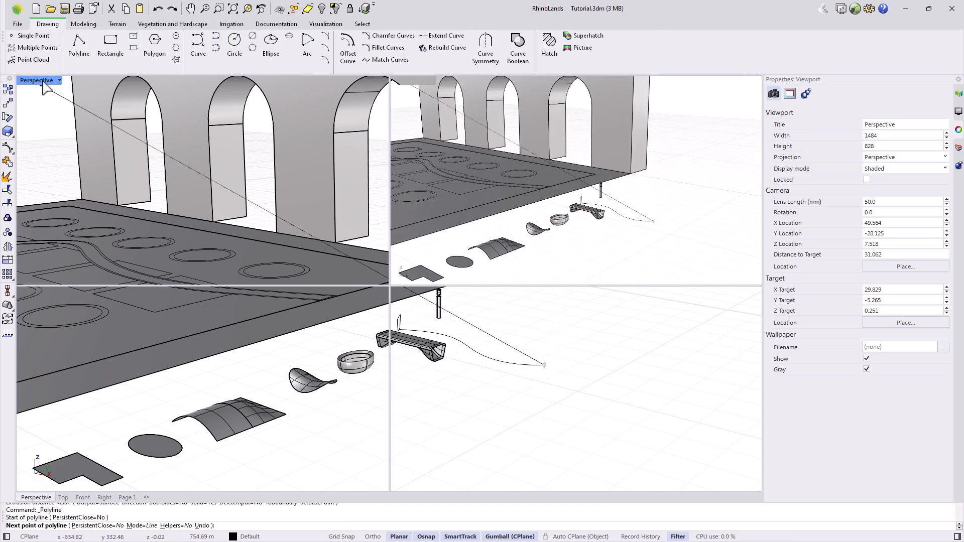
scroll(608, 459, up, 5)
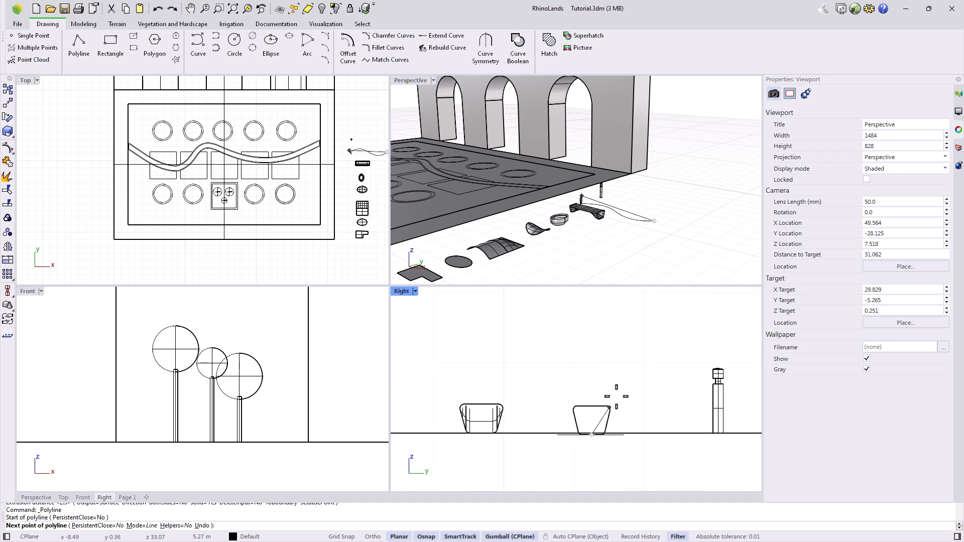
click(608, 382)
key(Return)
Extrude the S-curve along the guide line's direction into a standing wavy wall.
double_click(409, 80)
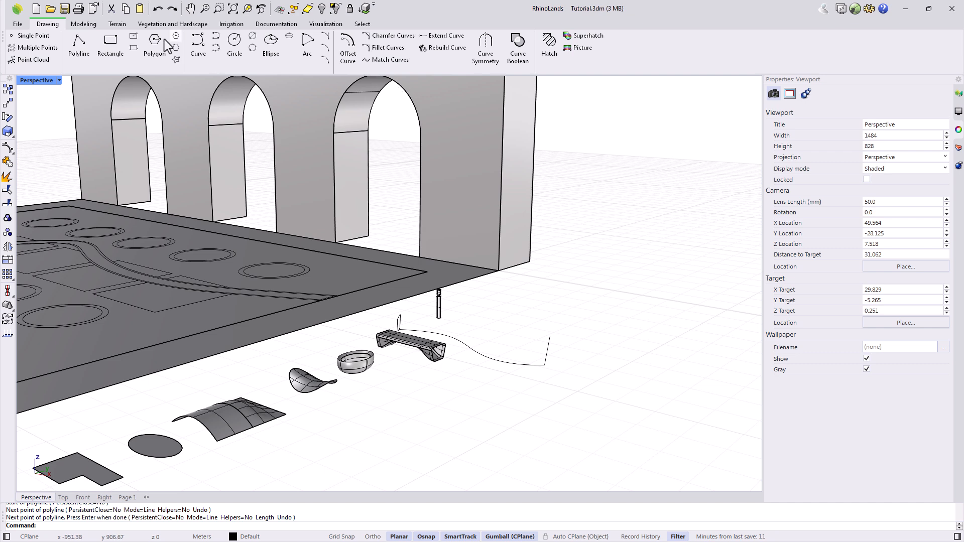
click(84, 24)
click(275, 55)
click(501, 363)
key(Return)
scroll(539, 368, up, 3)
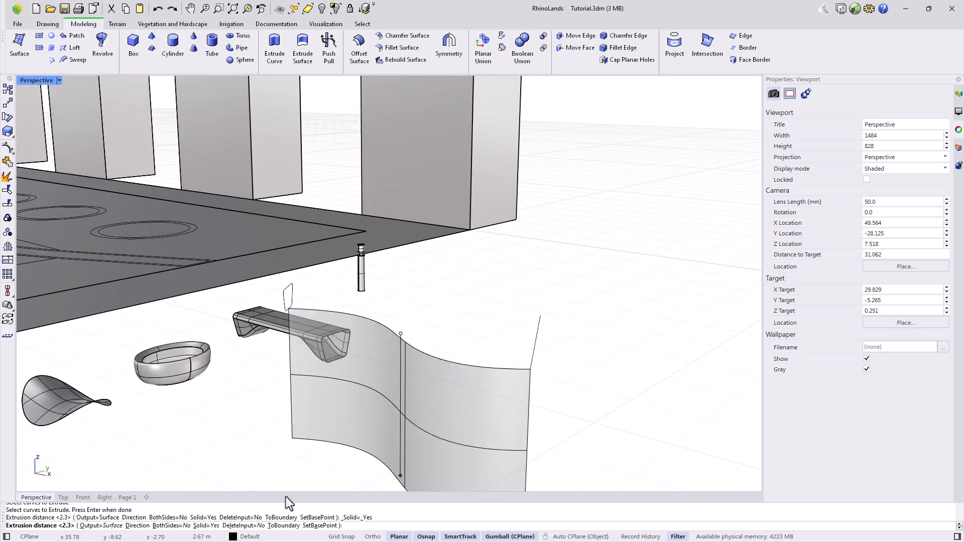
click(135, 526)
click(531, 368)
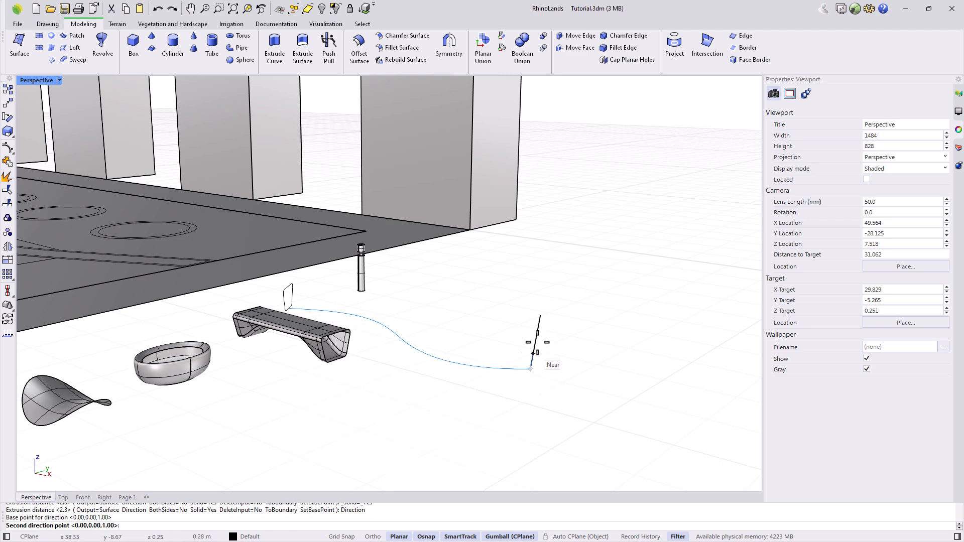
click(544, 315)
click(545, 315)
Orbit the view round to face the arched wall more frontally.
mouse_move(547, 318)
right_down()
mouse_move(547, 338)
mouse_move(496, 319)
mouse_move(593, 349)
right_up()
scroll(592, 344, down, 9)
scroll(395, 340, up, 3)
right_drag(379, 341, 426, 335)
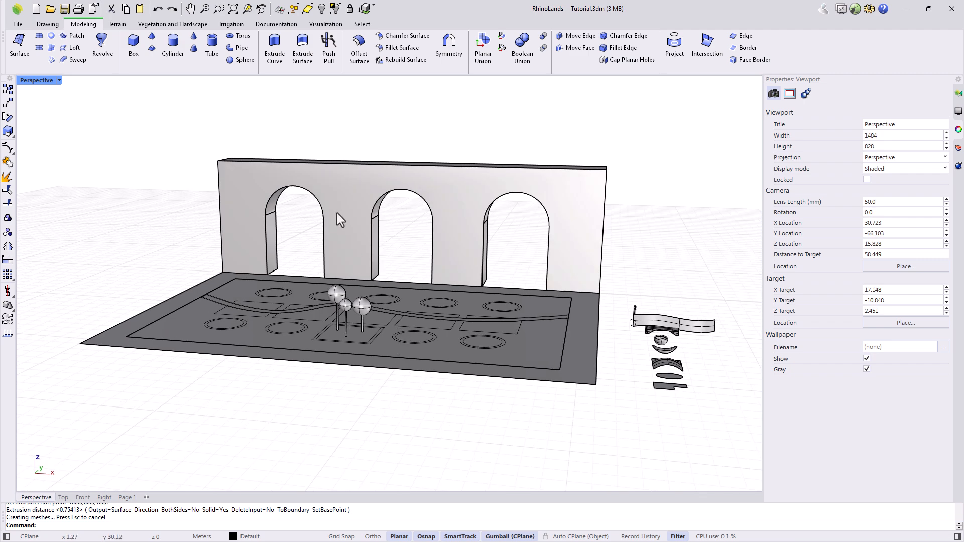
Extrude the ground slab surface by 0.2 to make it a solid slab.
click(298, 63)
scroll(446, 385, up, 3)
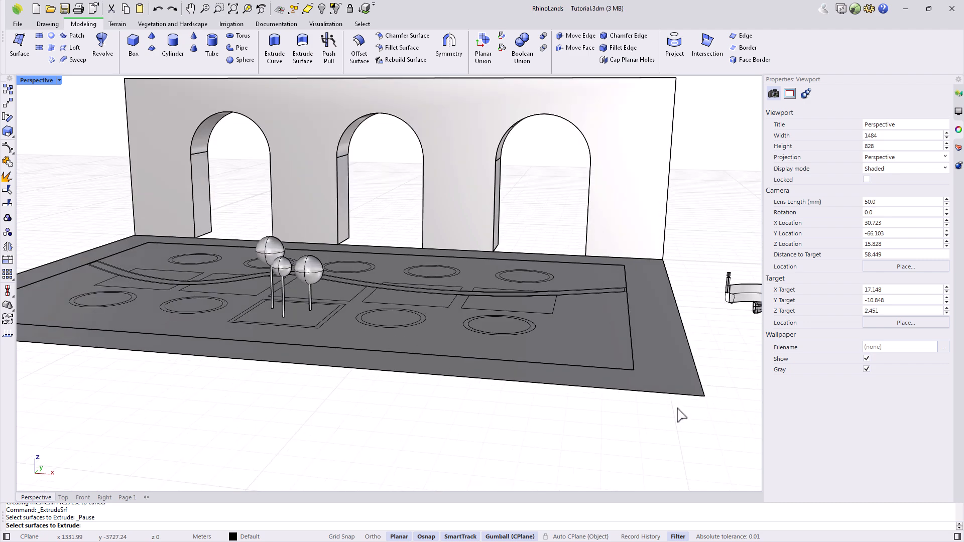
click(659, 366)
key(Return)
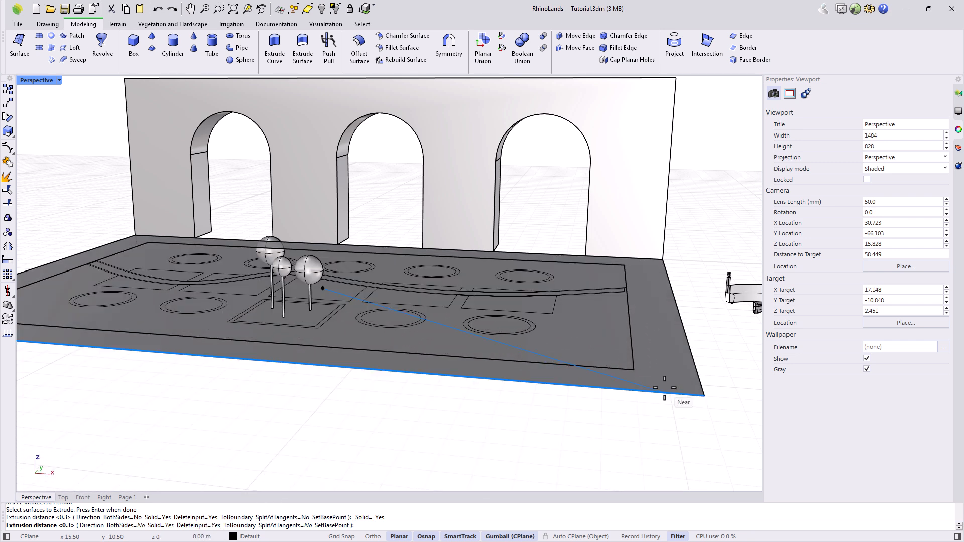
text(0.2)
key(Return)
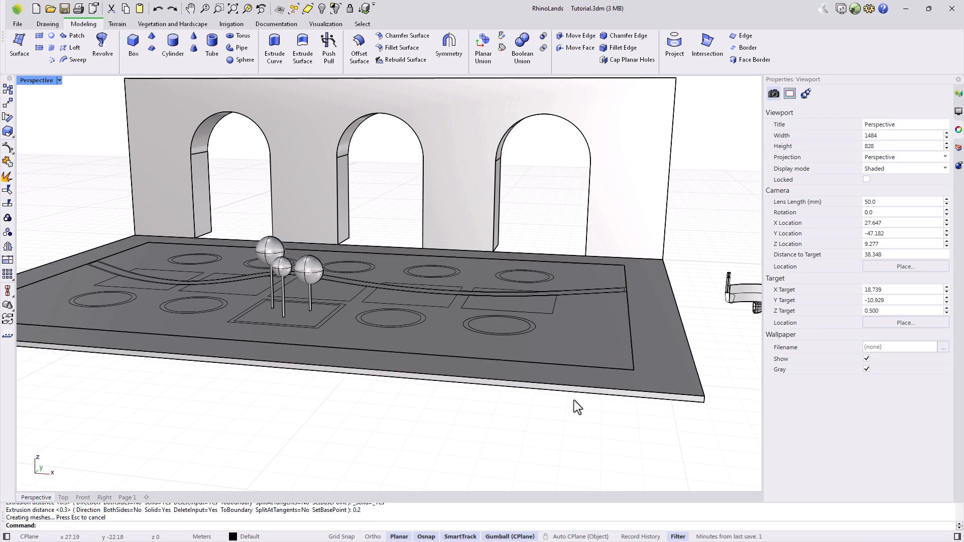
scroll(502, 387, down, 2)
Cut the path strip out of the slab using the path's edge curves.
right_drag(501, 387, 486, 404)
scroll(538, 327, up, 8)
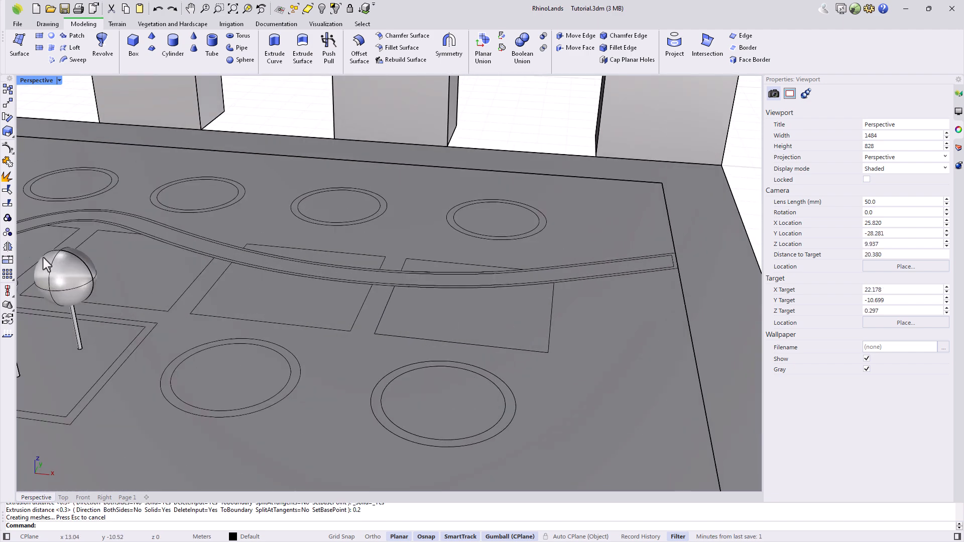
click(8, 203)
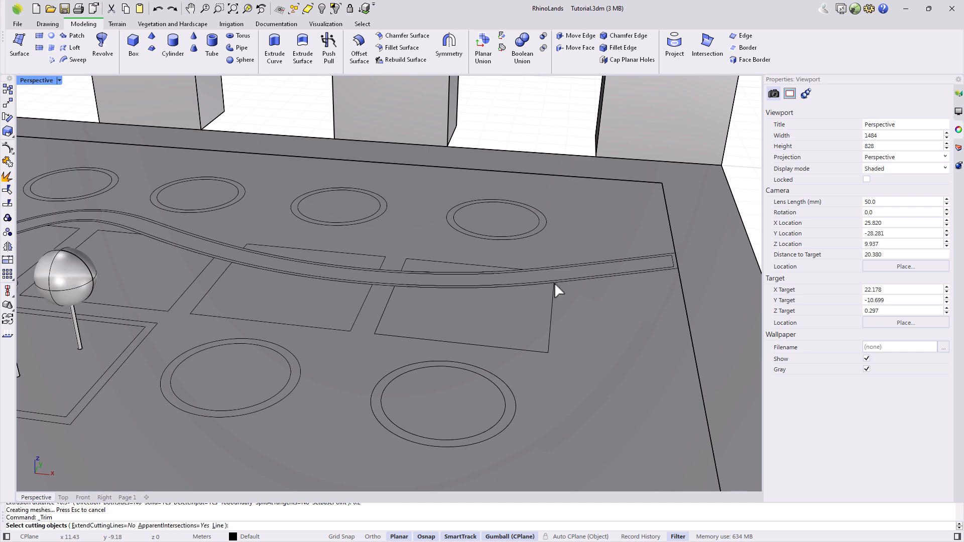
scroll(587, 269, up, 5)
click(580, 292)
key(Return)
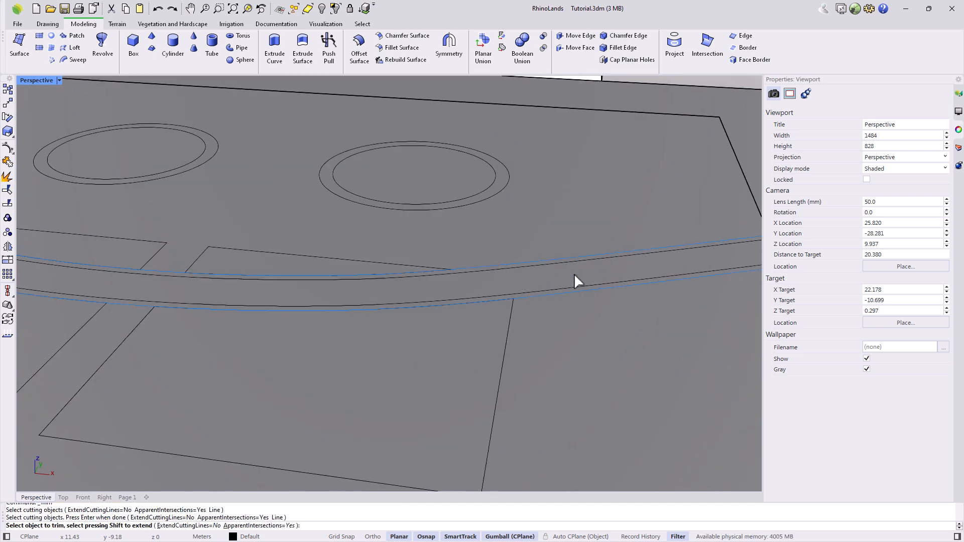
click(574, 273)
scroll(571, 276, down, 5)
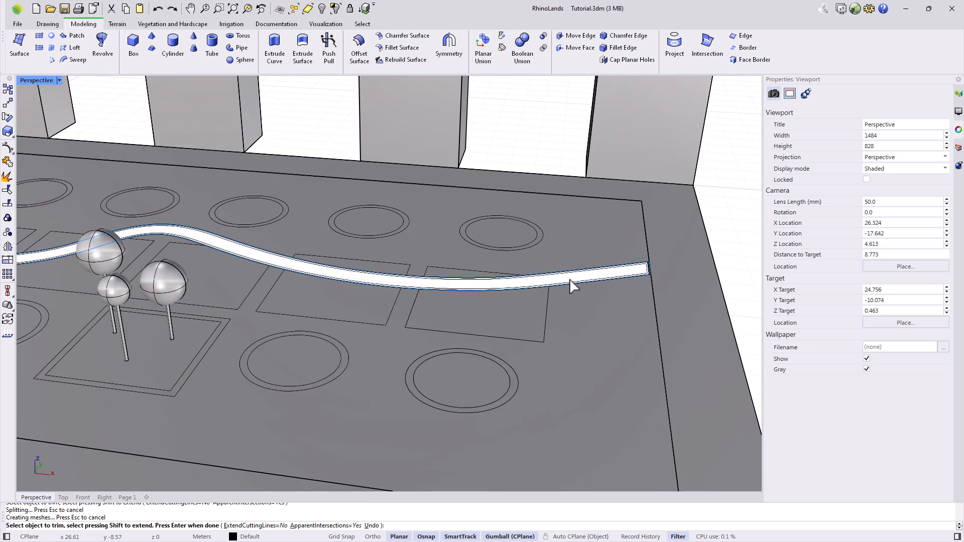
key(Return)
Thicken the path surface into a 0.3 solid and lift it 0.1 upward.
click(303, 51)
click(614, 246)
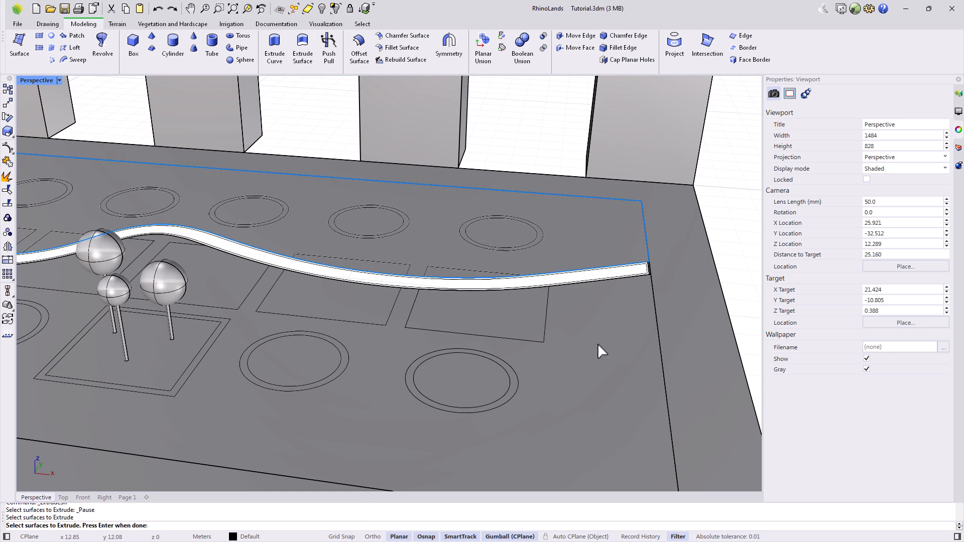
key(Return)
scroll(597, 343, down, 3)
text(0.3)
key(Return)
click(662, 372)
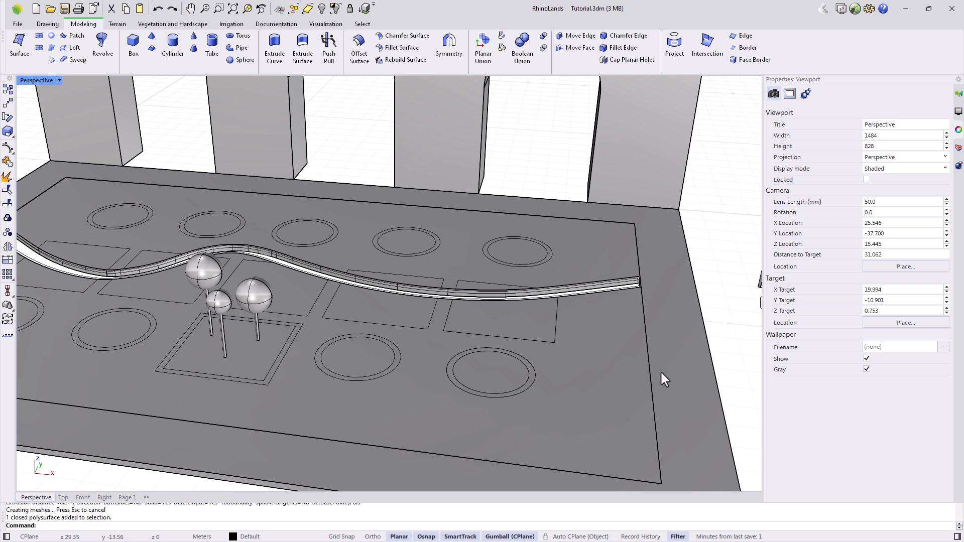
click(270, 255)
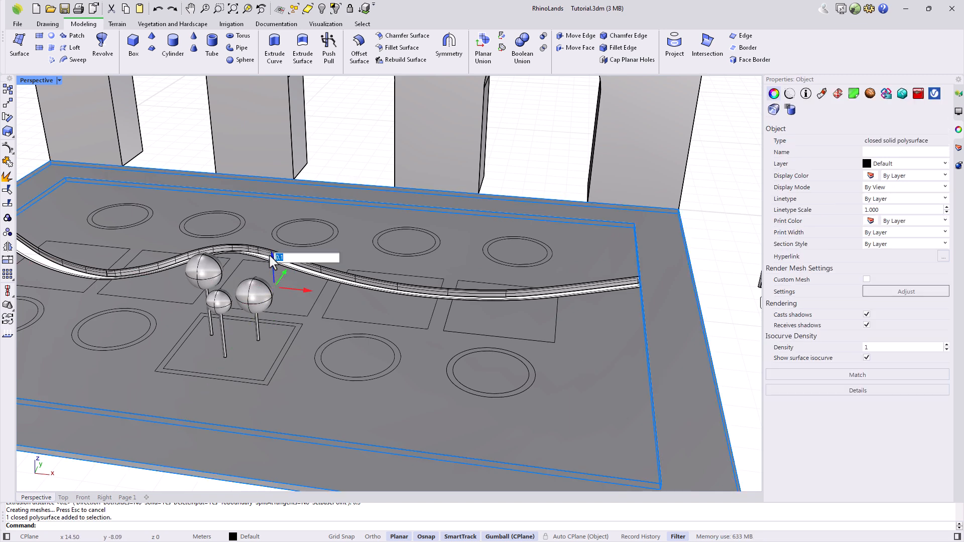
key(Return)
click(704, 259)
Delete the stray curved practice surface and the two loose curves.
right_drag(704, 260, 680, 259)
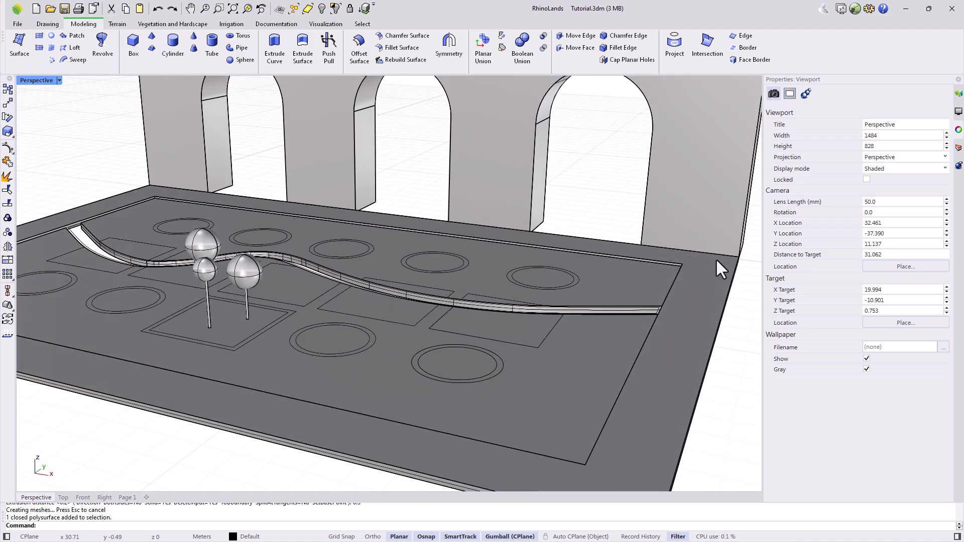
scroll(701, 261, down, 5)
right_drag(701, 261, 535, 324)
scroll(536, 325, up, 8)
drag(566, 300, 448, 280)
key(Delete)
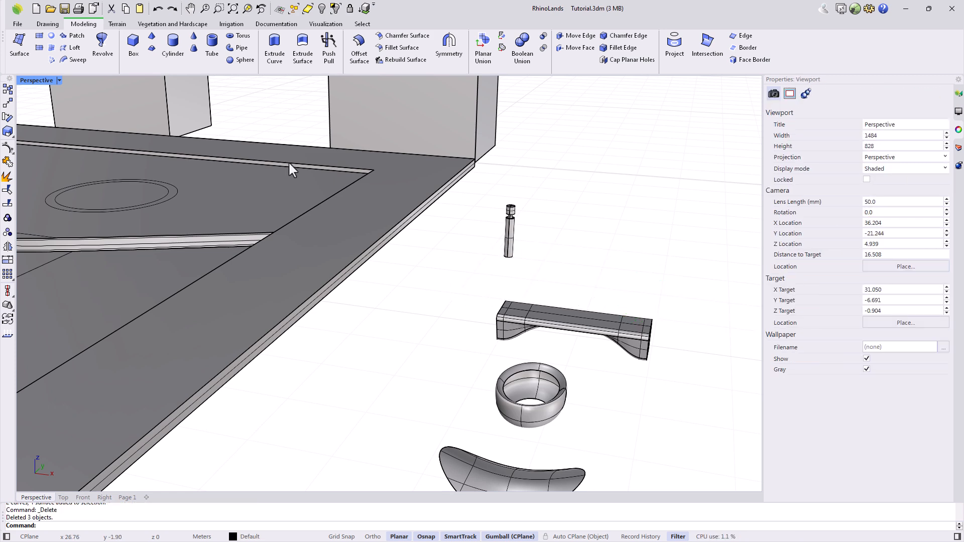
Draw a practice box and split its top and front faces with two lines.
click(133, 45)
click(579, 188)
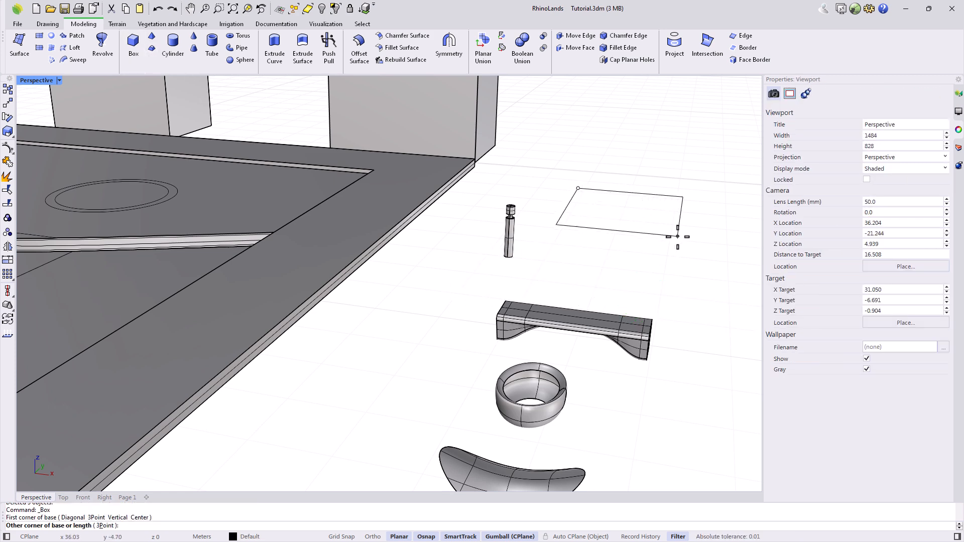
click(689, 235)
click(678, 173)
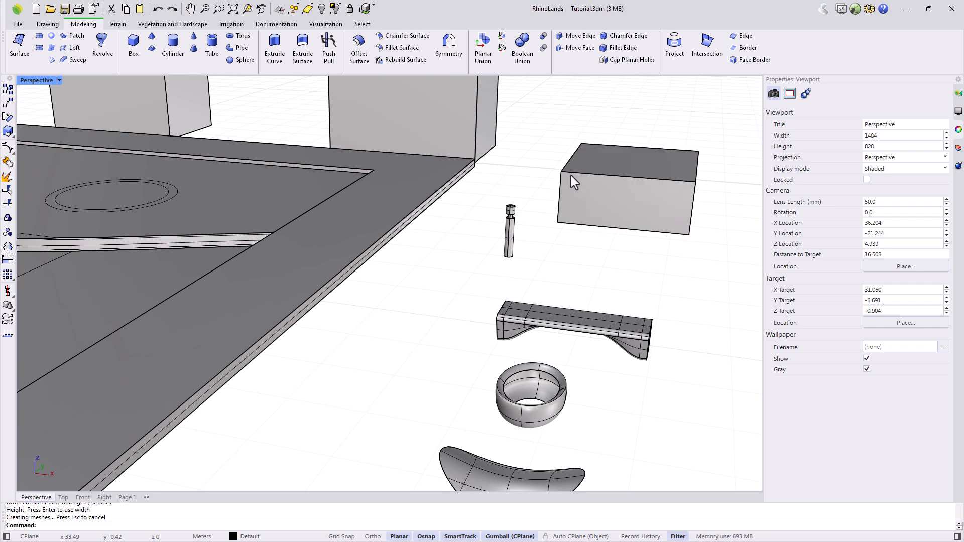
key(Return)
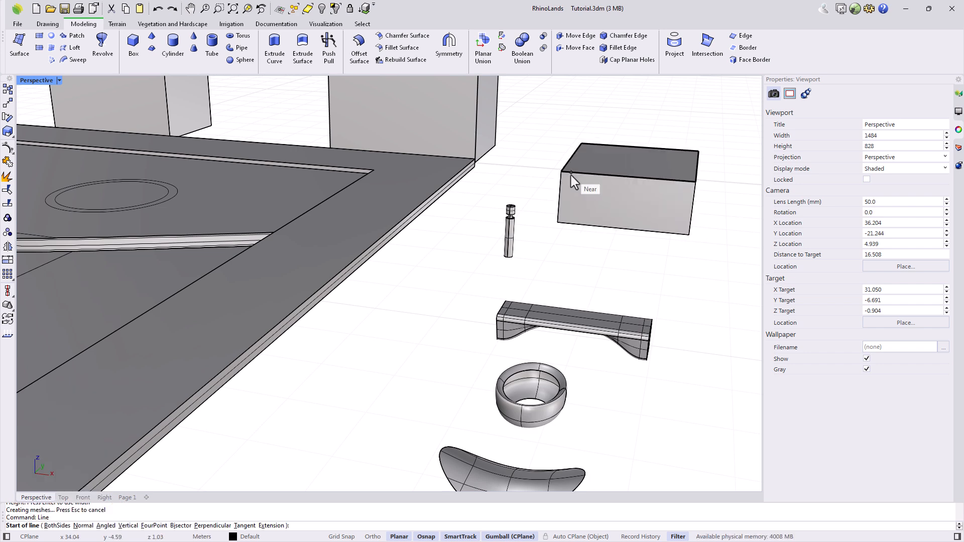
click(606, 145)
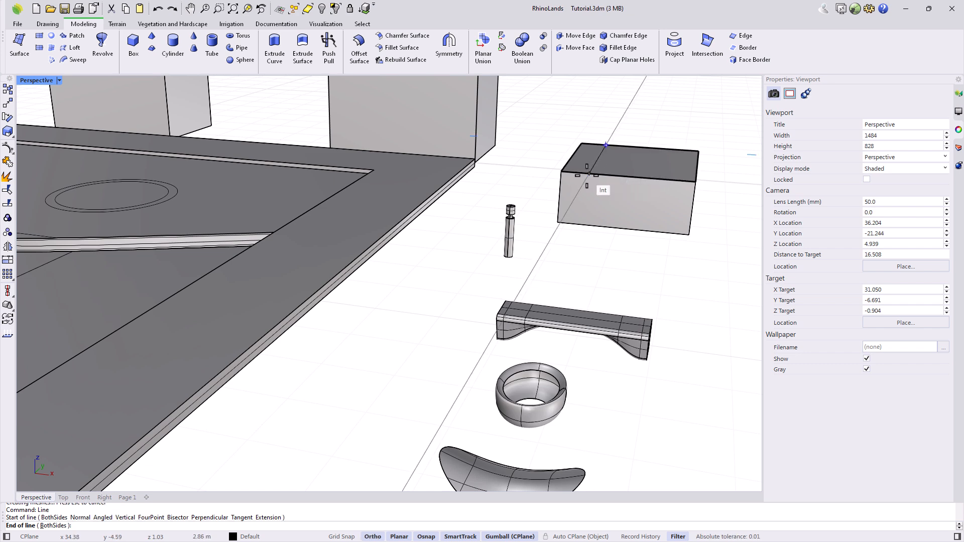
click(590, 172)
key(Return)
click(644, 178)
click(687, 205)
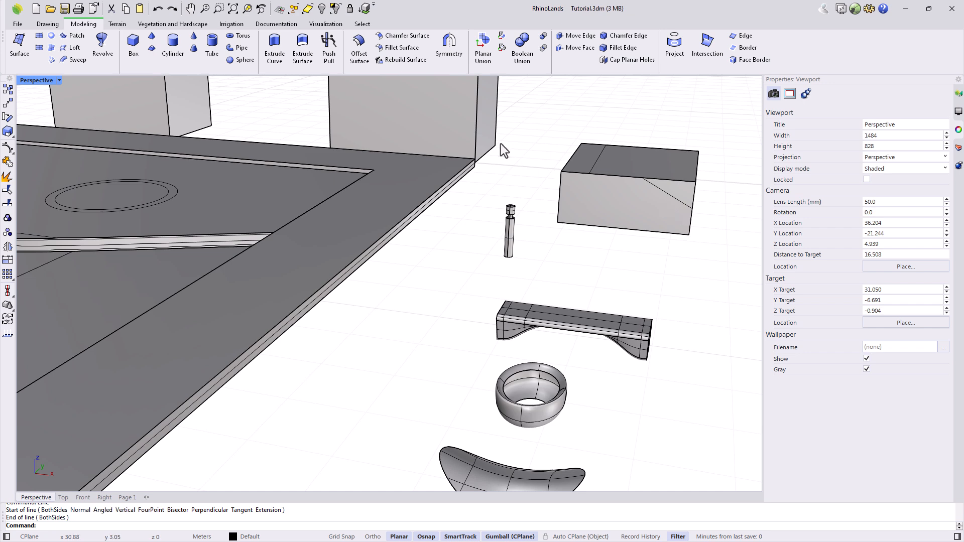
Raise the small top face 0.3 and push the front section into a sloped face.
click(329, 47)
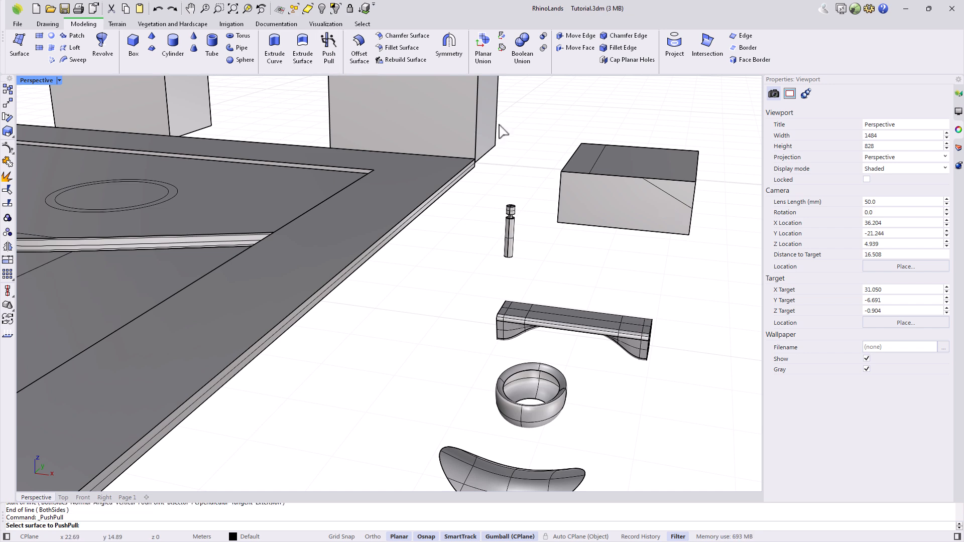
click(585, 160)
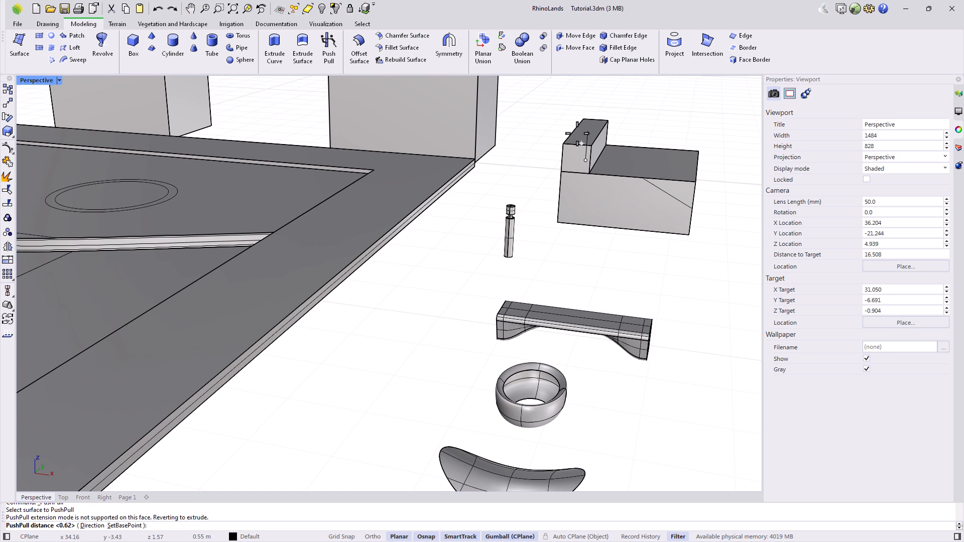
text(0.3)
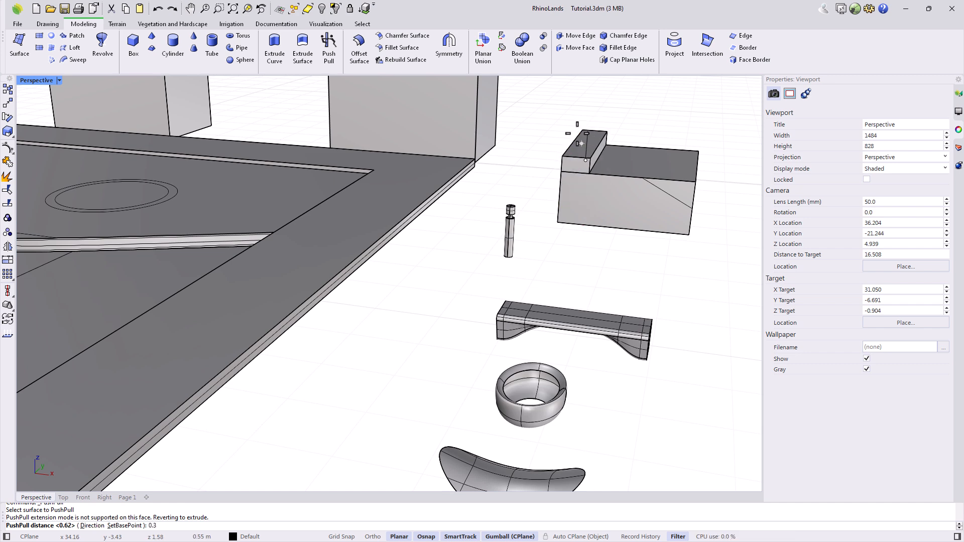
key(Return)
key(Return)
click(675, 193)
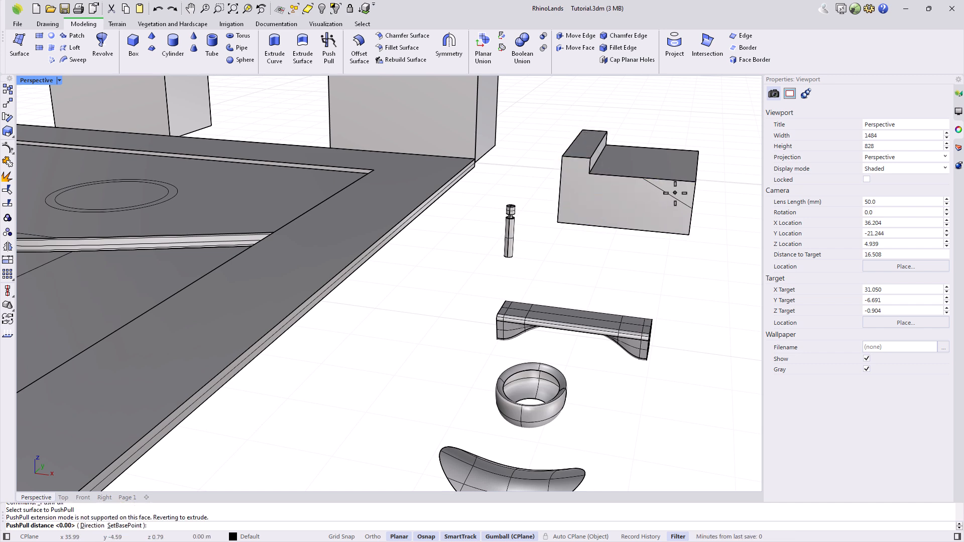
click(689, 153)
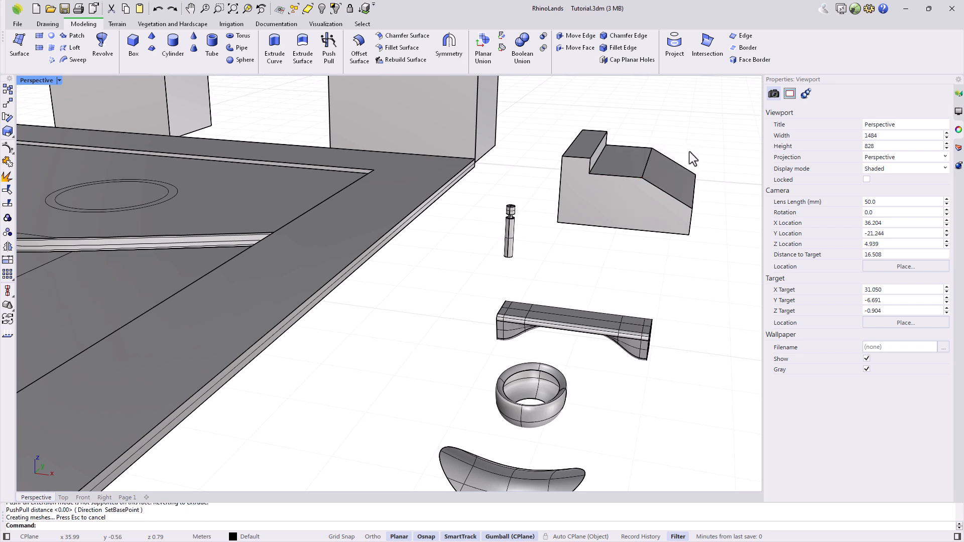
right_drag(689, 180, 655, 167)
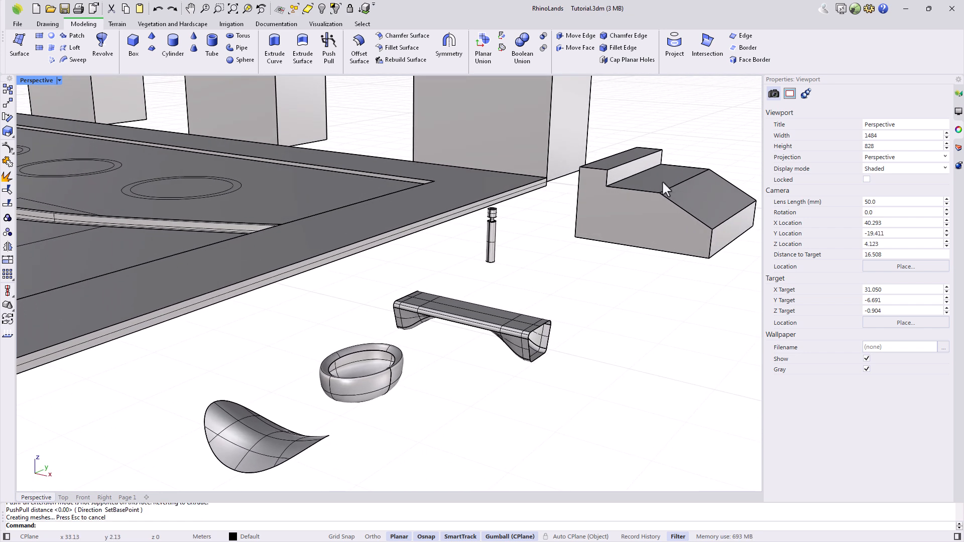
Push-pull the box's front face again using Extend mode.
key(Return)
click(722, 237)
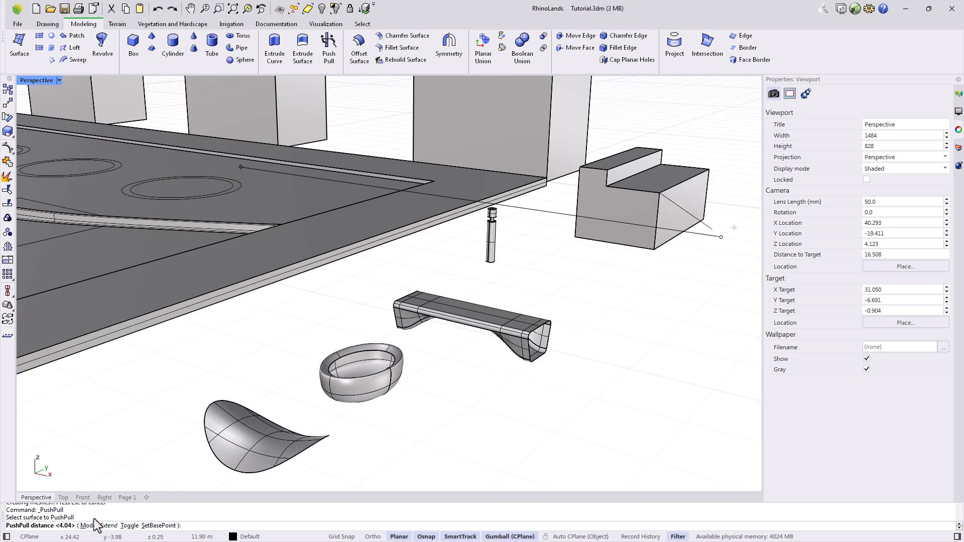
text(m)
key(Return)
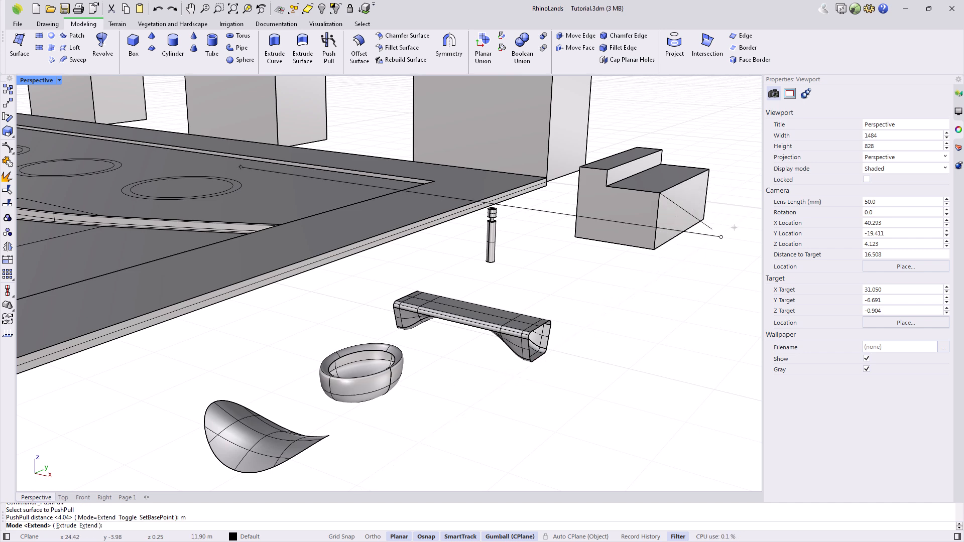
click(88, 526)
scroll(703, 254, down, 2)
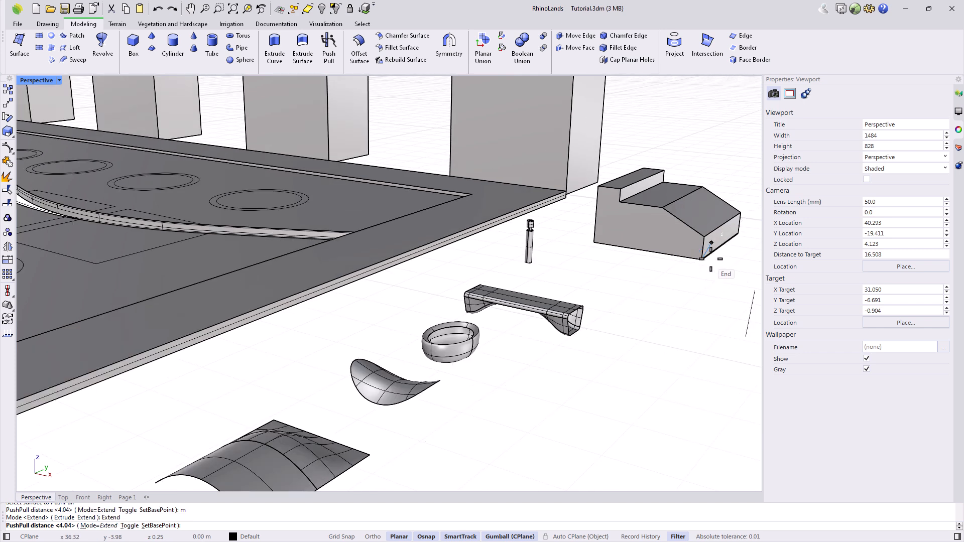
click(717, 239)
scroll(644, 286, down, 2)
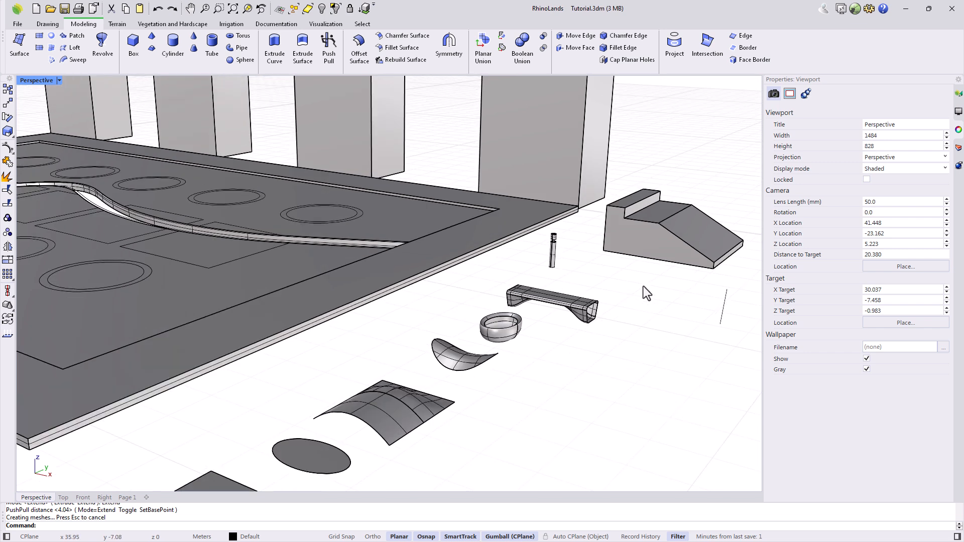
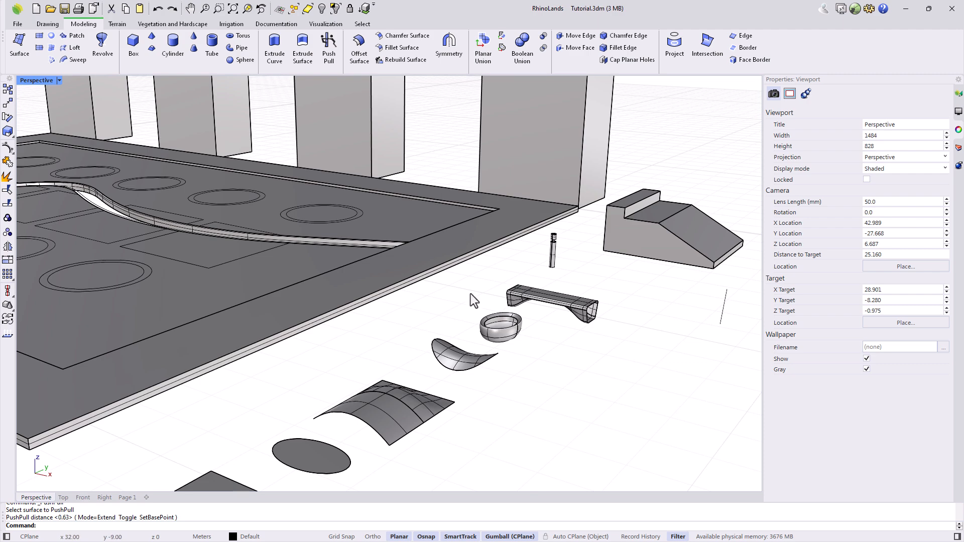
Crossing-select the four helper curves and the surface on the curved sample and delete them.
right_drag(454, 462, 394, 462)
drag(268, 447, 237, 376)
key(Delete)
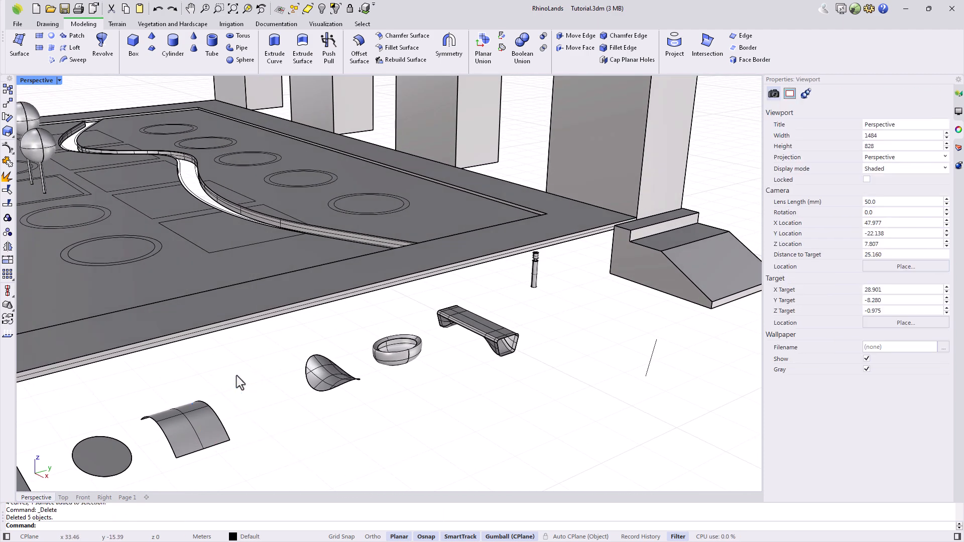
Choose the arched surface as the surface for Offset Surface.
click(355, 58)
scroll(222, 390, down, 2)
scroll(207, 429, up, 2)
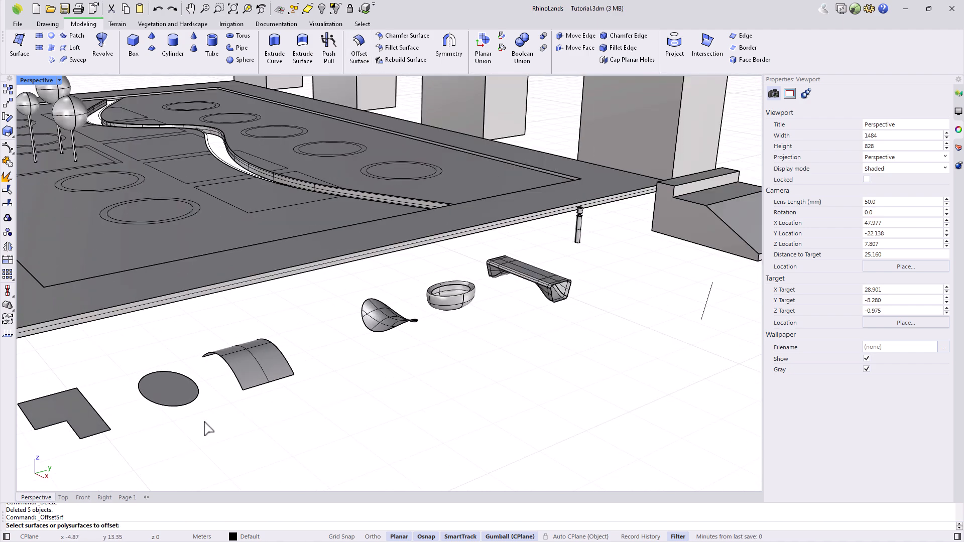
right_drag(244, 415, 267, 418)
shift+right_drag(408, 449, 406, 421)
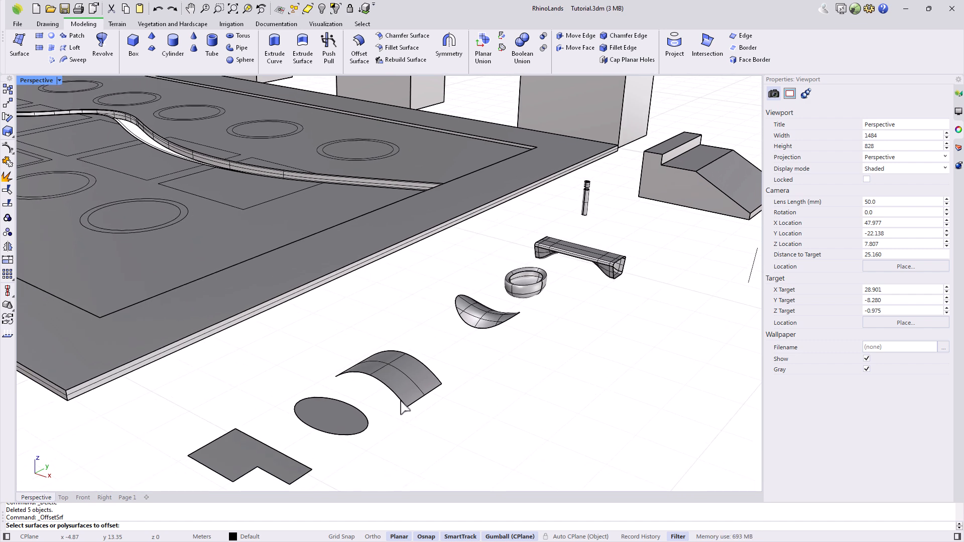
click(386, 374)
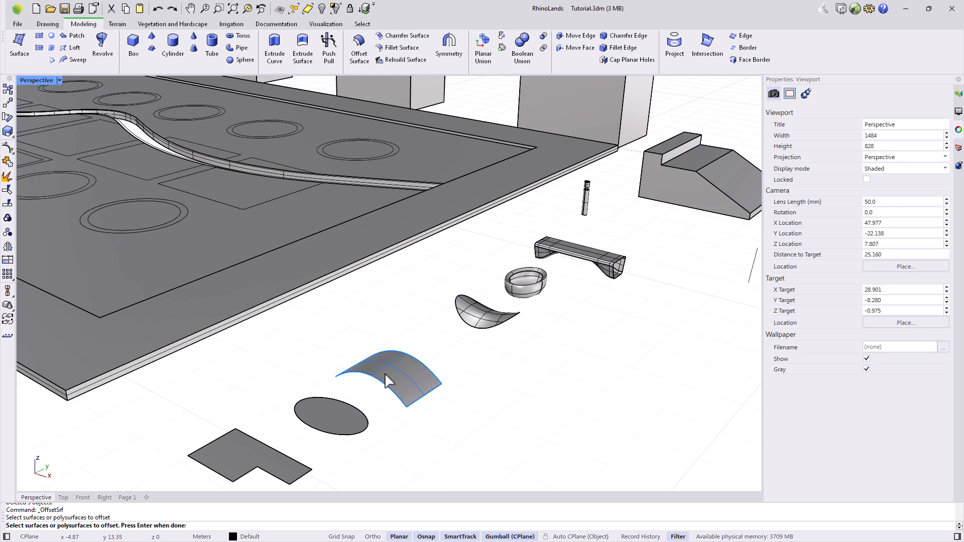
key(Return)
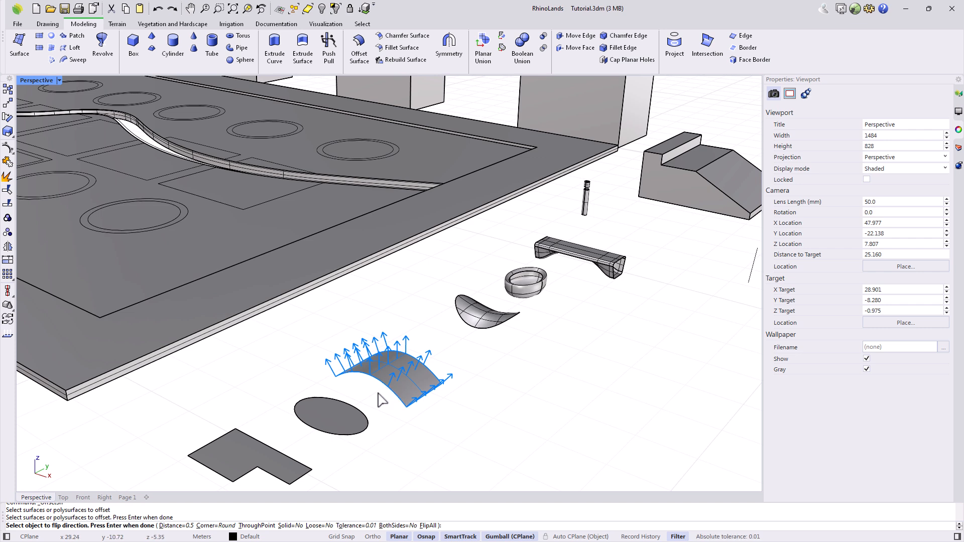
Offset it 0.3 to the upper side, keeping Solid=No so it stays an open surface.
click(428, 526)
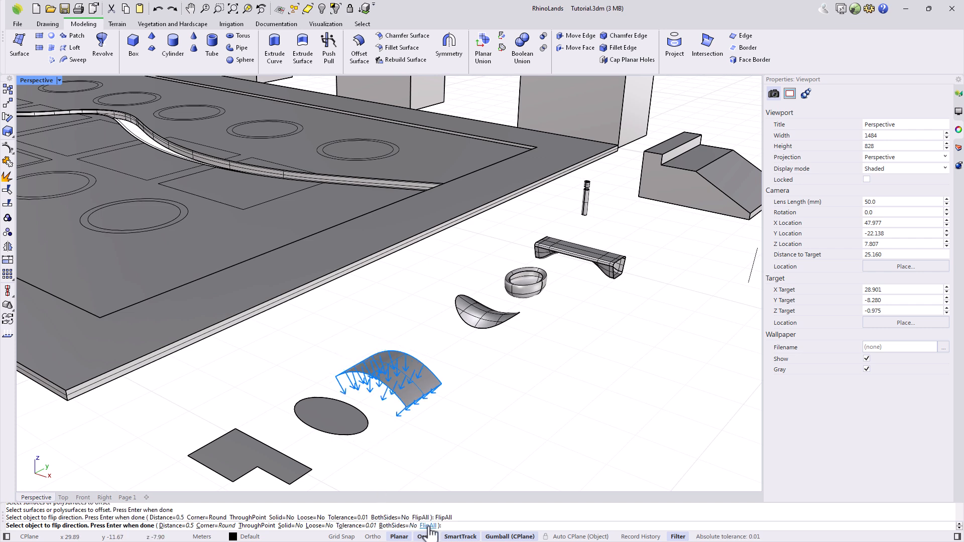
click(428, 526)
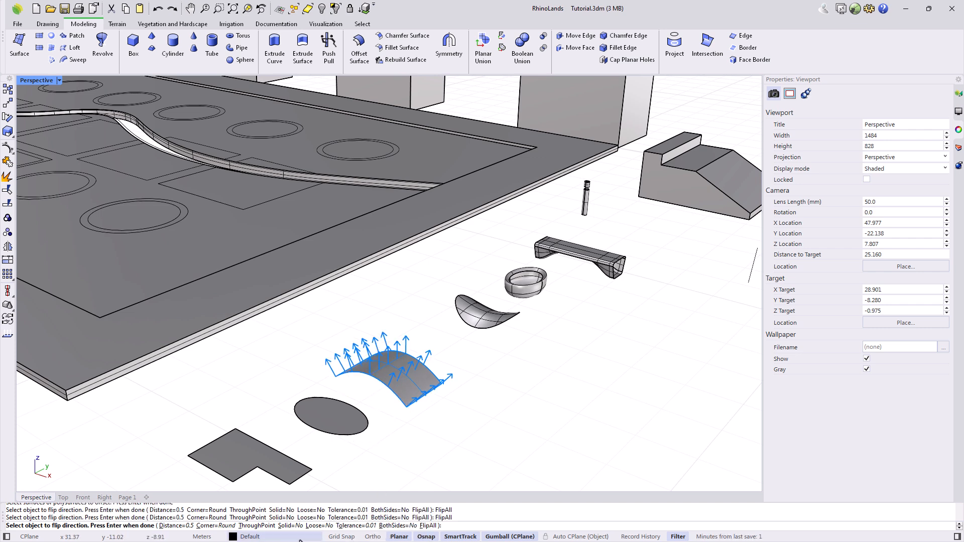
click(290, 526)
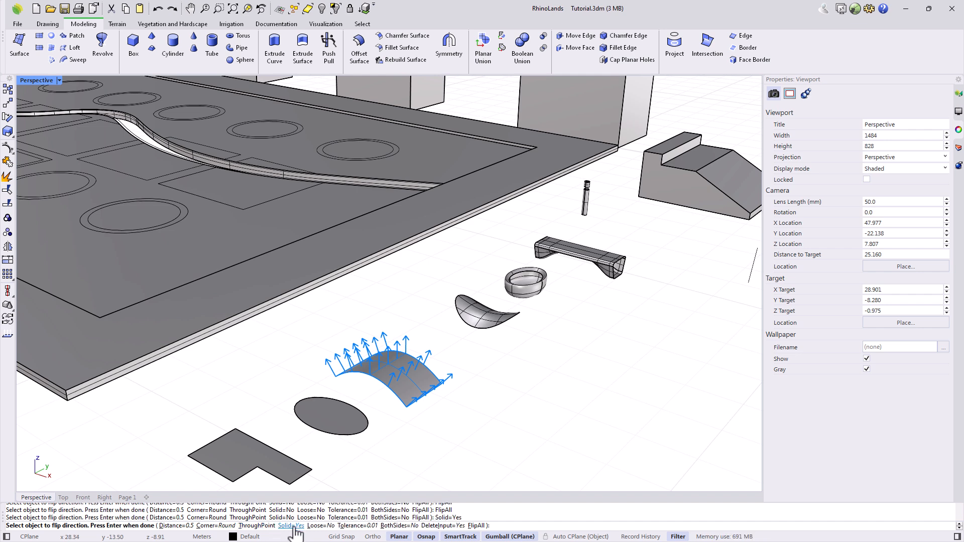
click(290, 526)
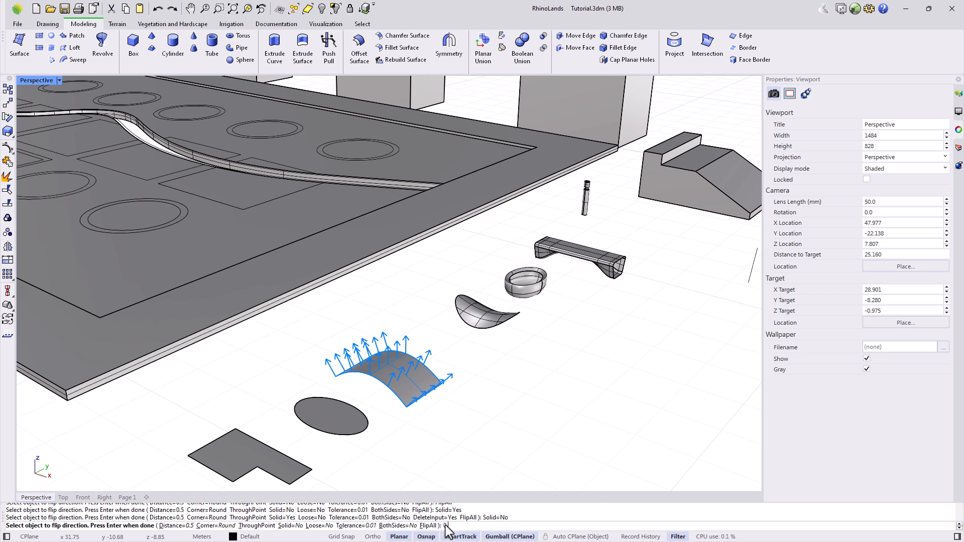
text(0.3)
key(Return)
key(Return)
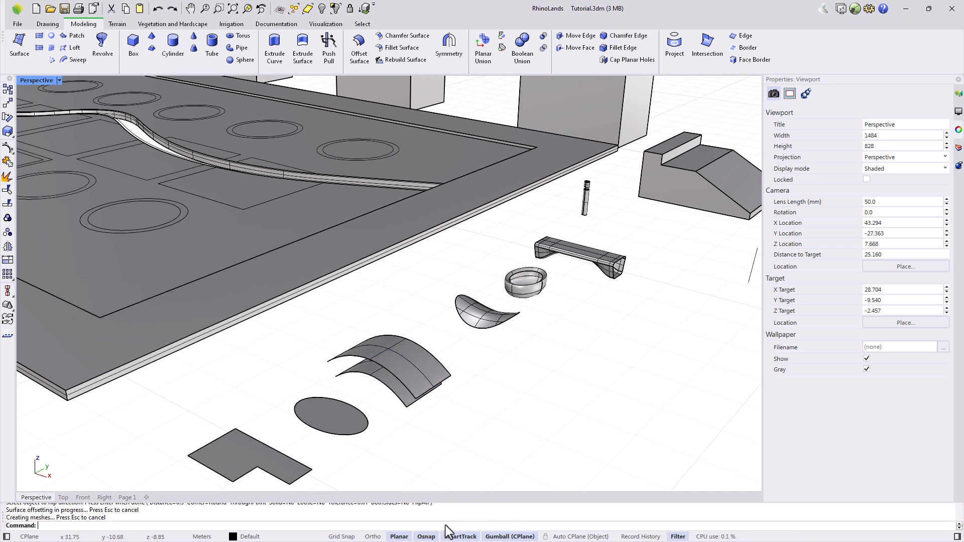
Draw two connected ground lines forming an L-shaped corner.
right_drag(434, 442, 495, 409)
scroll(553, 302, up, 2)
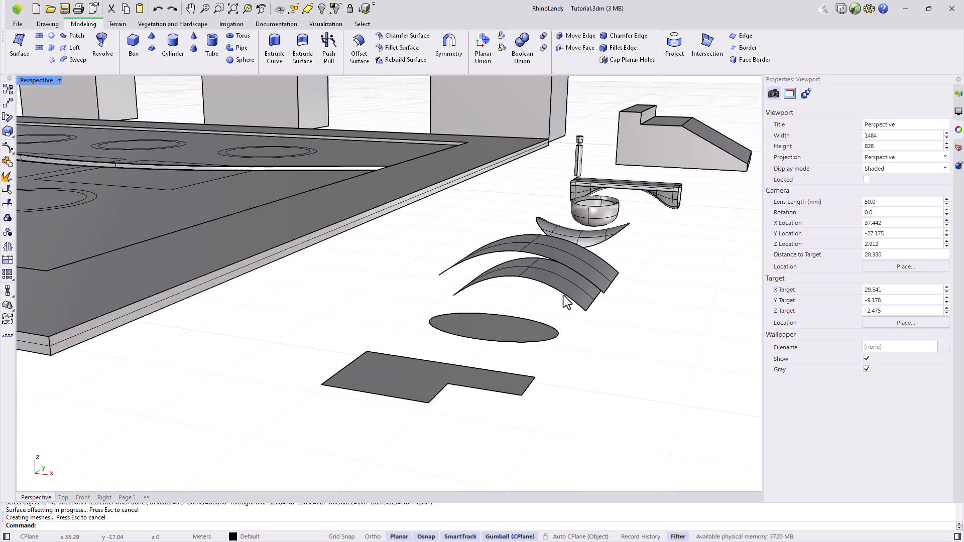
scroll(565, 300, down, 4)
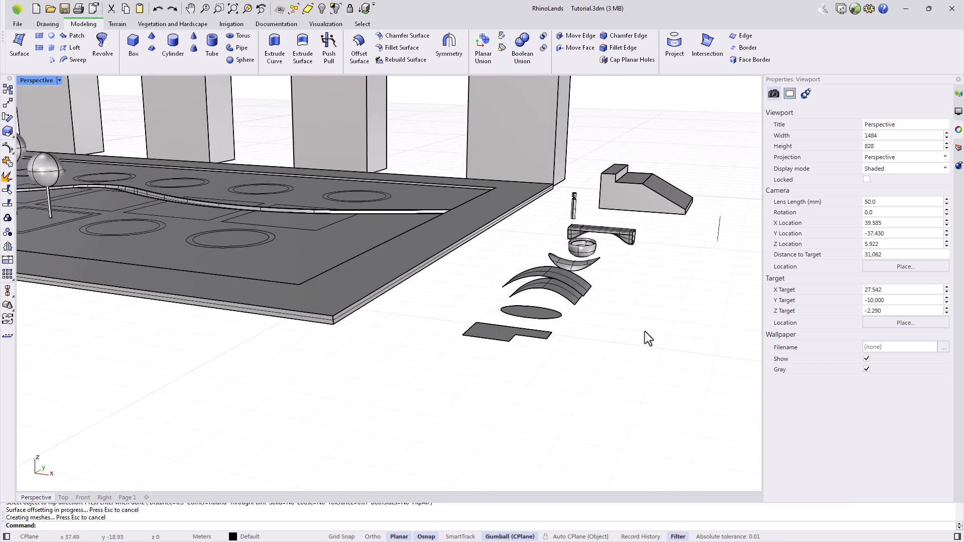
scroll(562, 333, up, 2)
key(Return)
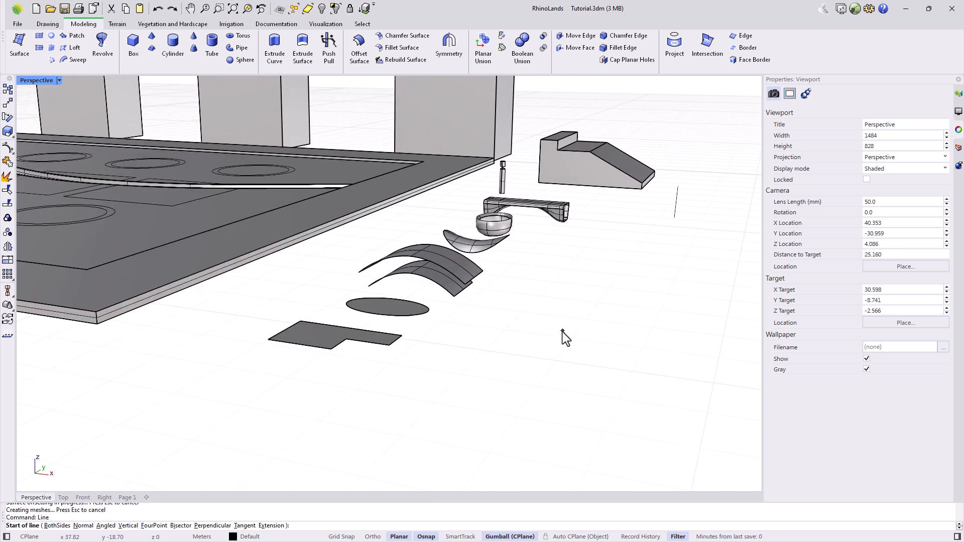
click(504, 327)
click(601, 338)
key(Return)
click(600, 339)
Extrude the L-shaped line about 1.17 upward with ExtrudeCrv into two wall faces.
text(Extri)
key(BackSpace)
text(udeCrv)
key(Return)
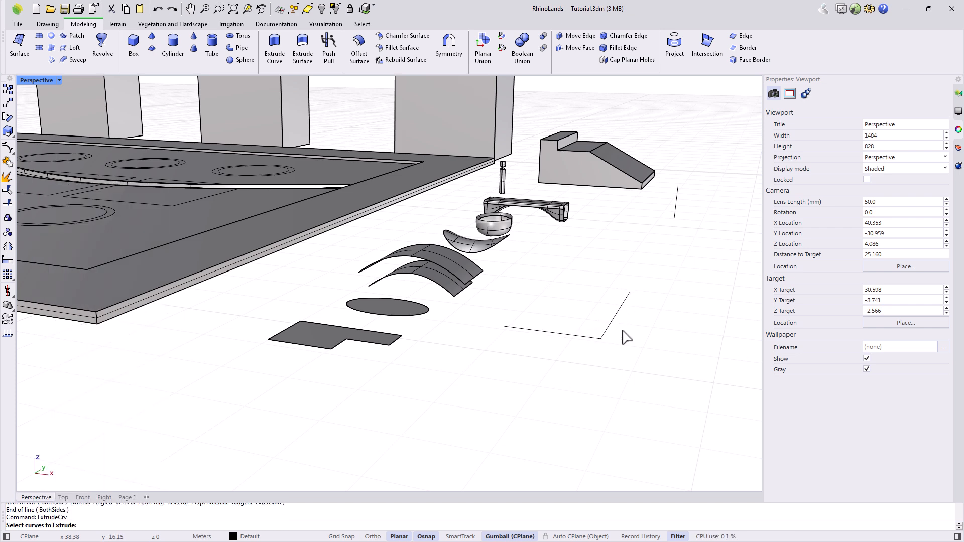
click(582, 336)
key(Return)
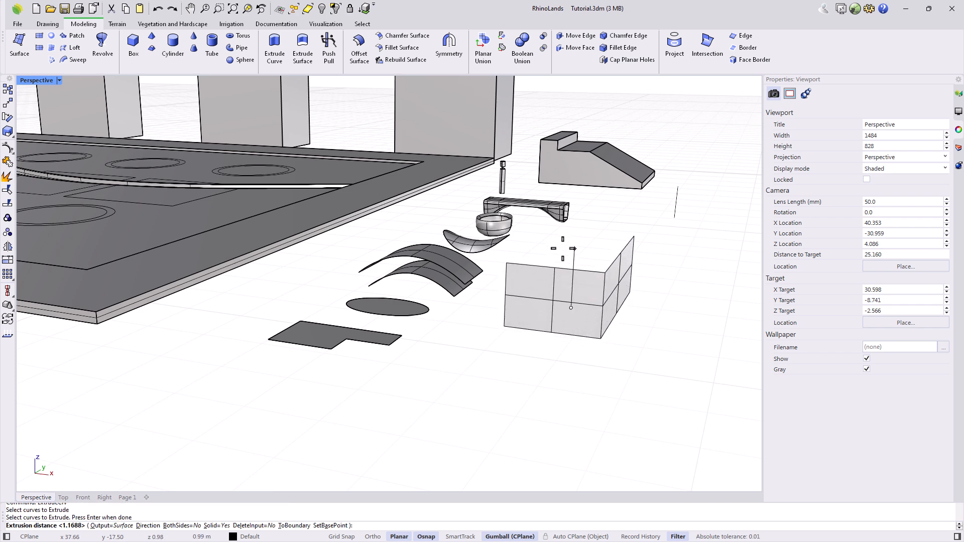
click(560, 244)
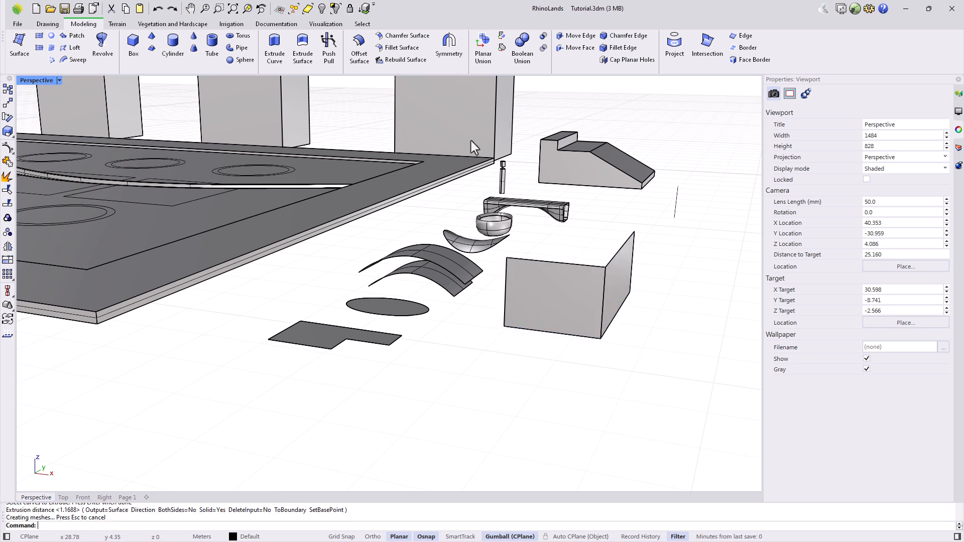
click(410, 40)
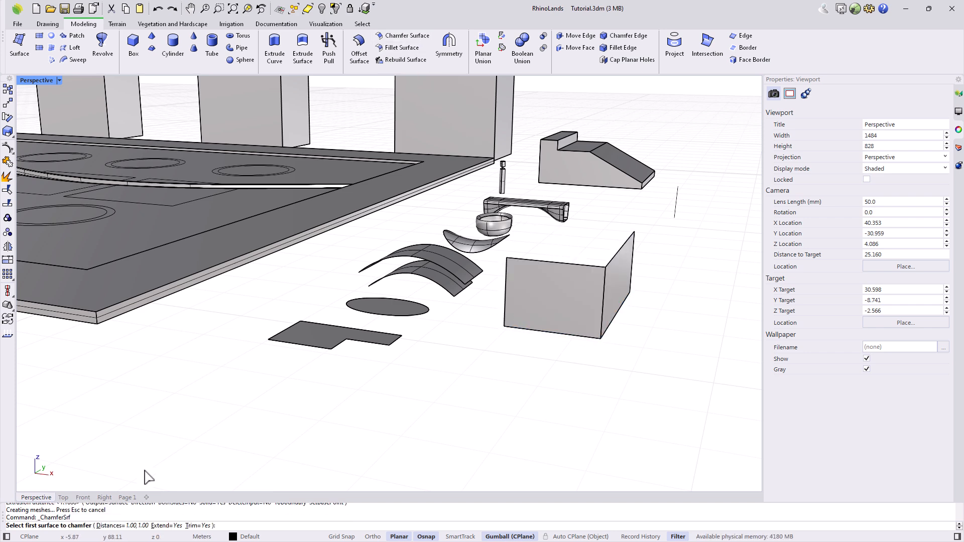
click(112, 526)
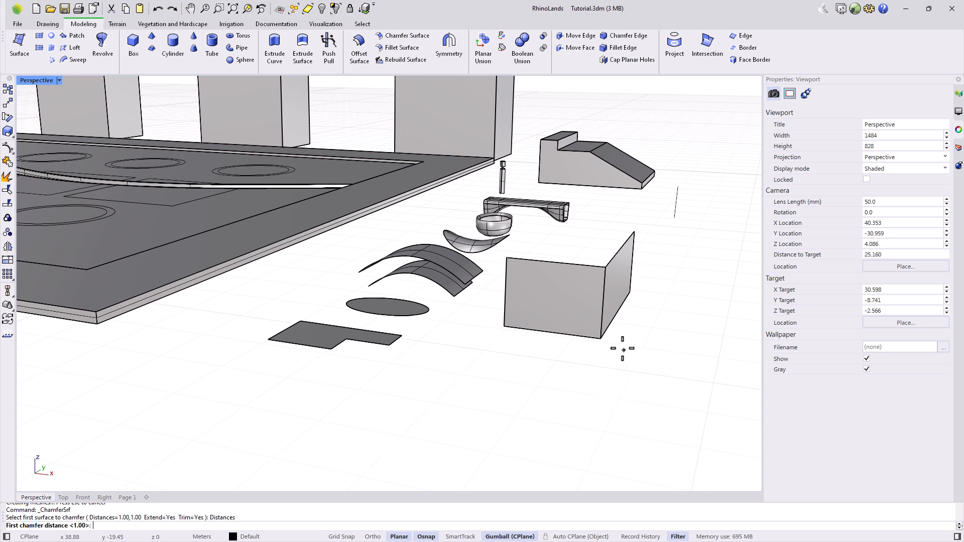
scroll(599, 343, up, 3)
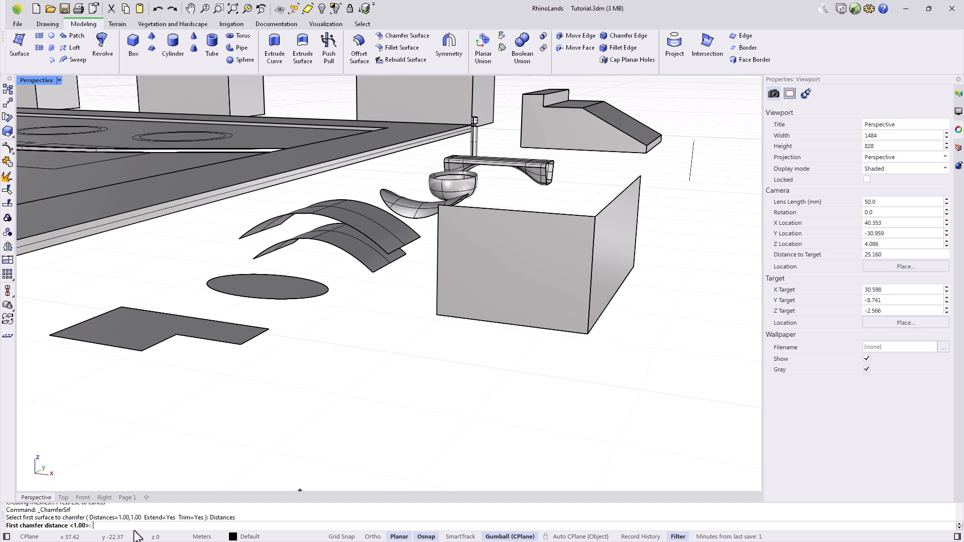
key(Return)
key(Return)
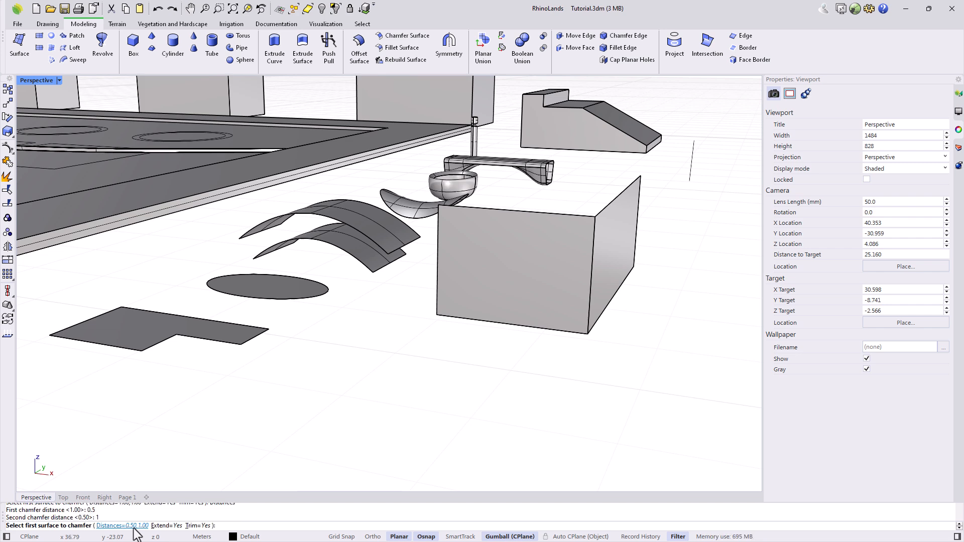
click(558, 331)
click(596, 302)
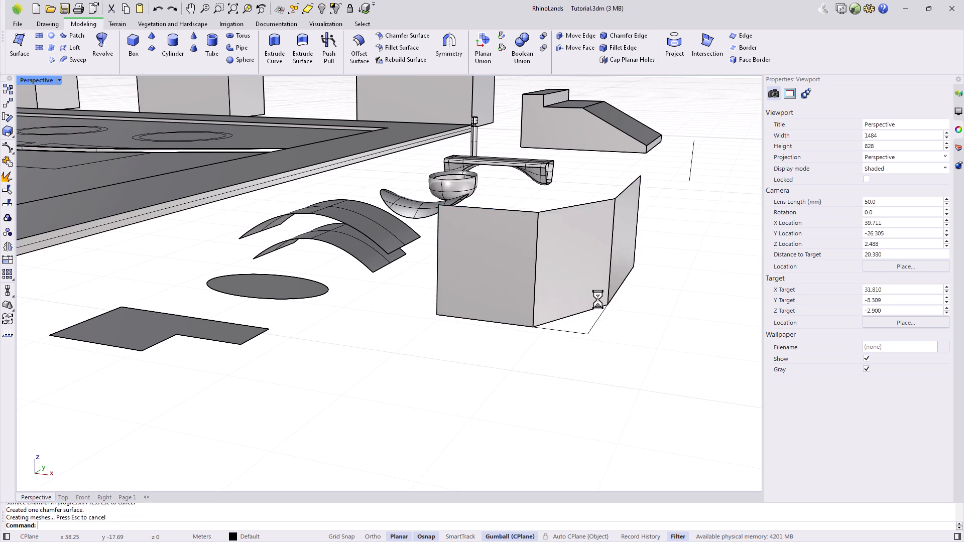
scroll(556, 376, up, 2)
right_drag(556, 376, 535, 406)
scroll(535, 360, down, 2)
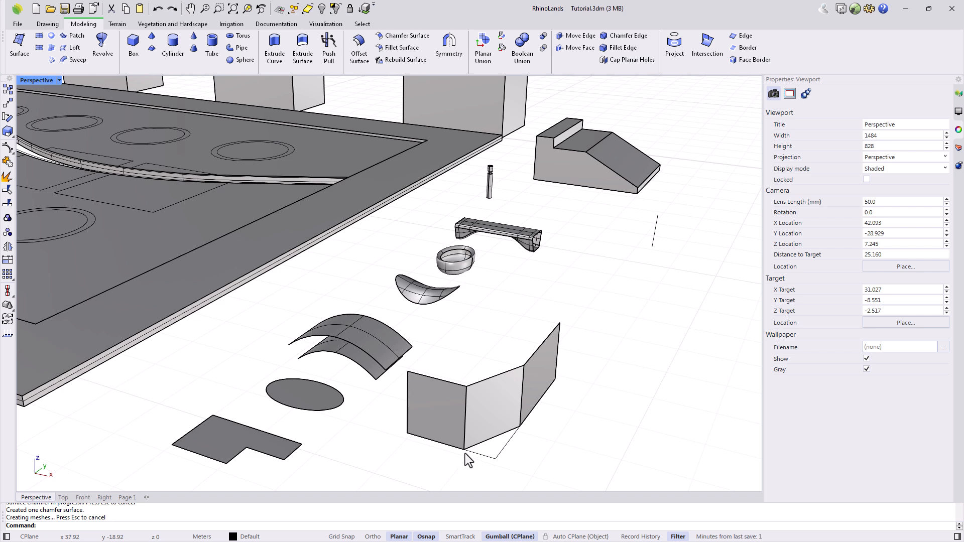
key(ctrl+z)
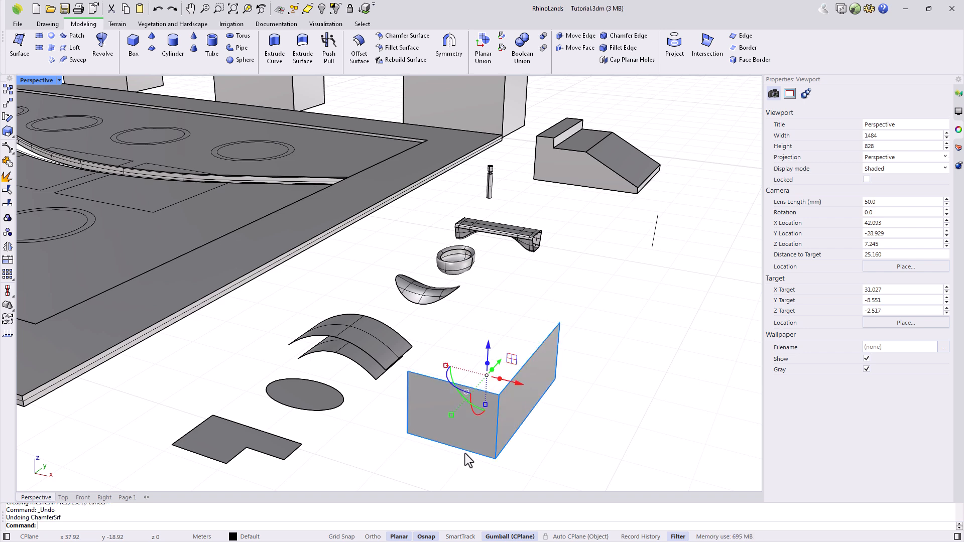
key(Escape)
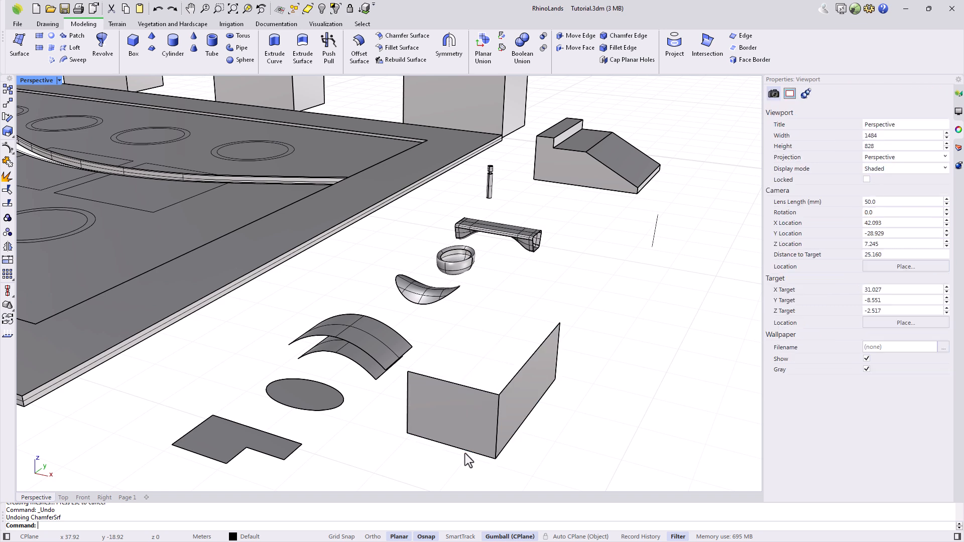
Fillet the front and right wall faces with a 0.3 radius.
click(403, 47)
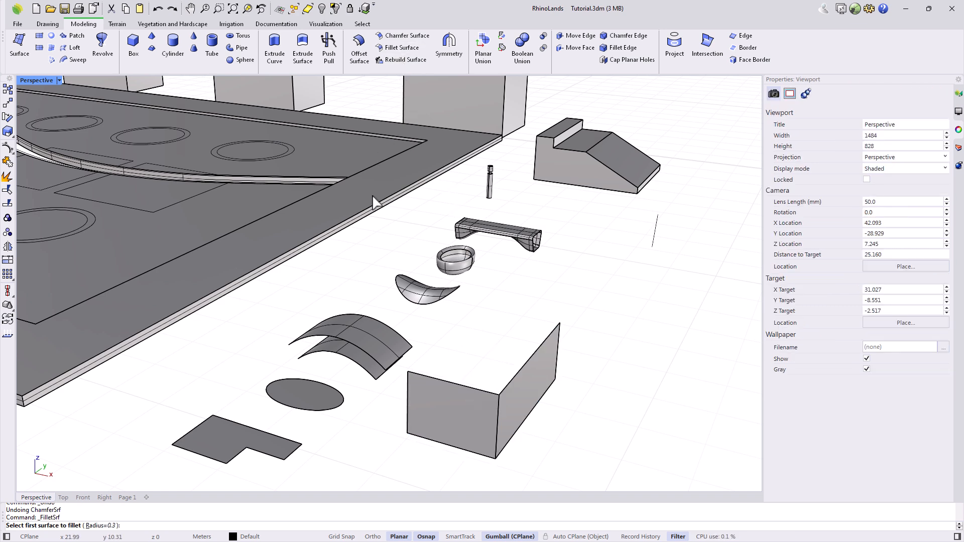
click(101, 526)
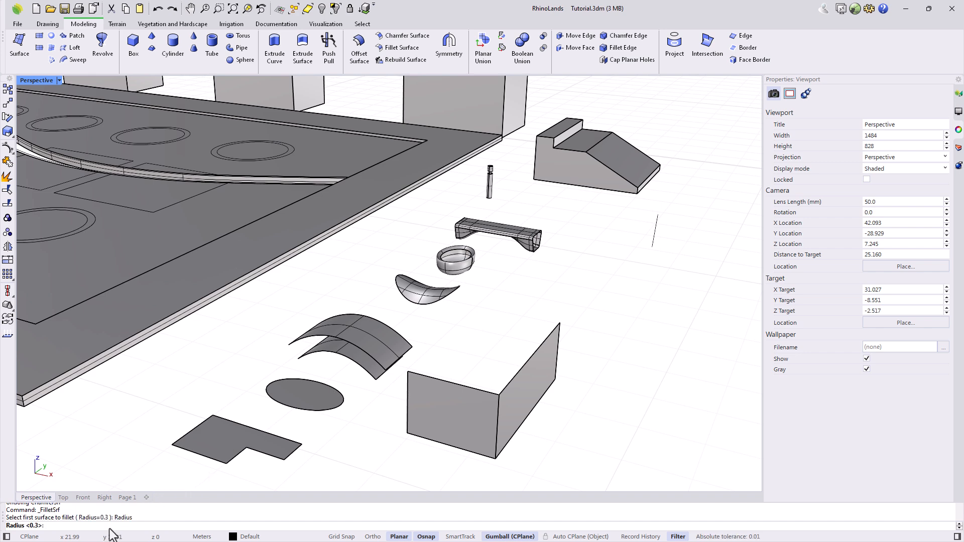
text(0.3)
key(Return)
click(475, 432)
click(517, 419)
right_drag(454, 475, 471, 417)
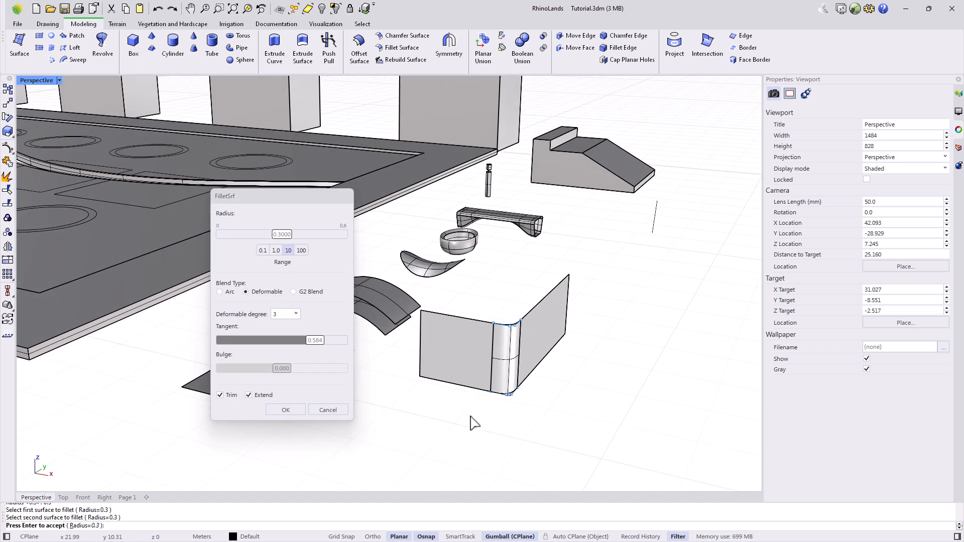
scroll(472, 414, up, 3)
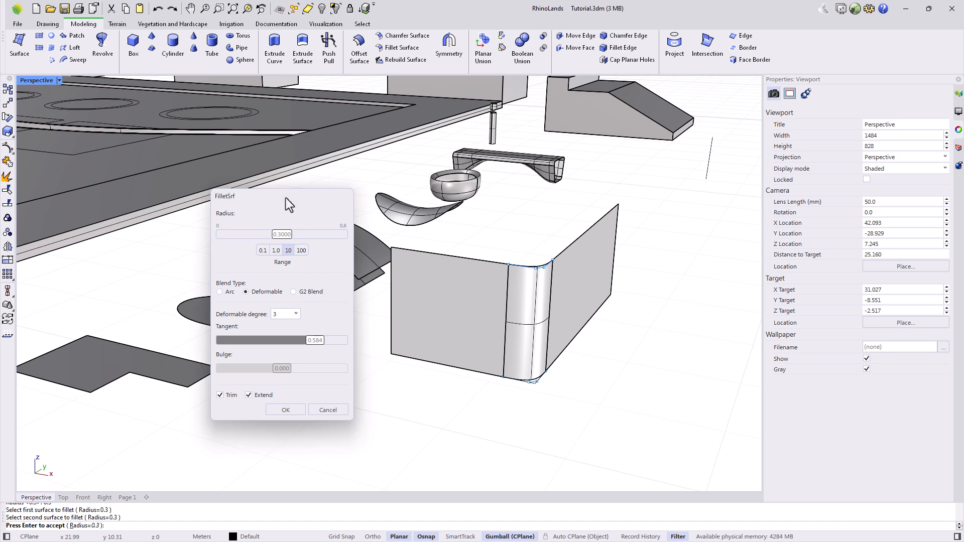
Make the 0.3 fillet a trimmed deformable blend with adjusted tangent, then delete the filleted box.
drag(286, 200, 287, 197)
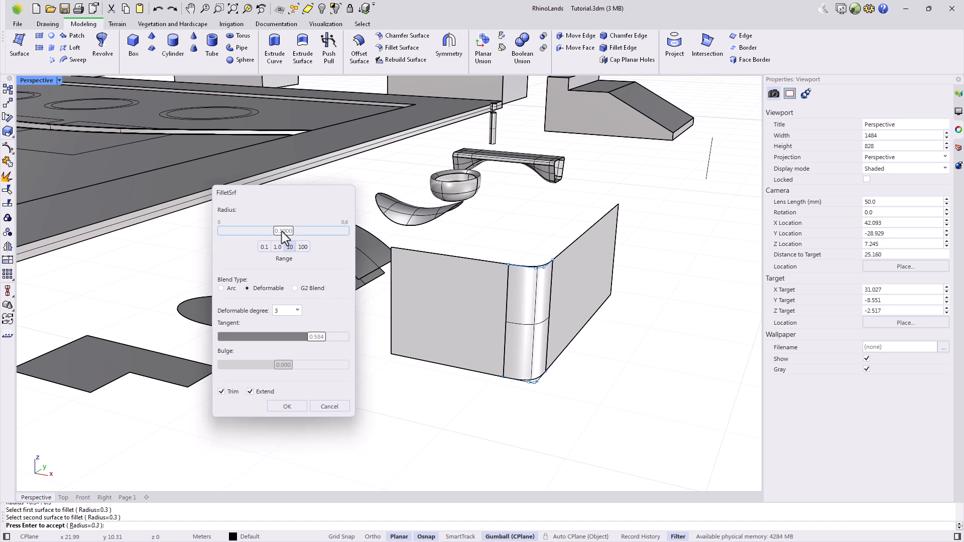
drag(297, 235, 283, 237)
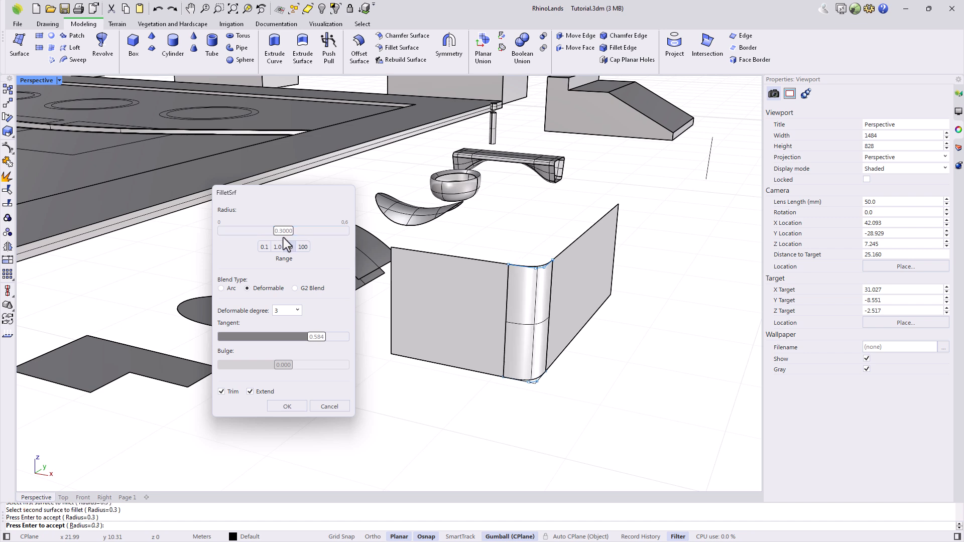
click(222, 289)
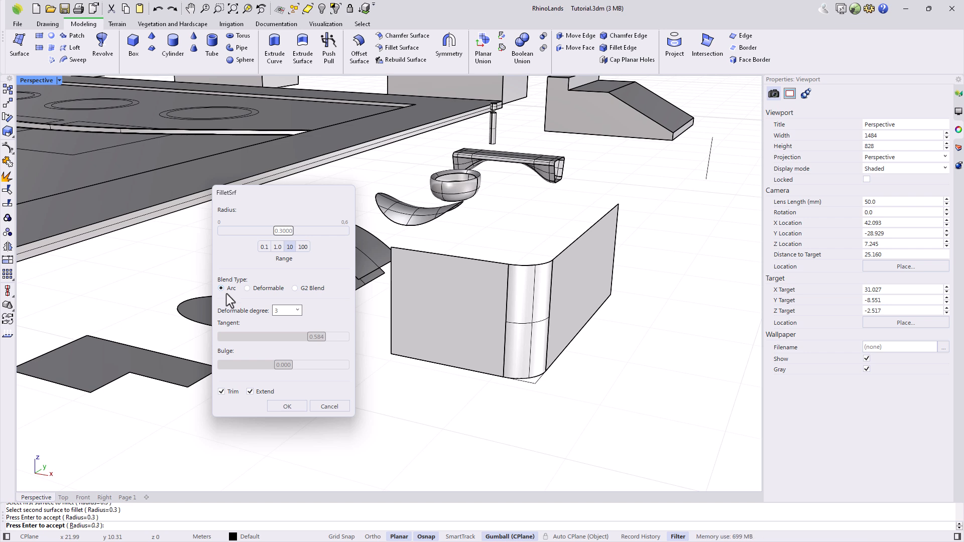
click(249, 289)
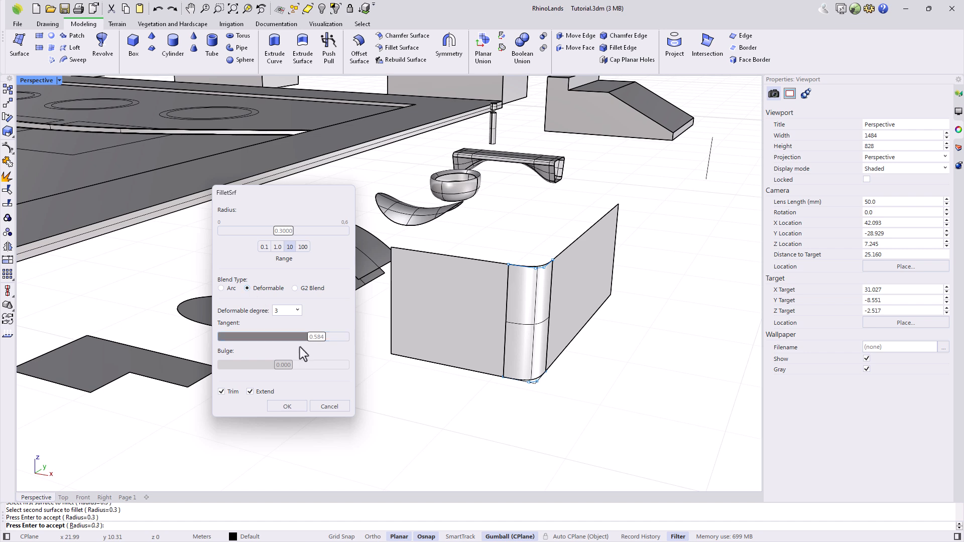
mouse_move(321, 339)
mouse_down()
mouse_move(244, 338)
mouse_move(316, 333)
mouse_up()
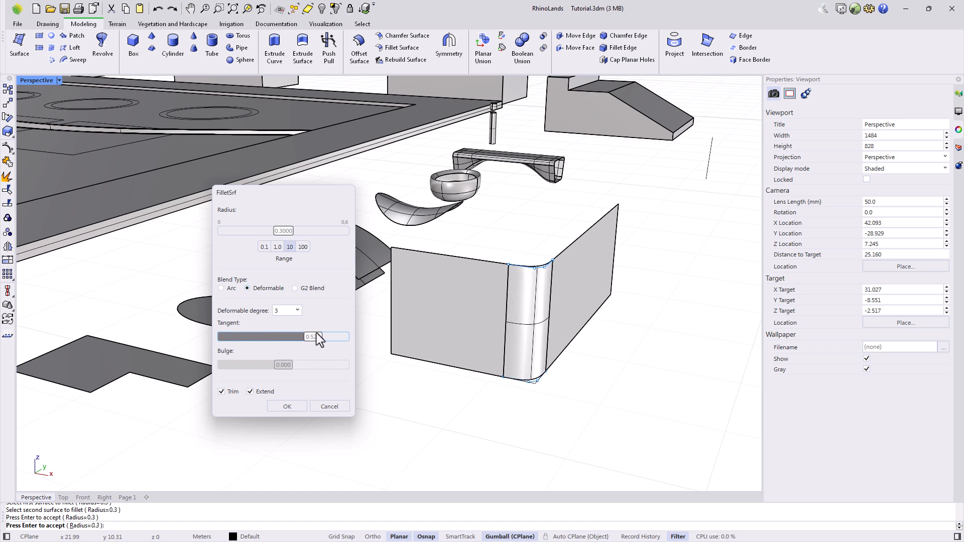
click(222, 392)
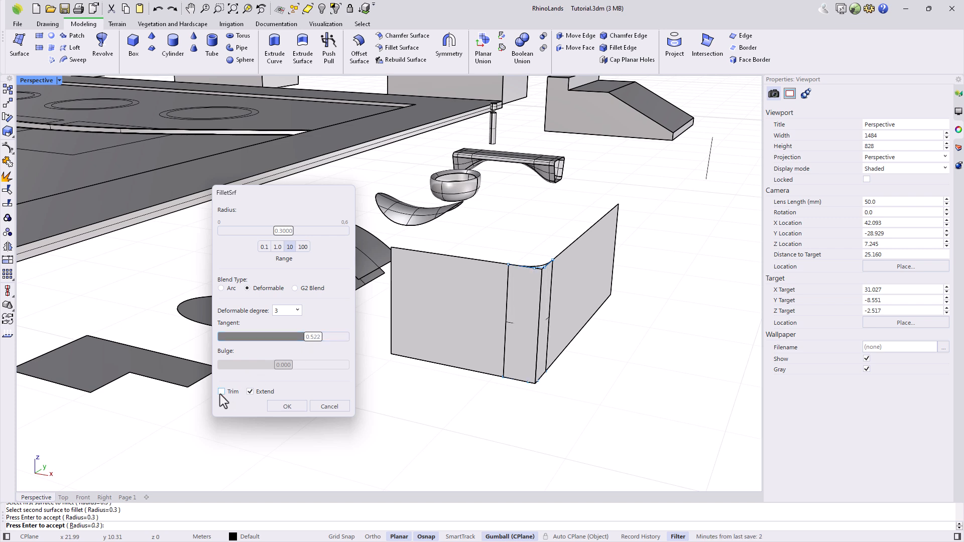
click(221, 392)
click(280, 409)
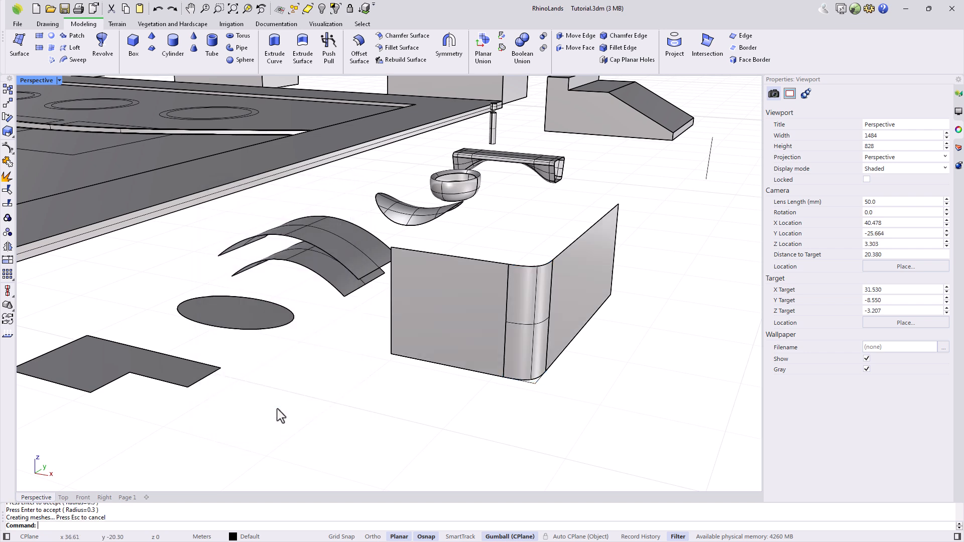
drag(566, 431, 466, 249)
key(Delete)
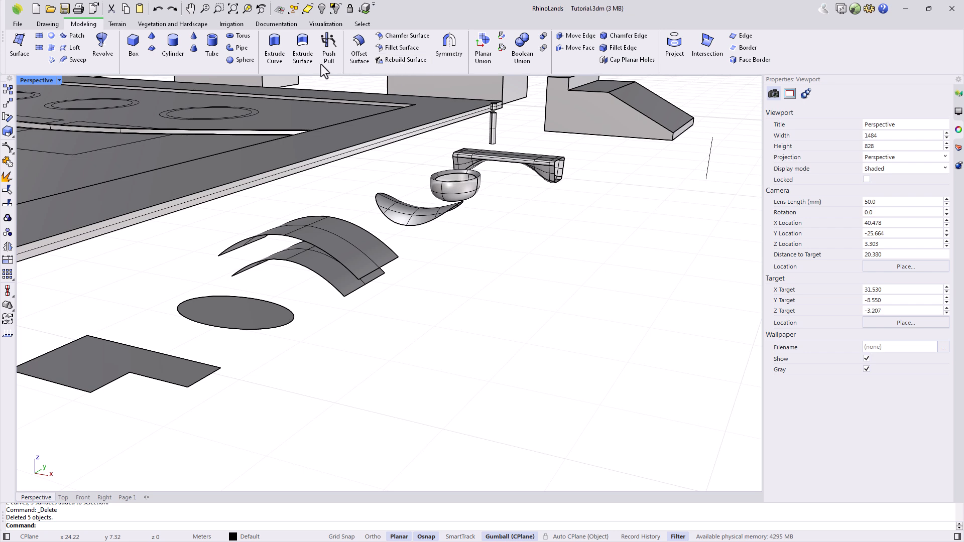
Draw a flat square plane surface on the ground.
click(40, 36)
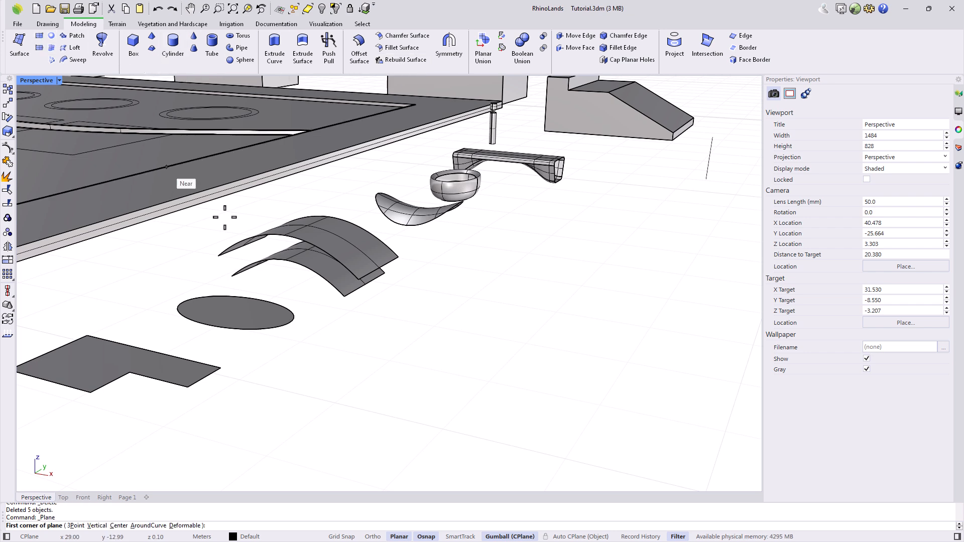
click(444, 323)
click(565, 454)
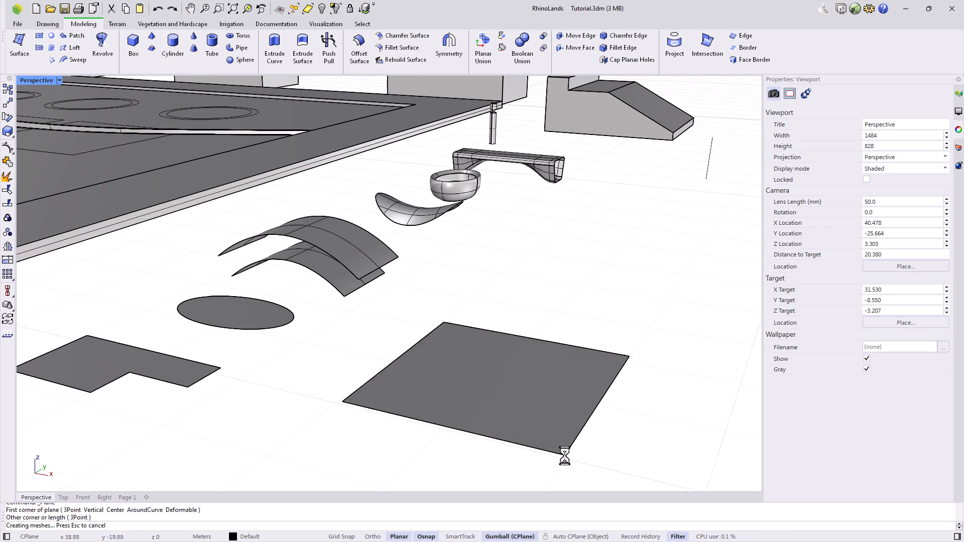
Rebuild the square plane with a U point count of 4 and a V point count of 2.
click(405, 57)
click(465, 366)
key(Return)
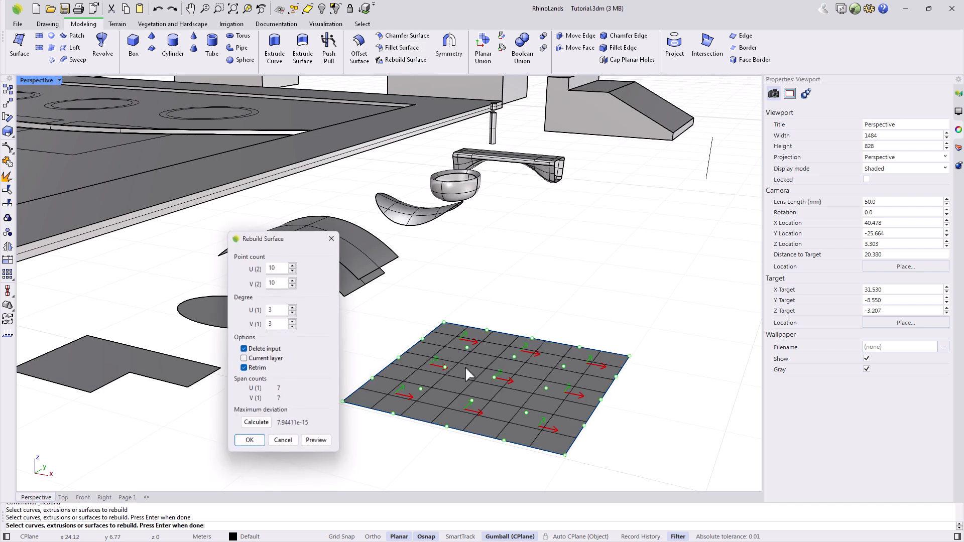
drag(287, 239, 302, 205)
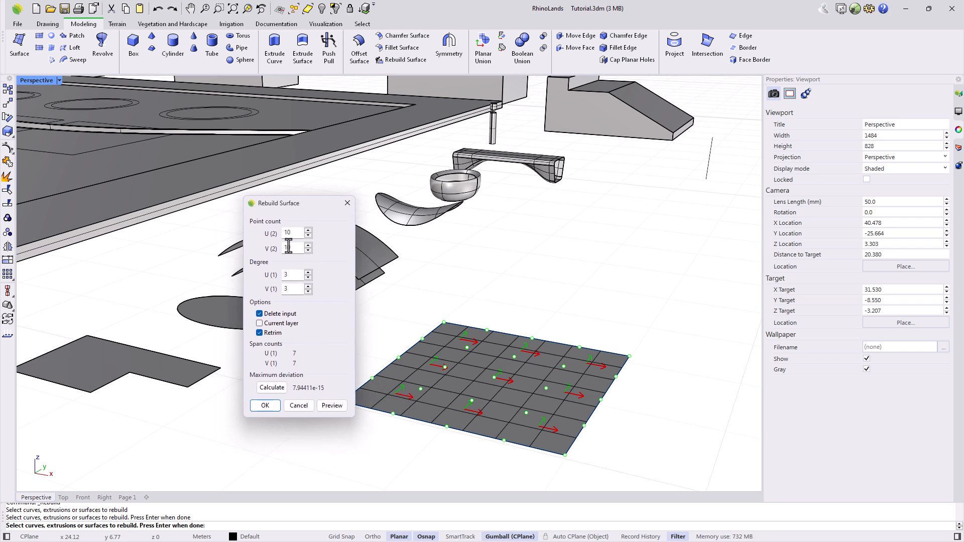
drag(292, 233, 279, 230)
text(4)
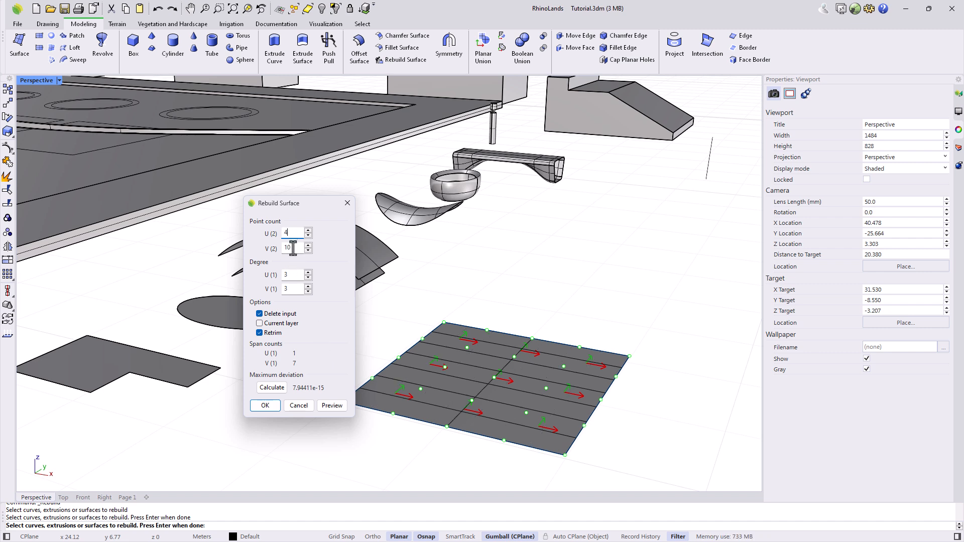
click(293, 248)
double_click(293, 249)
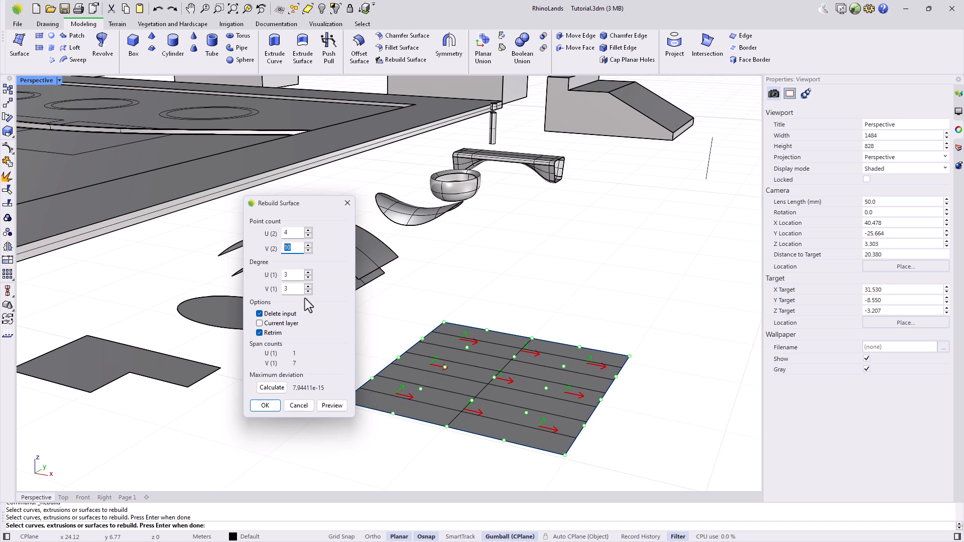
text(2)
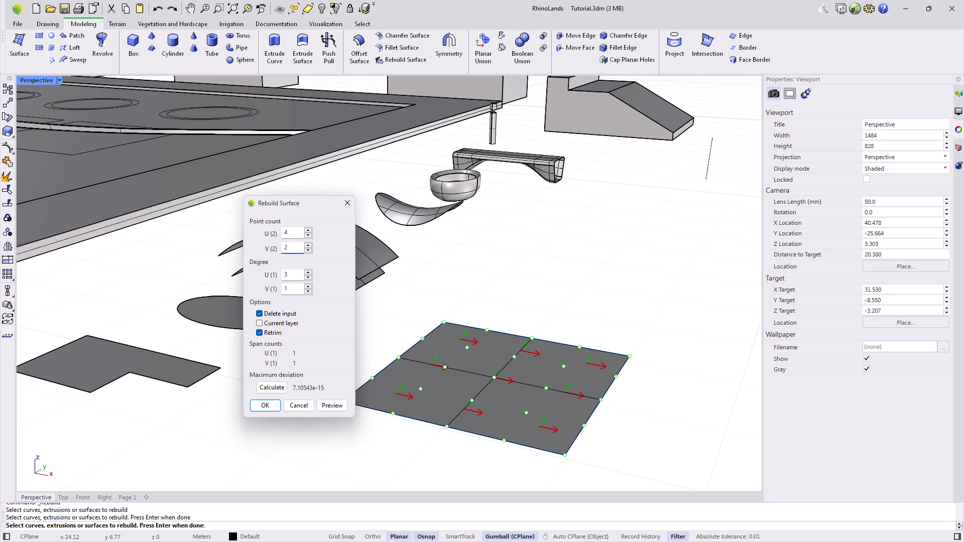
click(273, 410)
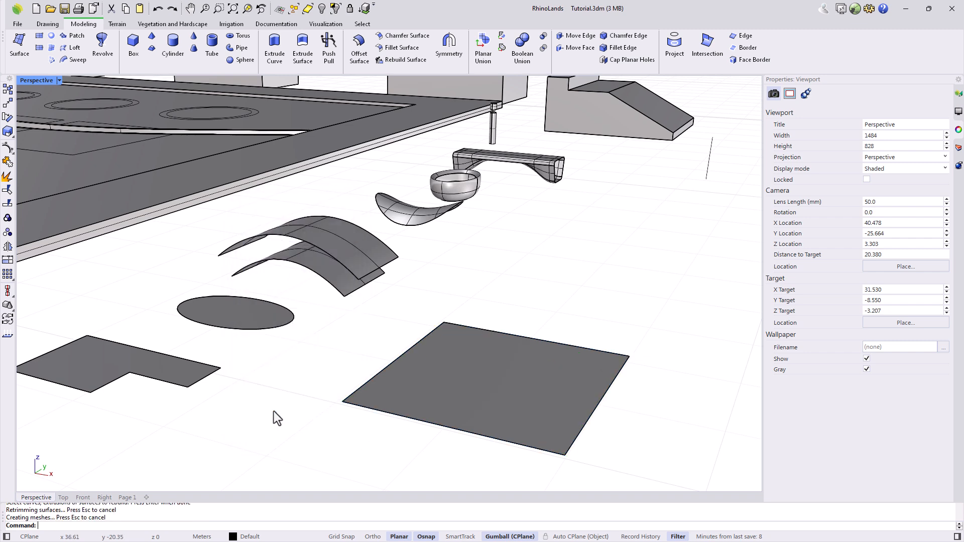
Show the square's control points, then undo the rebuild.
click(424, 409)
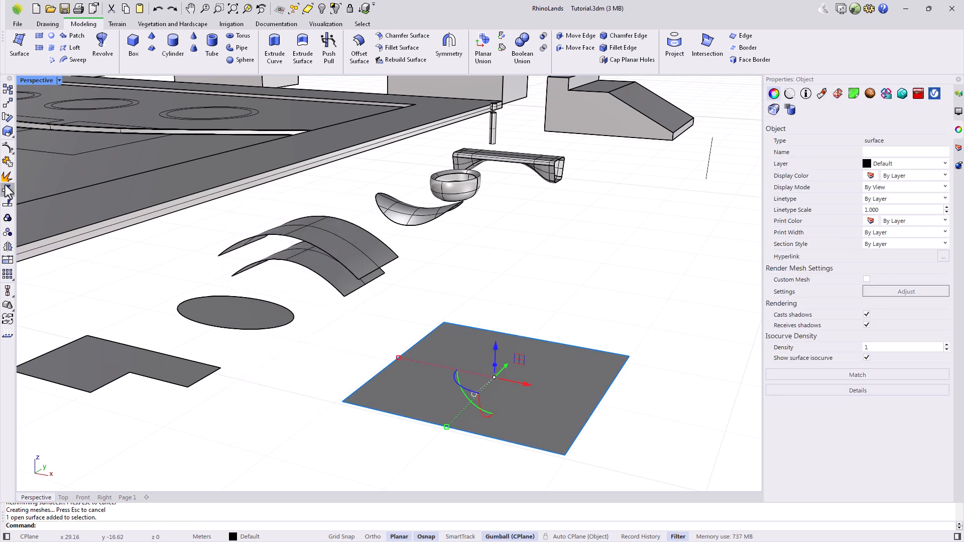
click(7, 160)
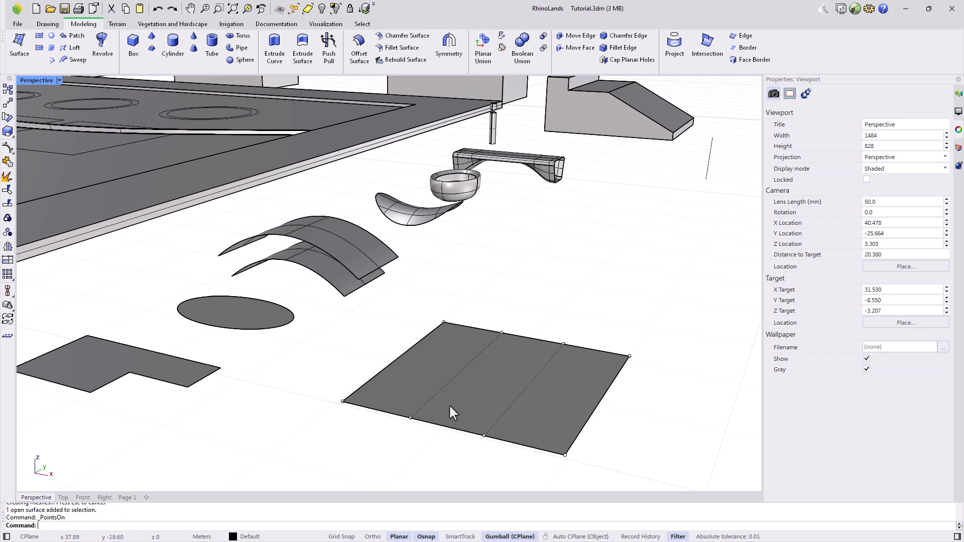
key(ctrl+z)
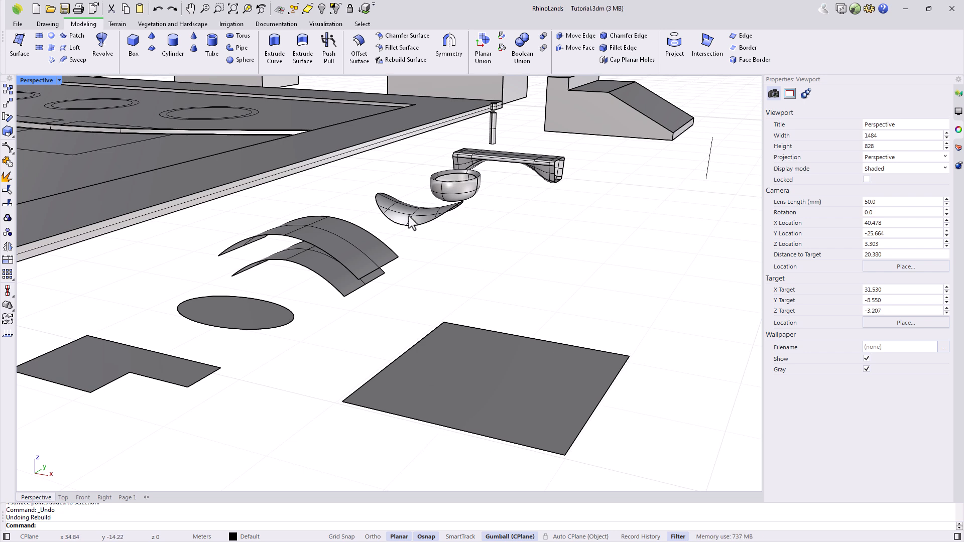
Rebuild the square again with 4 by 4 points and turn on its control points.
click(402, 60)
click(459, 357)
key(Return)
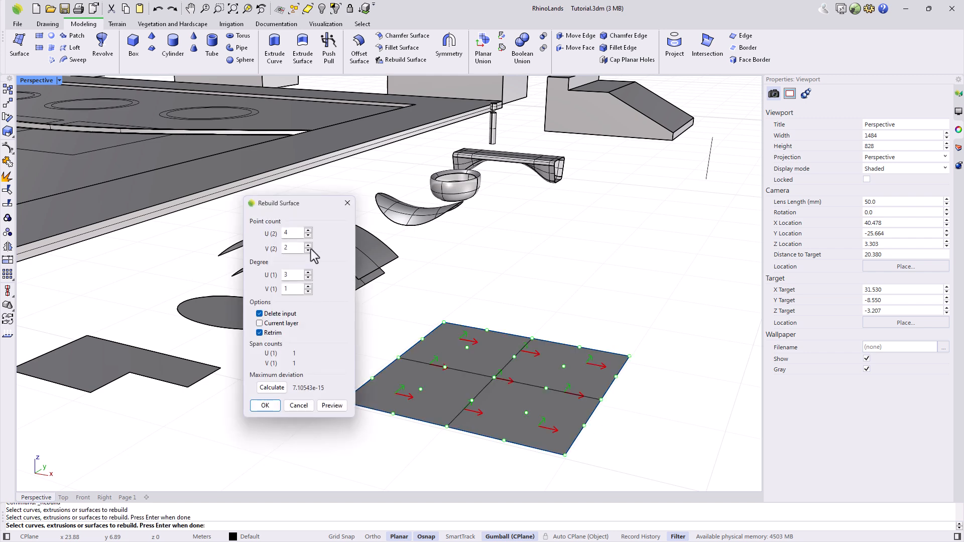
double_click(290, 248)
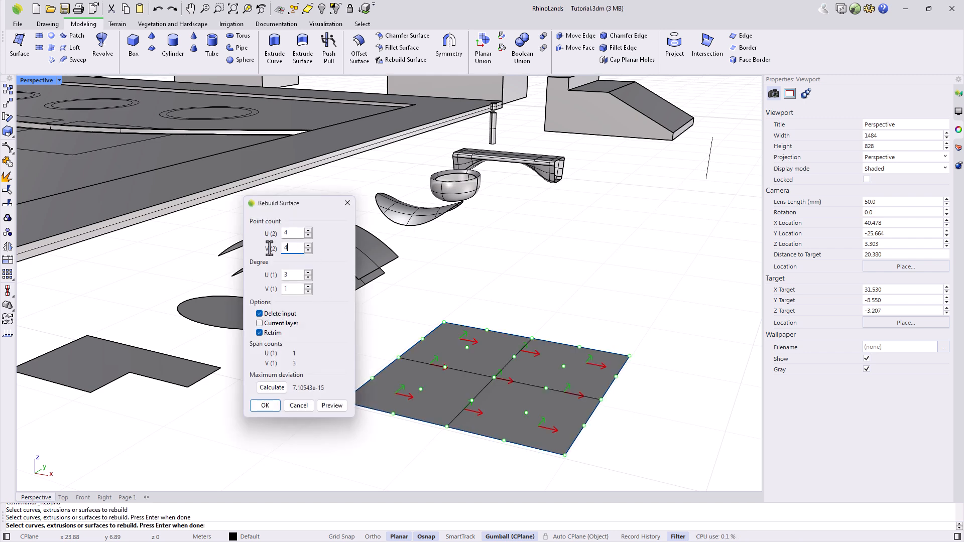
key(Return)
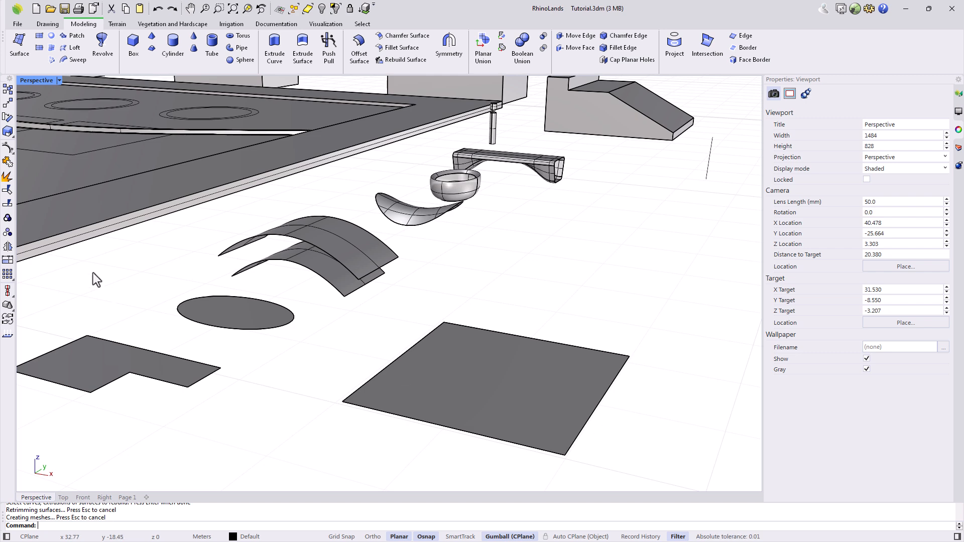
click(8, 161)
click(495, 393)
key(Return)
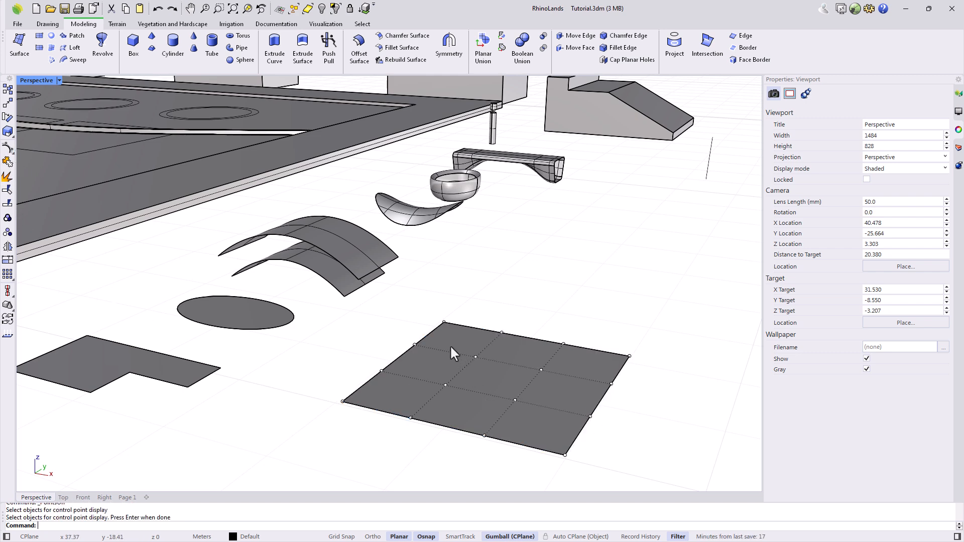
Lift three middle control points with the gumball's Z arrow to bulge the square into a dome.
click(476, 357)
shift+click(446, 385)
shift+click(515, 400)
drag(493, 350, 491, 292)
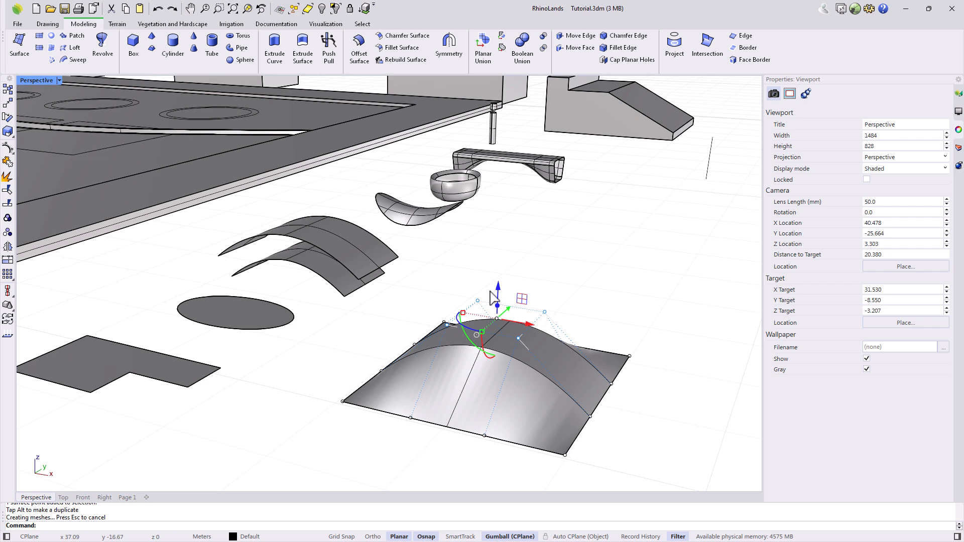
click(566, 304)
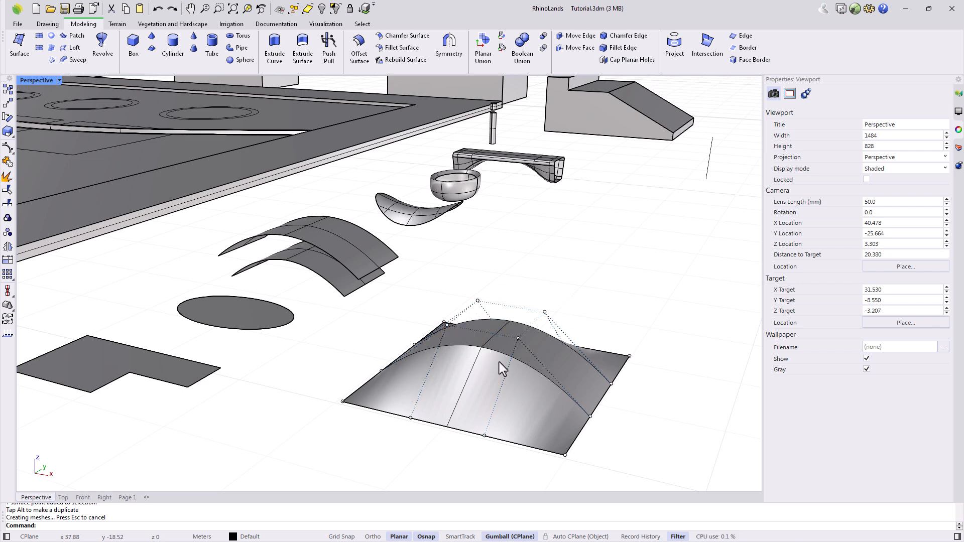
right_drag(622, 436, 579, 433)
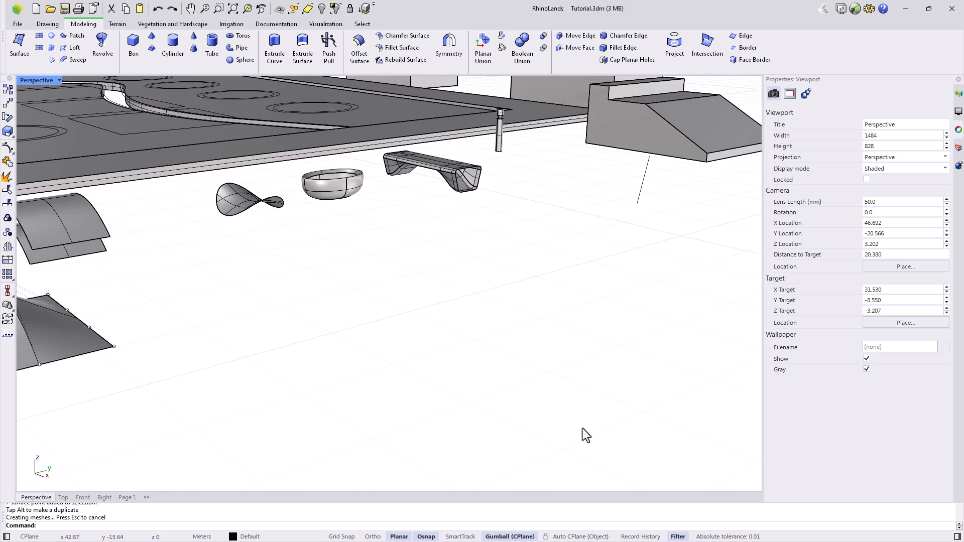
scroll(579, 433, down, 4)
right_drag(176, 420, 192, 412)
scroll(161, 403, up, 6)
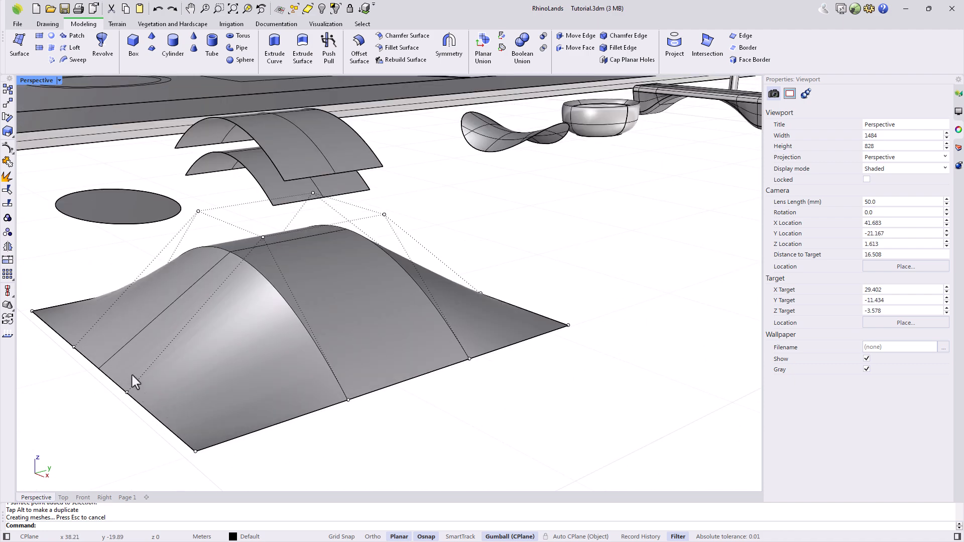
scroll(427, 306, down, 4)
right_drag(360, 402, 373, 401)
Rebuild the dome with V degree 3, previewing degree 2 first, then delete it.
click(396, 61)
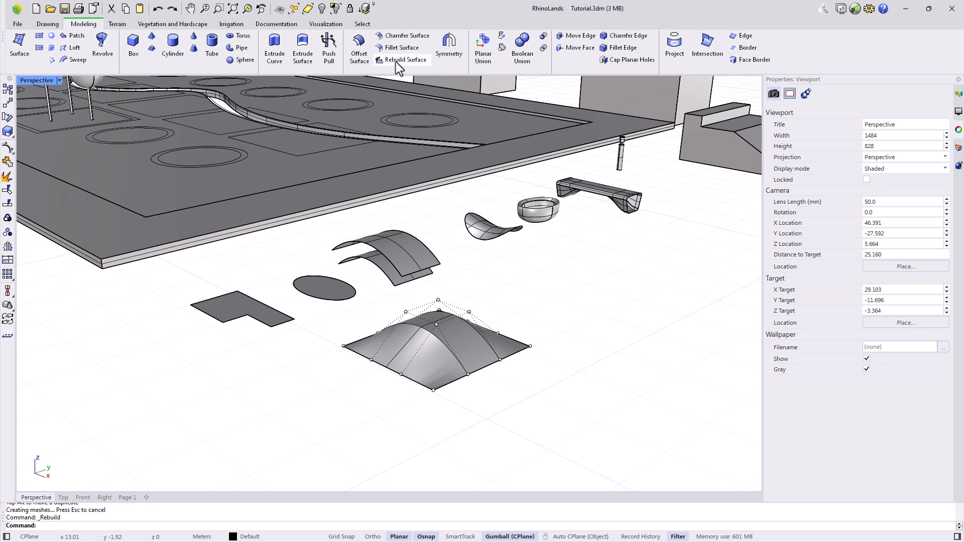
click(433, 357)
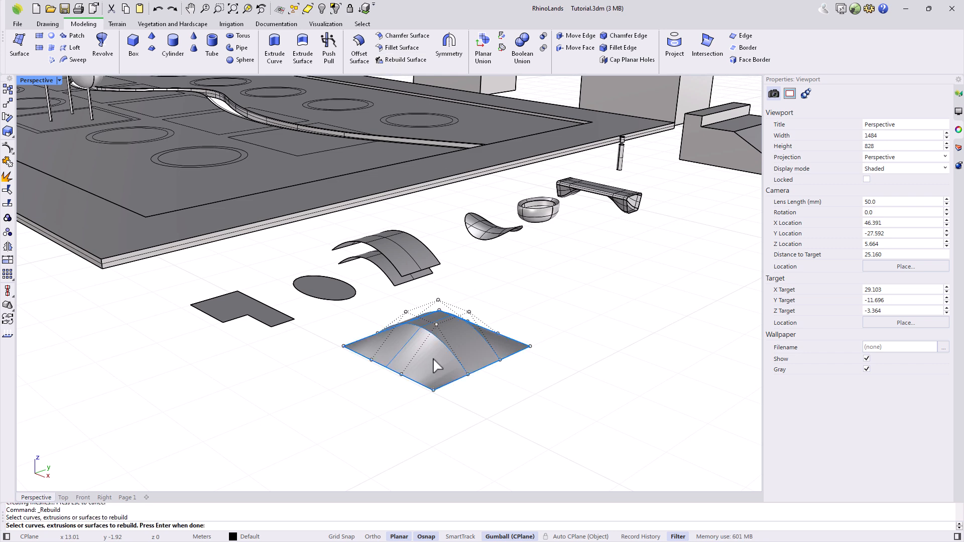
key(Return)
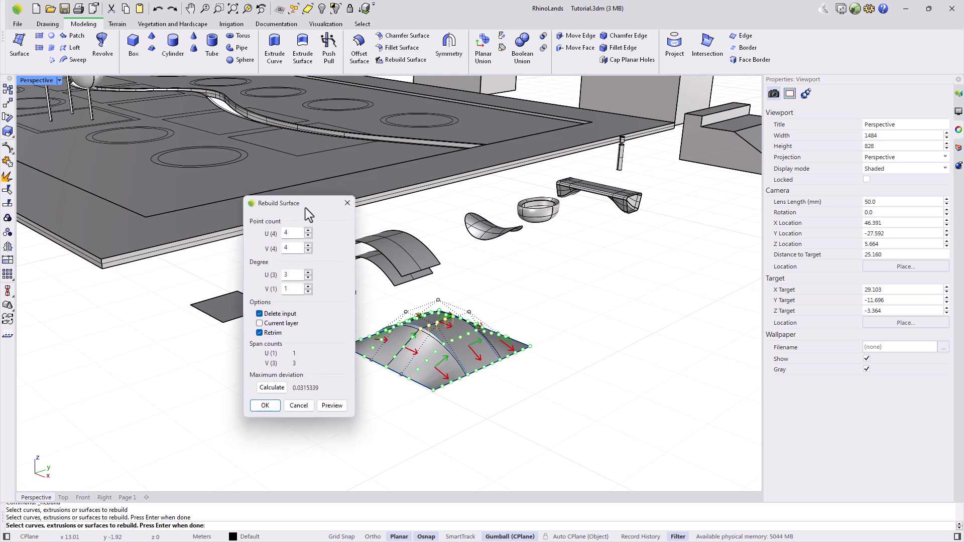
drag(290, 201, 288, 199)
double_click(274, 283)
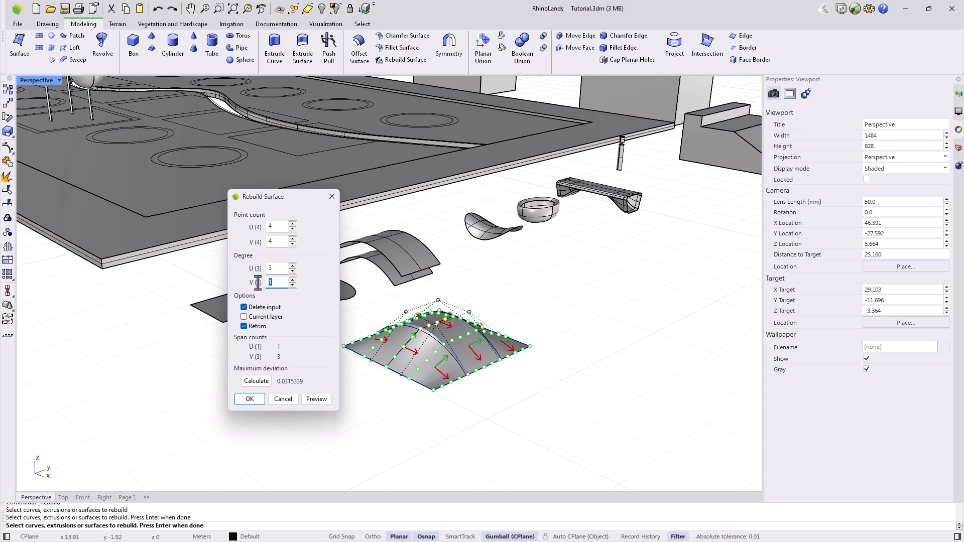
text(2)
click(309, 400)
double_click(271, 283)
text(3)
click(325, 400)
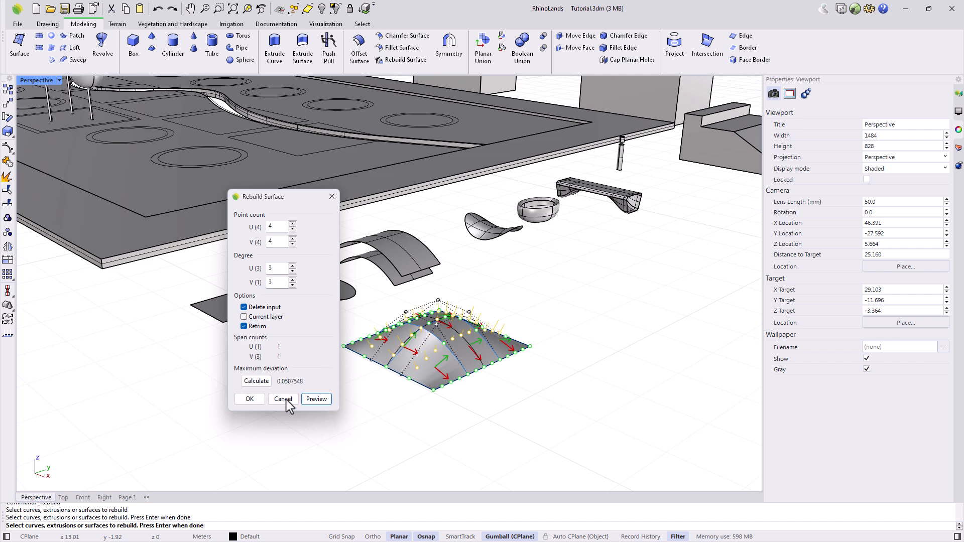
click(249, 400)
click(404, 357)
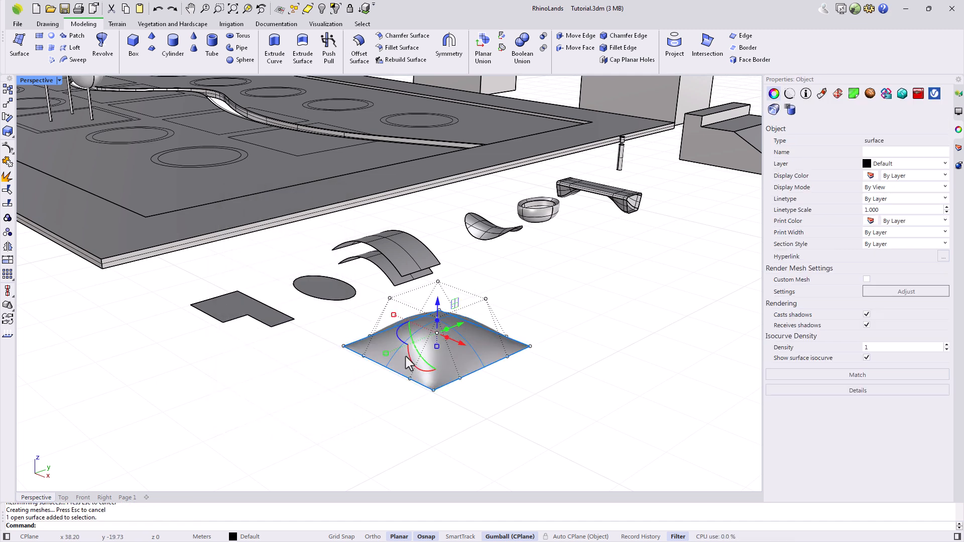
key(Delete)
Delete the duplicate upper arch surface.
click(405, 264)
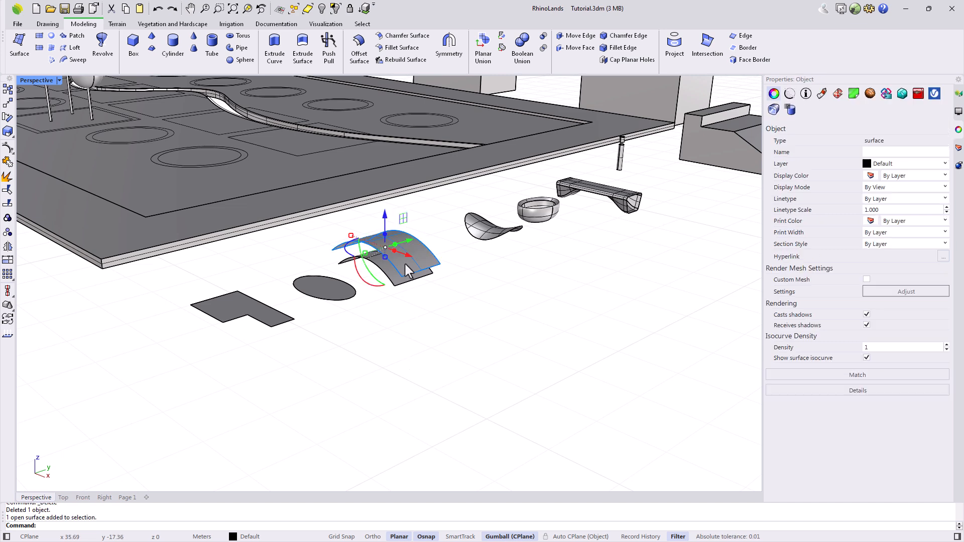
key(Delete)
scroll(396, 287, up, 3)
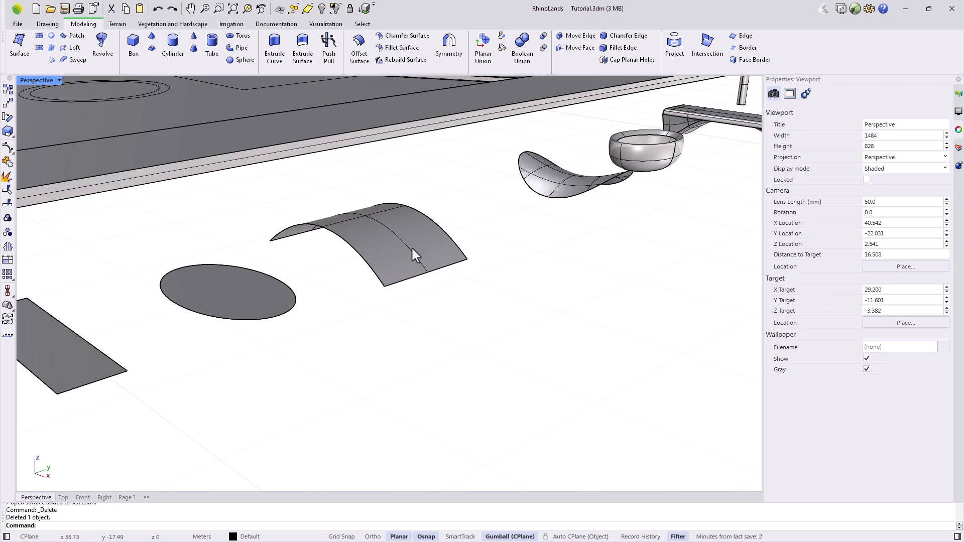
Mirror the arch with Symmetry about its bottom edge, then undo the result.
click(447, 57)
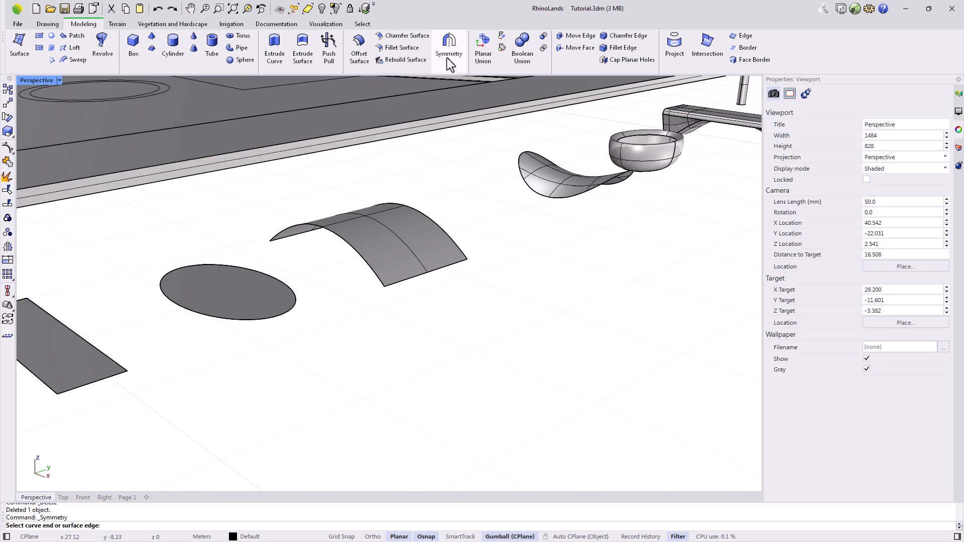
click(406, 279)
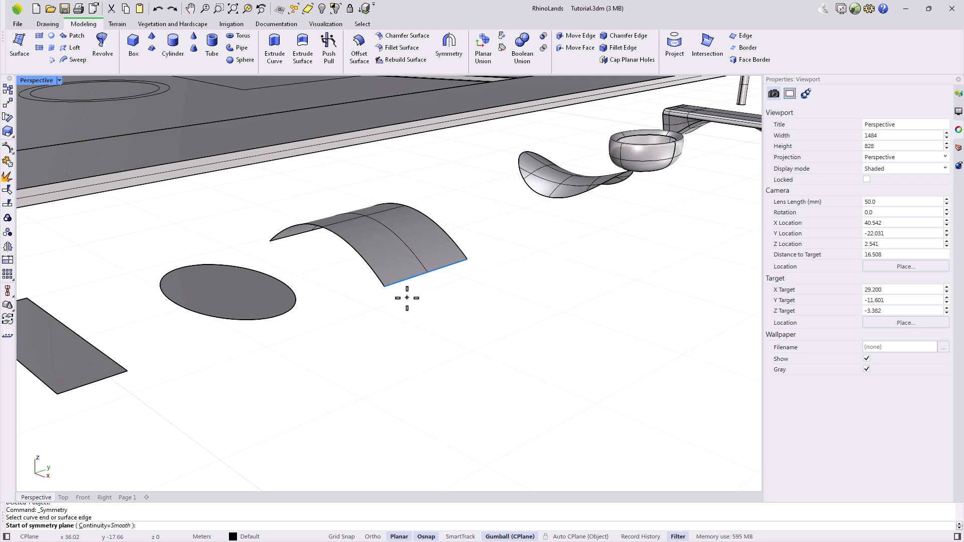
click(385, 286)
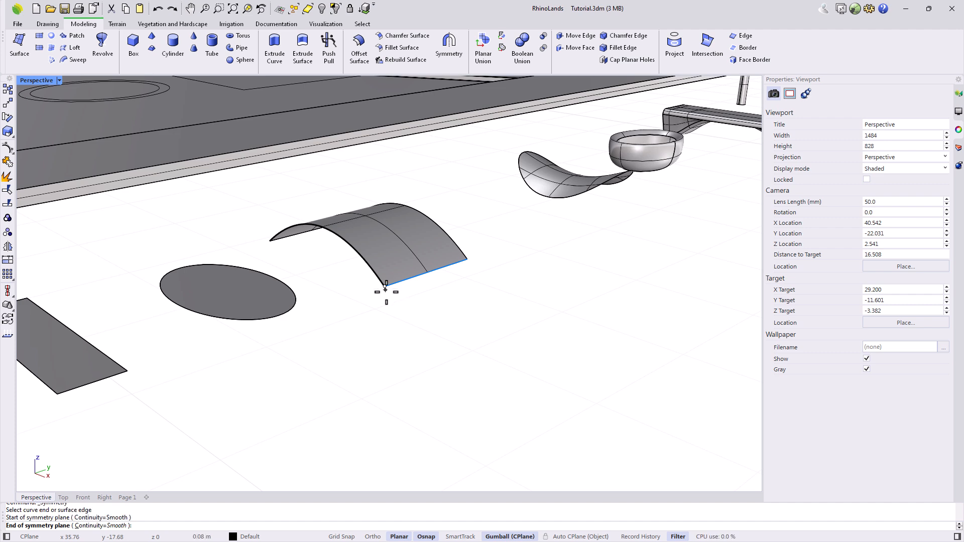
click(466, 258)
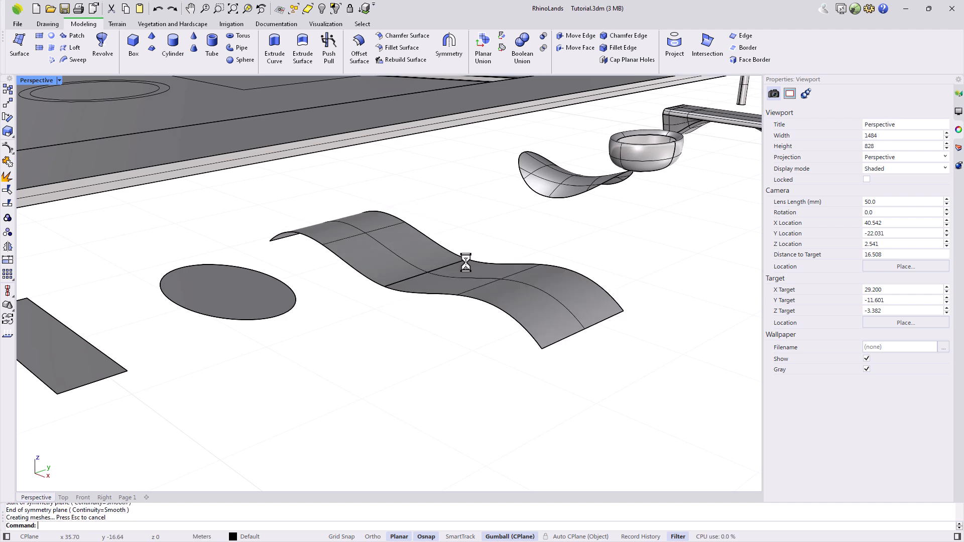
key(ctrl+z)
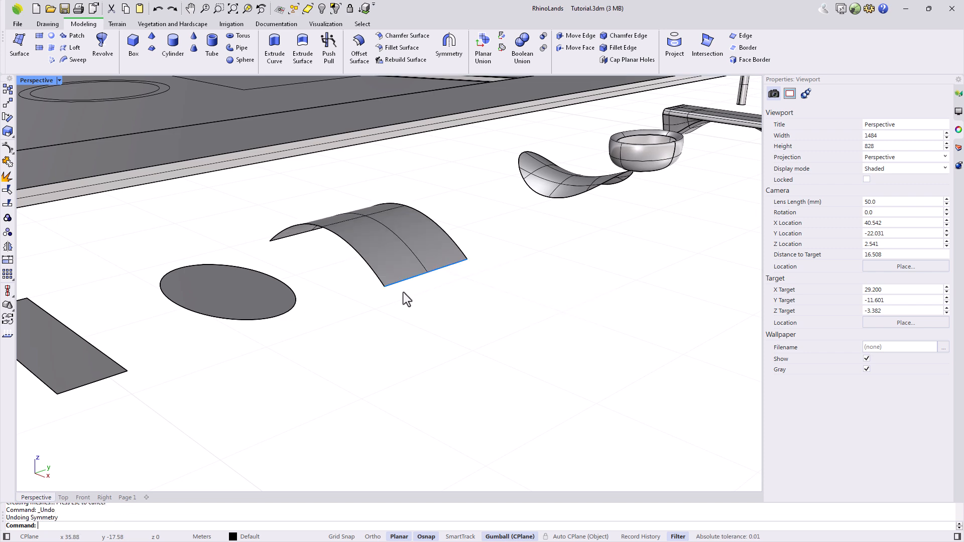
key(Escape)
Repeat Symmetry on the arch's lower edge, undo it again, and reselect the arch.
right_click(425, 307)
click(406, 280)
click(411, 310)
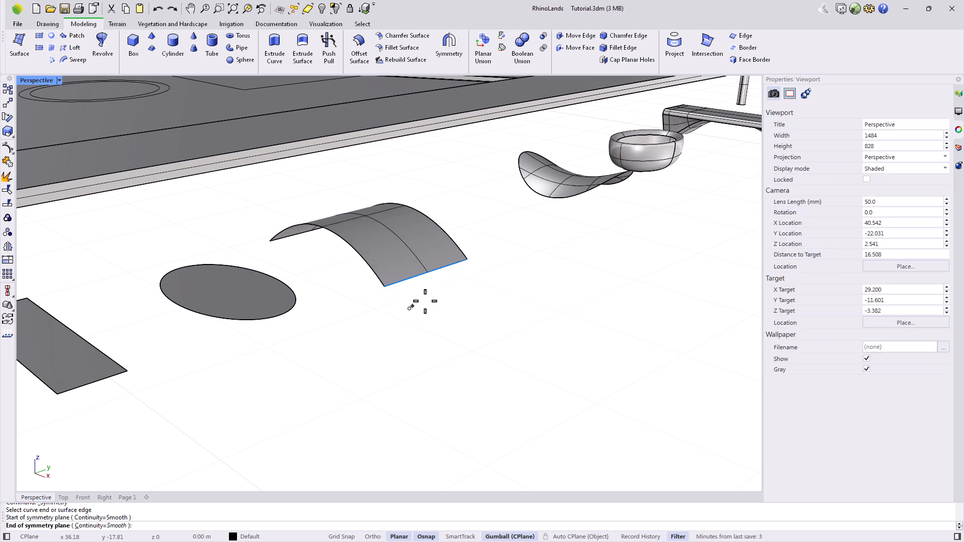
click(490, 273)
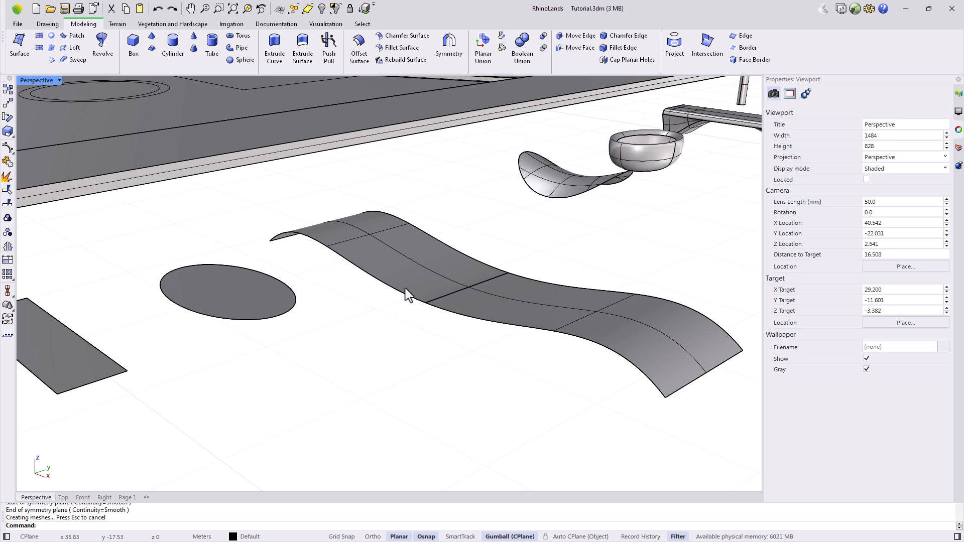
key(ctrl+z)
key(Escape)
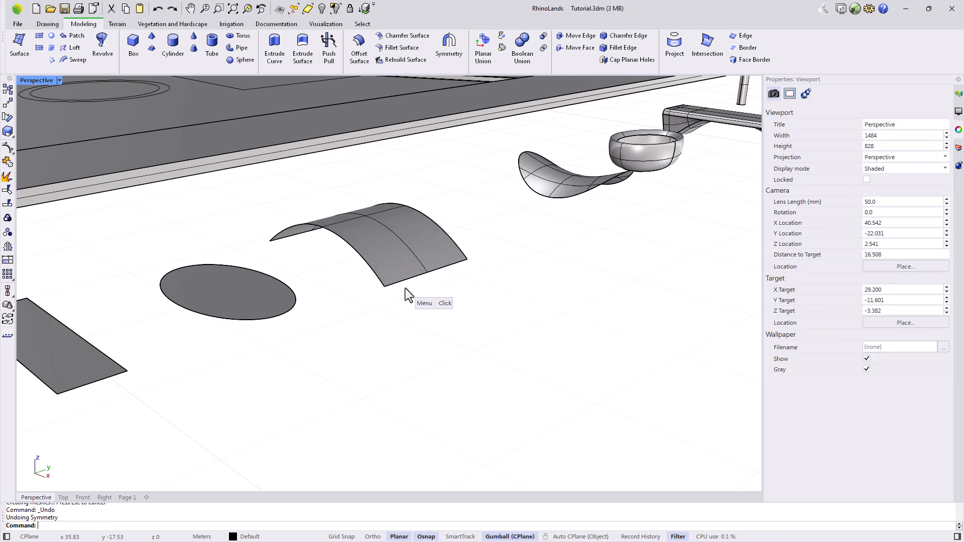
click(387, 274)
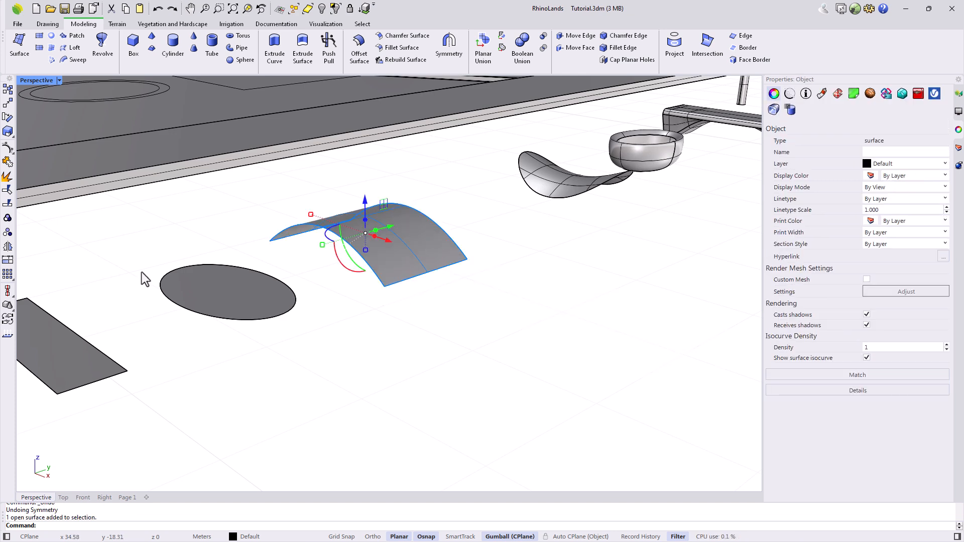
Mirror the arch from its lower corner, then delete the mirrored copy.
click(8, 247)
click(384, 286)
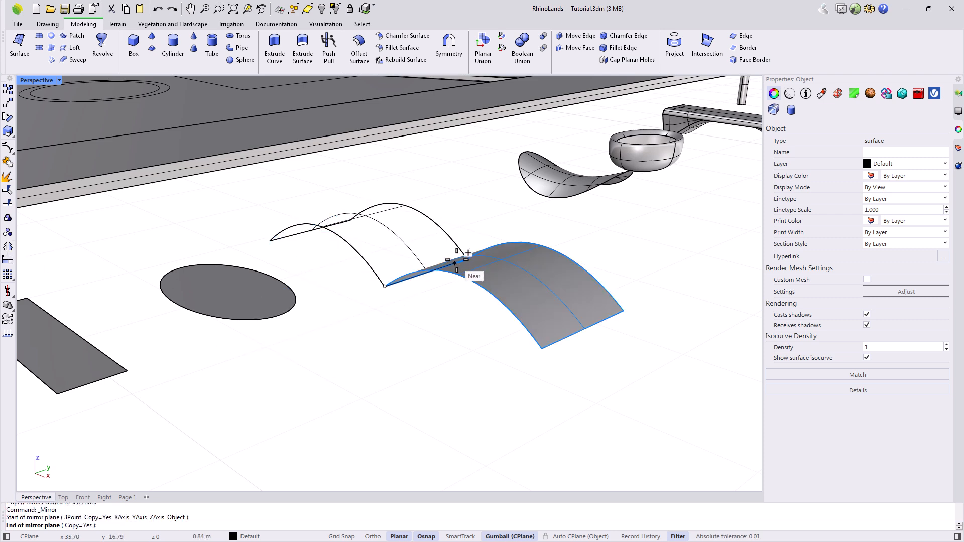
click(472, 252)
key(Escape)
drag(582, 371, 522, 299)
key(Delete)
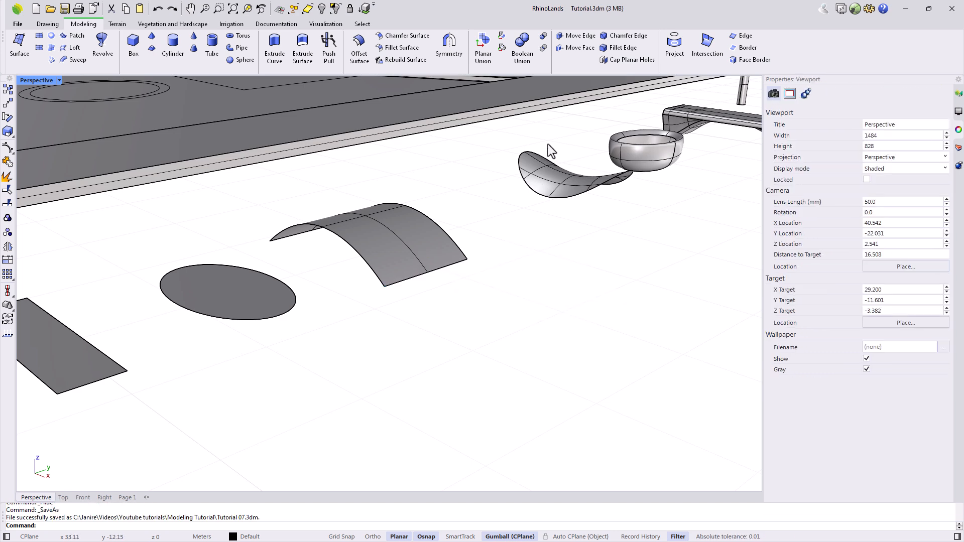
click(577, 48)
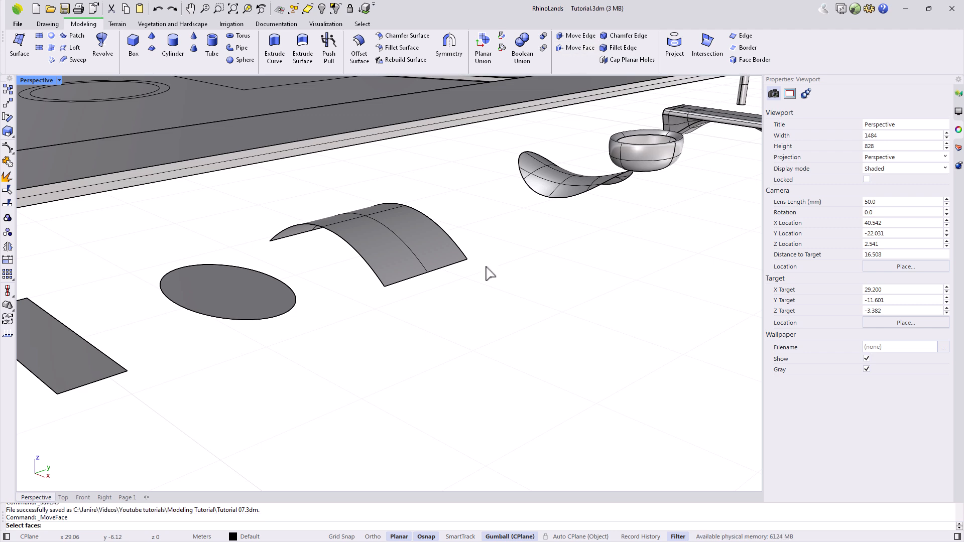
With Move Face, pick the arched wall's bottom face from the candidates.
scroll(483, 284, down, 5)
scroll(546, 181, down, 2)
scroll(552, 165, up, 4)
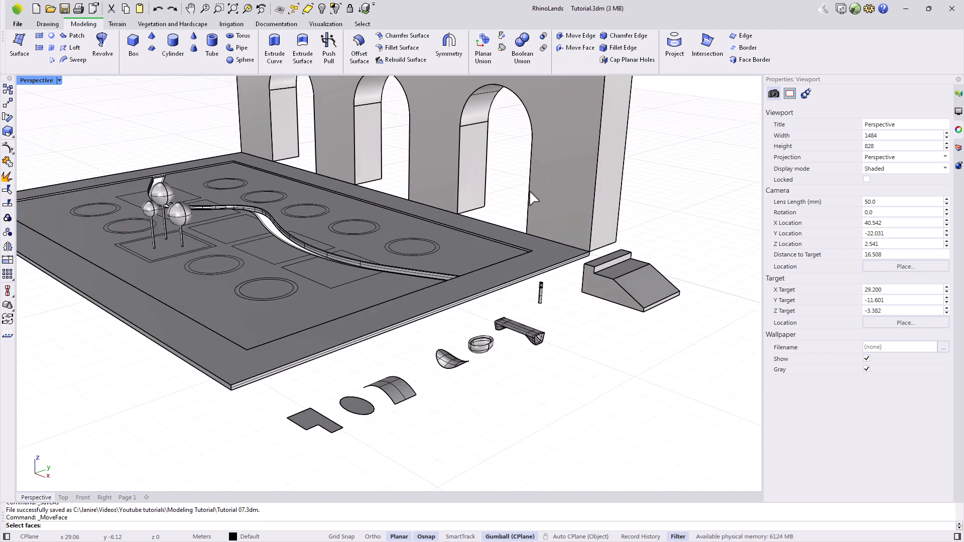
shift+right_drag(506, 194, 494, 293)
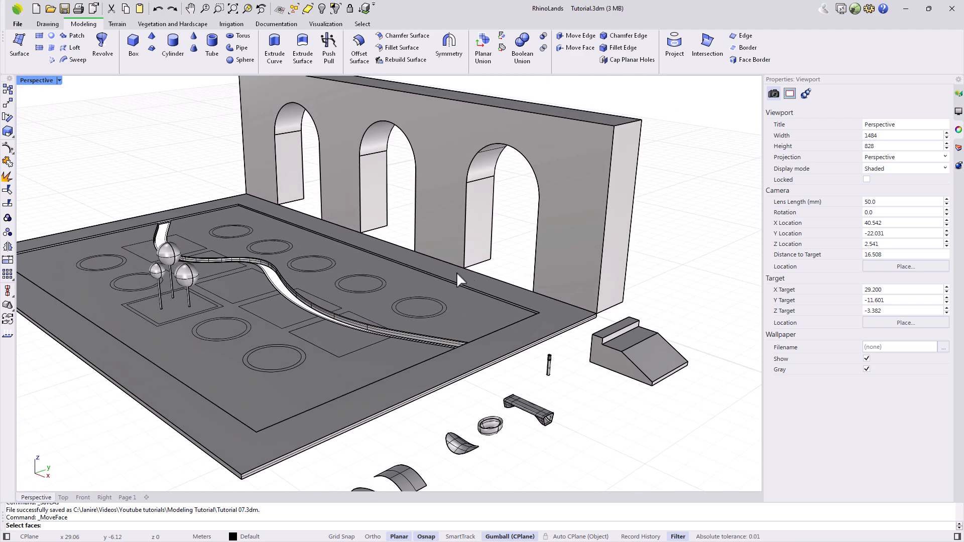
right_drag(475, 273, 427, 301)
scroll(609, 461, up, 4)
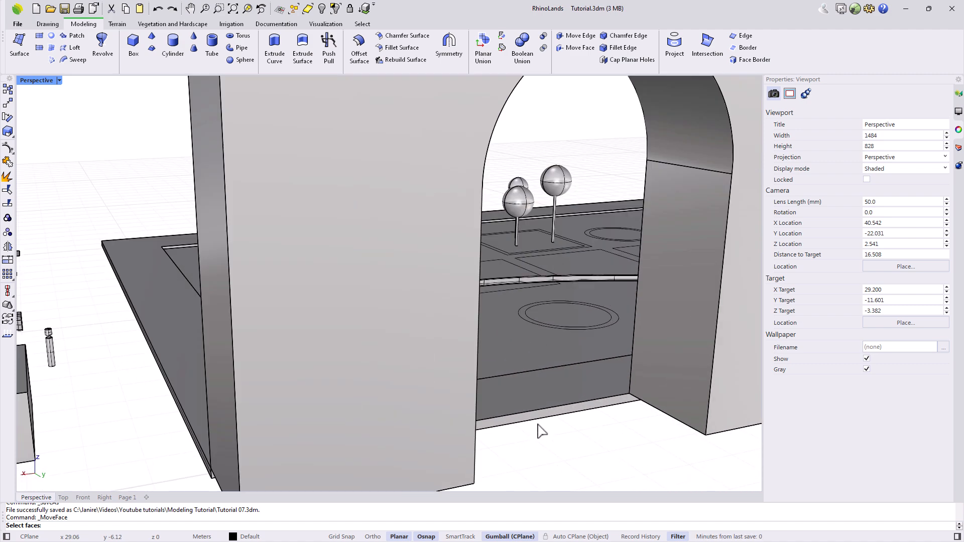
click(527, 422)
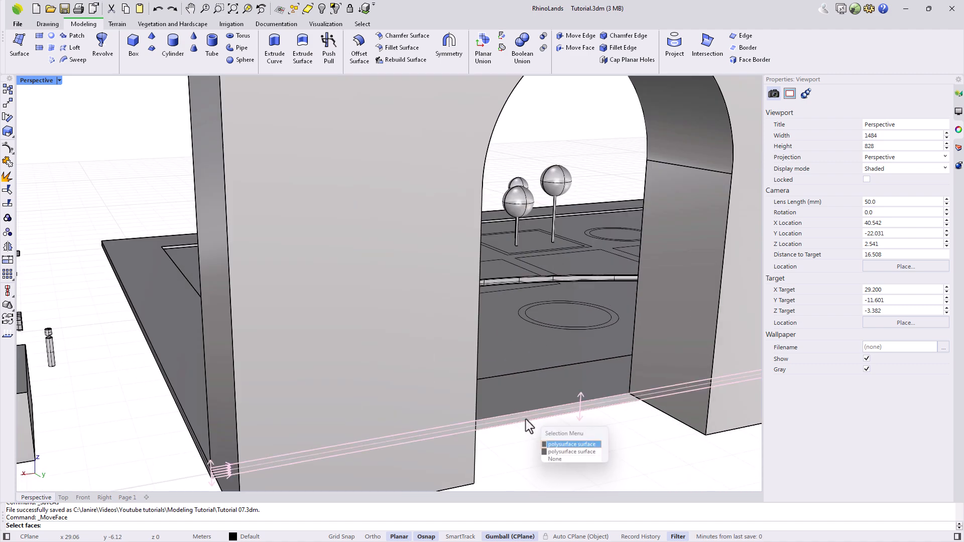
click(555, 453)
Move the bottom face down from the wall's corner end to the slab's lower end point.
scroll(387, 466, down, 4)
right_drag(385, 459, 426, 459)
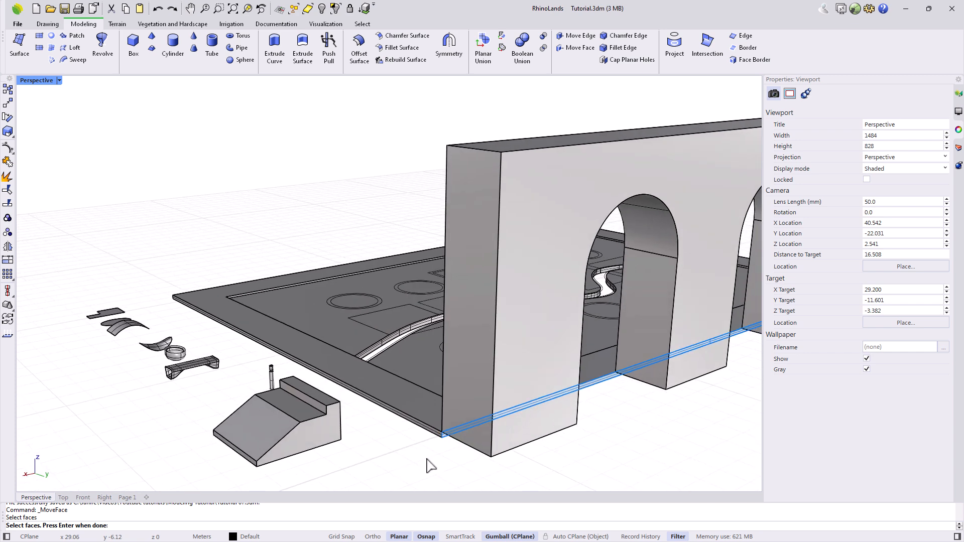
scroll(431, 459, up, 5)
right_click(452, 450)
click(454, 413)
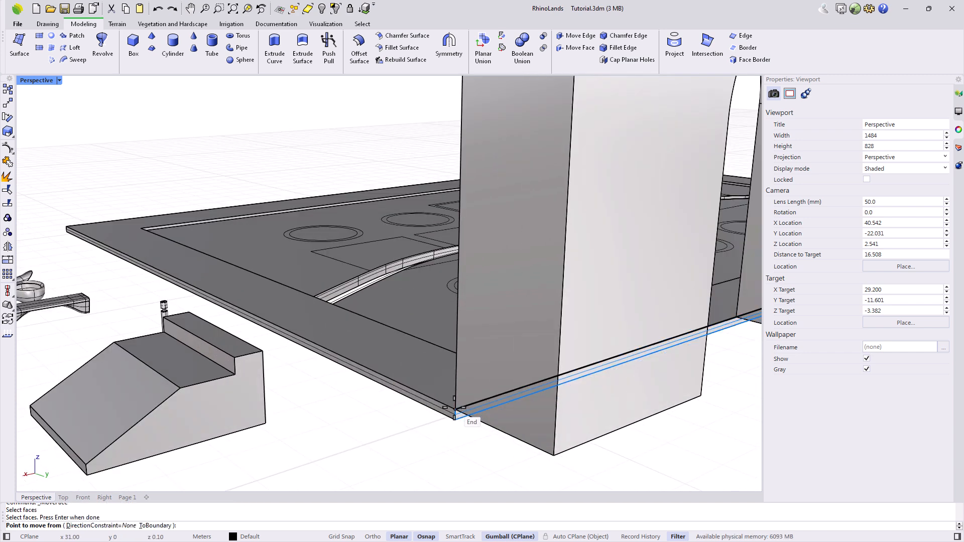
click(554, 455)
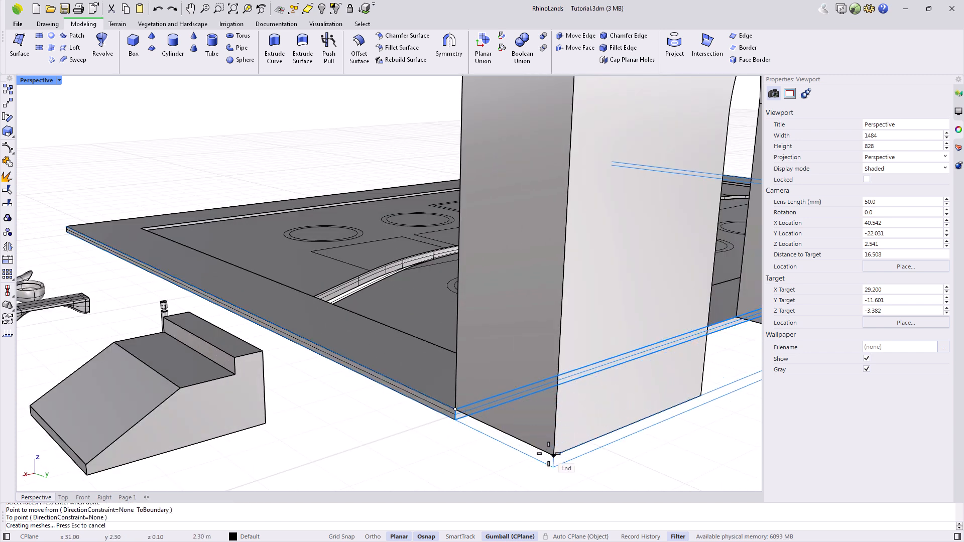
scroll(503, 397, down, 8)
right_drag(416, 423, 613, 368)
scroll(580, 98, up, 5)
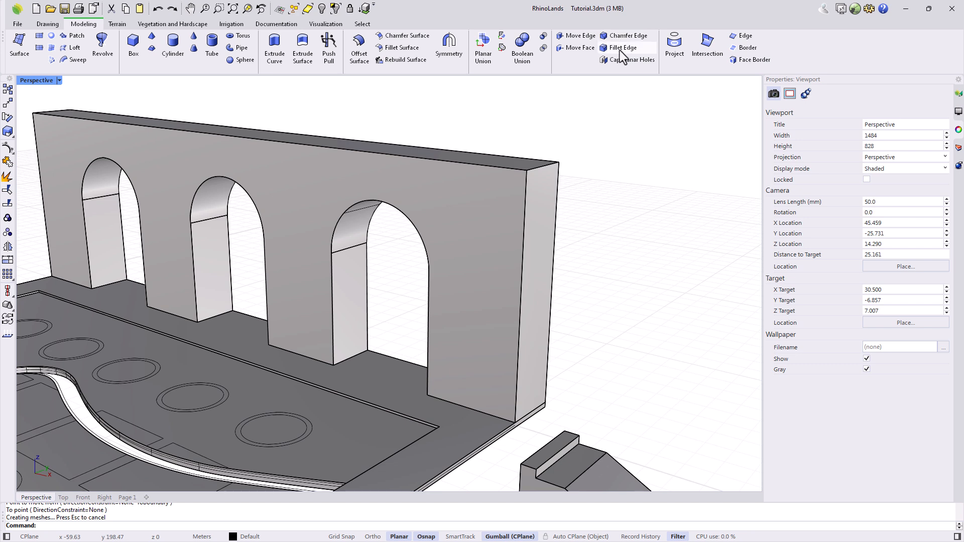
click(628, 36)
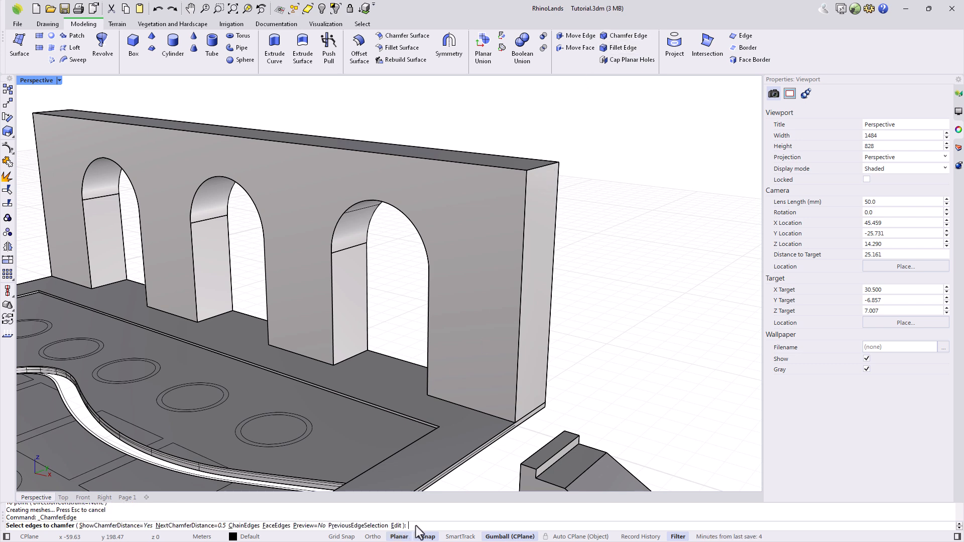
text(0.5)
key(Return)
scroll(545, 172, up, 1)
click(542, 165)
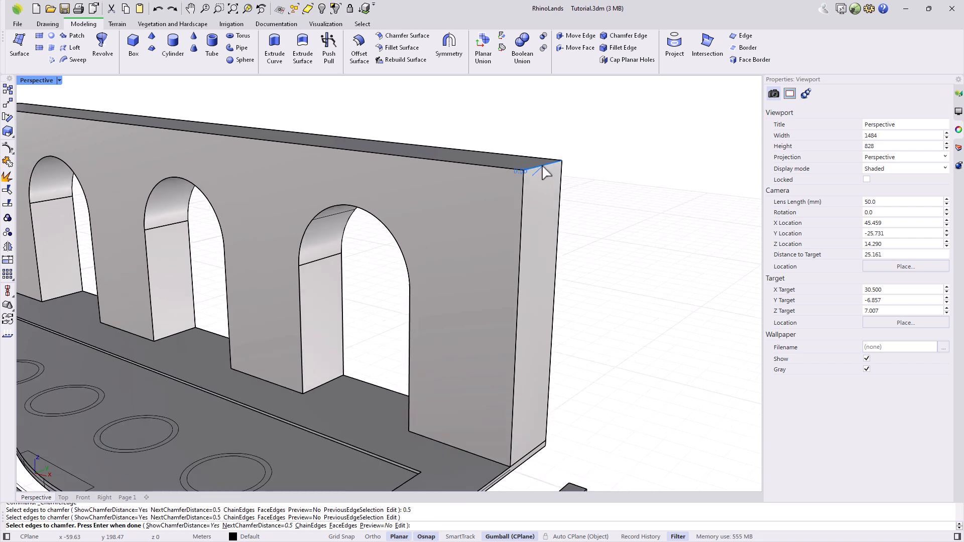
scroll(545, 170, up, 4)
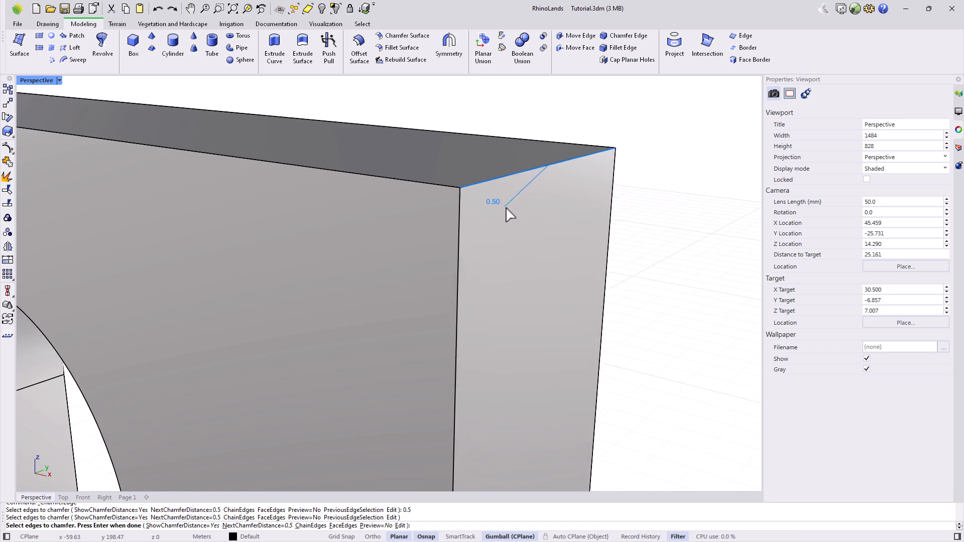
key(Return)
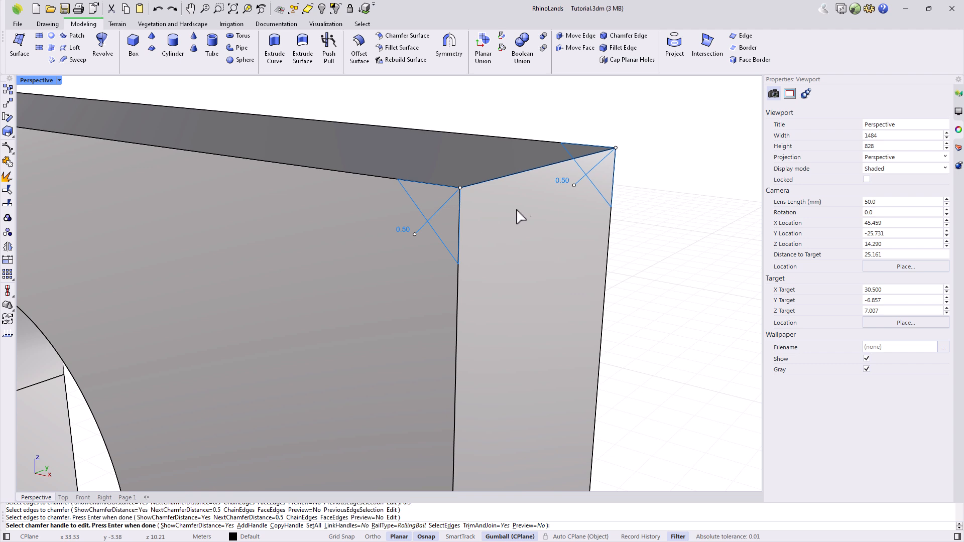
click(574, 185)
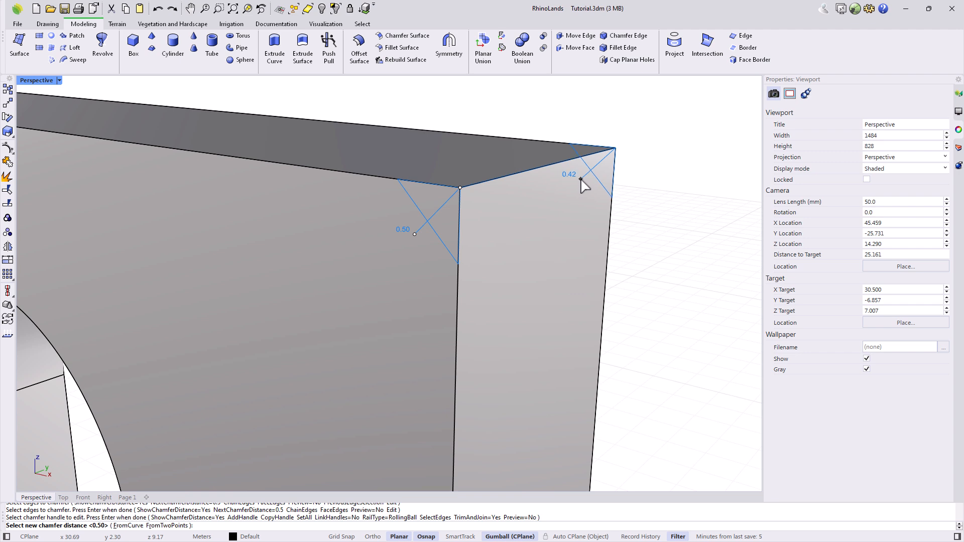
click(581, 180)
click(415, 235)
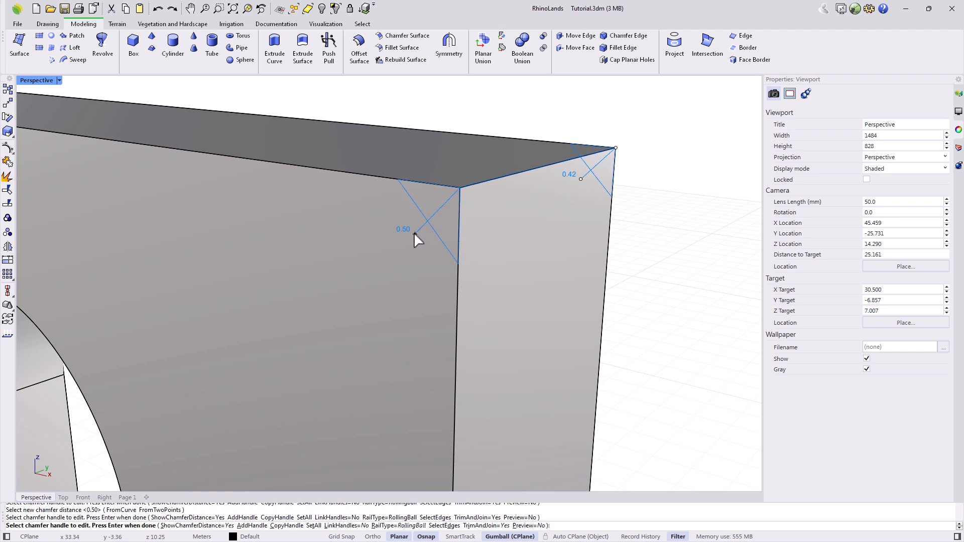
click(443, 207)
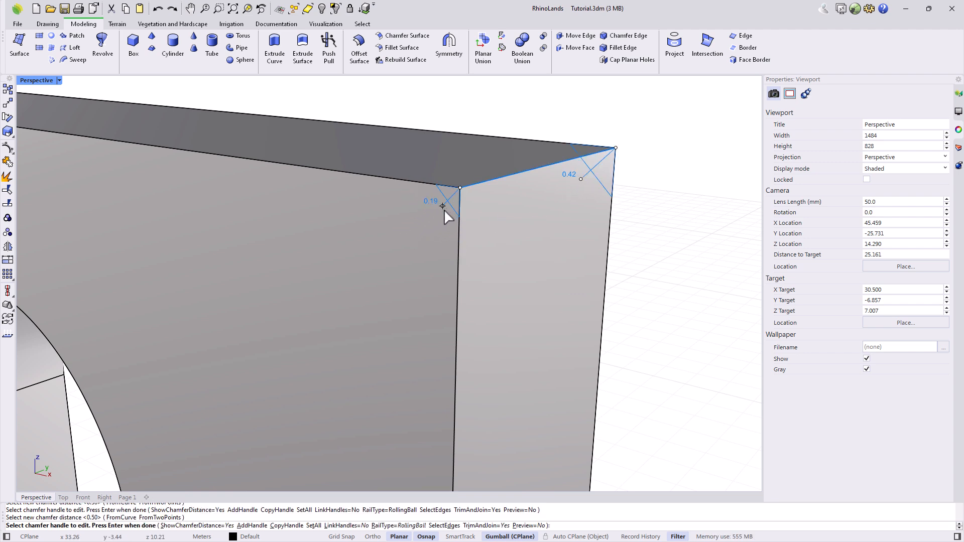
key(Return)
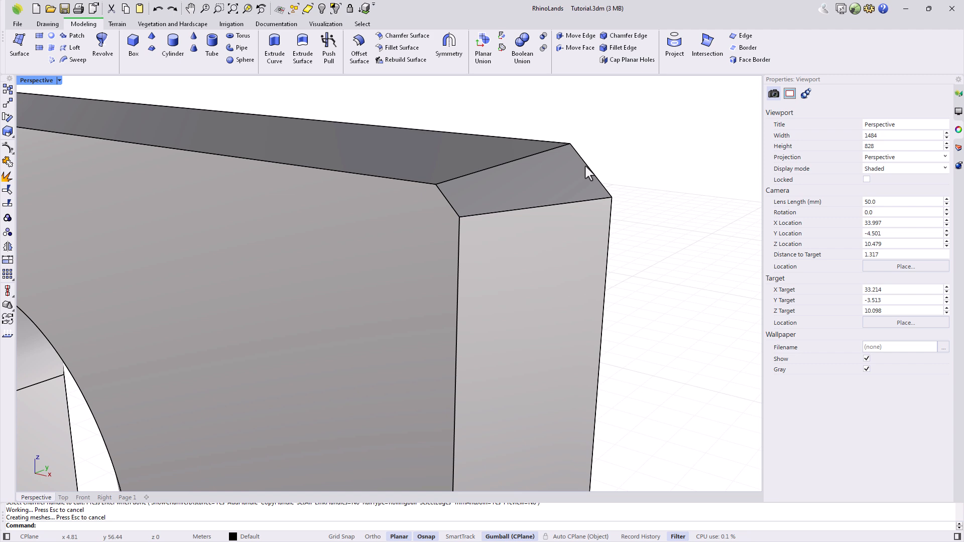
key(ctrl+z)
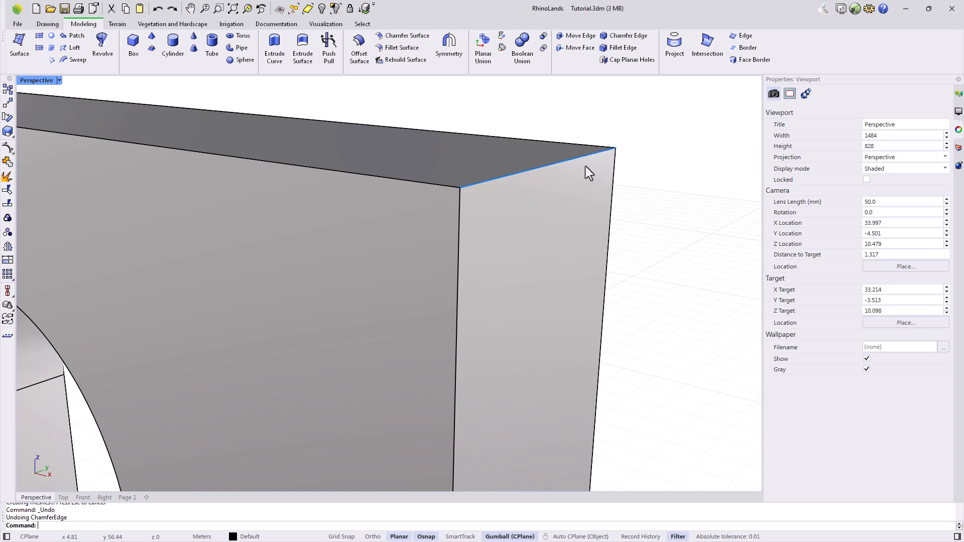
click(611, 38)
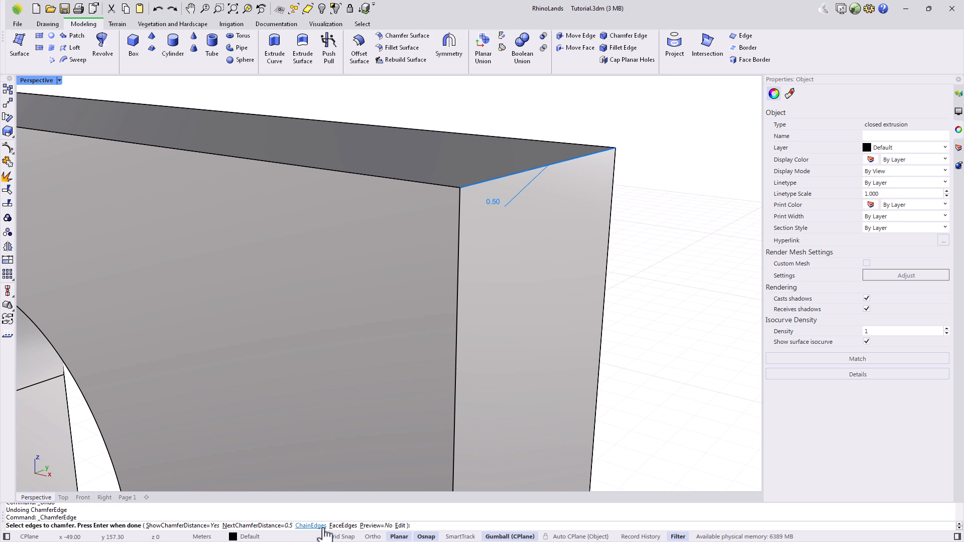
click(344, 526)
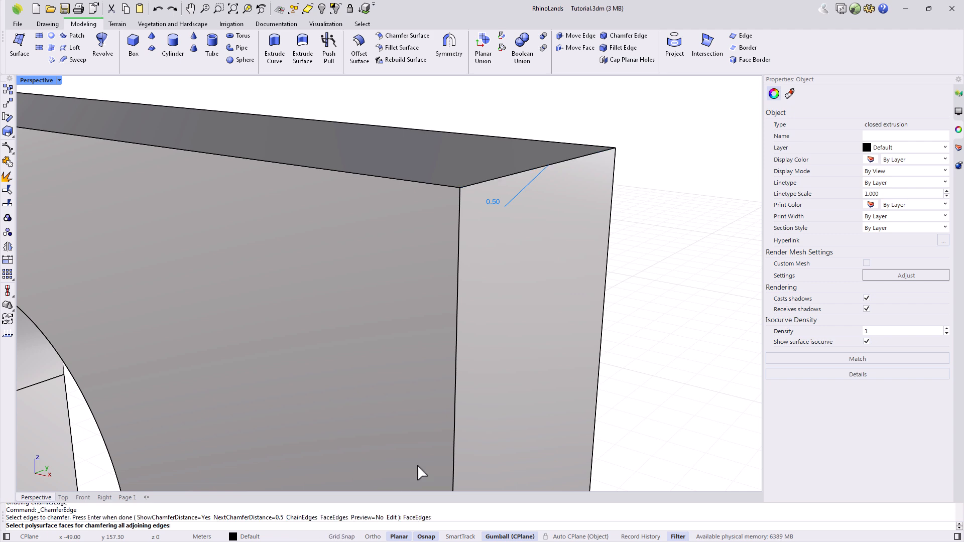
scroll(502, 375, down, 5)
scroll(462, 215, down, 4)
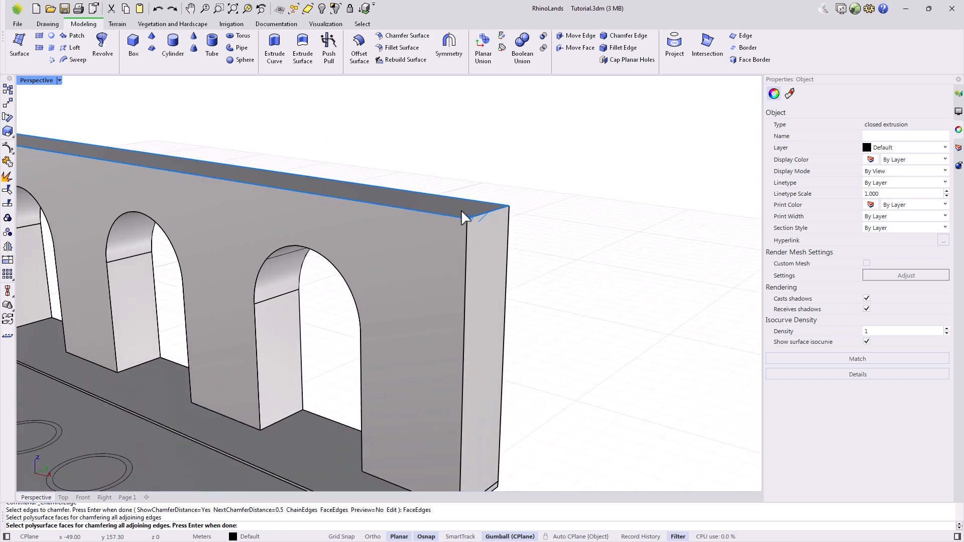
key(Return)
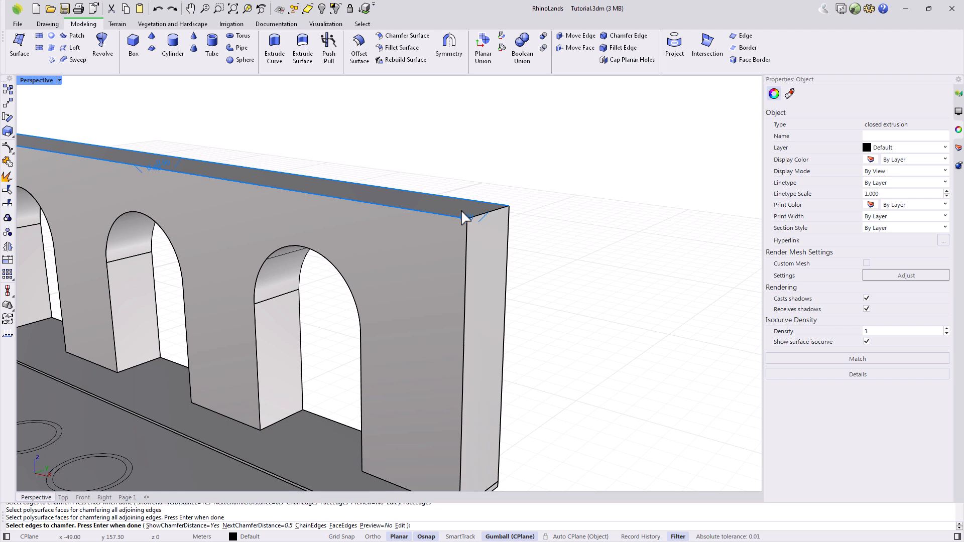
key(Return)
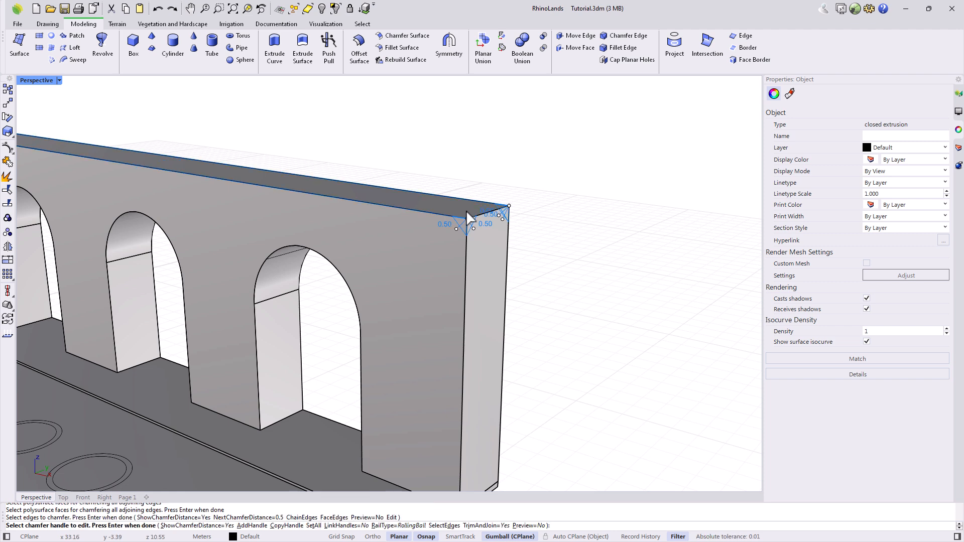
key(Return)
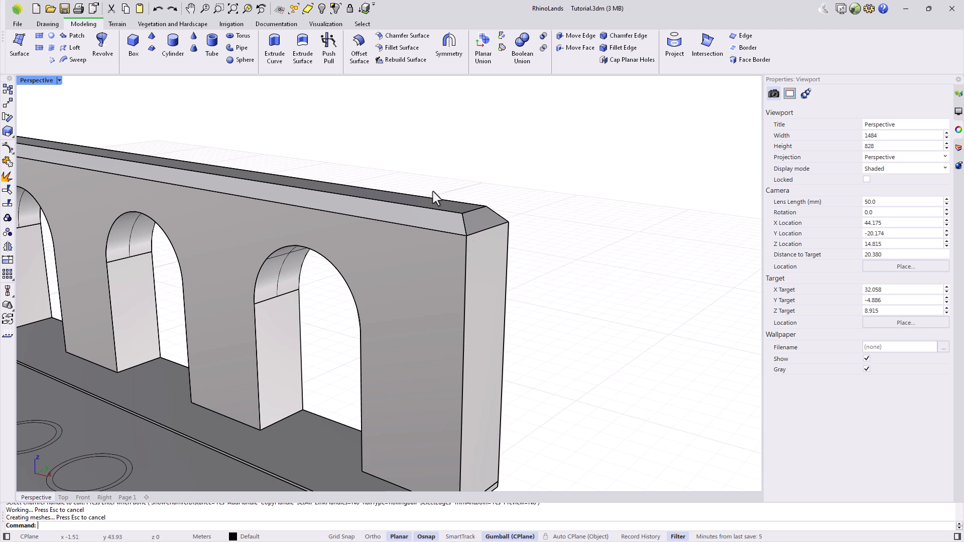
key(ctrl+z)
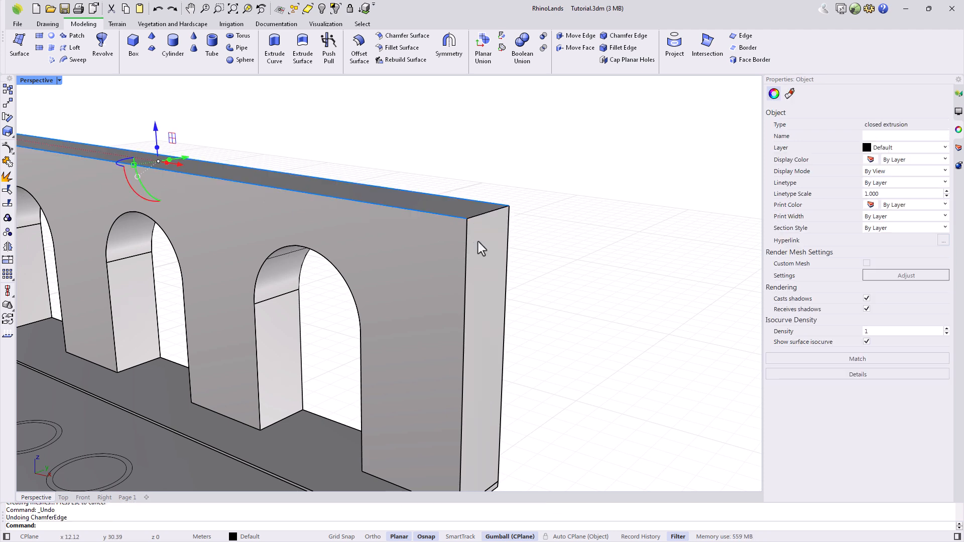
key(Escape)
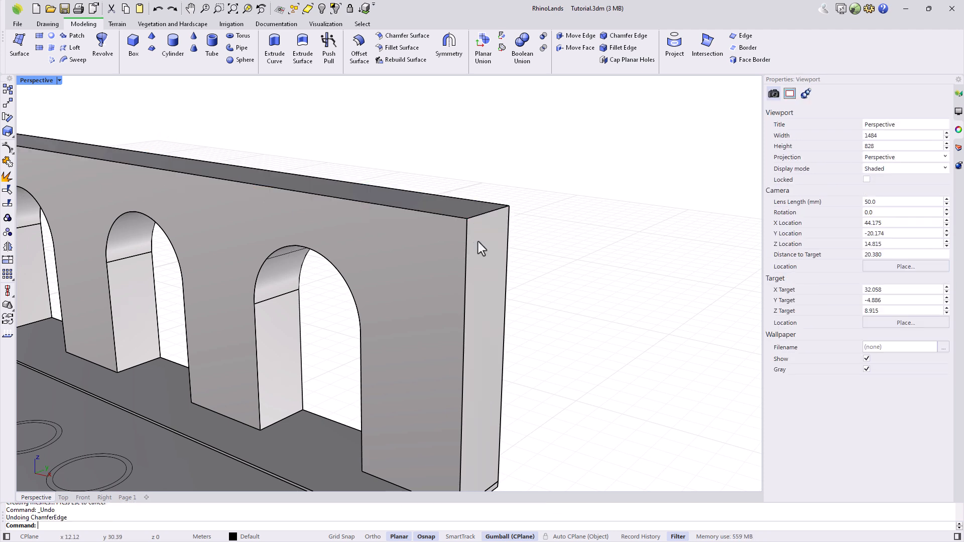
Fillet all the arched wall's face edges at 0.05, leaving out the third arch's inner edge.
click(623, 48)
scroll(484, 315, down, 5)
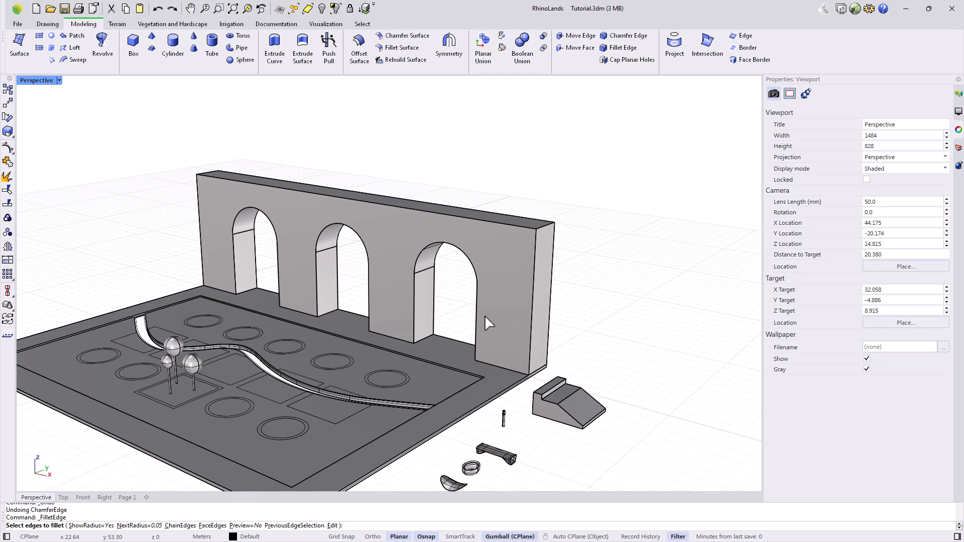
click(212, 526)
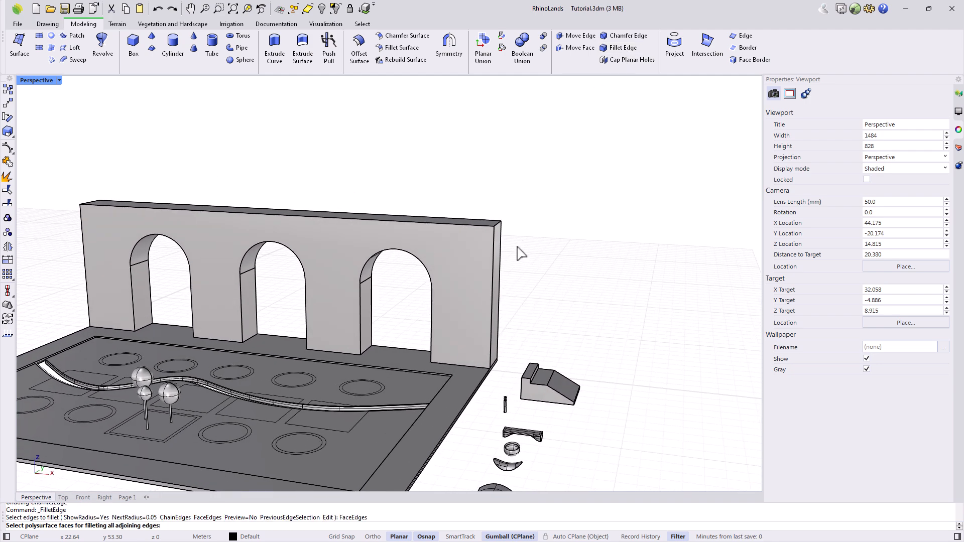
drag(562, 171, 75, 311)
scroll(294, 307, up, 3)
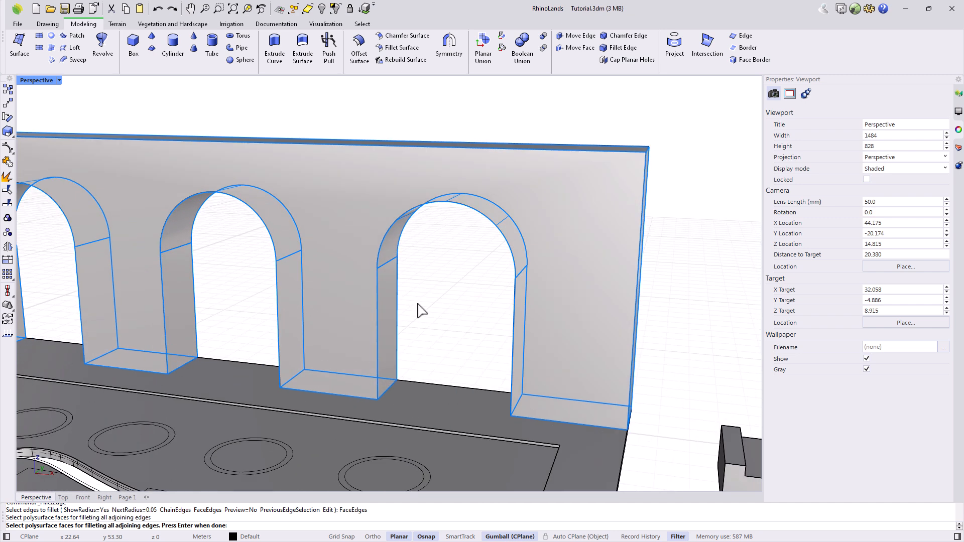
key(Return)
click(379, 259)
key(Return)
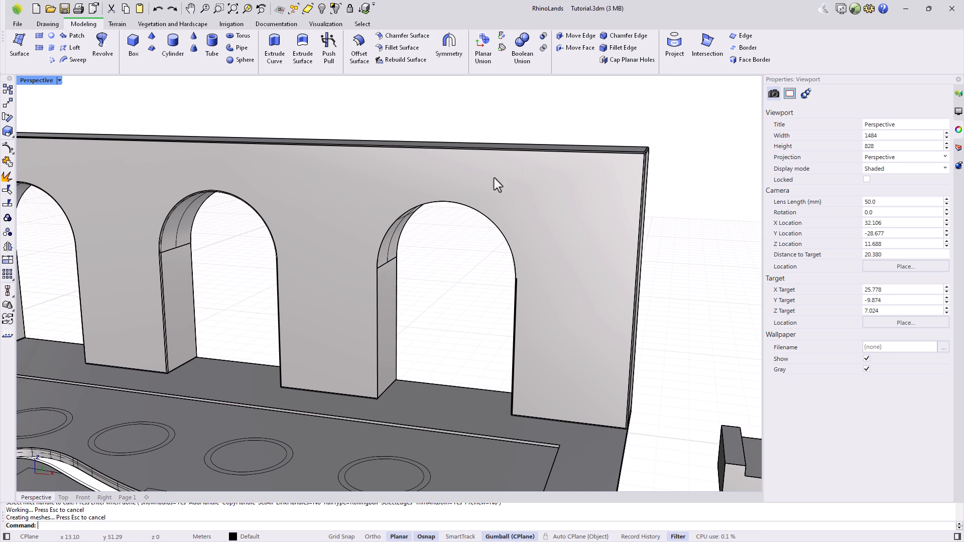
Edit the wall fillet to add the missed vertical arch edge and the third arch's inner curved edge.
click(614, 49)
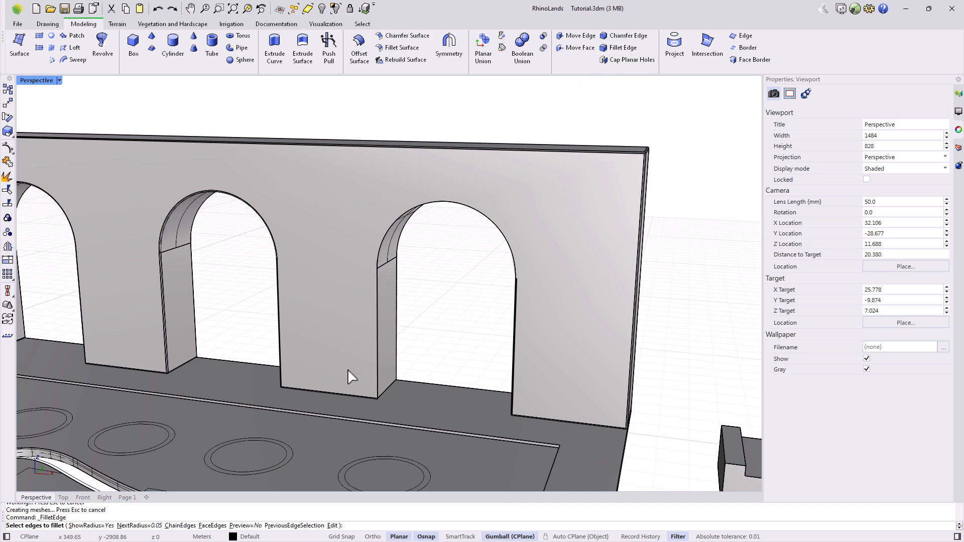
click(333, 525)
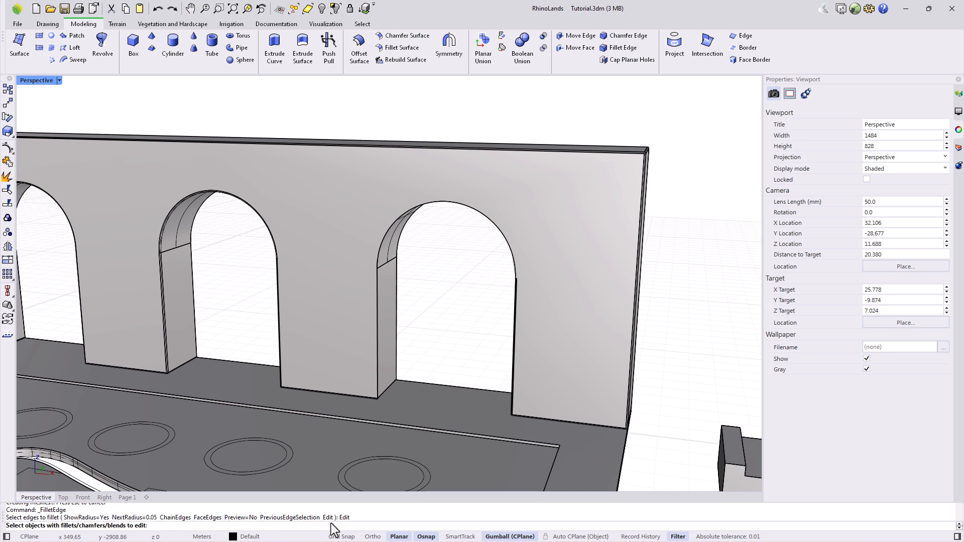
click(352, 303)
key(Return)
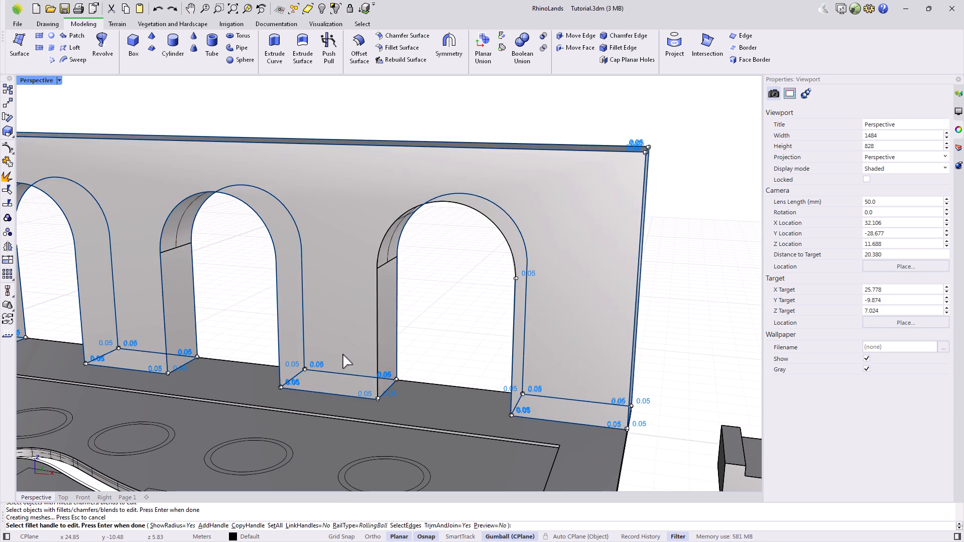
click(405, 526)
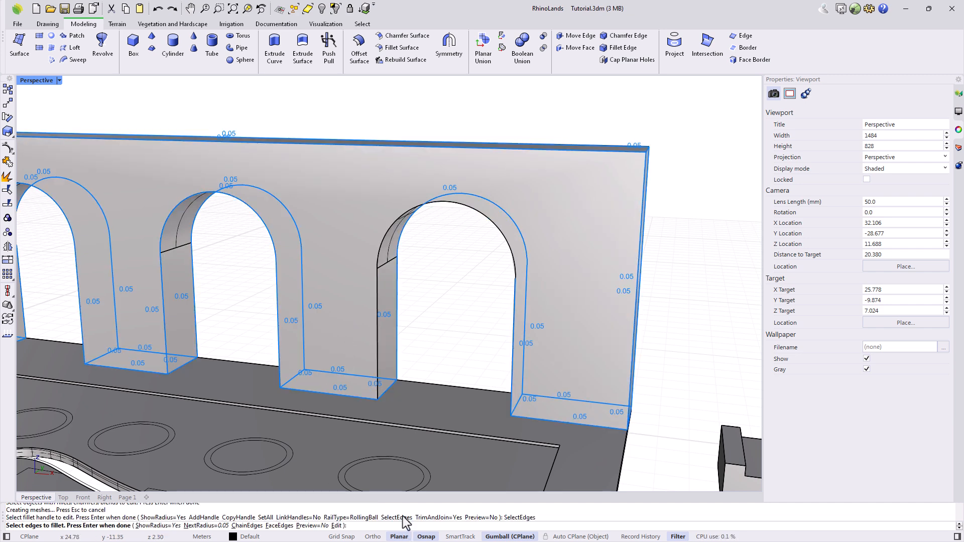
click(378, 290)
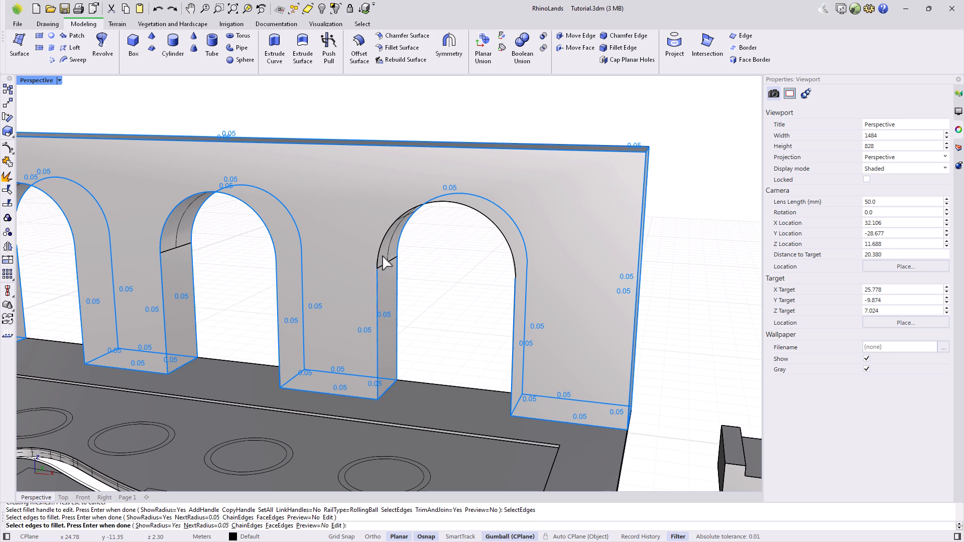
click(378, 264)
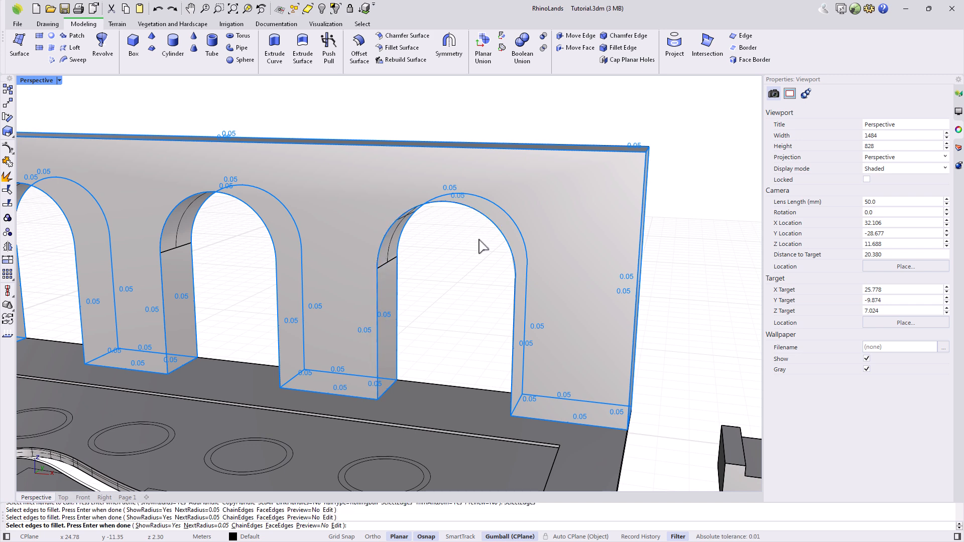
key(Return)
key(Return)
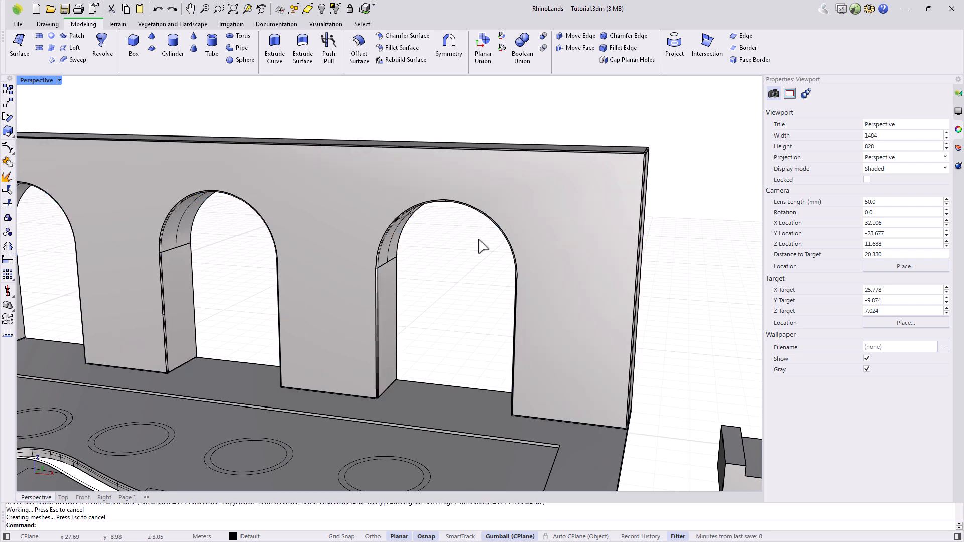
scroll(388, 271, up, 10)
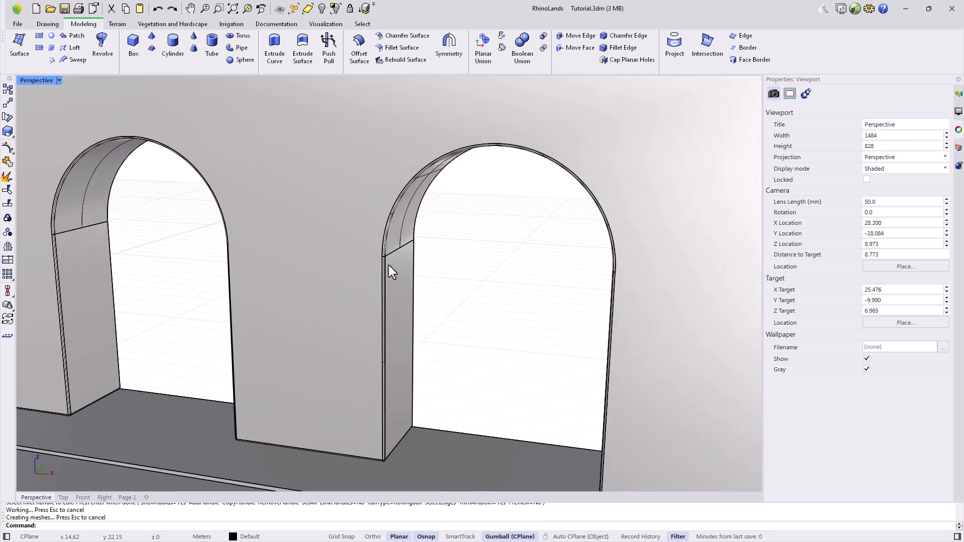
scroll(390, 265, down, 15)
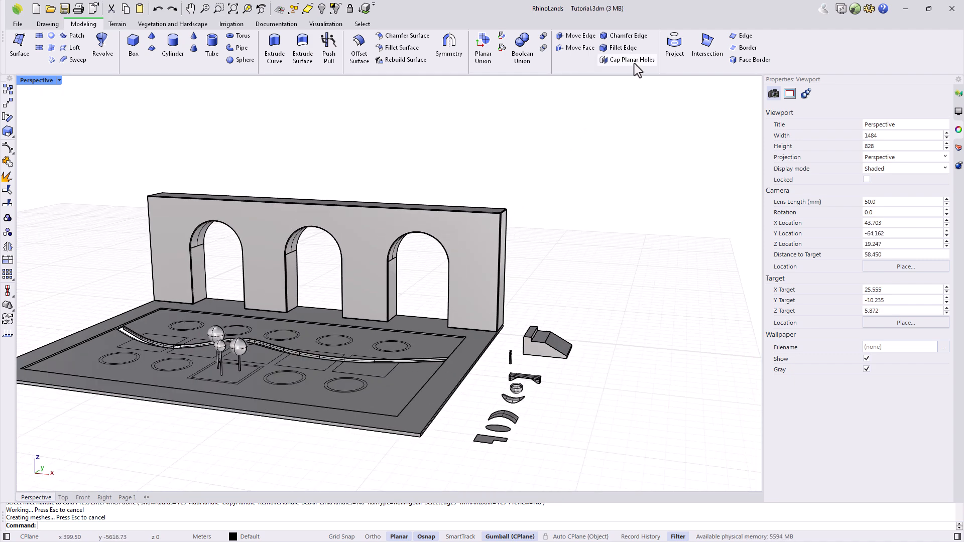
Cap the bench's open ends so it becomes a closed solid.
click(634, 63)
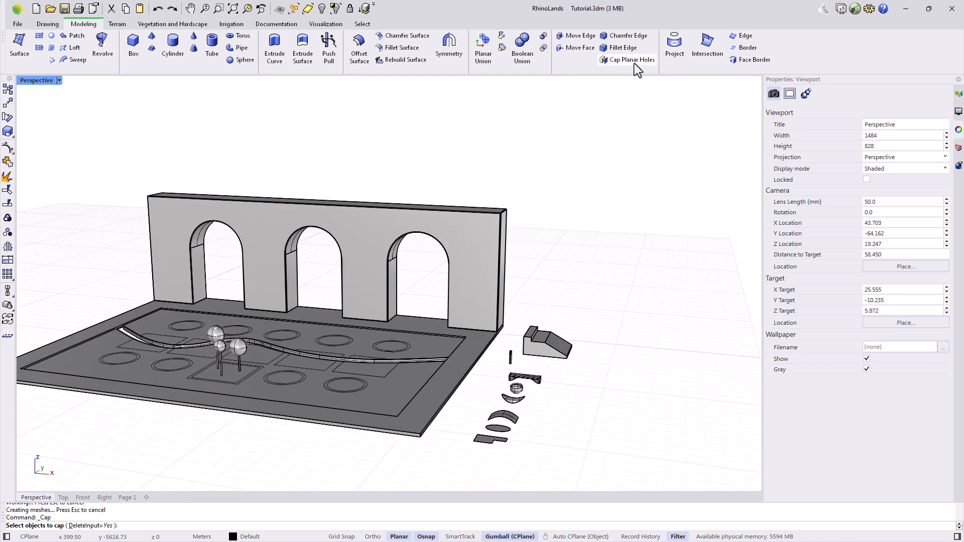
scroll(542, 389, up, 5)
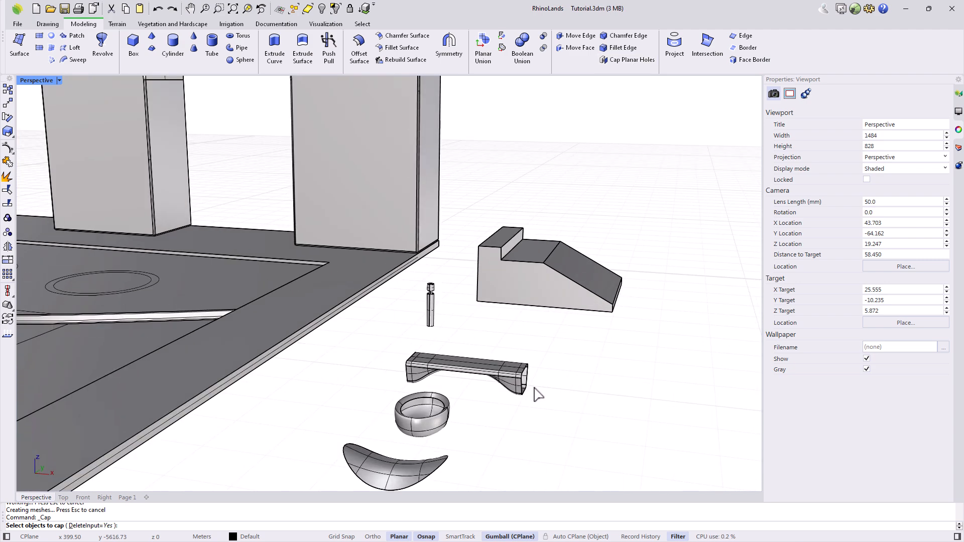
scroll(541, 395, up, 2)
click(498, 371)
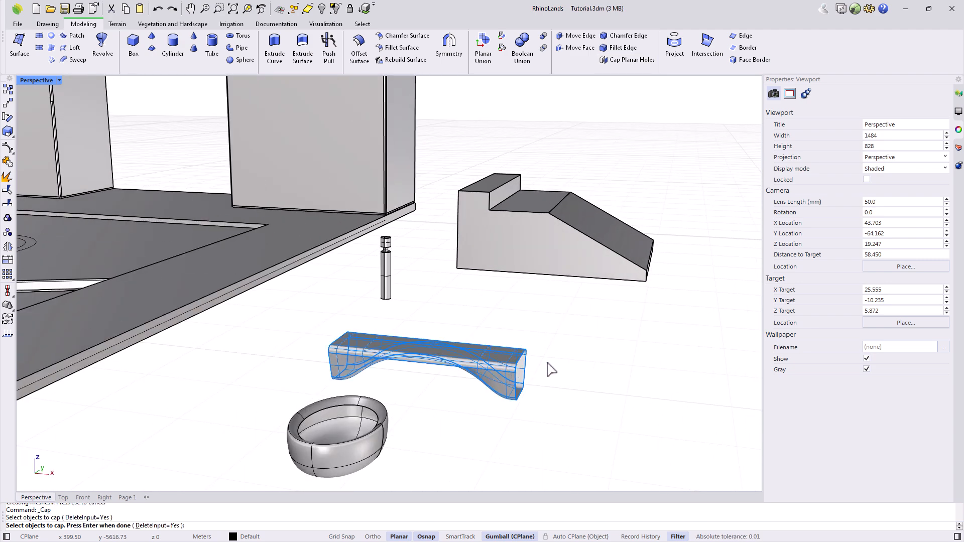
key(Return)
Window-select all the loose furniture parts beside the site.
right_drag(547, 369, 630, 367)
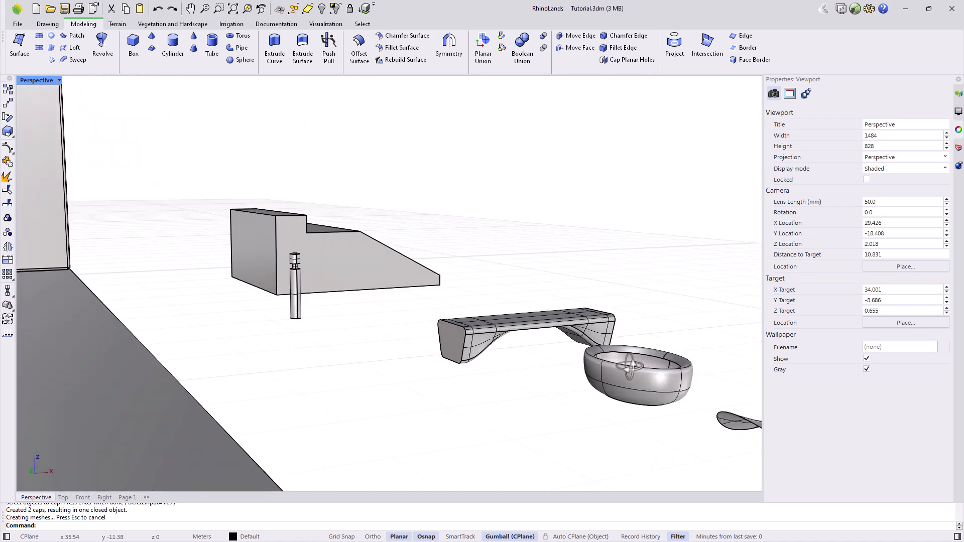
scroll(352, 303, down, 12)
right_drag(544, 337, 511, 352)
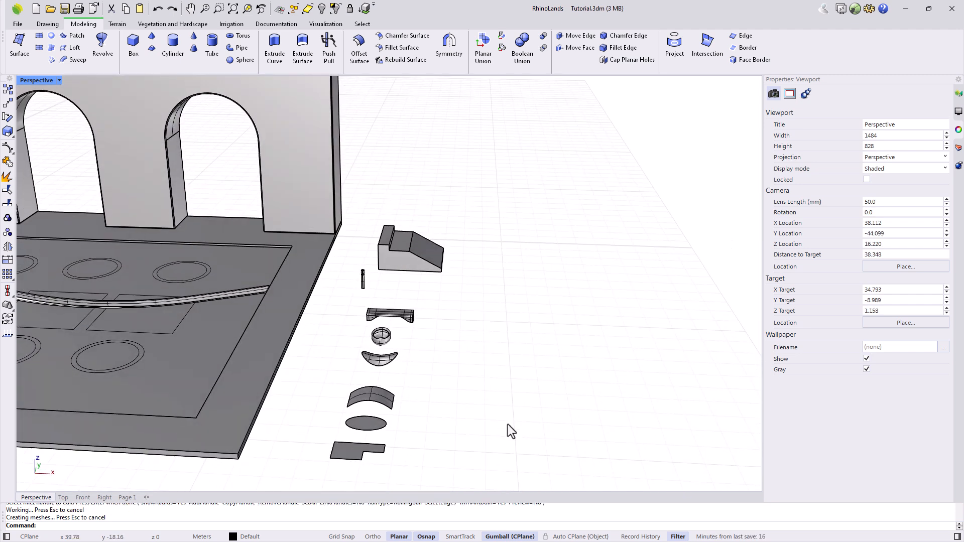
drag(444, 468, 343, 232)
Hide the loose parts, then draw a rectangle and a circle centred on its corner in Top view.
click(322, 8)
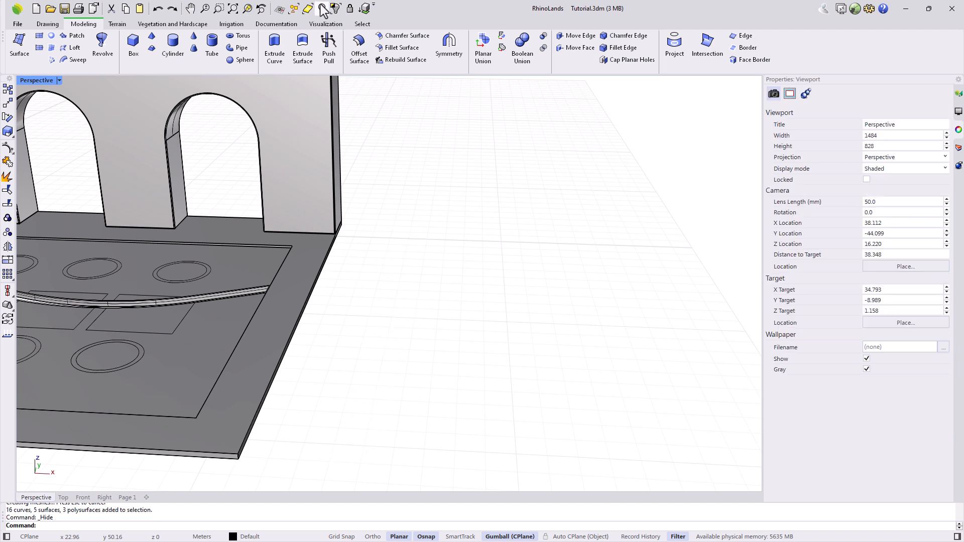
double_click(24, 80)
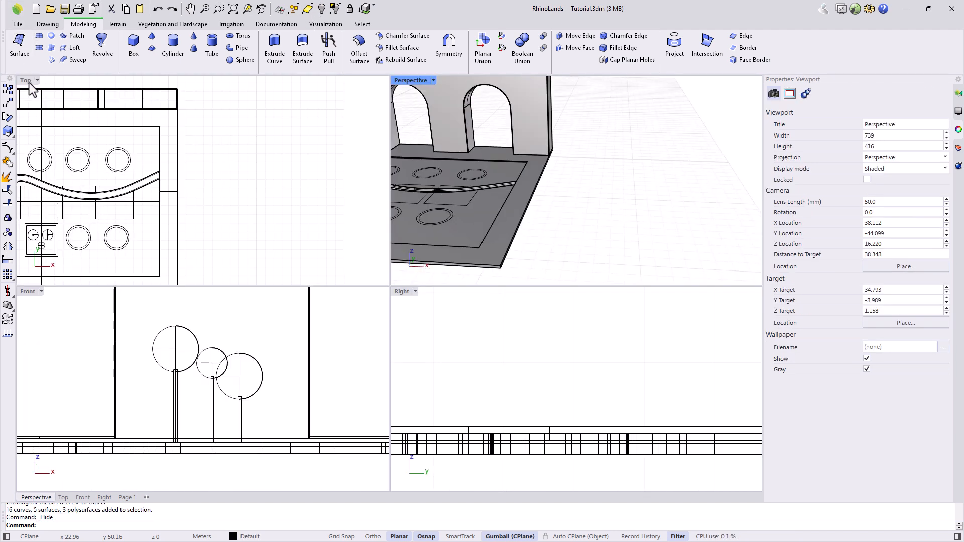
click(55, 24)
click(110, 43)
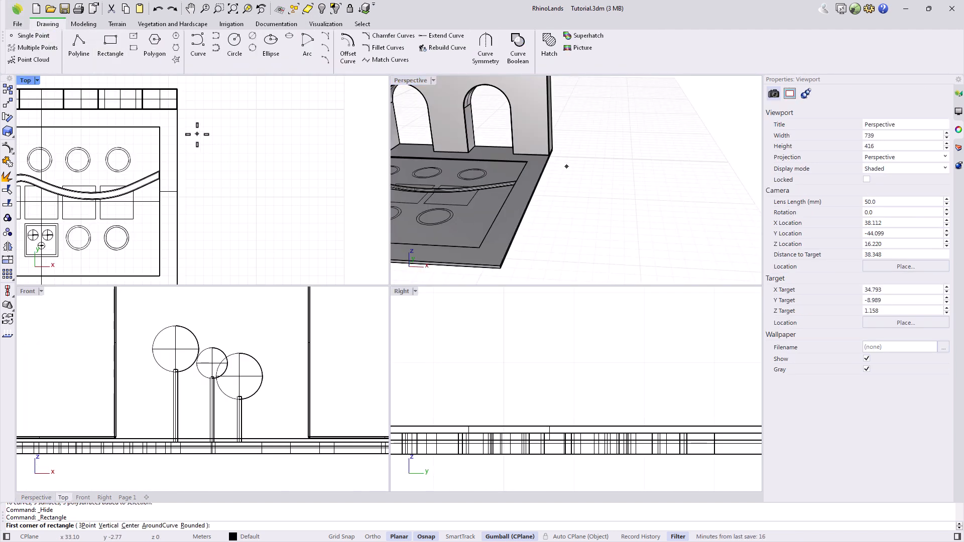
scroll(193, 121, up, 3)
click(194, 115)
click(241, 161)
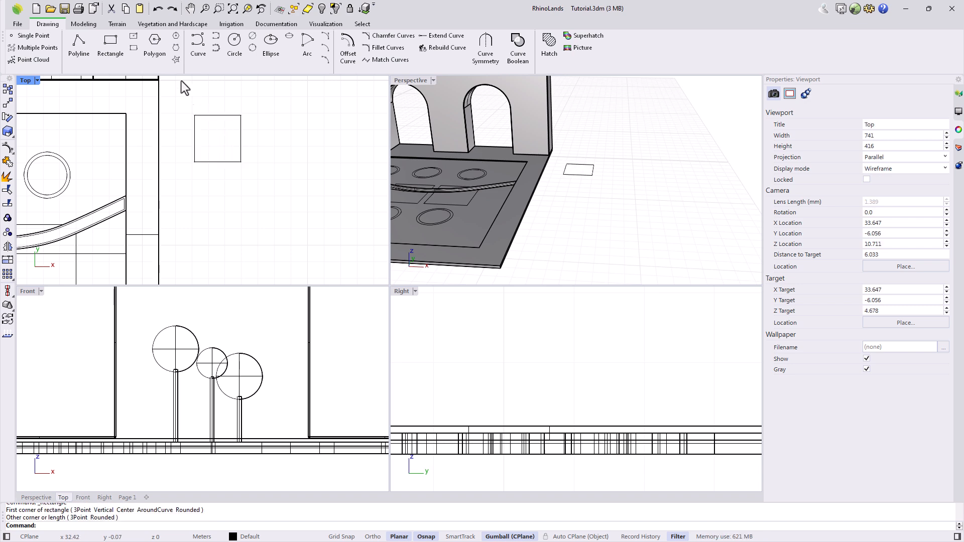
click(235, 43)
click(241, 162)
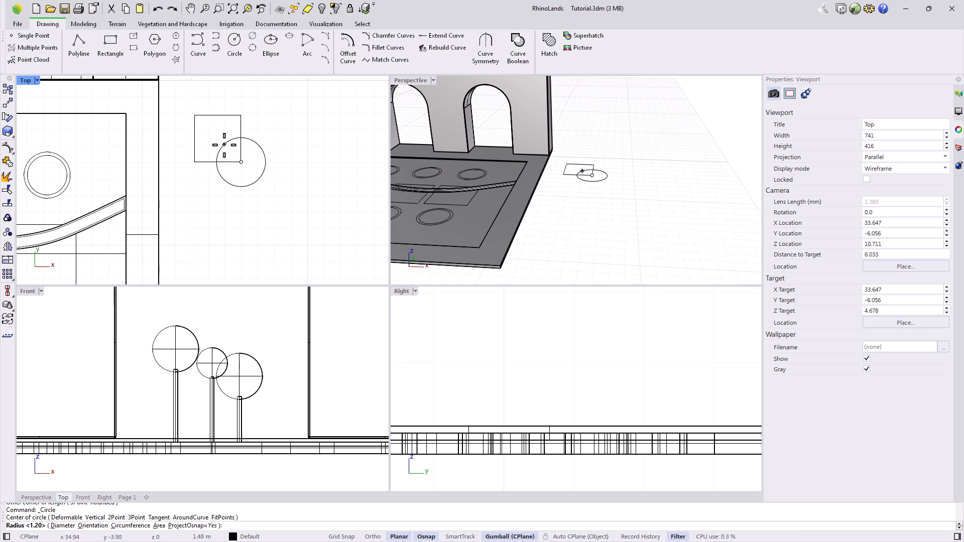
click(225, 145)
Make planar surfaces from the circle and square, then delete both leftover outline curves.
click(88, 25)
click(51, 36)
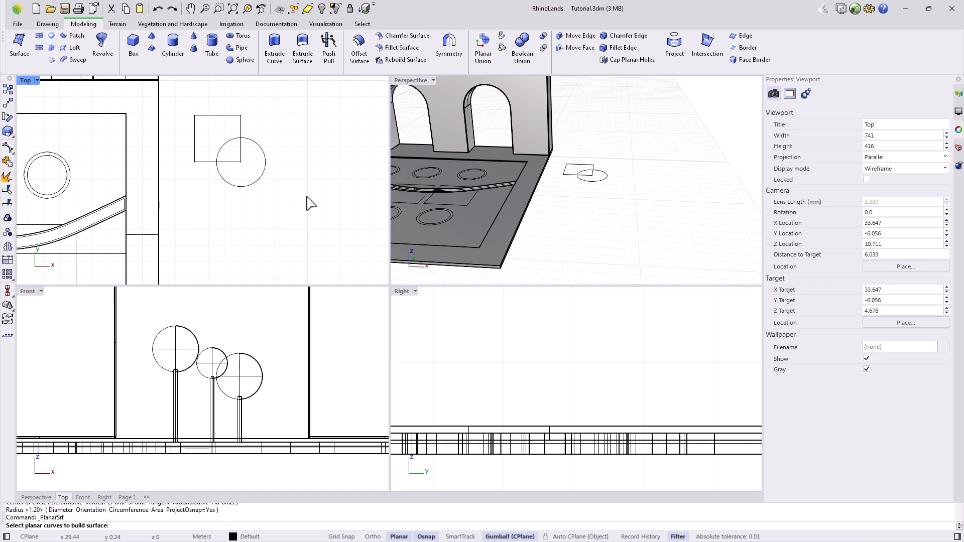
click(254, 180)
click(241, 132)
key(Return)
click(241, 133)
click(260, 156)
key(Delete)
click(260, 142)
key(Return)
key(Delete)
In a maximized Perspective view, duplicate the square-and-circle surface pair into three overlapping pairs.
double_click(416, 85)
scroll(409, 331, up, 3)
mouse_move(420, 301)
mouse_down()
mouse_move(372, 228)
mouse_move(381, 221)
mouse_move(388, 308)
mouse_move(400, 311)
mouse_move(382, 393)
mouse_up()
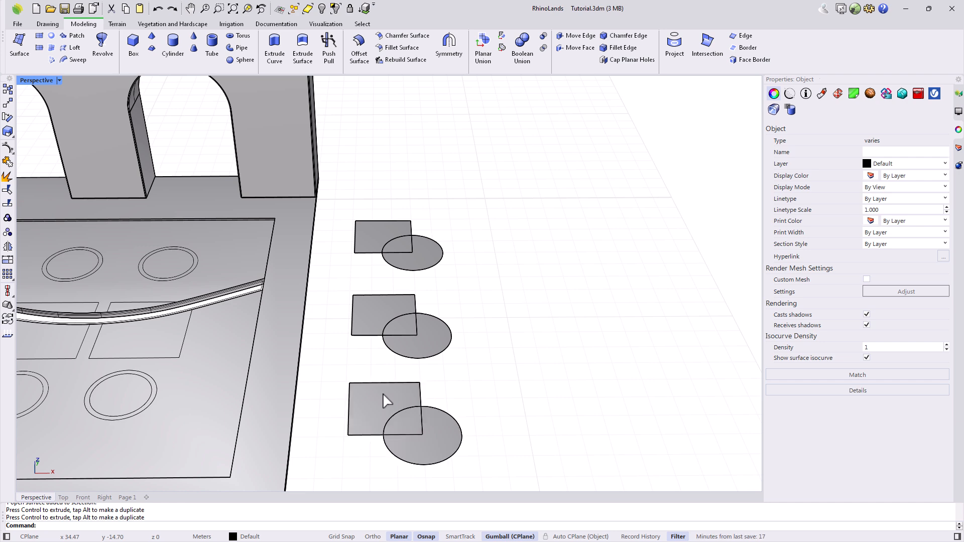
key(ctrl+z)
key(ctrl+y)
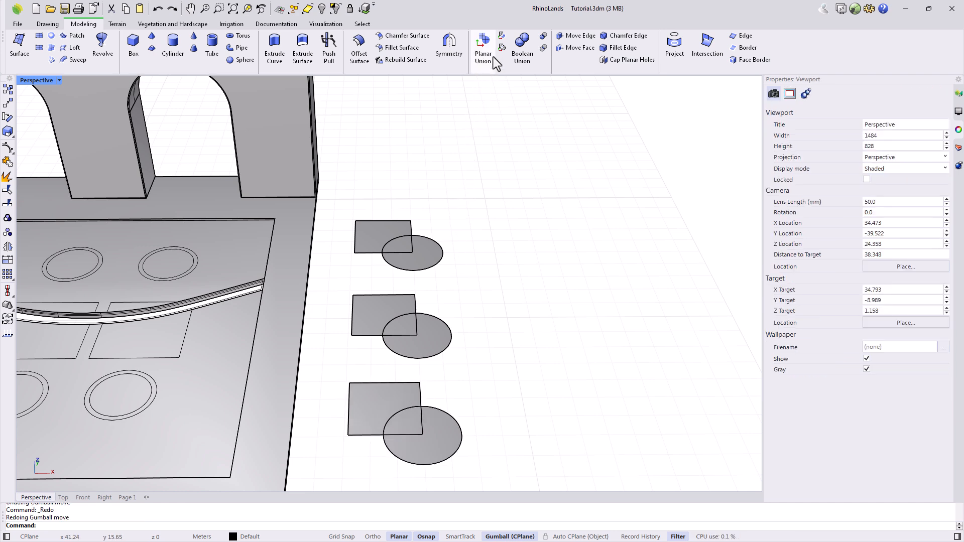
Merge the top square and circle into one shape with Planar Union.
click(485, 50)
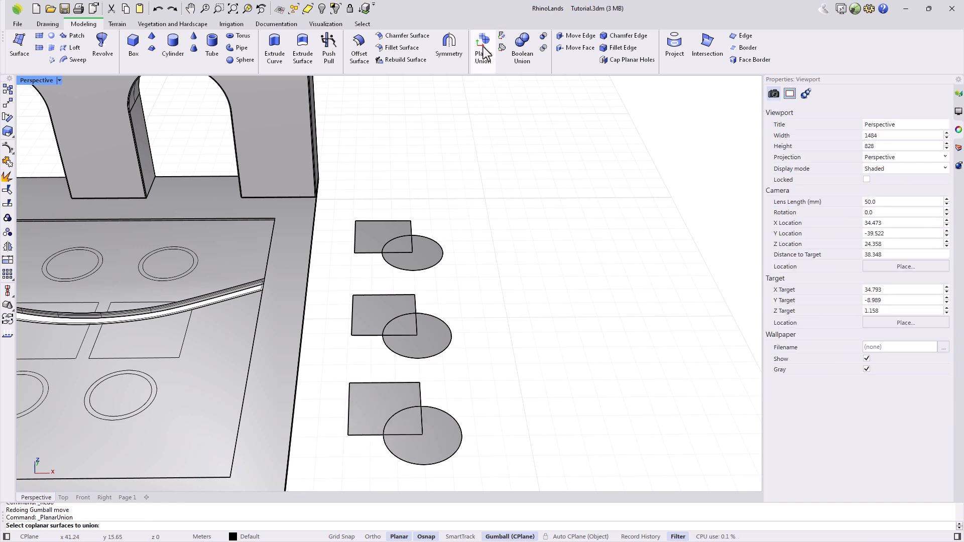
click(369, 234)
click(433, 267)
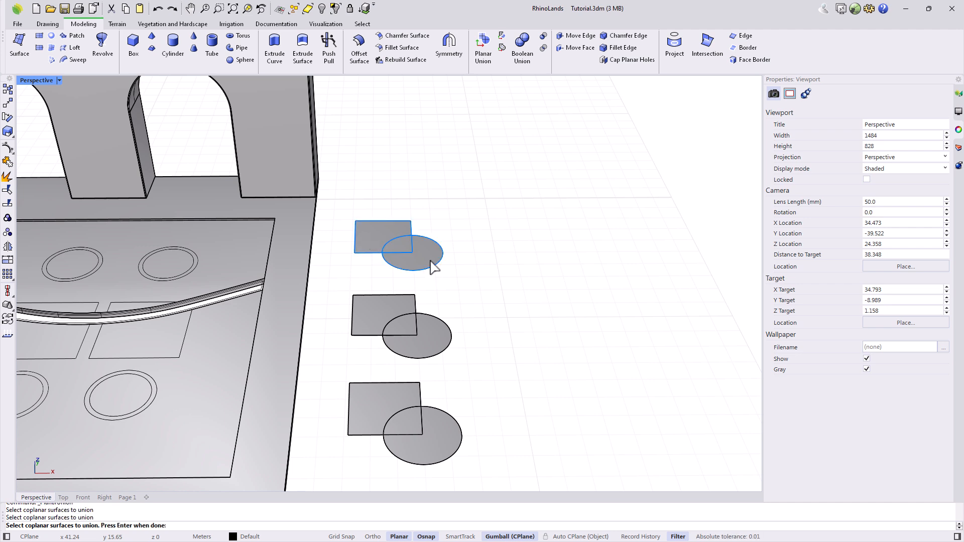
key(Return)
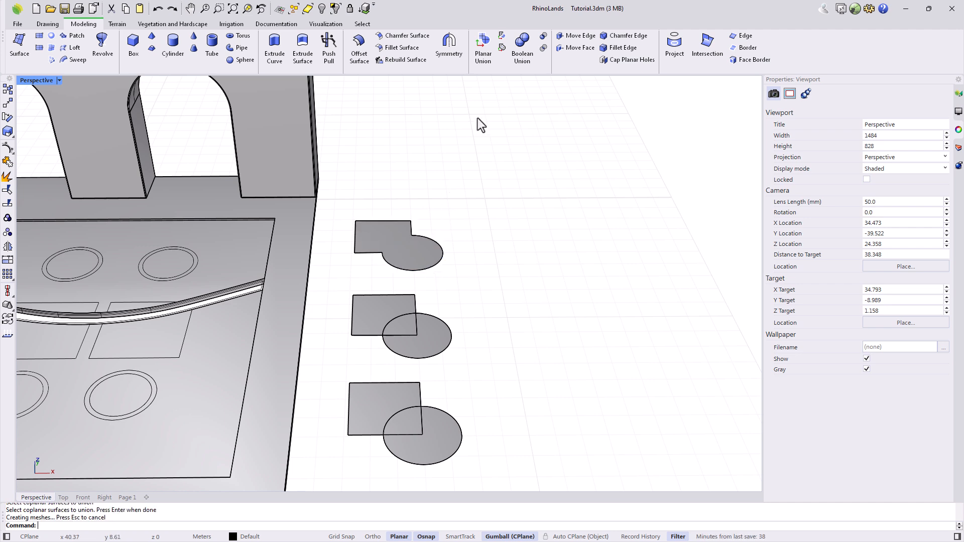
Subtract the square from the middle circle, after undoing a square-minus-circle attempt.
click(502, 35)
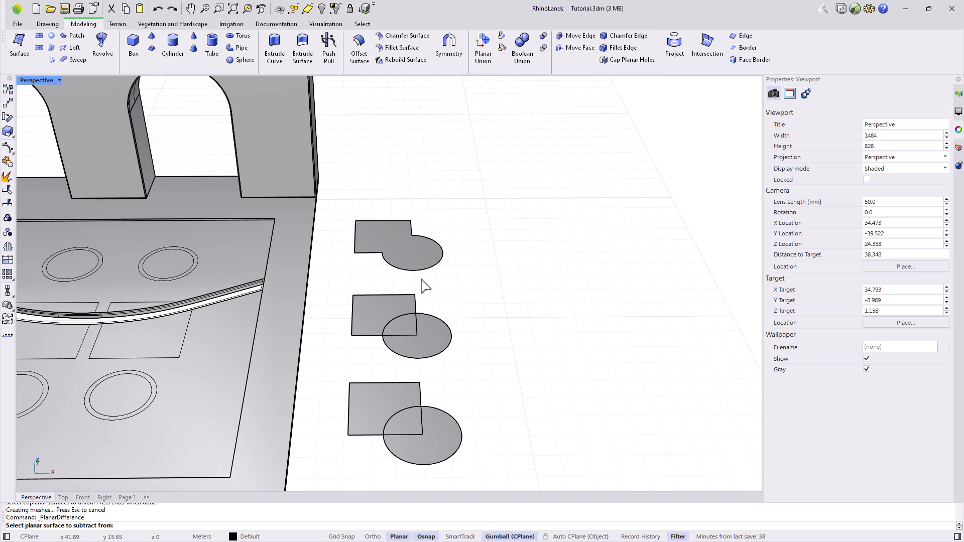
click(403, 306)
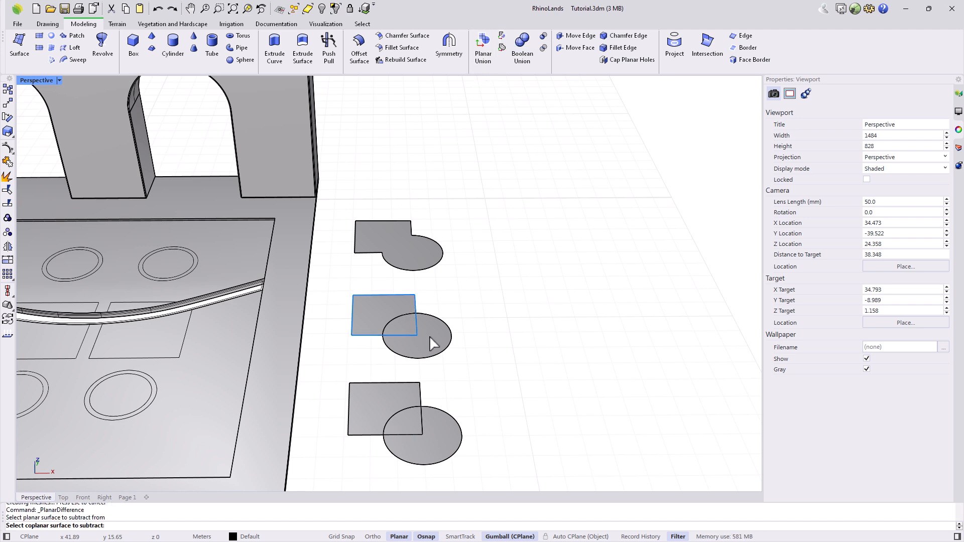
click(429, 335)
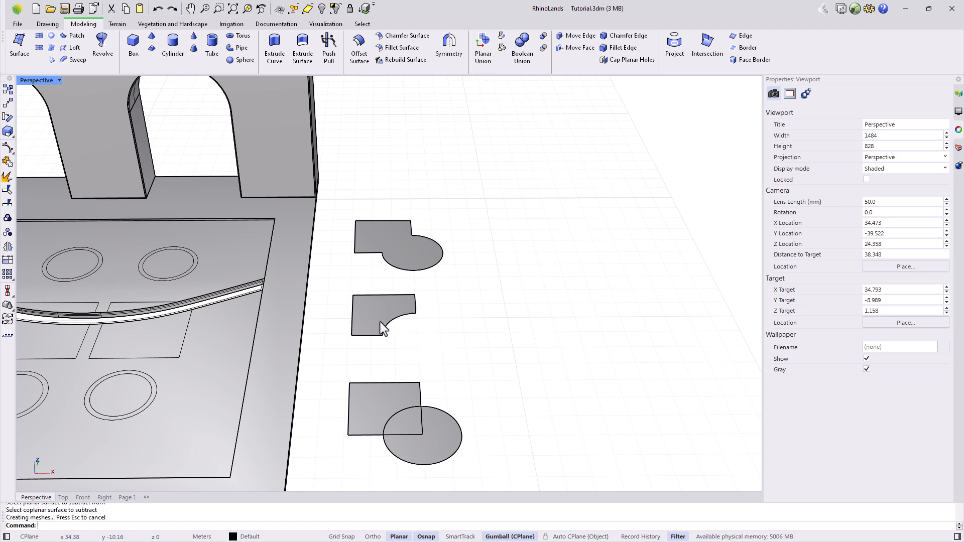
key(ctrl+z)
key(Escape)
key(Return)
click(406, 324)
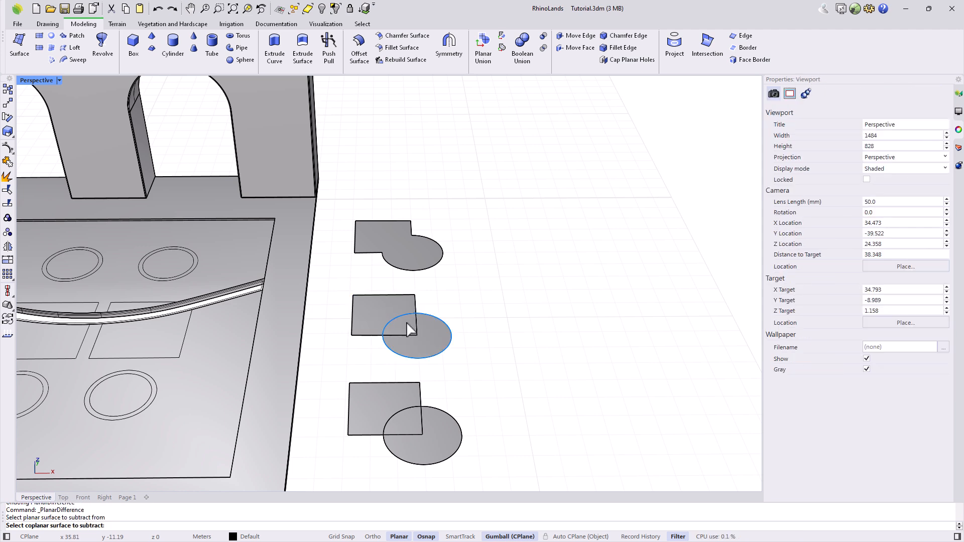
click(383, 311)
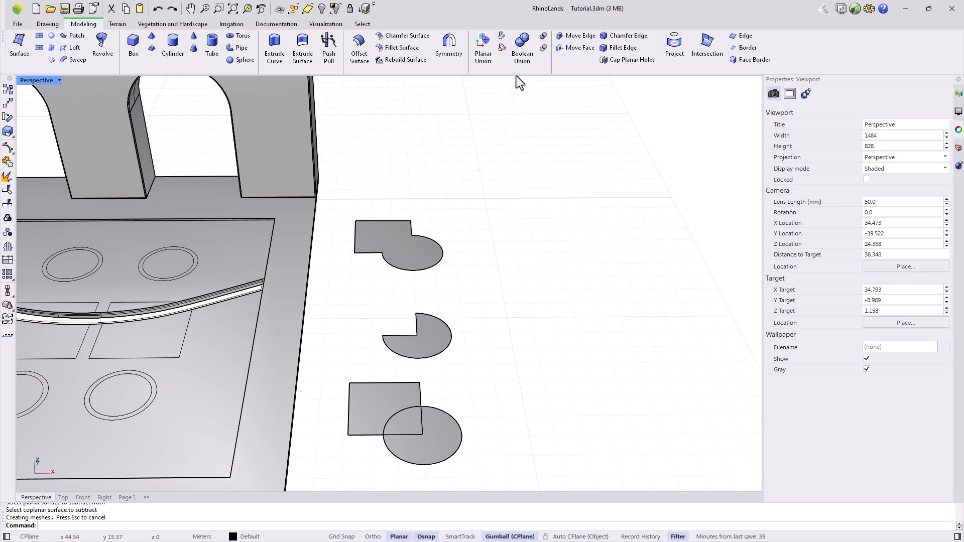
Intersect the bottom square and circle to keep only their overlapping quarter-circle.
click(502, 48)
click(381, 418)
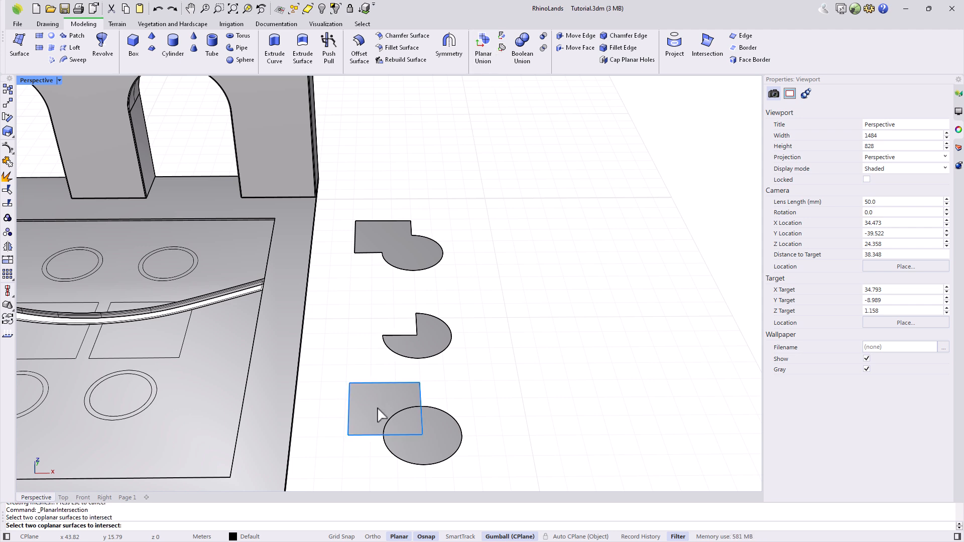
click(442, 434)
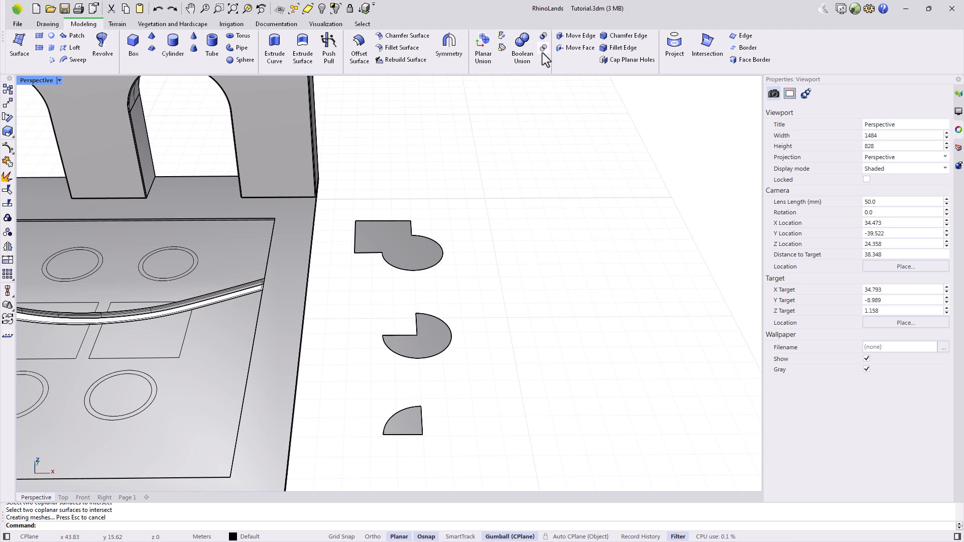
Extrude the path edge curve into a 0.3-high solid strip.
scroll(577, 246, down, 10)
mouse_move(474, 324)
right_down()
mouse_move(465, 312)
mouse_move(473, 342)
right_up()
scroll(474, 341, up, 15)
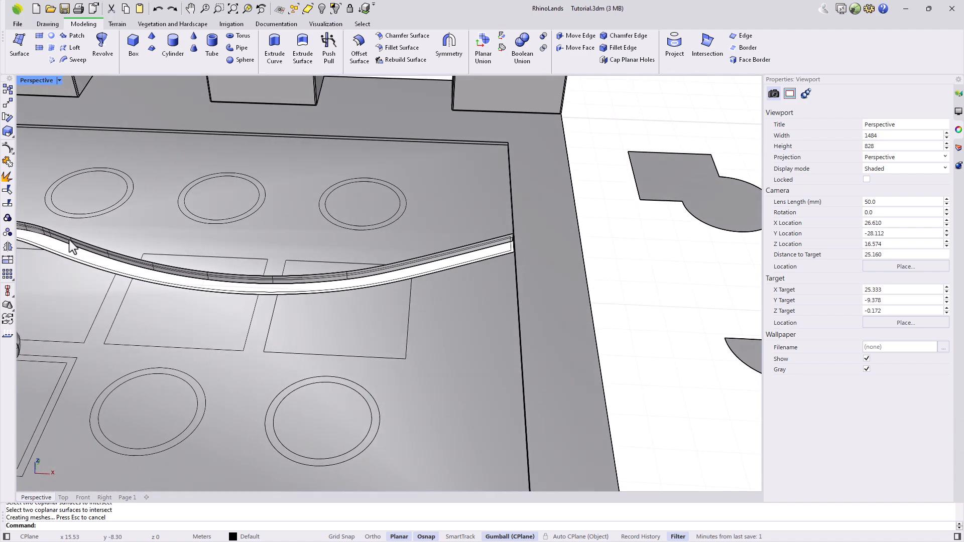
click(274, 53)
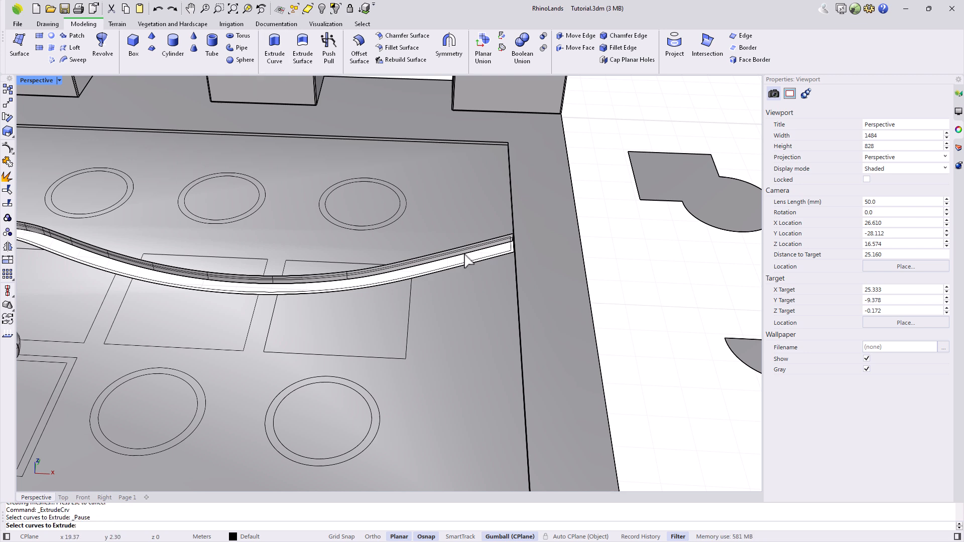
scroll(484, 252, up, 3)
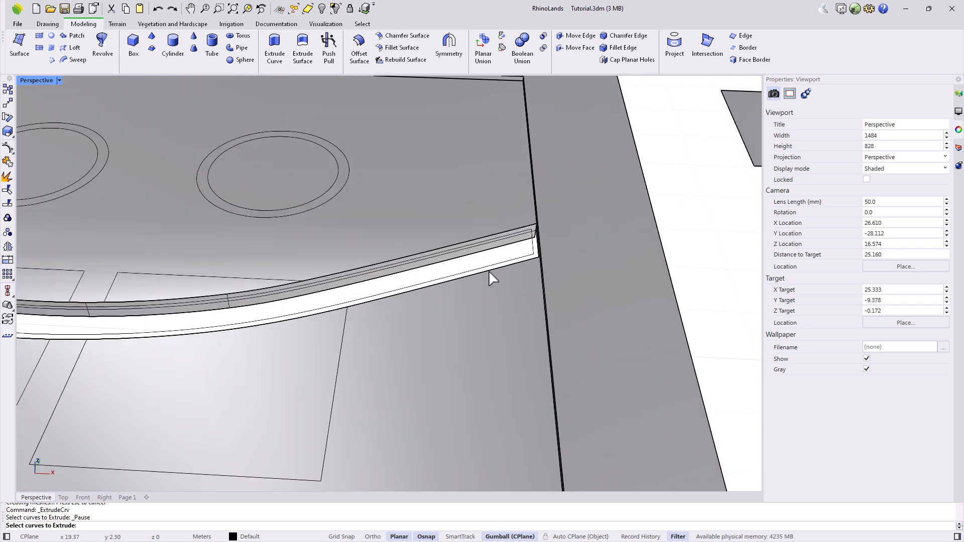
click(489, 270)
right_click(489, 272)
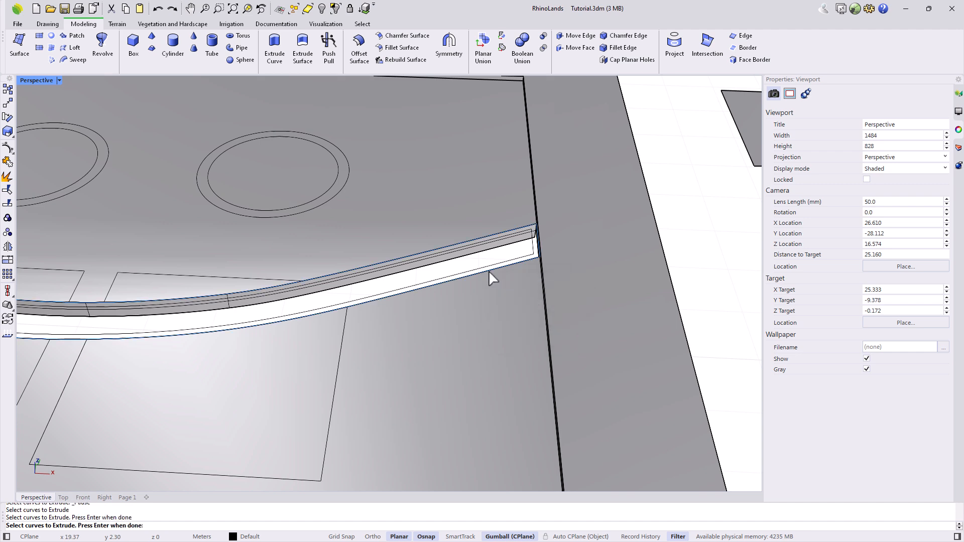
right_click(489, 272)
right_click(502, 469)
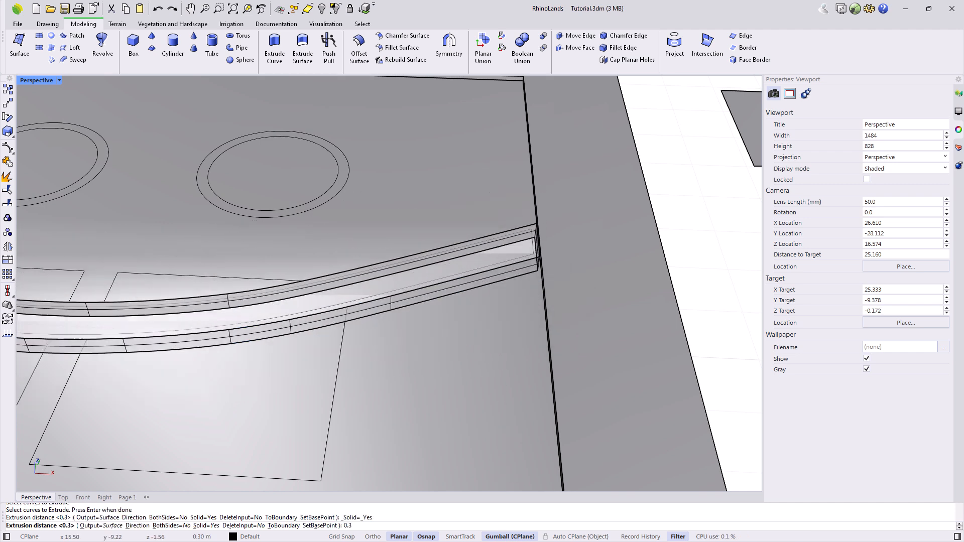
Extrude the inner path curve to a height of 0.2.
click(275, 51)
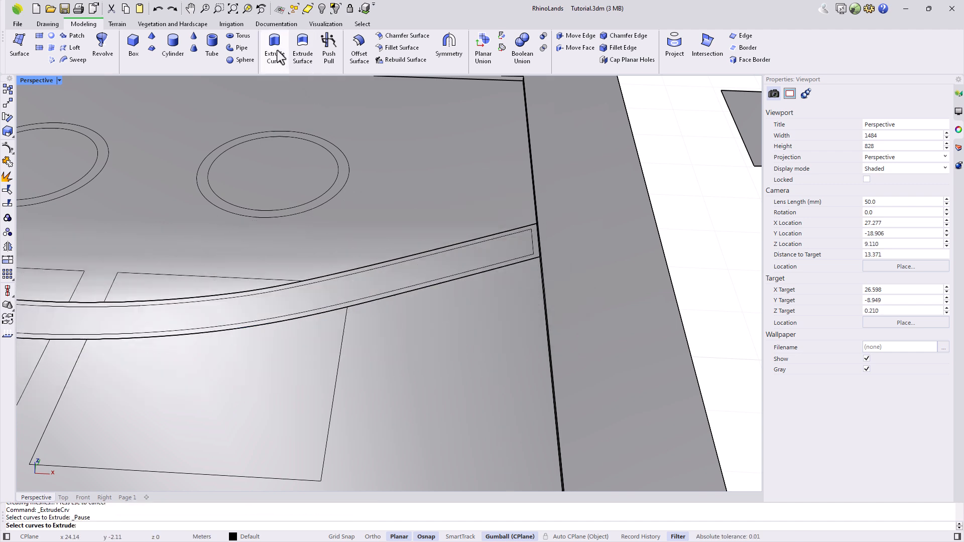
click(403, 263)
right_click(403, 263)
text(0.2)
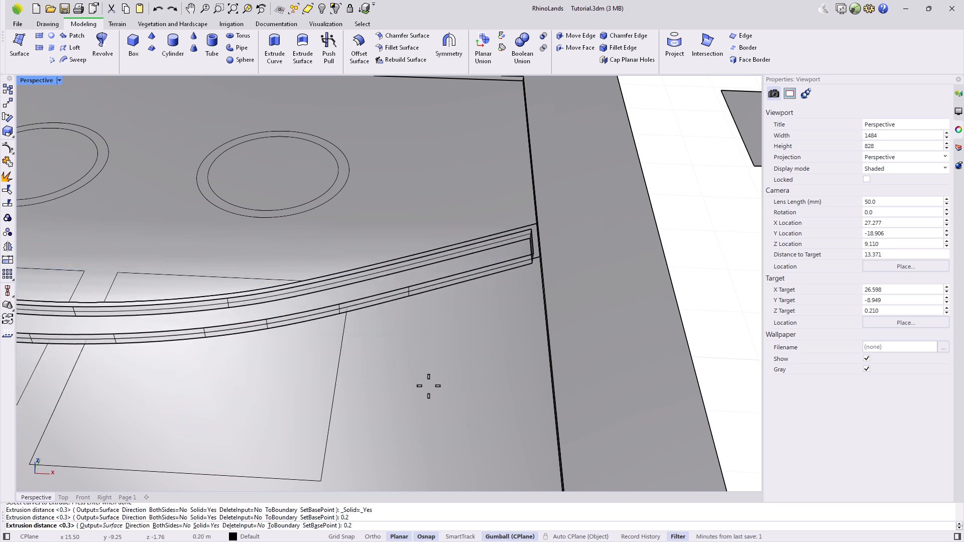
key(Return)
Raise the 0.2-high inner strip by 0.1.
click(466, 257)
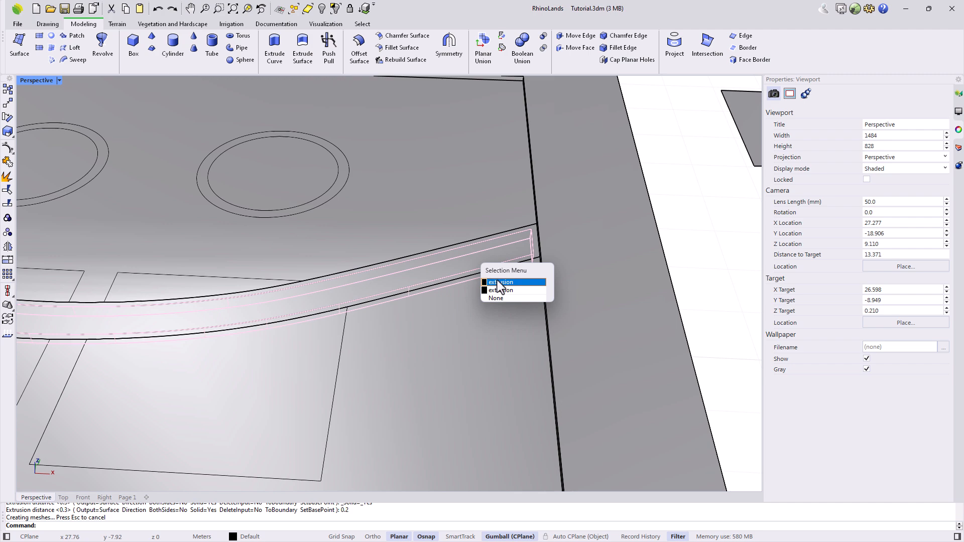
click(500, 282)
scroll(486, 278, down, 5)
right_drag(487, 280, 276, 213)
click(243, 216)
text(0.1)
key(Return)
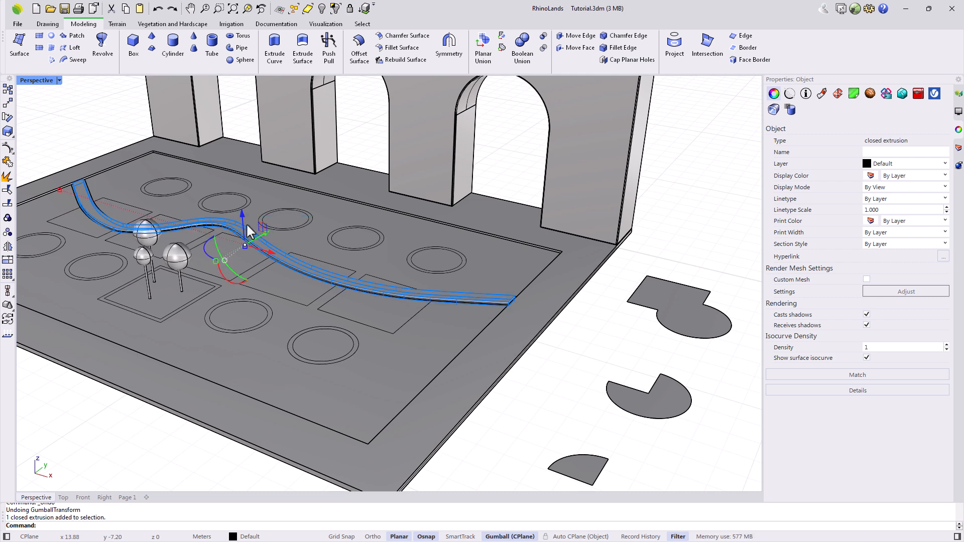
key(Escape)
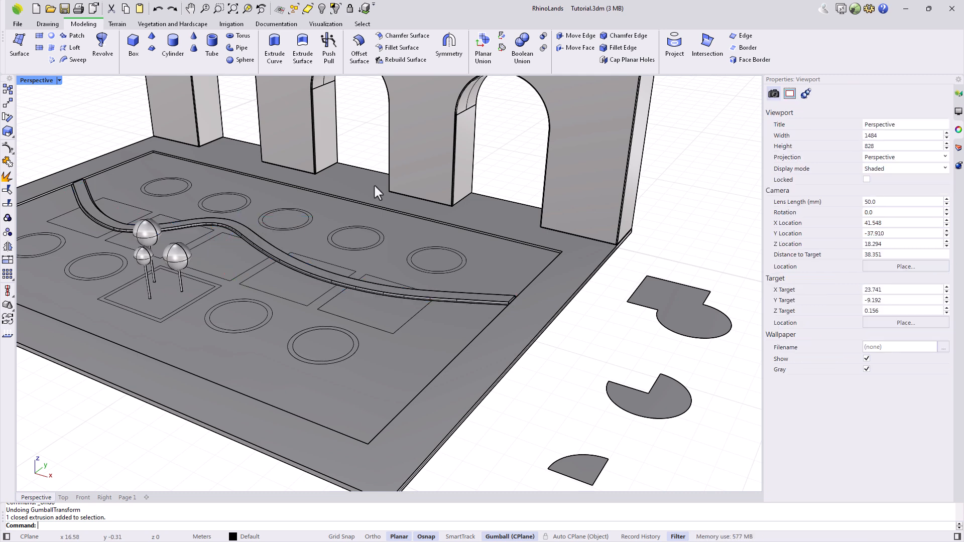
Boolean-subtract the thin inner strip from the path solid to carve the groove.
click(543, 37)
scroll(466, 304, up, 3)
click(468, 294)
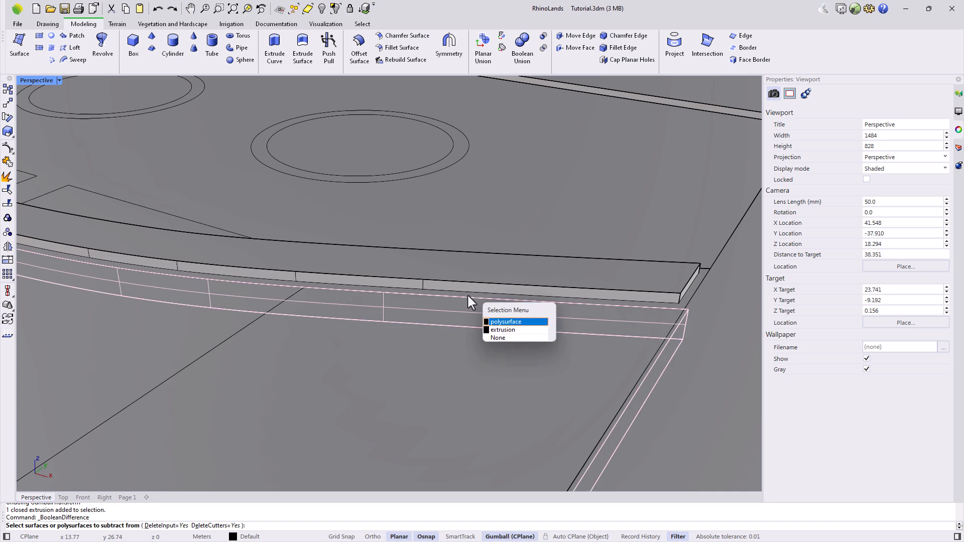
click(496, 331)
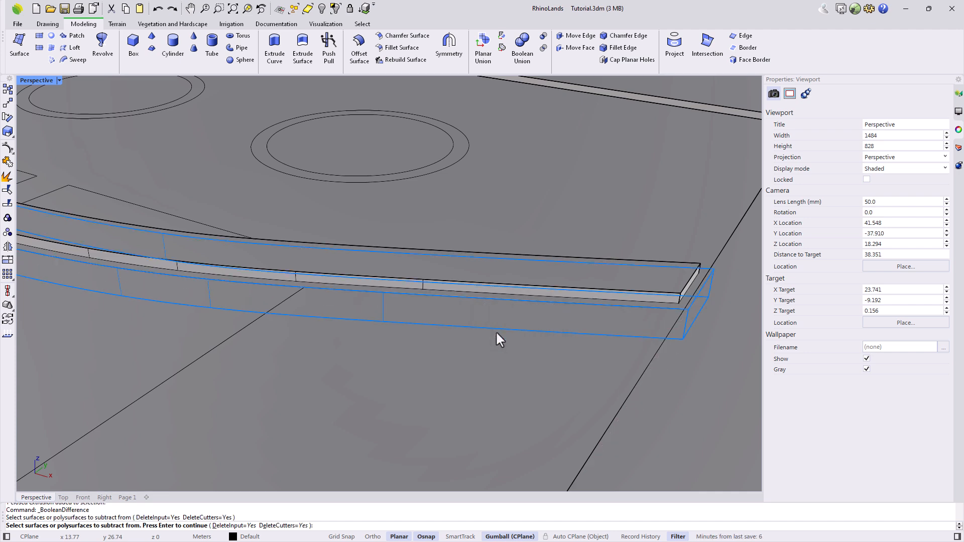
key(Return)
click(495, 276)
key(Return)
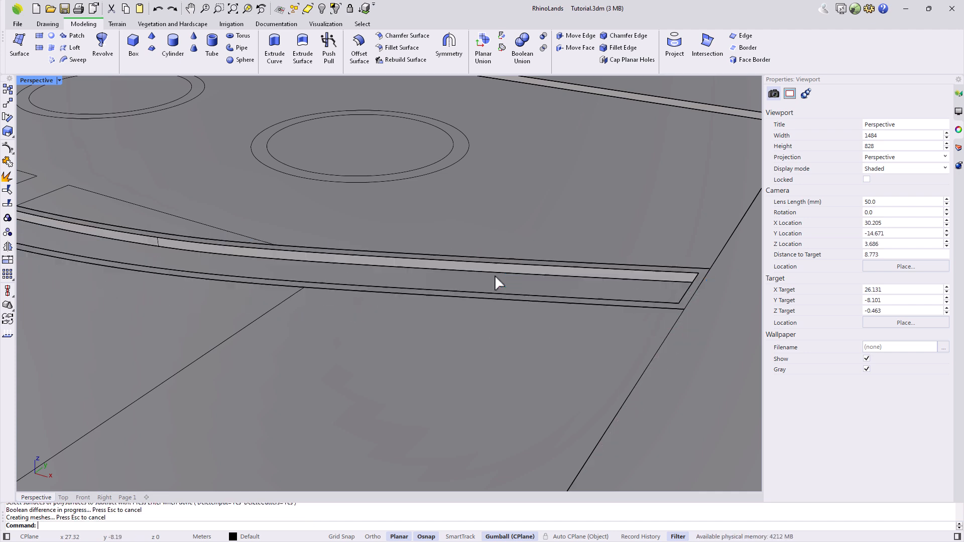
Delete the three flat test shapes beside the garden.
scroll(472, 277, up, 5)
scroll(472, 279, down, 8)
mouse_move(514, 288)
right_down()
mouse_move(459, 258)
mouse_move(528, 296)
right_up()
scroll(427, 288, down, 8)
right_drag(433, 301, 507, 336)
drag(617, 376, 547, 228)
key(Delete)
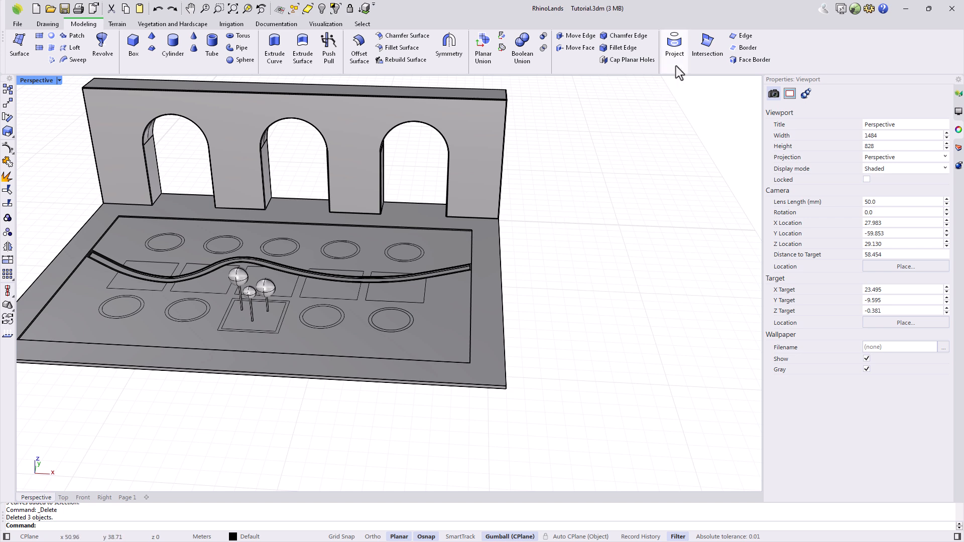
Draw an arc beside the garden by start point, end point and bend direction.
click(47, 24)
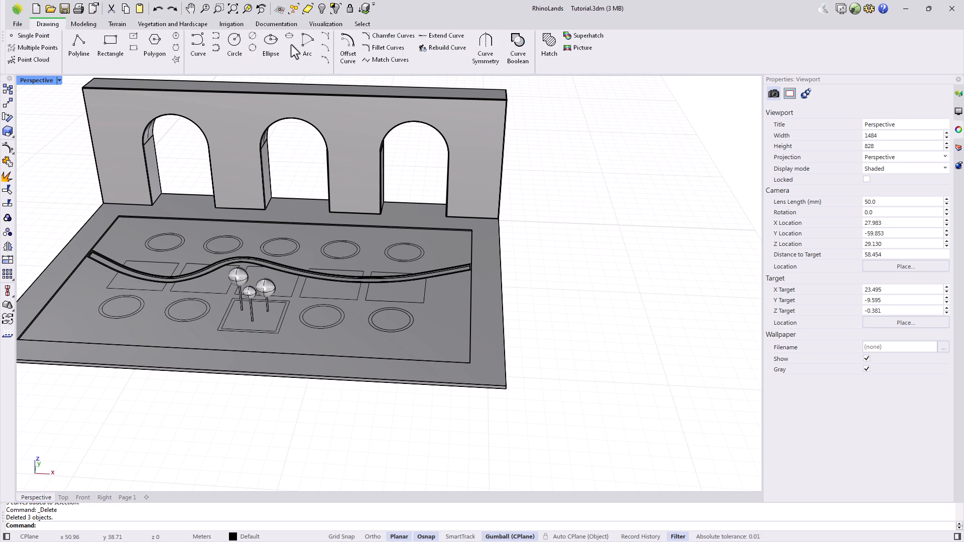
click(326, 39)
click(544, 238)
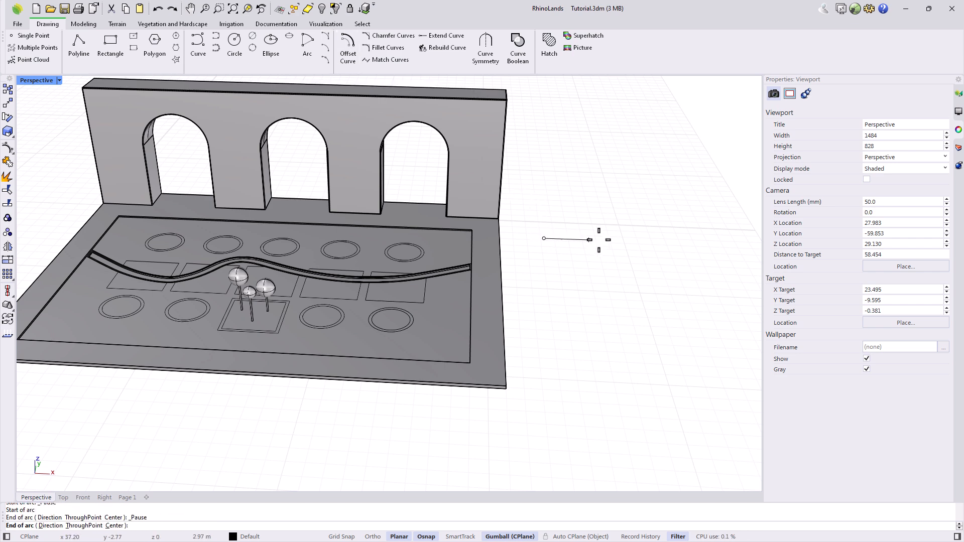
click(625, 242)
click(590, 277)
Extrude the arc upward into a curved wall, then restore the four-view layout.
click(586, 251)
key(Return)
click(595, 170)
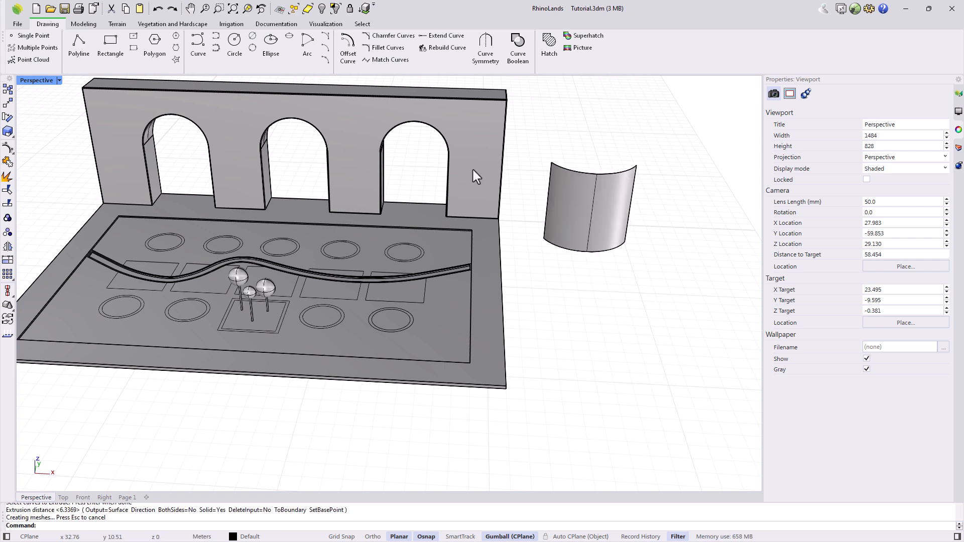
double_click(34, 82)
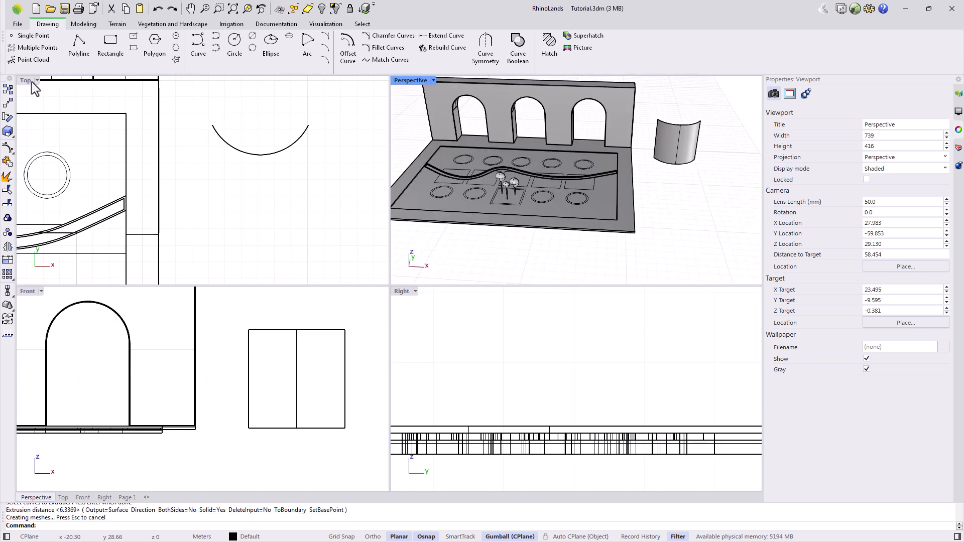
Draw a small circle in the Front view and move it in front of the curved panel.
click(235, 44)
click(297, 379)
click(308, 393)
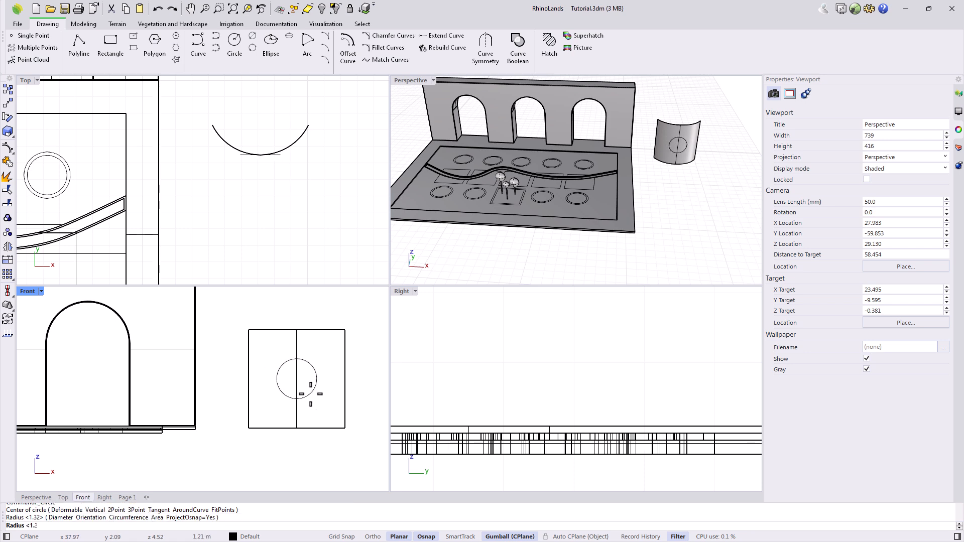
click(308, 396)
drag(681, 168, 693, 208)
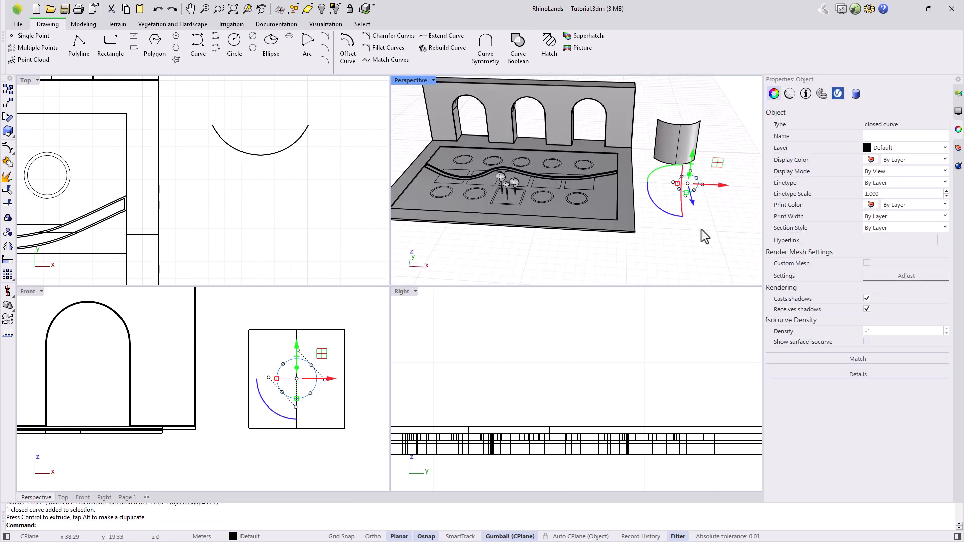
click(702, 232)
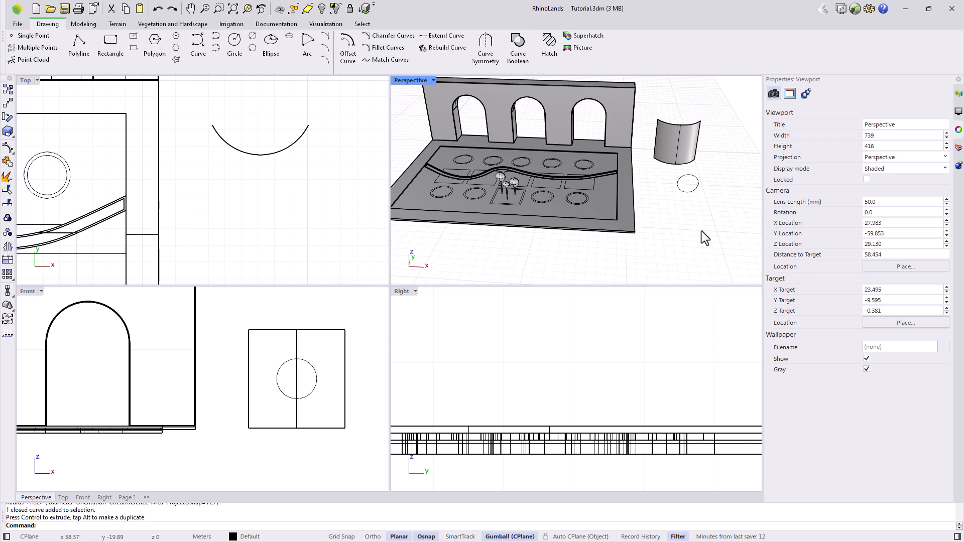
Project the circle onto the curved wall panel's surface.
click(83, 24)
click(675, 44)
click(674, 50)
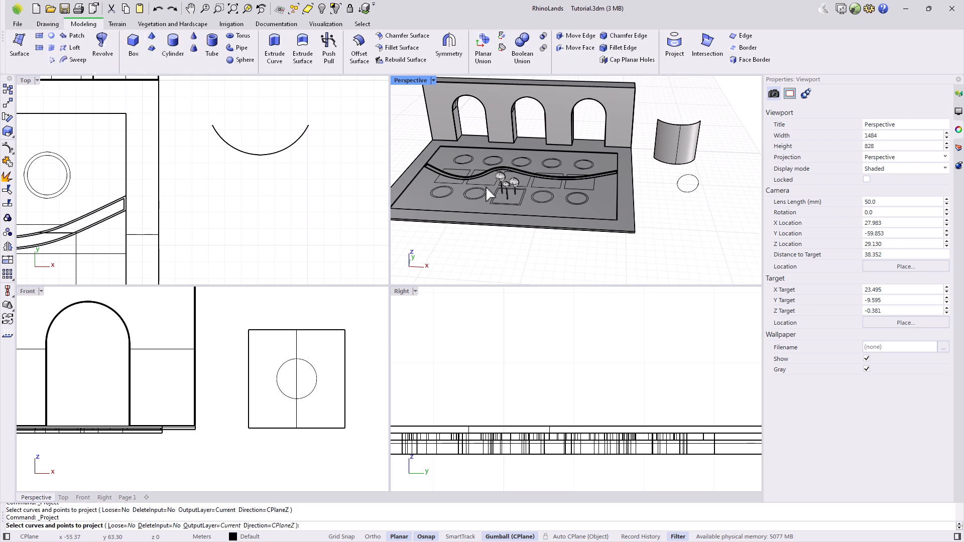
click(309, 362)
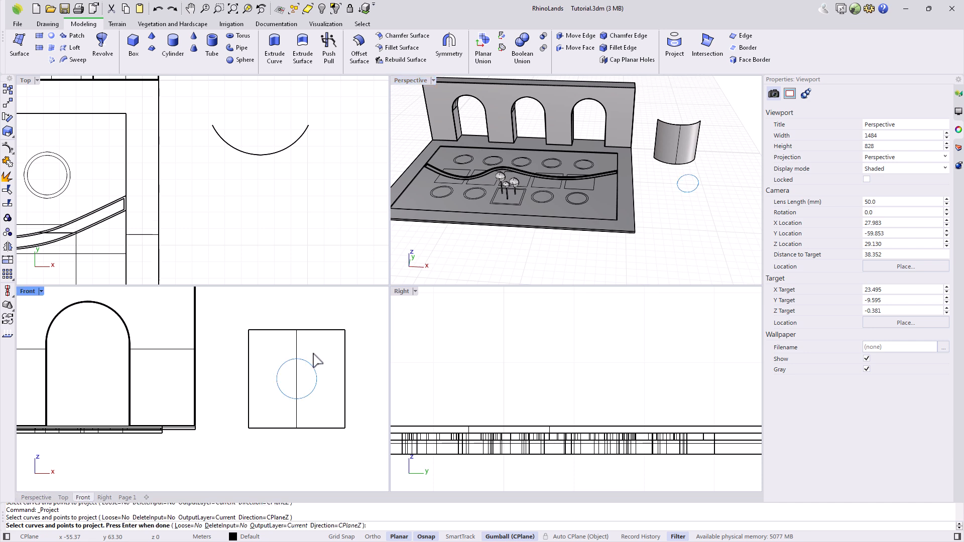
key(Return)
click(282, 333)
key(Return)
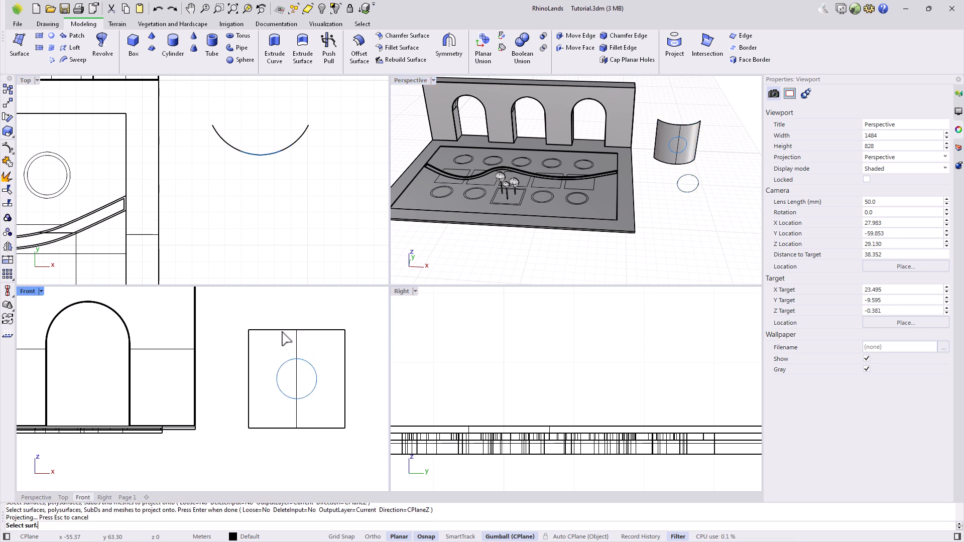
In a maximized Perspective view, delete the projected circle from the curved wall panel.
double_click(411, 81)
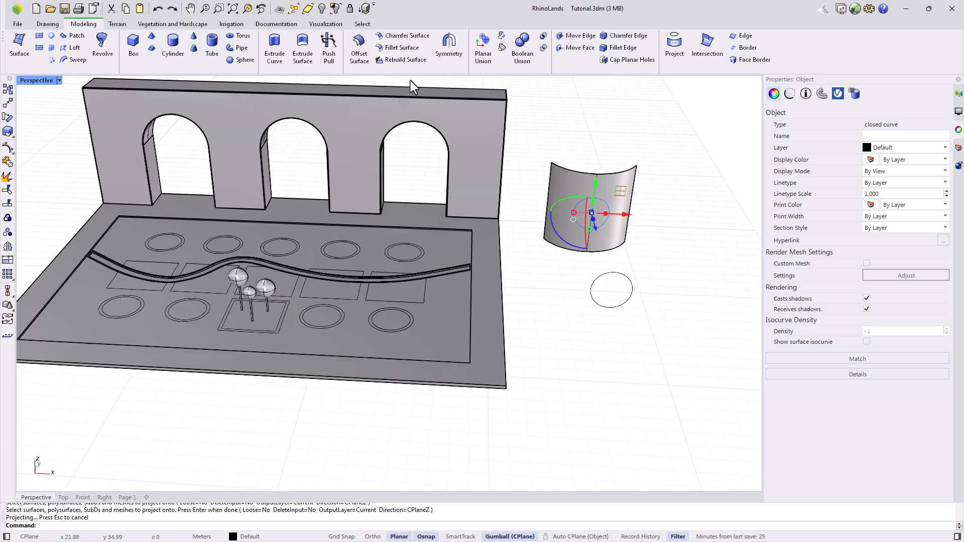
right_drag(655, 301, 577, 282)
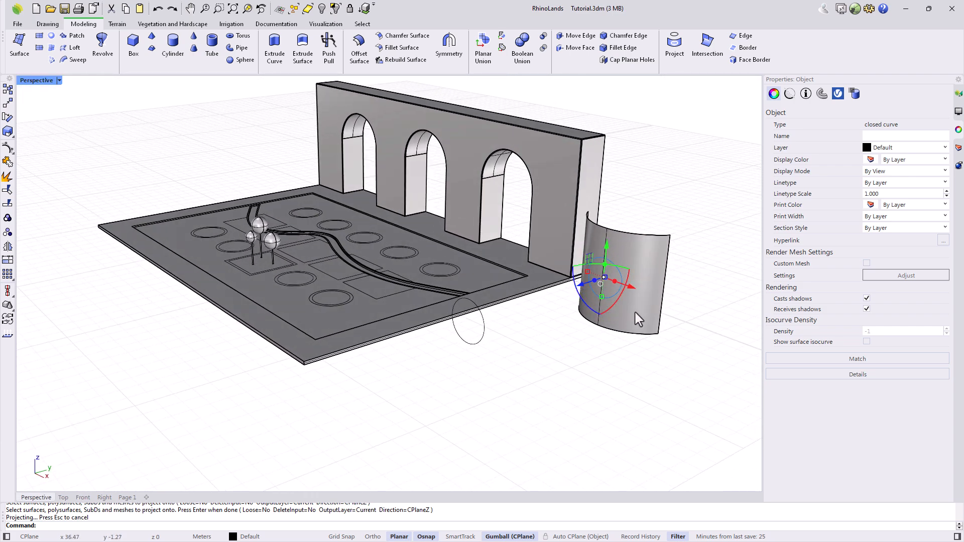
click(639, 332)
scroll(646, 286, up, 5)
right_drag(646, 286, 629, 271)
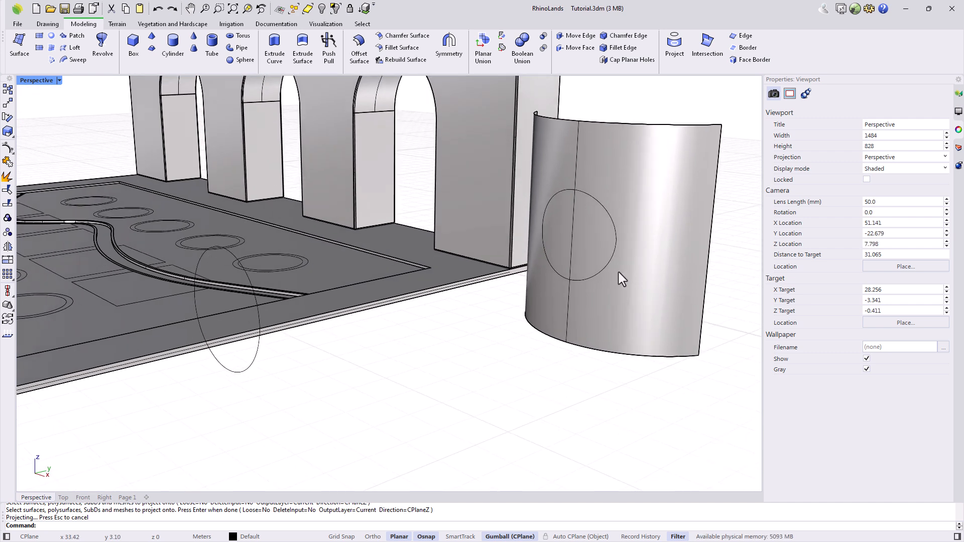
click(605, 270)
click(634, 294)
key(Delete)
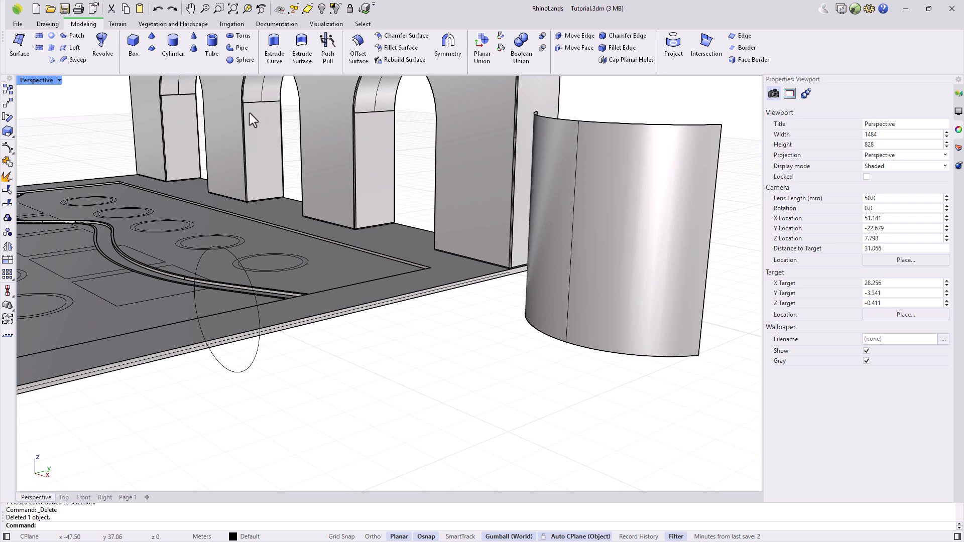
Extrude the circle into a solid cylinder.
click(271, 48)
click(251, 369)
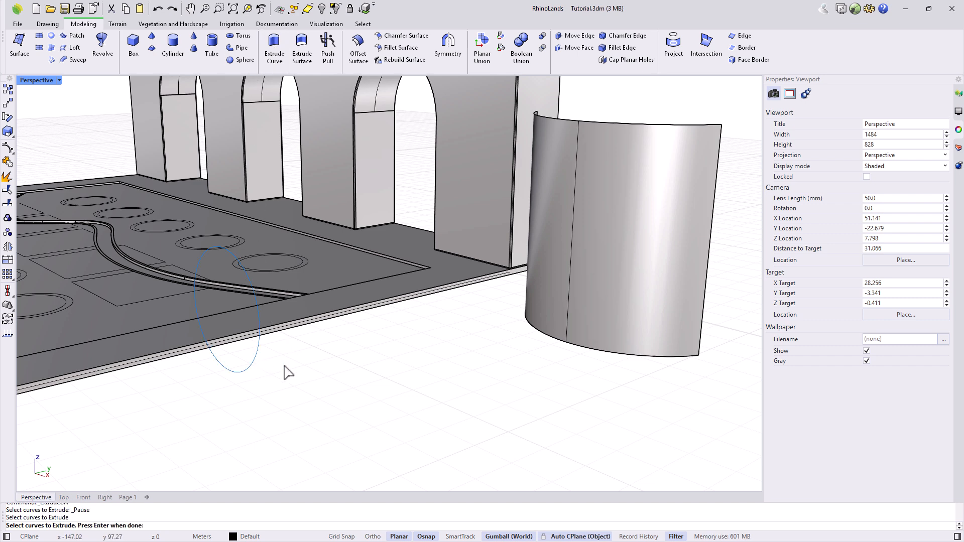
key(Return)
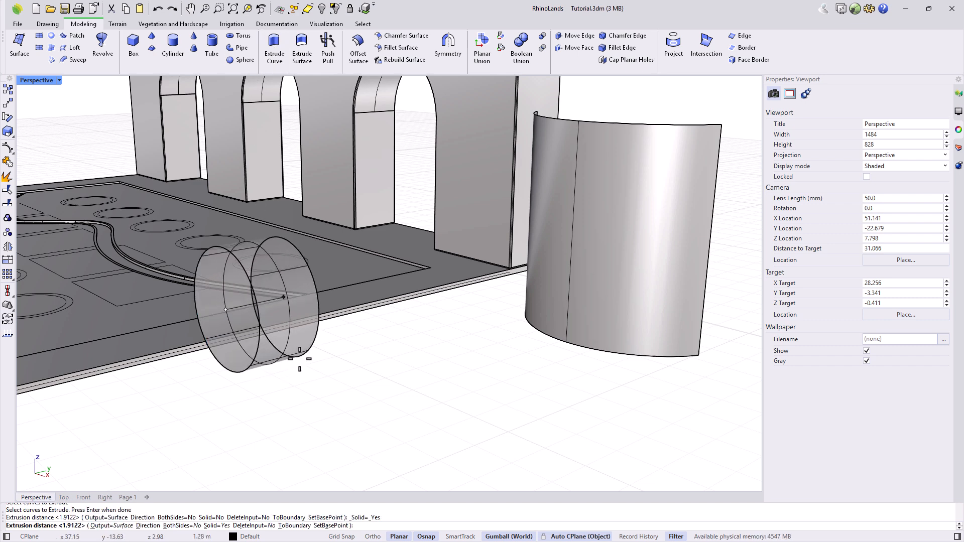
click(305, 357)
Rotate the cylinder to face the curved panel and slide it into the wall.
click(274, 350)
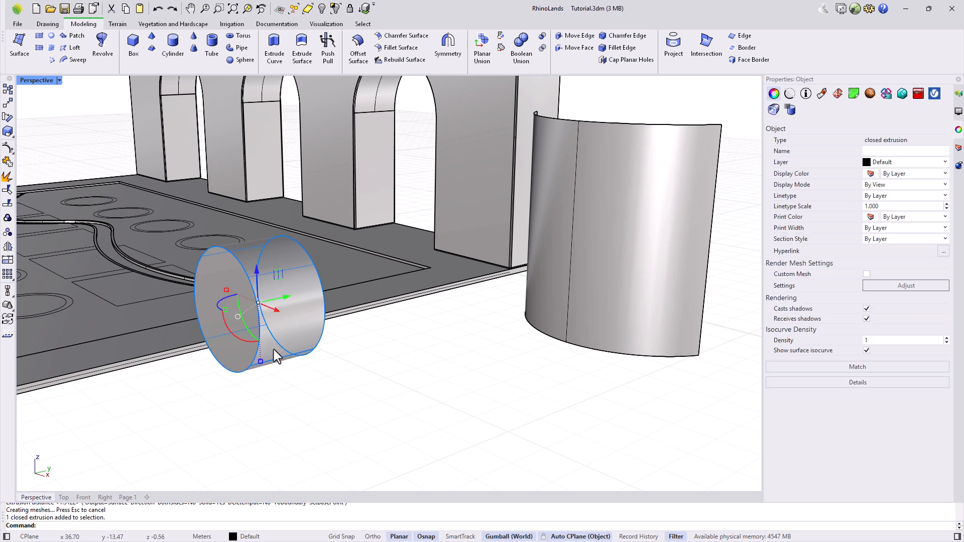
drag(235, 335, 259, 339)
key(Escape)
click(287, 304)
drag(285, 300, 596, 226)
key(Escape)
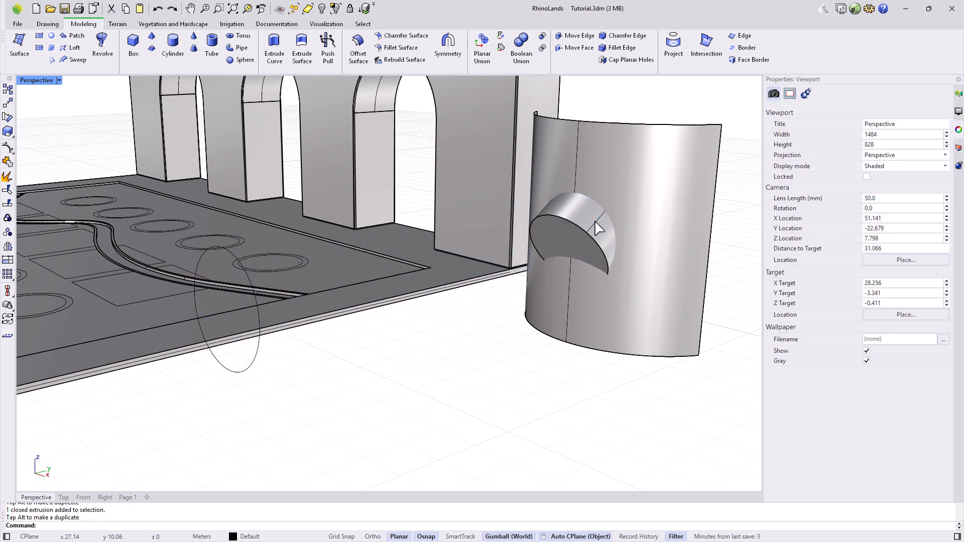
Create the intersection curve between the cylinder and curved panel, then delete the cylinder.
click(696, 41)
click(581, 231)
click(628, 164)
key(Return)
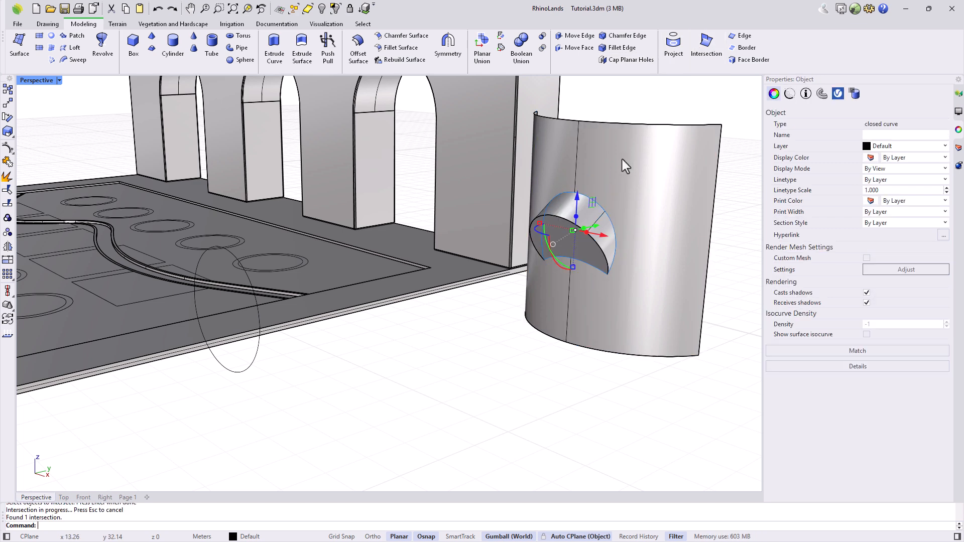
click(578, 248)
key(Delete)
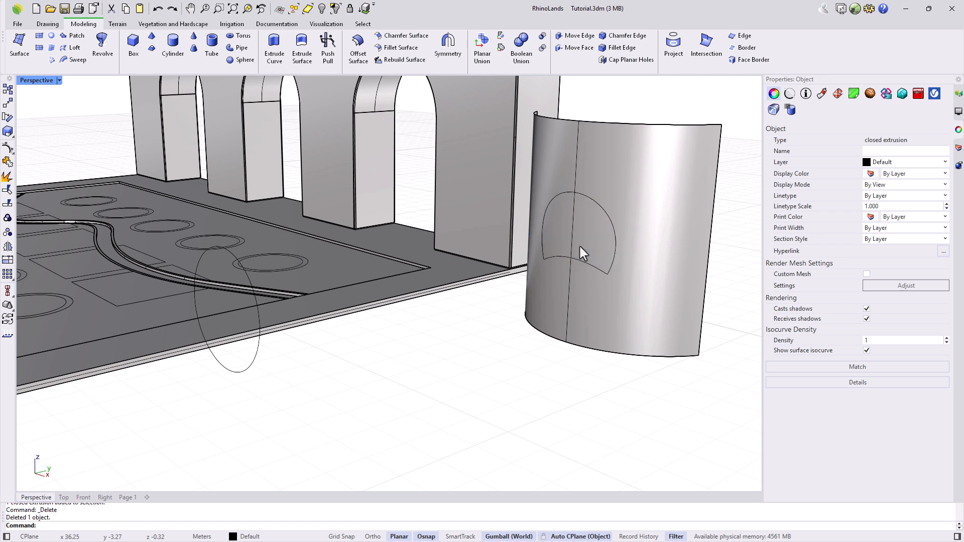
Delete the curved panel with its curves and the leftover circle beside the base.
click(579, 260)
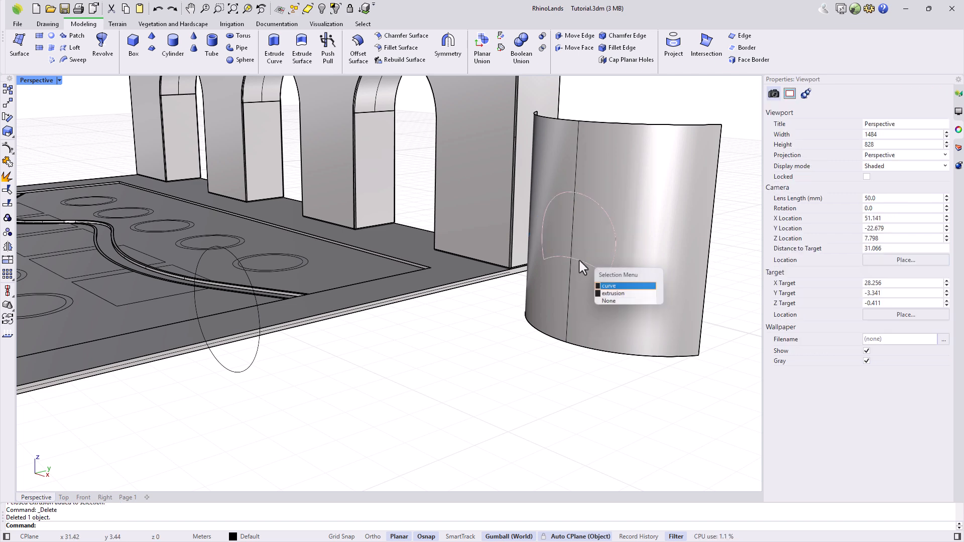
key(Return)
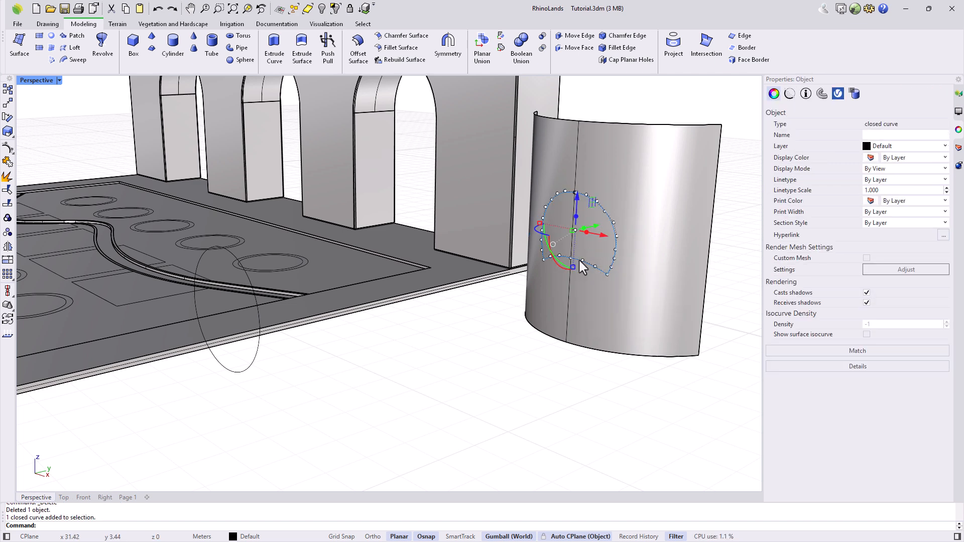
drag(637, 399, 581, 254)
key(Delete)
click(222, 361)
key(Delete)
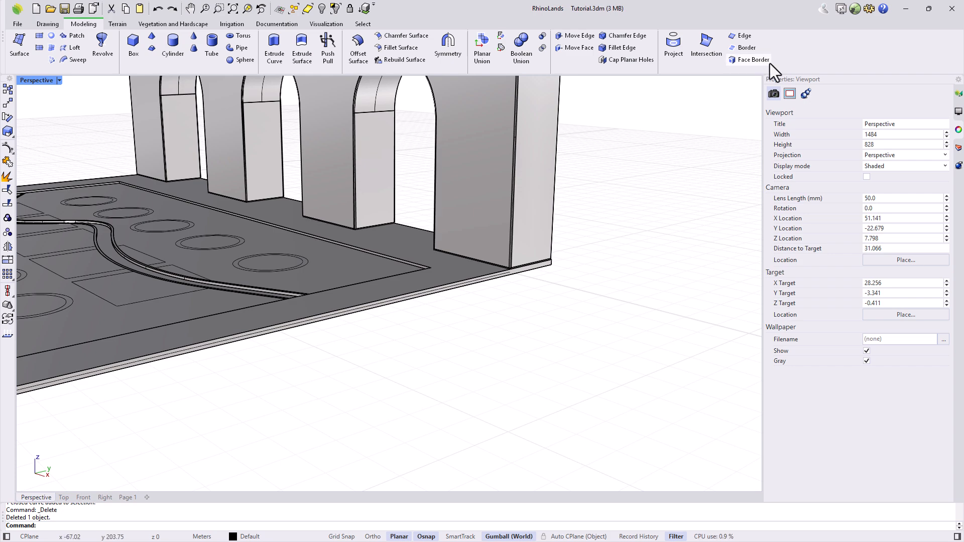
Extrude the ring outlines and centre rectangle 0.15 high, then select every curve.
scroll(649, 228, down, 8)
right_drag(295, 338, 383, 379)
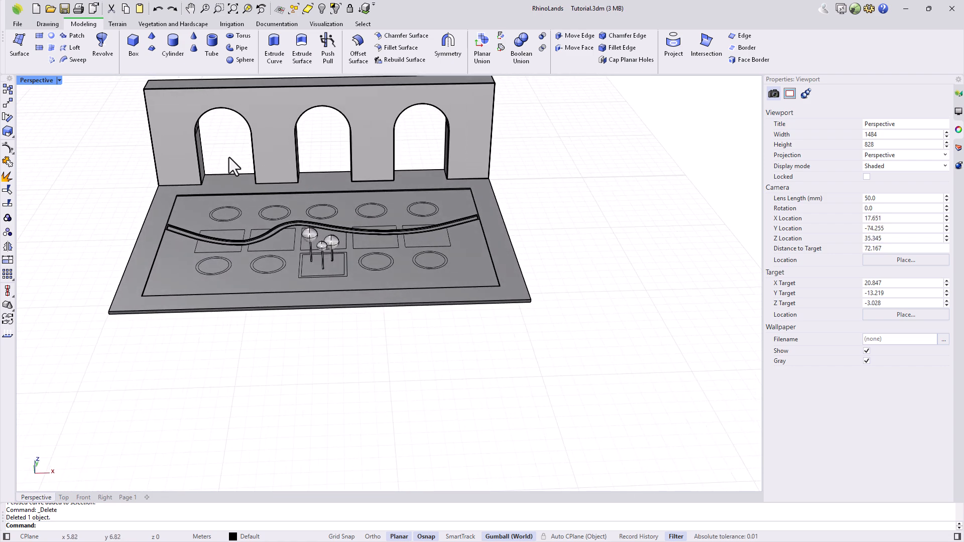
scroll(232, 135, up, 3)
click(274, 50)
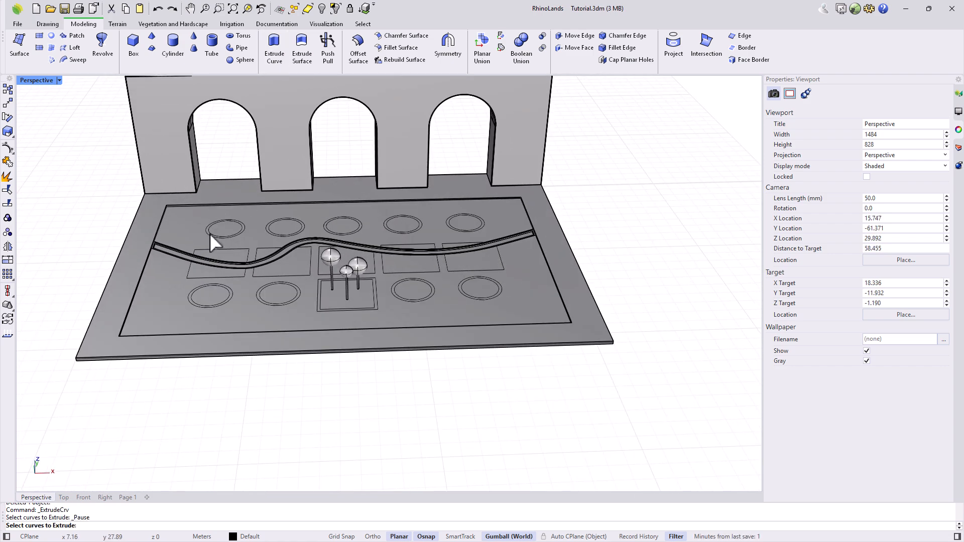
scroll(222, 310, up, 2)
click(222, 301)
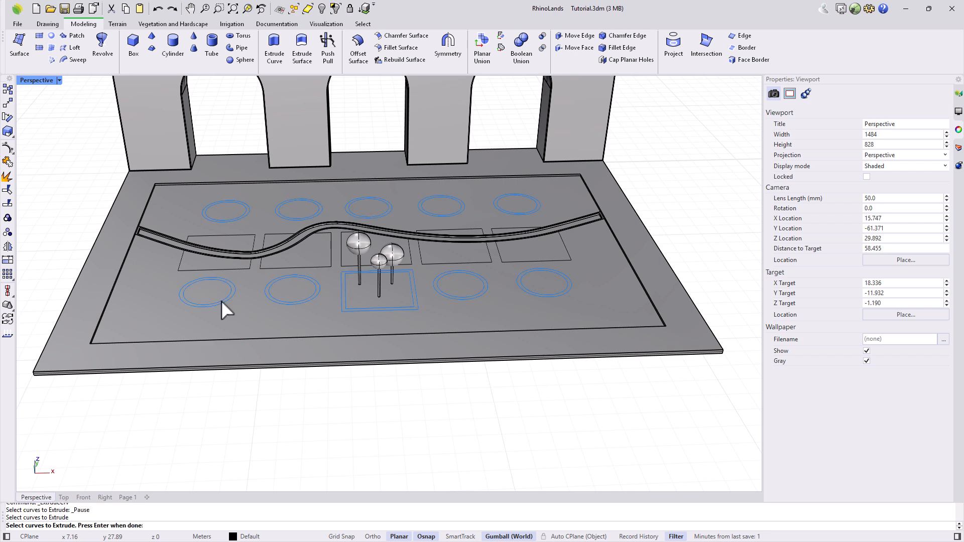
key(Return)
text(0.15)
key(Return)
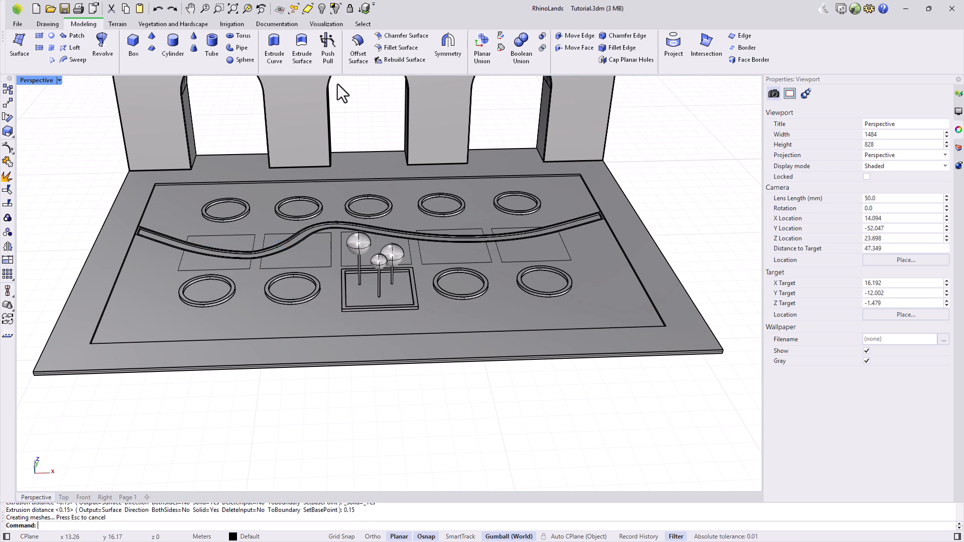
click(363, 24)
click(93, 45)
Move all curves onto the Curves layer and the garden model onto Layer 02.
click(247, 537)
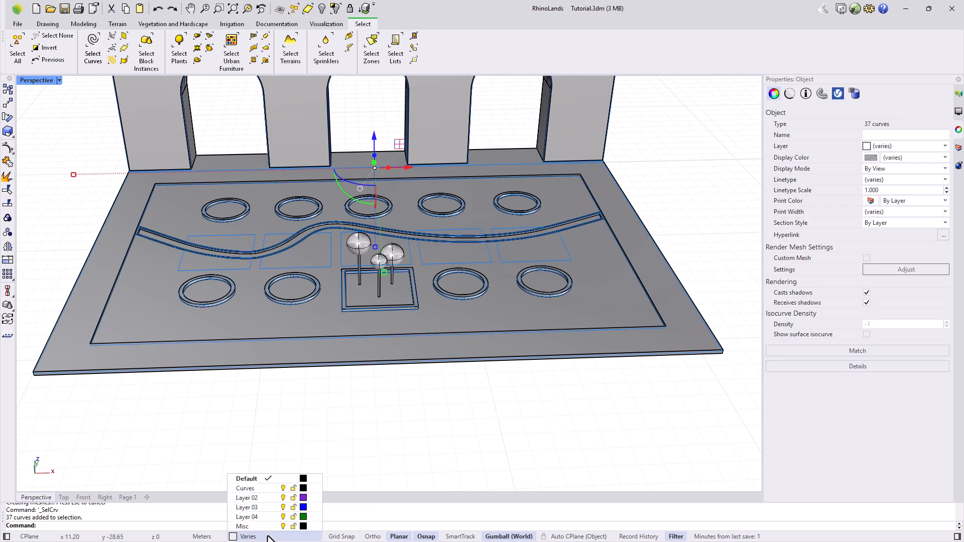
click(256, 500)
click(958, 148)
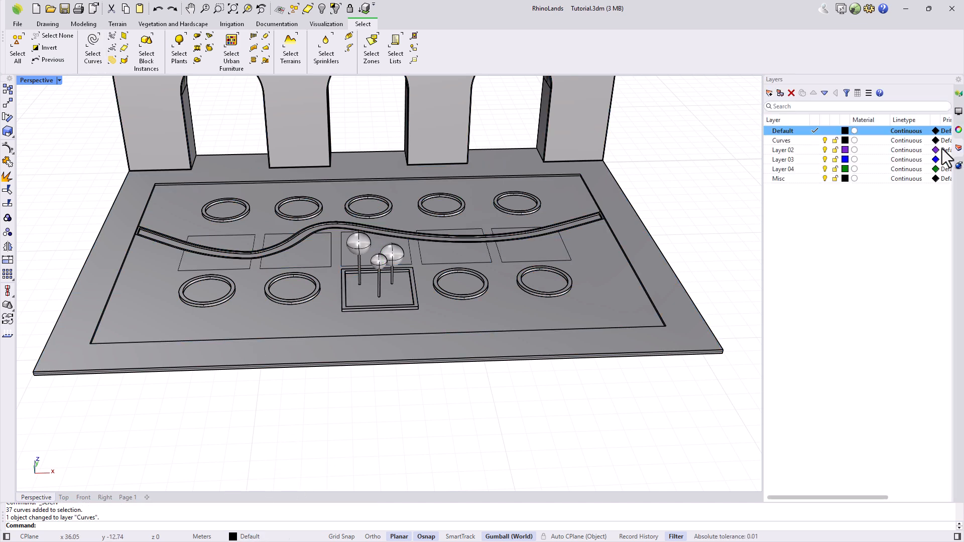
click(827, 140)
scroll(258, 173, down, 5)
drag(259, 173, 577, 385)
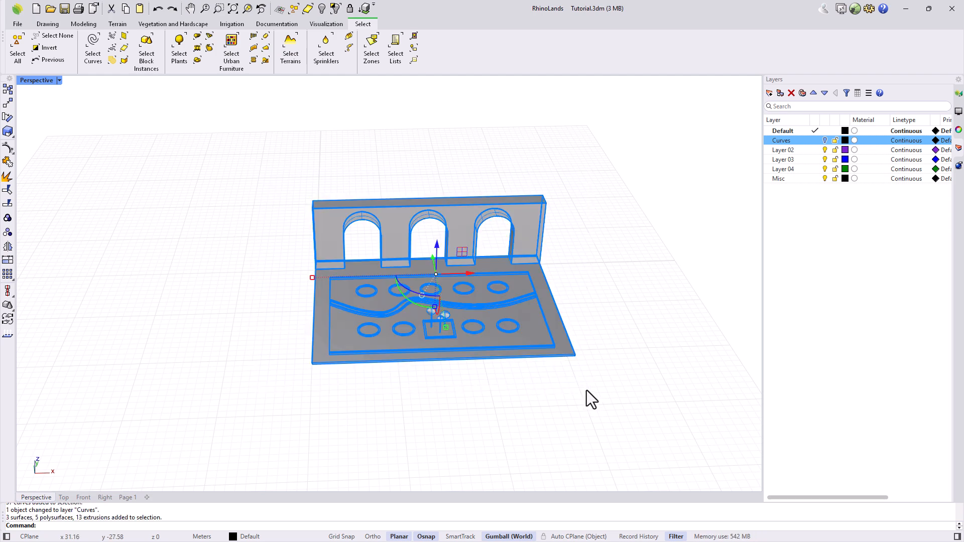
click(246, 537)
click(270, 497)
click(397, 447)
Turn the Curves layer back on and make Layer 02 black, renamed Modeling.
scroll(494, 334, up, 5)
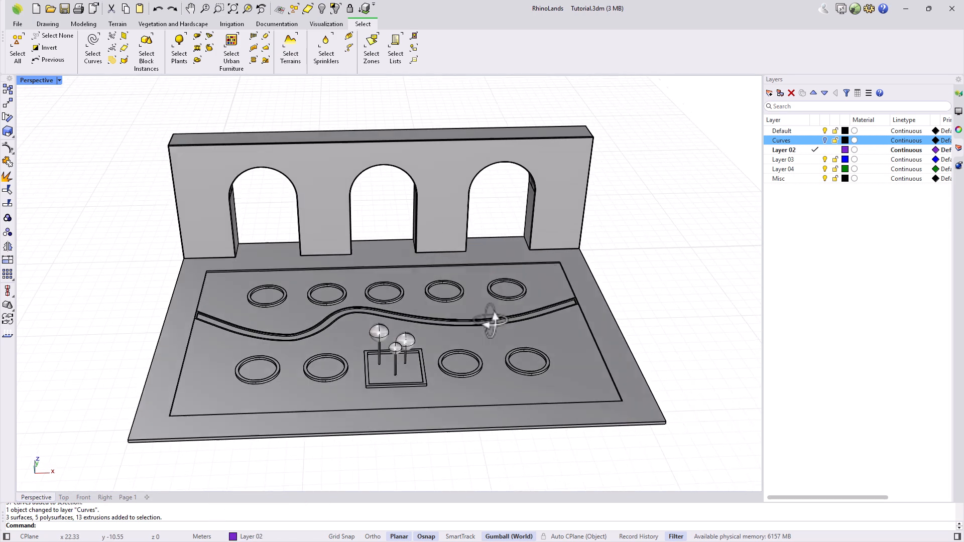
click(824, 140)
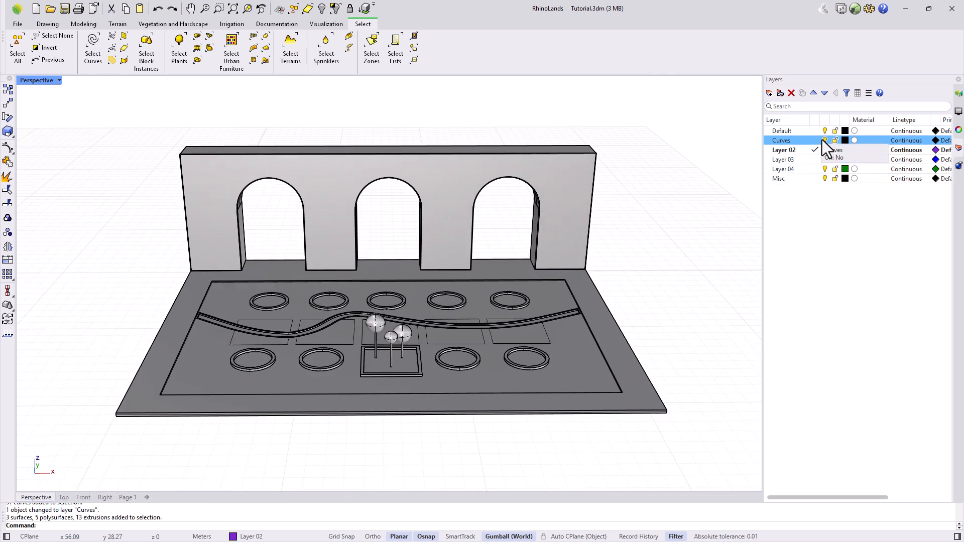
click(845, 150)
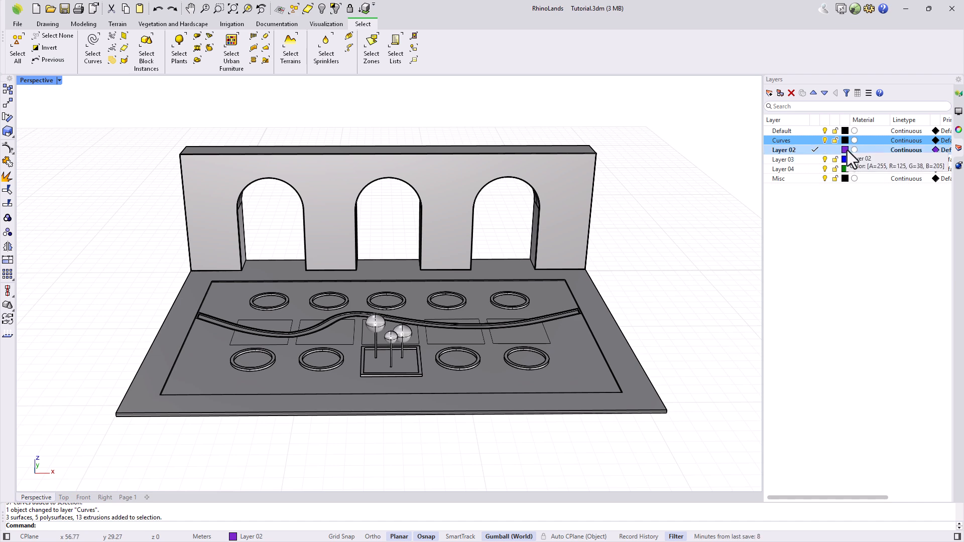
click(544, 357)
click(643, 386)
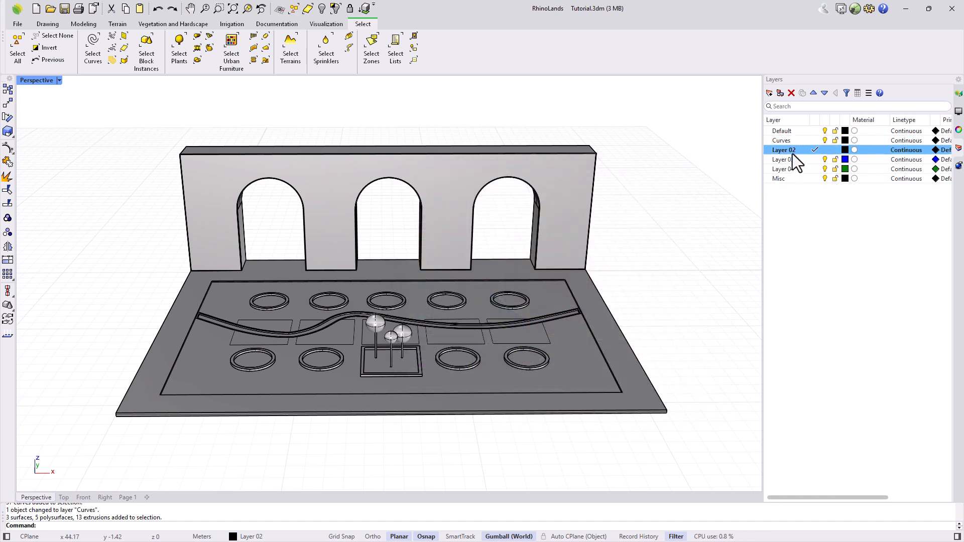
key(Return)
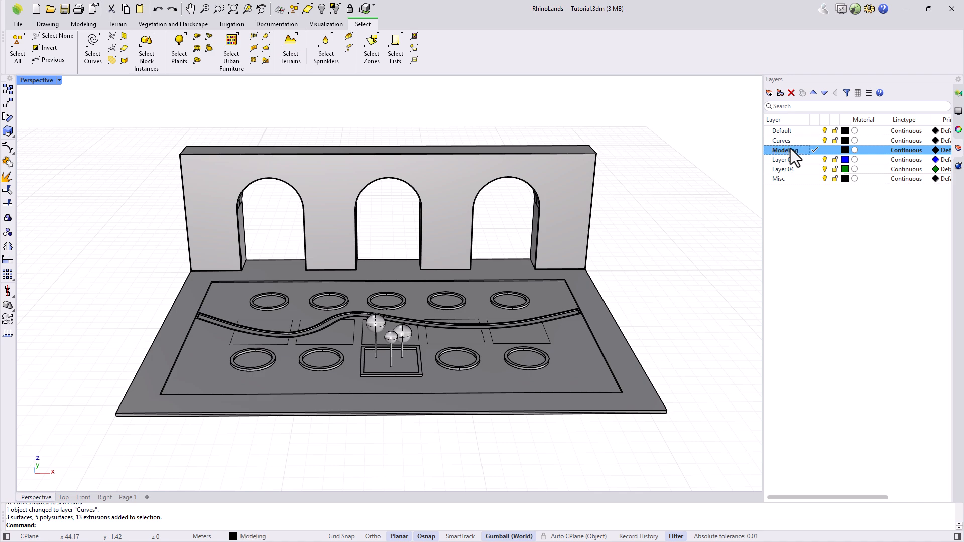